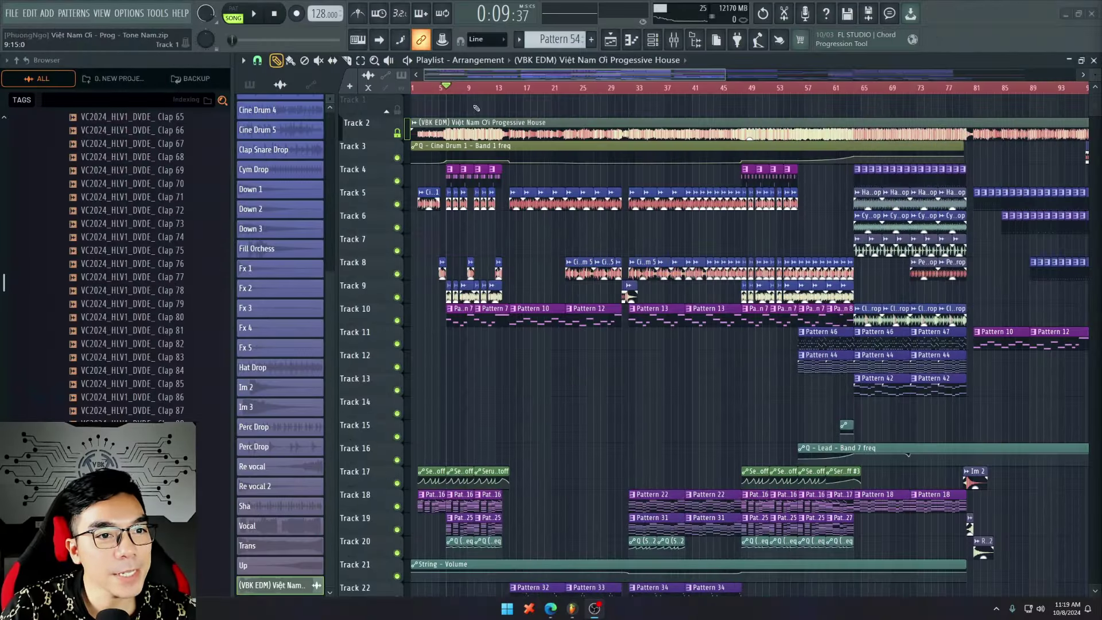
Step: Play the song through its build-up and drop with playlist auto-scroll enabled, reviewing the clips on all tracks
{"action": "left_click", "coordinate": [419, 89]}
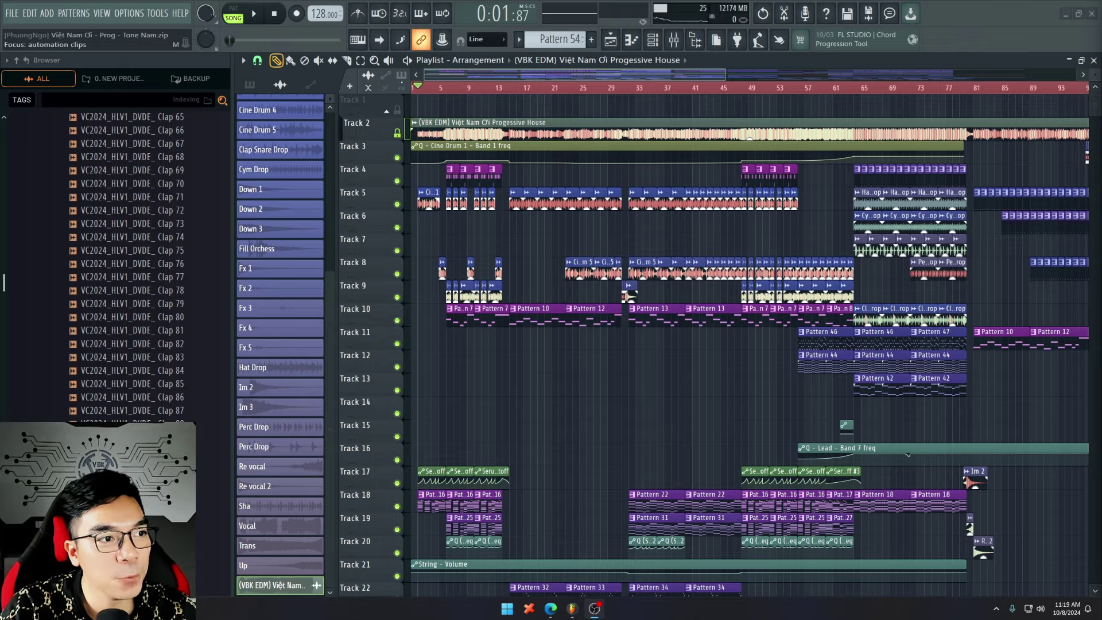
{"action": "scroll", "coordinate": [928, 124], "scroll_direction": "up", "scroll_amount": 2}
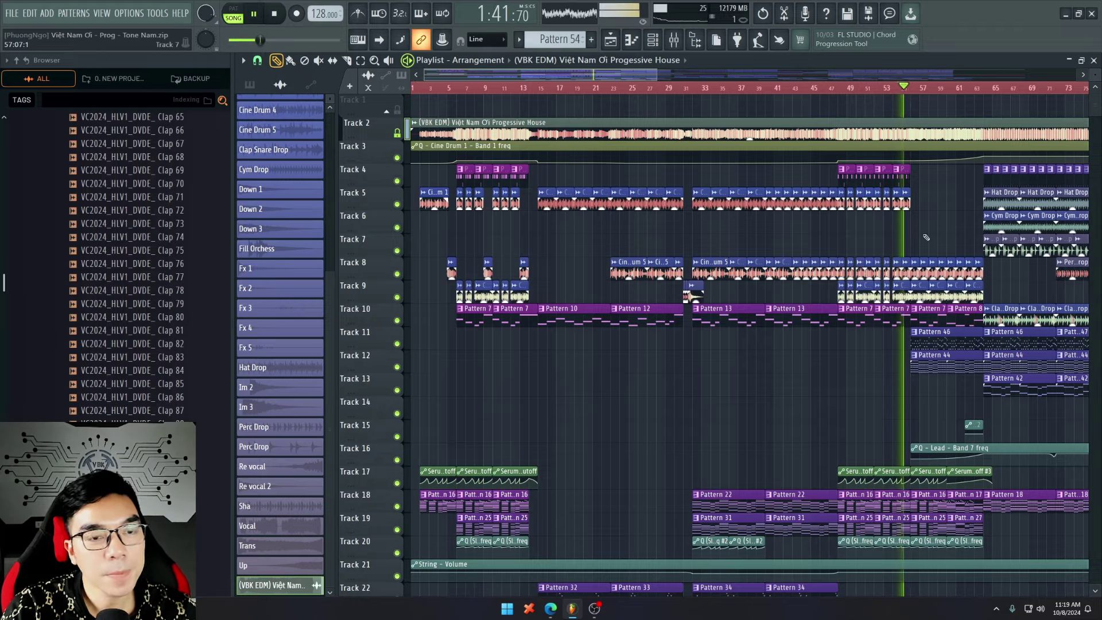
{"action": "left_click", "coordinate": [379, 40]}
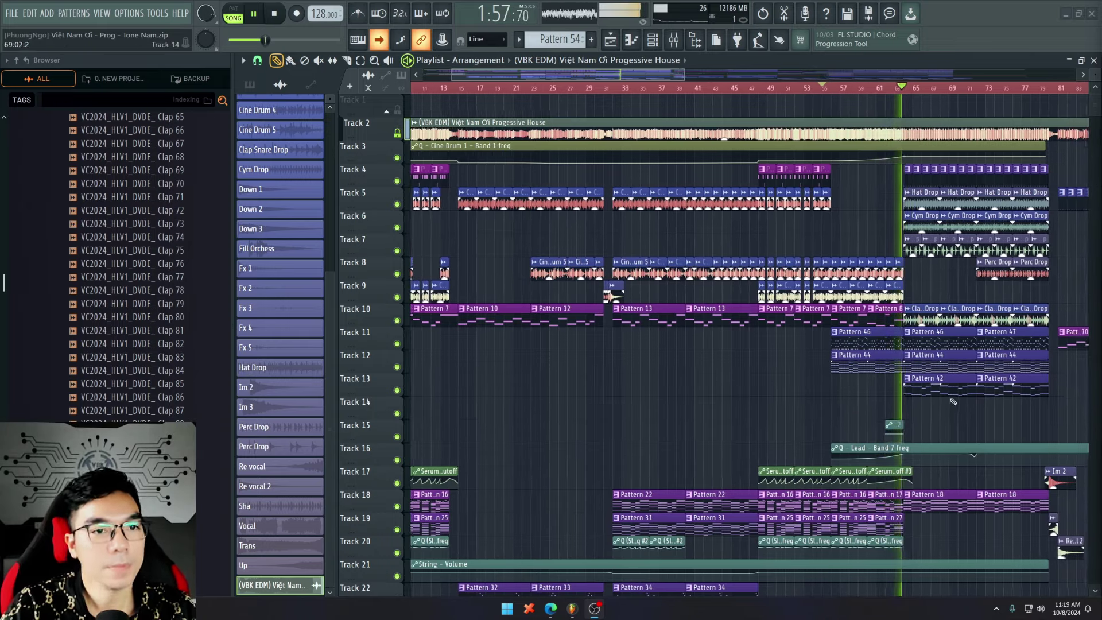
{"action": "scroll", "coordinate": [952, 402], "scroll_direction": "down", "scroll_amount": 8}
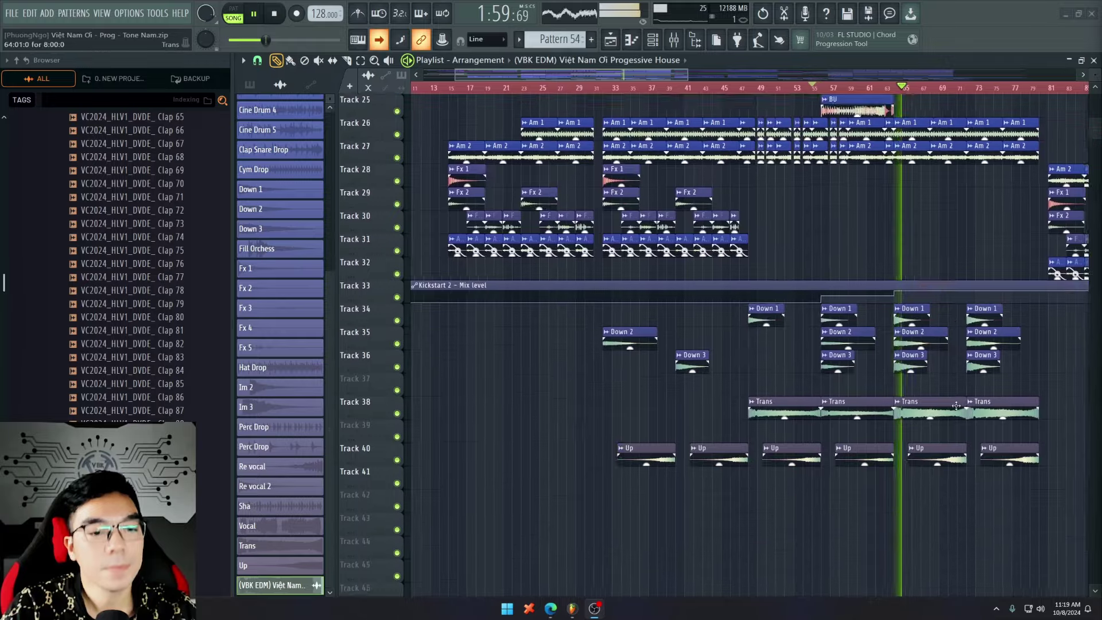
{"action": "scroll", "coordinate": [955, 406], "scroll_direction": "up", "scroll_amount": 3}
{"action": "scroll", "coordinate": [955, 416], "scroll_direction": "up", "scroll_amount": 13}
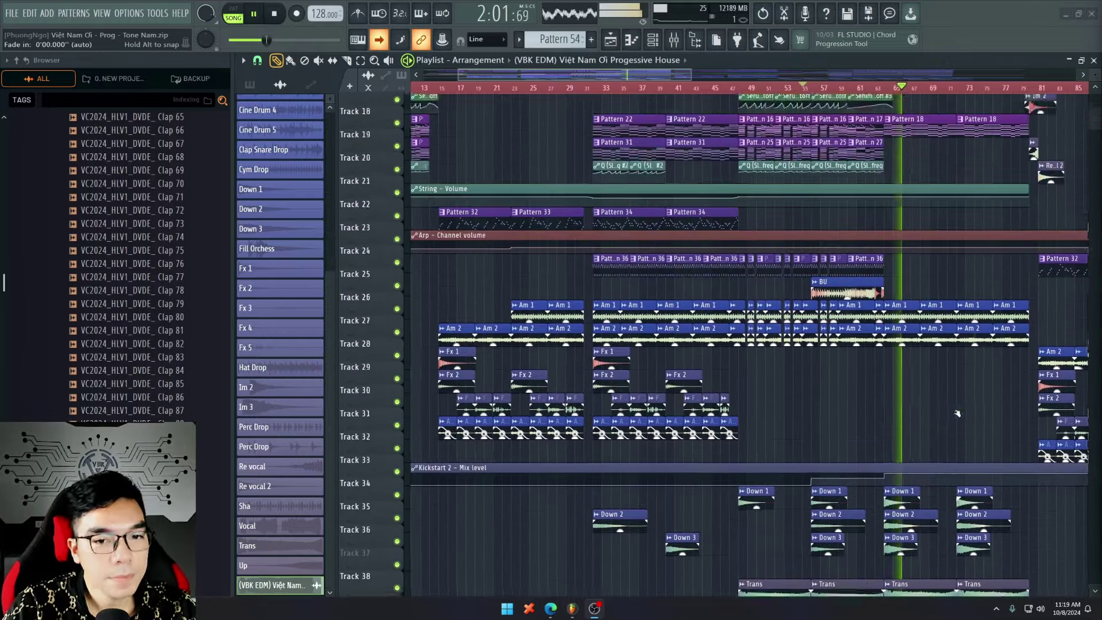
{"action": "scroll", "coordinate": [958, 395], "scroll_direction": "up", "scroll_amount": 2}
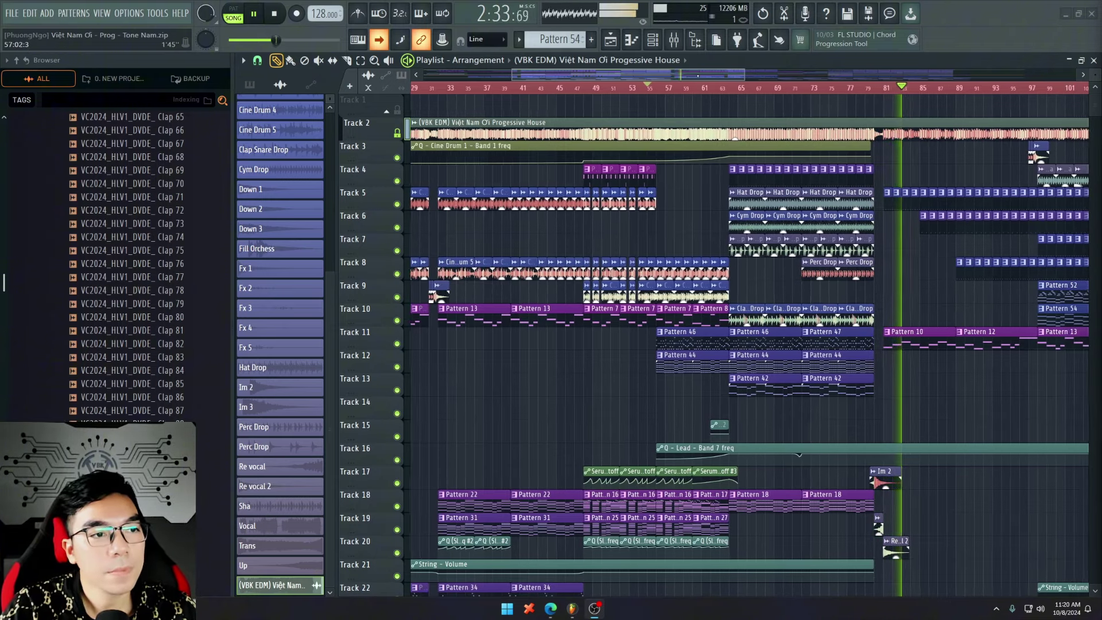
{"action": "key", "text": "space"}
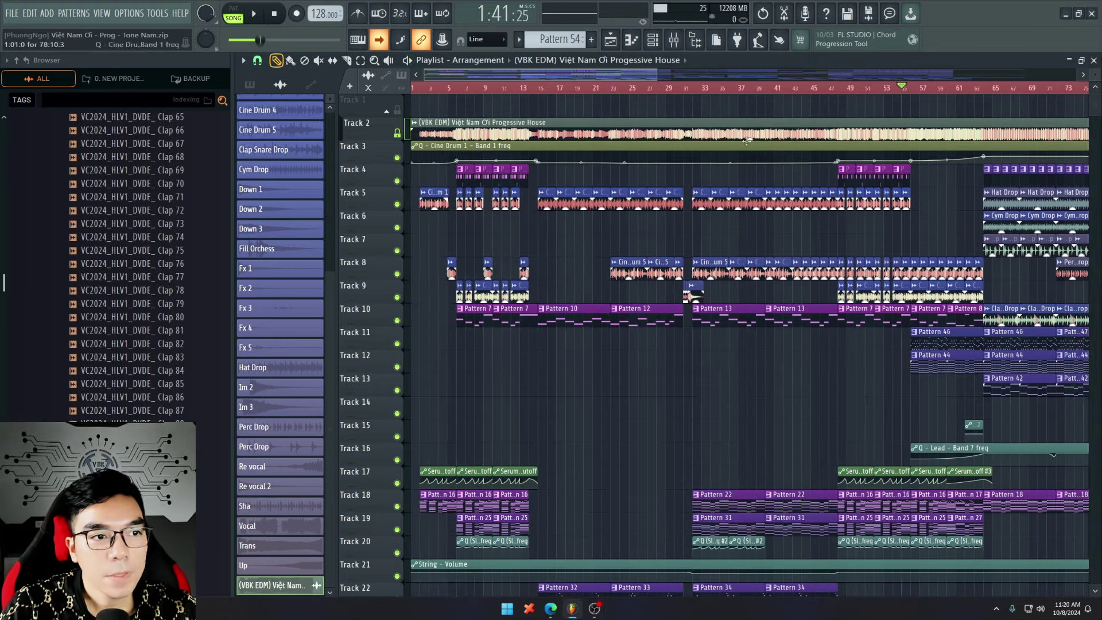
Step: Mute the full-song audio clip on Track 2 and return the playback position to bar 2
{"action": "left_click", "coordinate": [397, 134]}
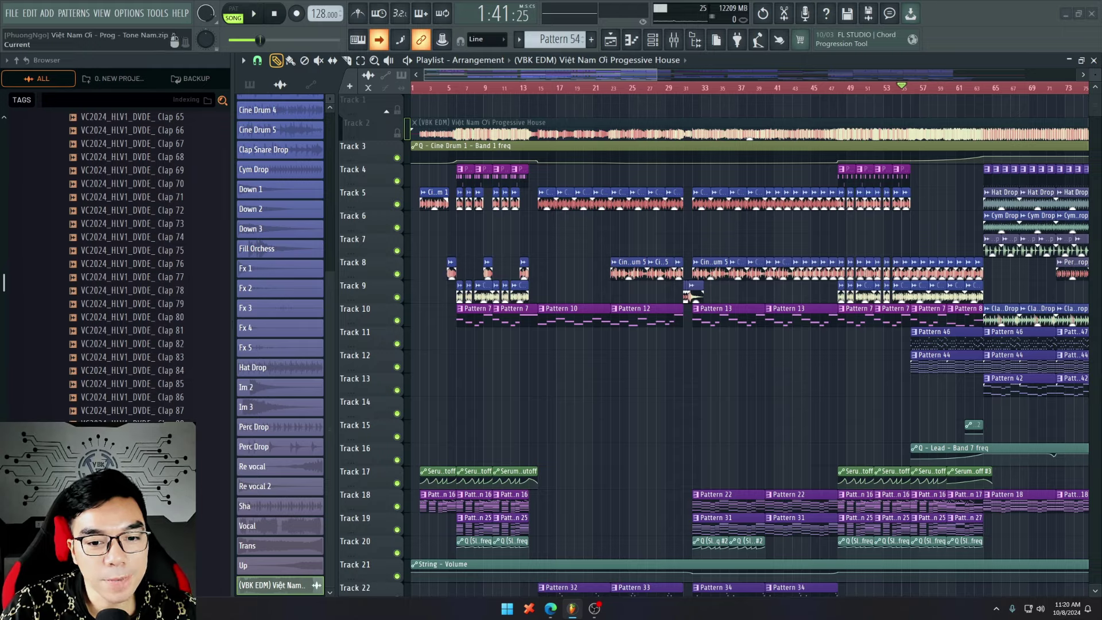
{"action": "scroll", "coordinate": [408, 270], "scroll_direction": "up", "scroll_amount": 6}
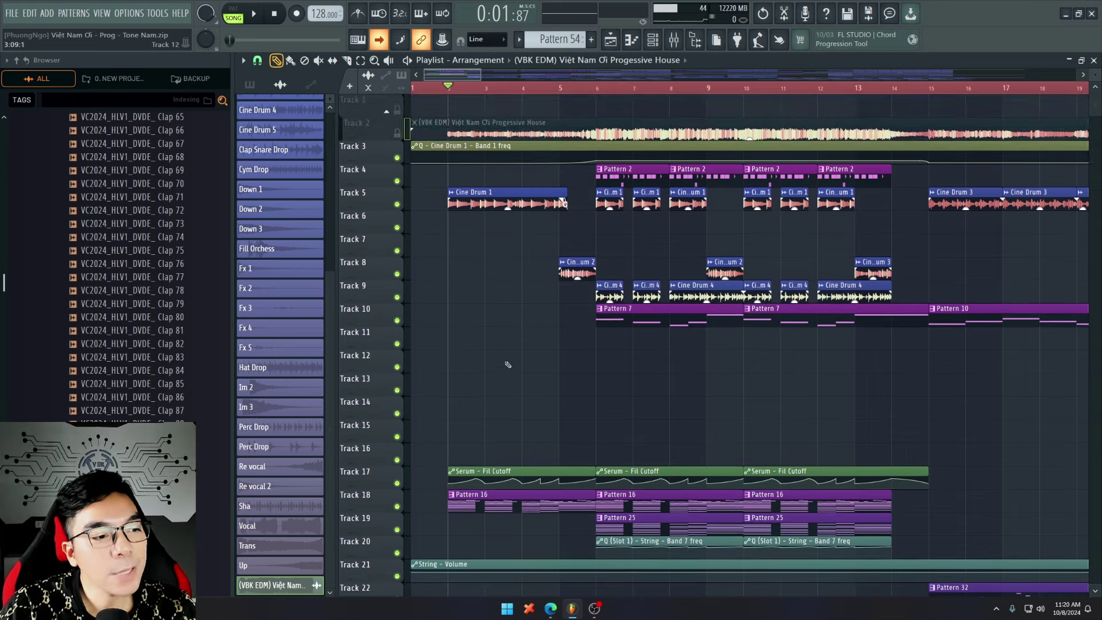
{"action": "scroll", "coordinate": [398, 417], "scroll_direction": "down", "scroll_amount": 4}
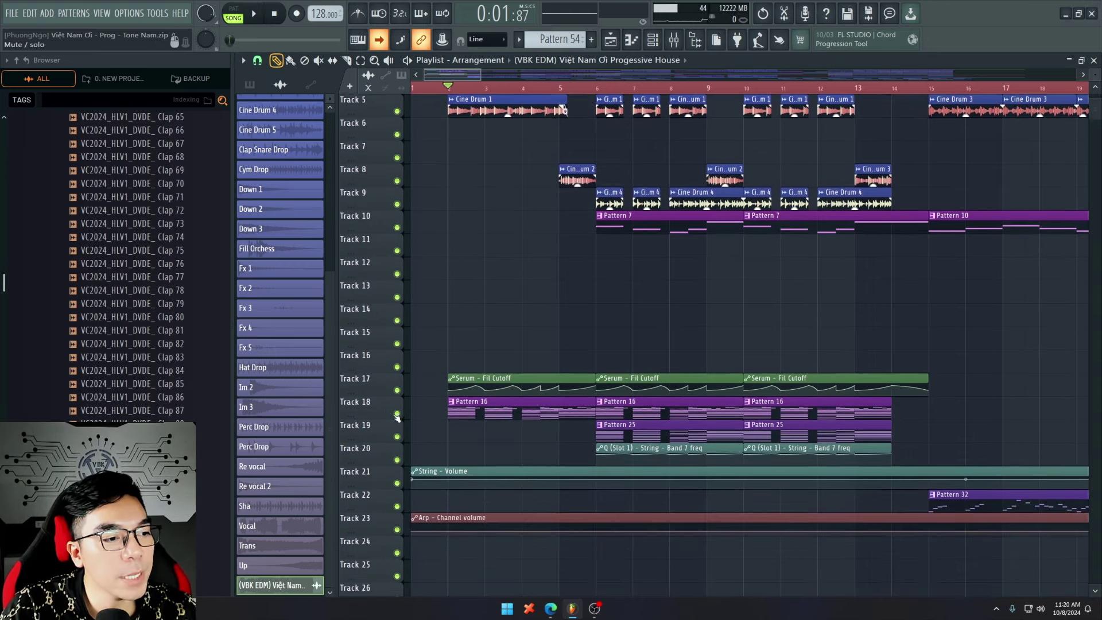
Step: Solo Track 18 with Pattern 16 and unmute the Serum filter cutoff automation on Track 17
{"action": "right_click", "coordinate": [397, 415]}
{"action": "key", "text": "space"}
{"action": "left_click", "coordinate": [396, 390]}
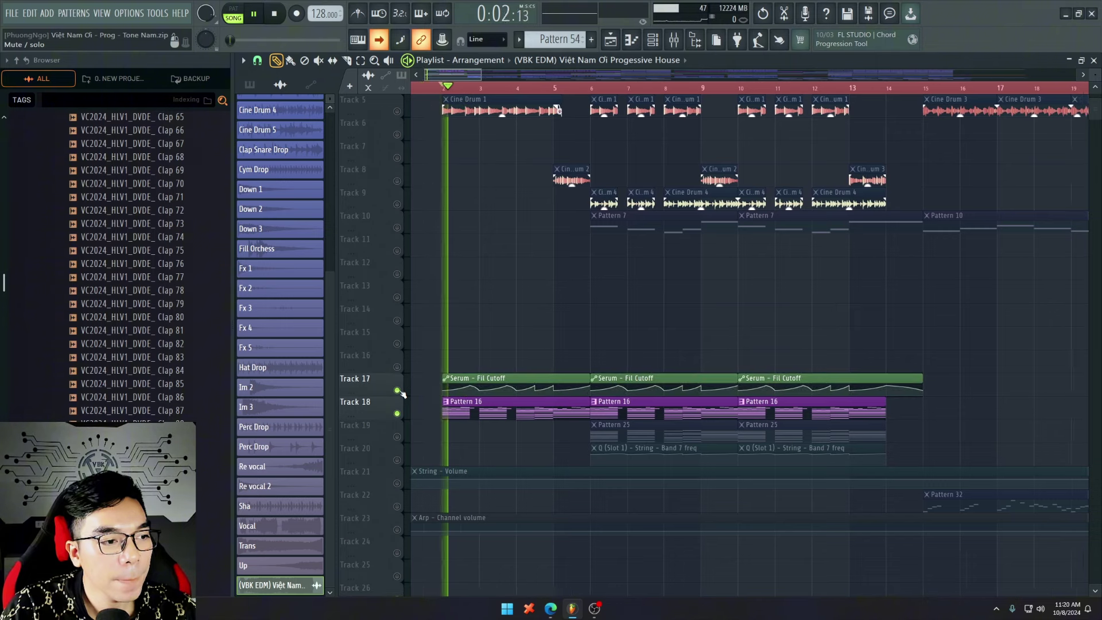
{"action": "key", "text": "space"}
Step: Play the soloed Tracks 17 and 18 from bar 2 with playlist auto-scroll off
{"action": "key", "text": "F6"}
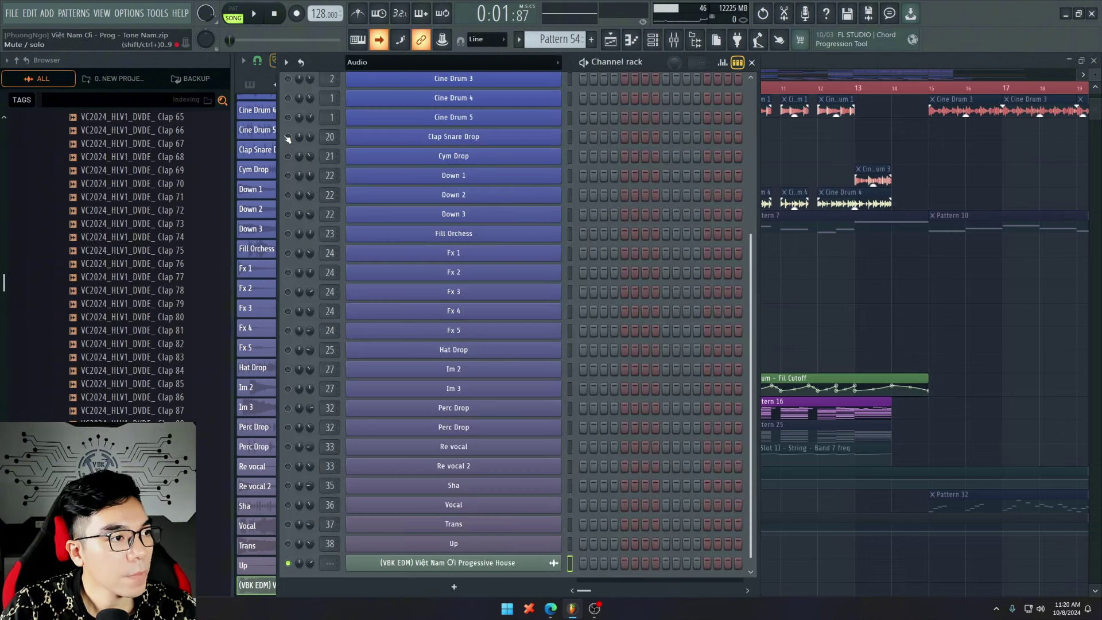
{"action": "key", "text": "F6"}
{"action": "key", "text": "space"}
{"action": "scroll", "coordinate": [425, 354], "scroll_direction": "up", "scroll_amount": 4}
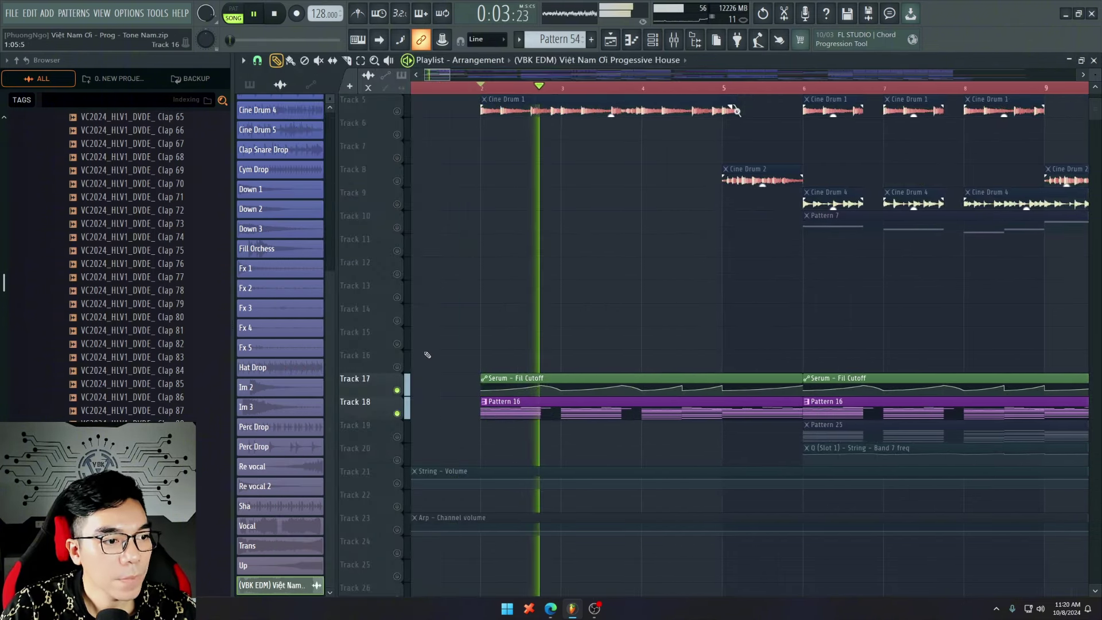
{"action": "key", "text": "space"}
{"action": "scroll", "coordinate": [499, 409], "scroll_direction": "up", "scroll_amount": 2}
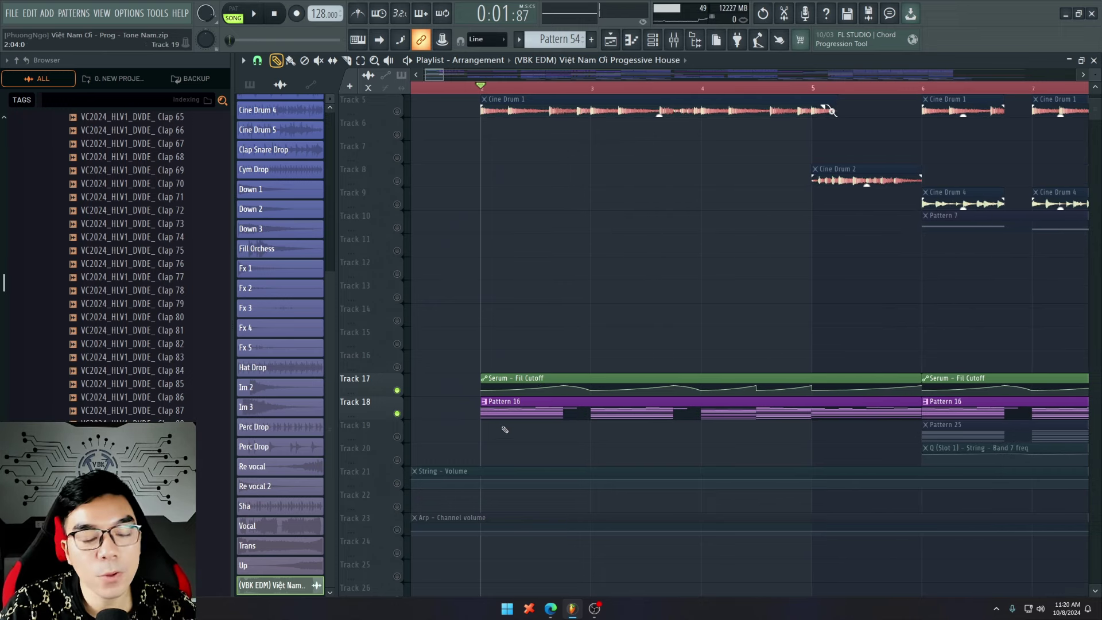
Step: Replay the soloed intro part and inspect the instrument channels used by Pattern 16
{"action": "key", "text": "space"}
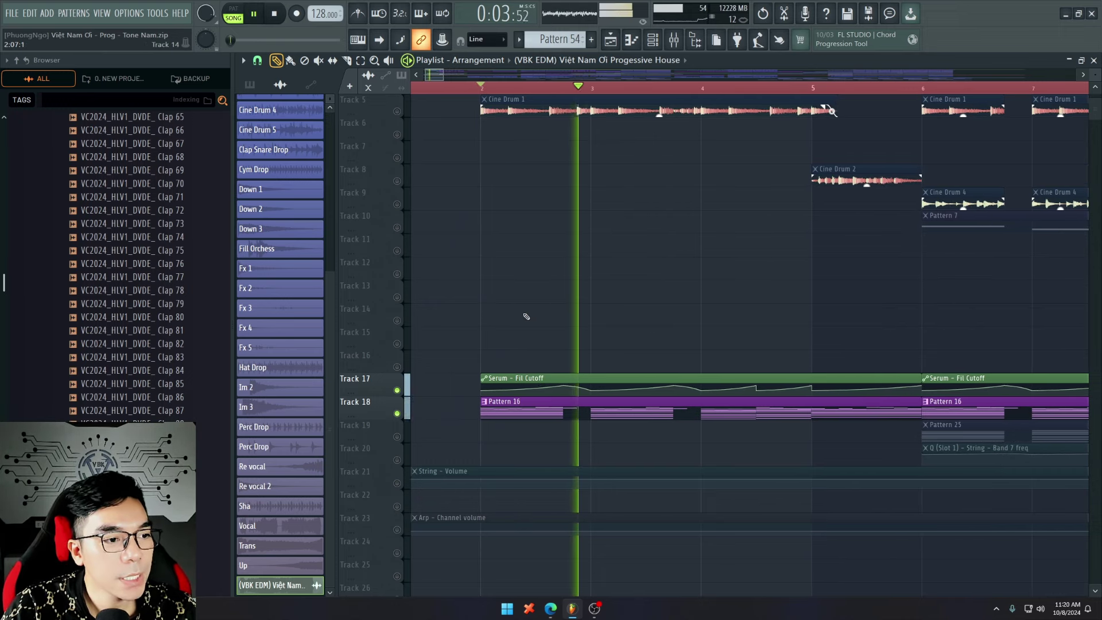
{"action": "key", "text": "F6"}
{"action": "key", "text": "space"}
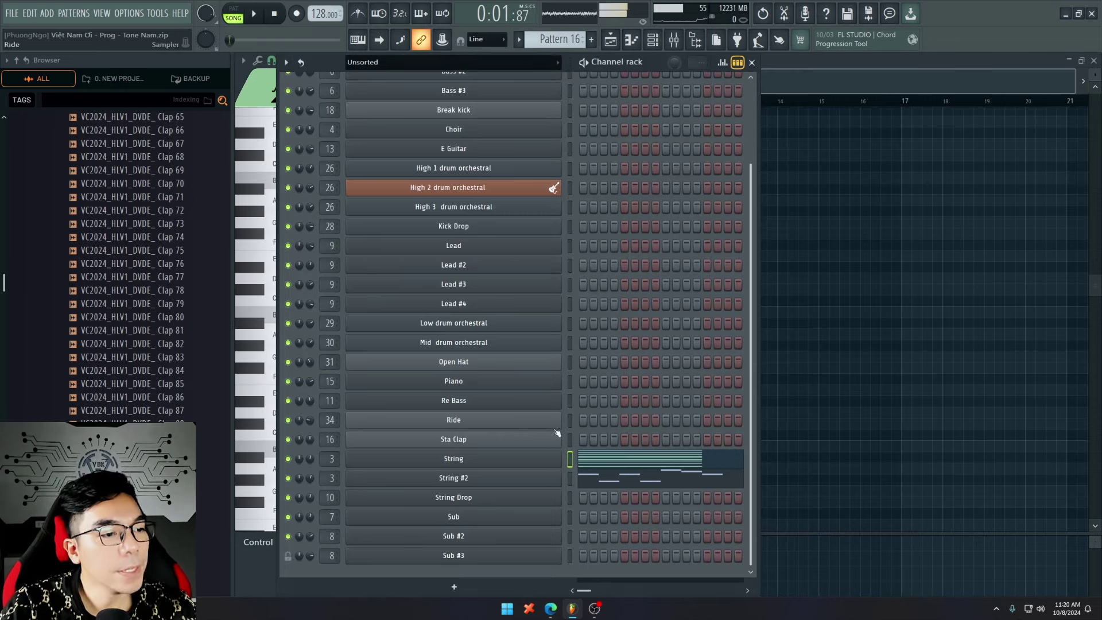
{"action": "key", "text": "F6"}
{"action": "scroll", "coordinate": [549, 389], "scroll_direction": "down", "scroll_amount": 3}
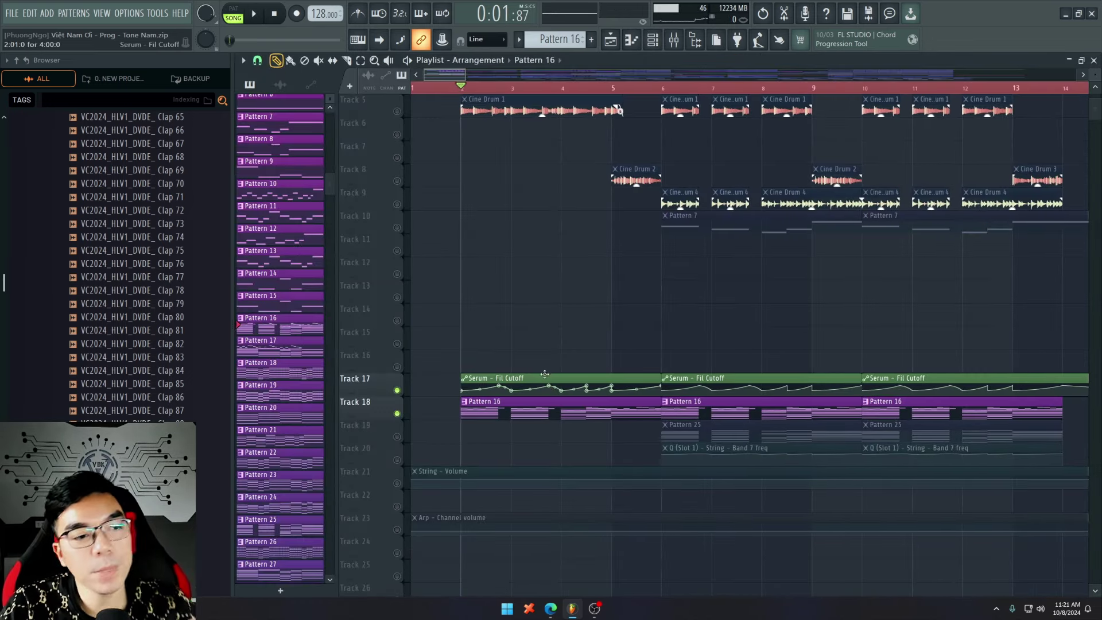
Step: Unmute Tracks 5 to 9 to add the cinematic drum clips to the soloed Tracks 17 and 18
{"action": "scroll", "coordinate": [446, 249], "scroll_direction": "up", "scroll_amount": 2}
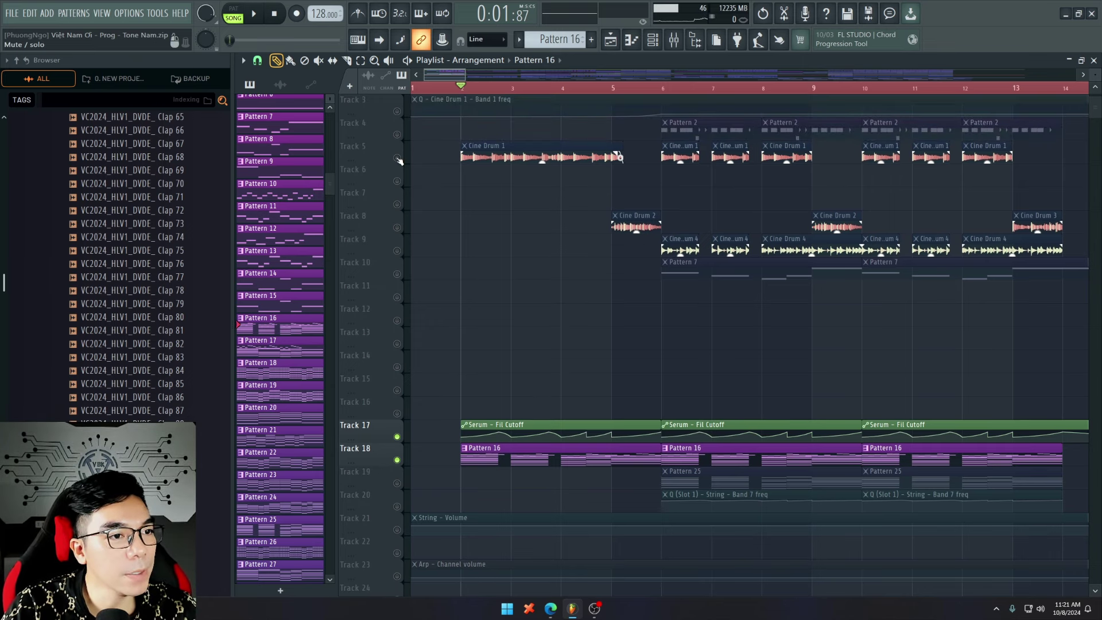
{"action": "left_click", "coordinate": [397, 159]}
{"action": "left_click", "coordinate": [397, 205]}
{"action": "left_click", "coordinate": [397, 228]}
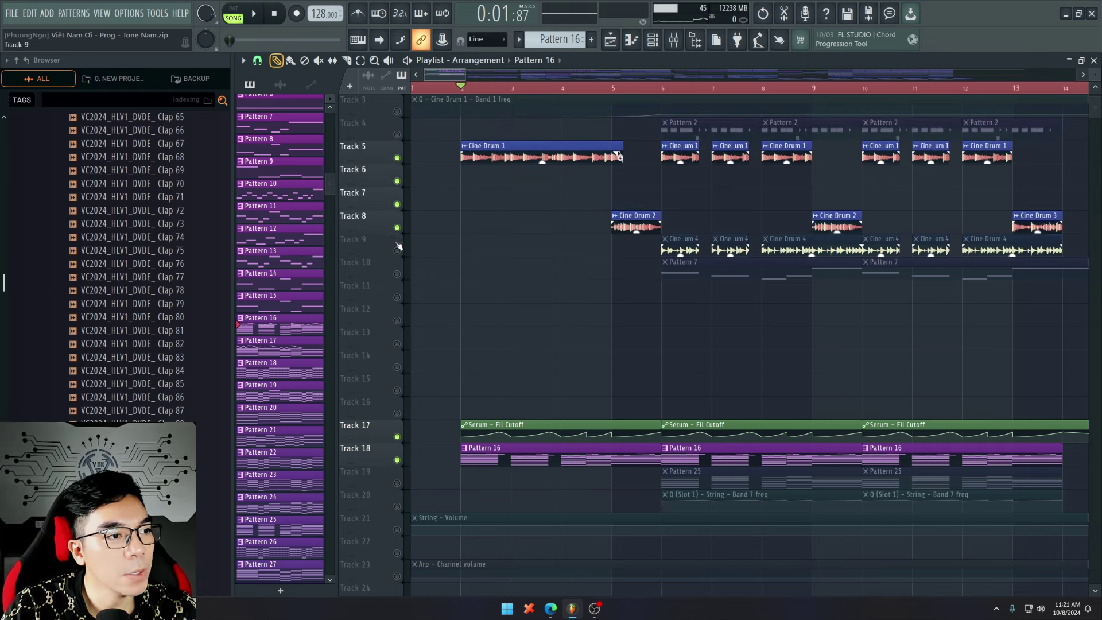
{"action": "left_click", "coordinate": [397, 251]}
{"action": "left_click", "coordinate": [397, 274]}
{"action": "left_click", "coordinate": [397, 274]}
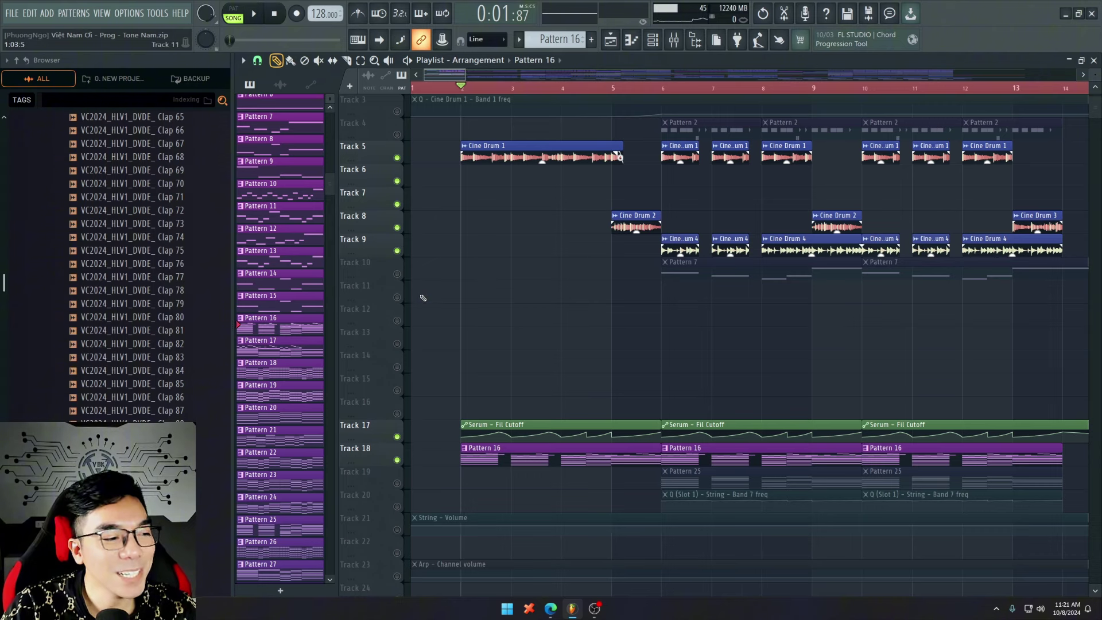
Step: Listen to the intro from bar 2 with the cinematic drums and Pattern 16 together
{"action": "key", "text": "space"}
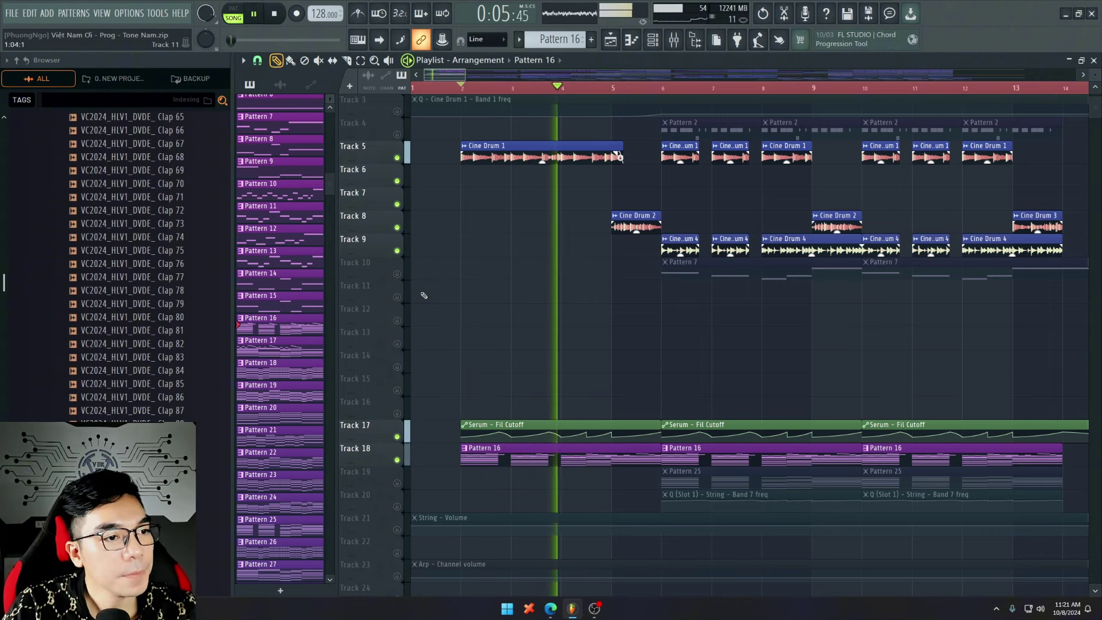
{"action": "scroll", "coordinate": [390, 146], "scroll_direction": "up", "scroll_amount": 2}
{"action": "key", "text": "space"}
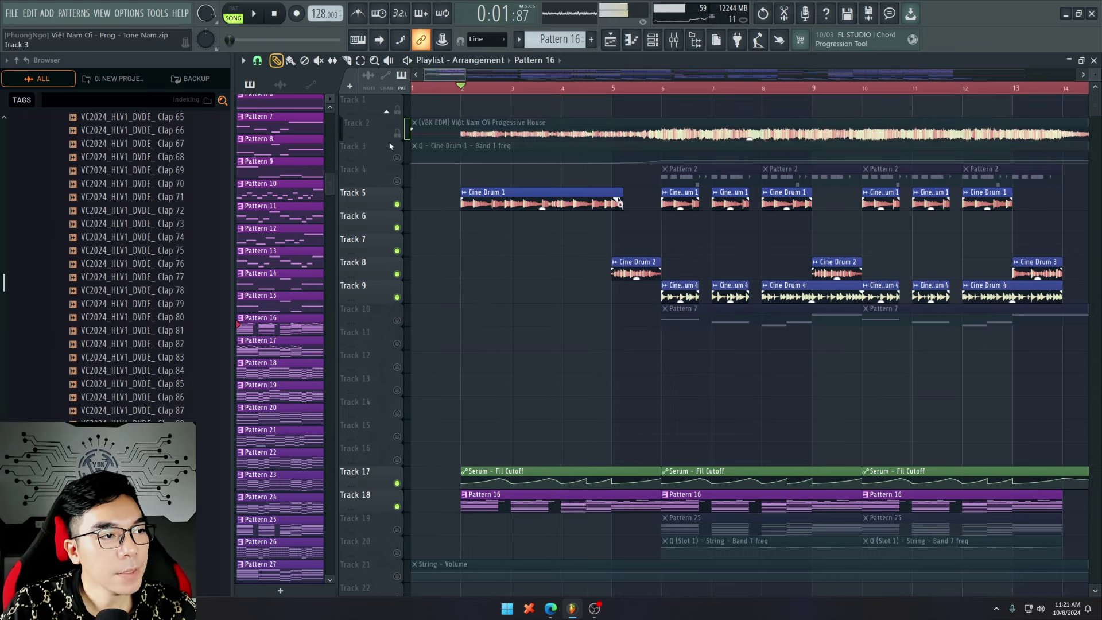
Step: Solo the full-song audio on Track 2 and play it briefly from bar 2
{"action": "right_click", "coordinate": [397, 134]}
{"action": "key", "text": "space"}
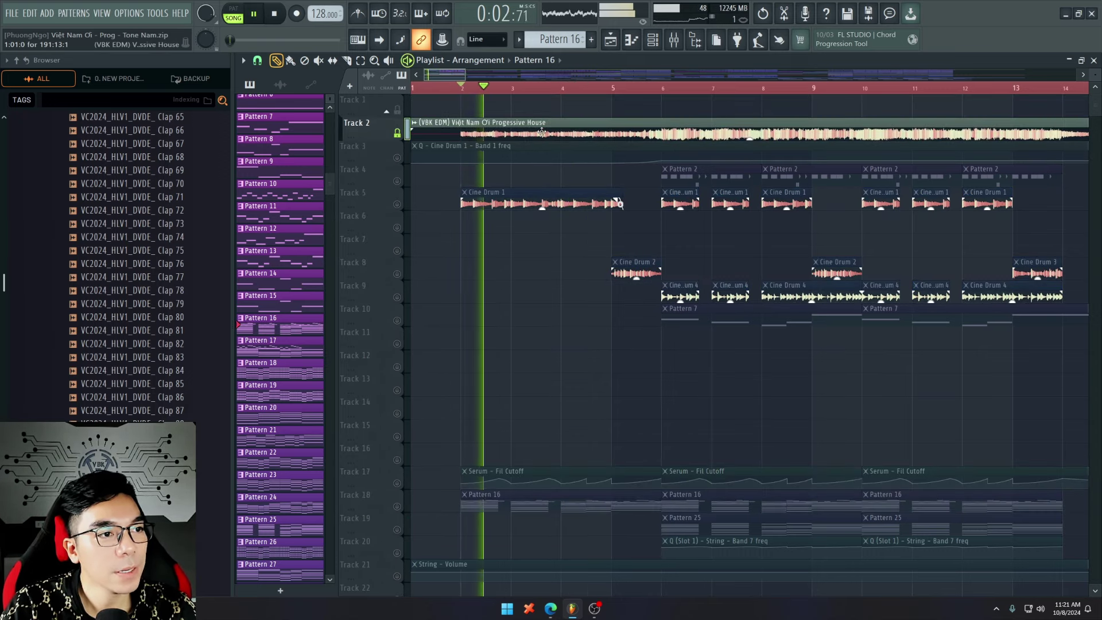
{"action": "key", "text": "space"}
{"action": "double_click", "coordinate": [531, 136]}
{"action": "right_click", "coordinate": [510, 172]}
{"action": "left_click", "coordinate": [521, 178]}
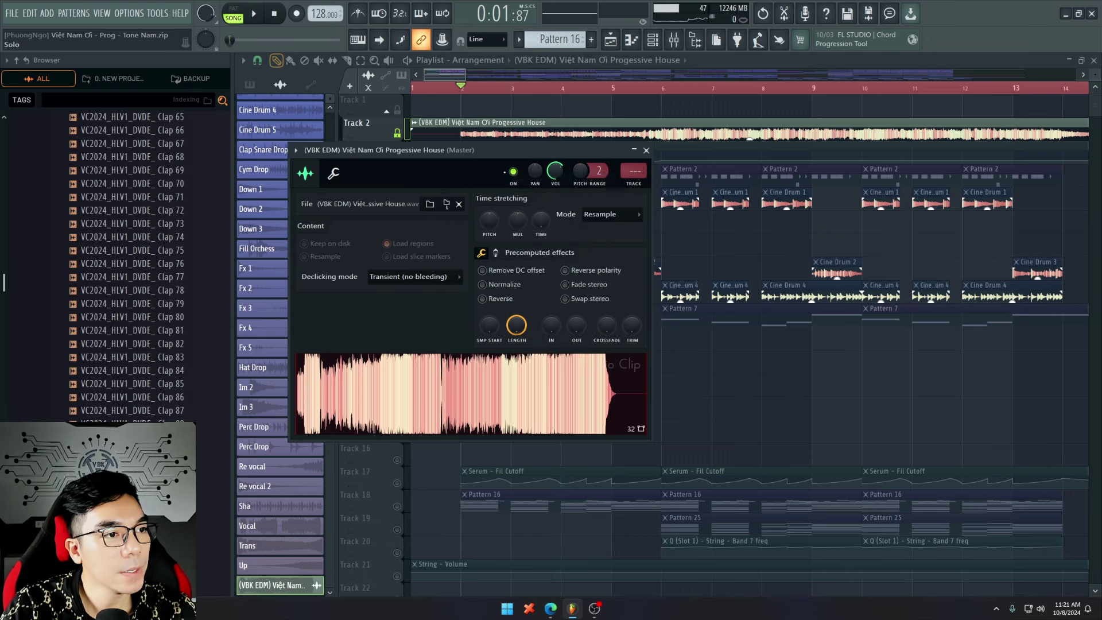
{"action": "left_click", "coordinate": [397, 136]}
{"action": "left_click", "coordinate": [398, 135]}
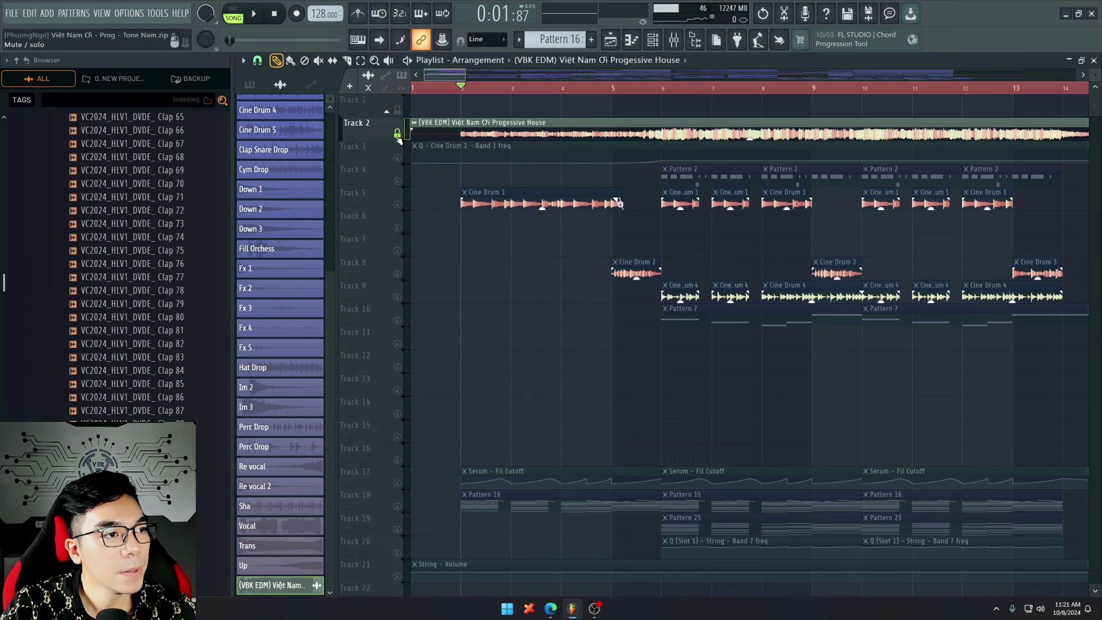
{"action": "left_click", "coordinate": [397, 136]}
{"action": "left_click", "coordinate": [397, 136]}
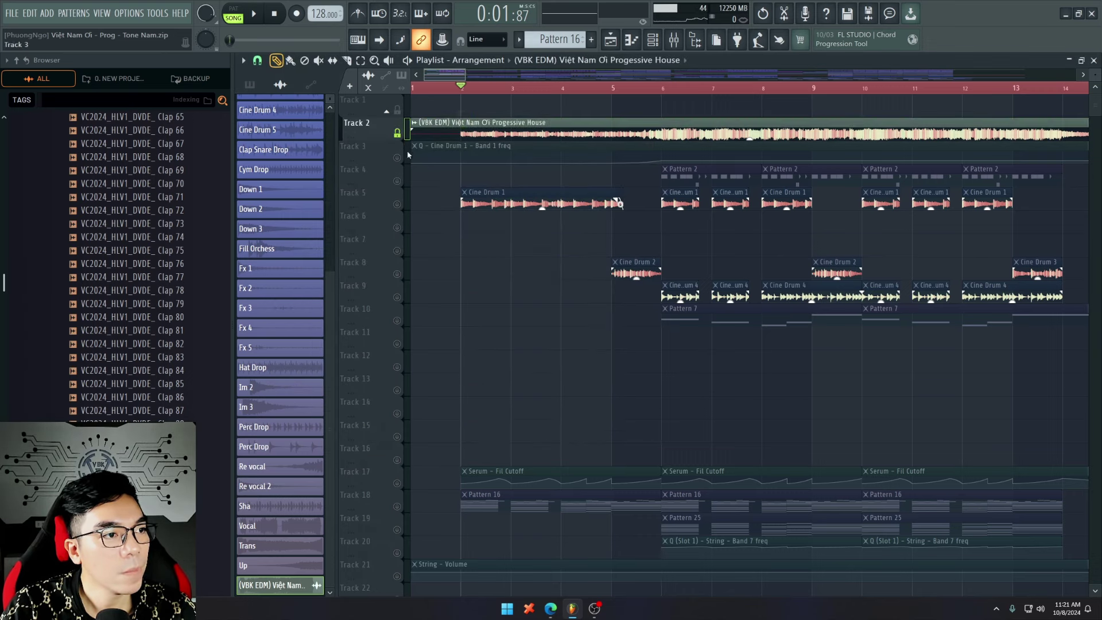
Step: Play the soloed full-song audio on Track 2 and move the playback position to bar 6
{"action": "key", "text": "space"}
{"action": "double_click", "coordinate": [569, 131]}
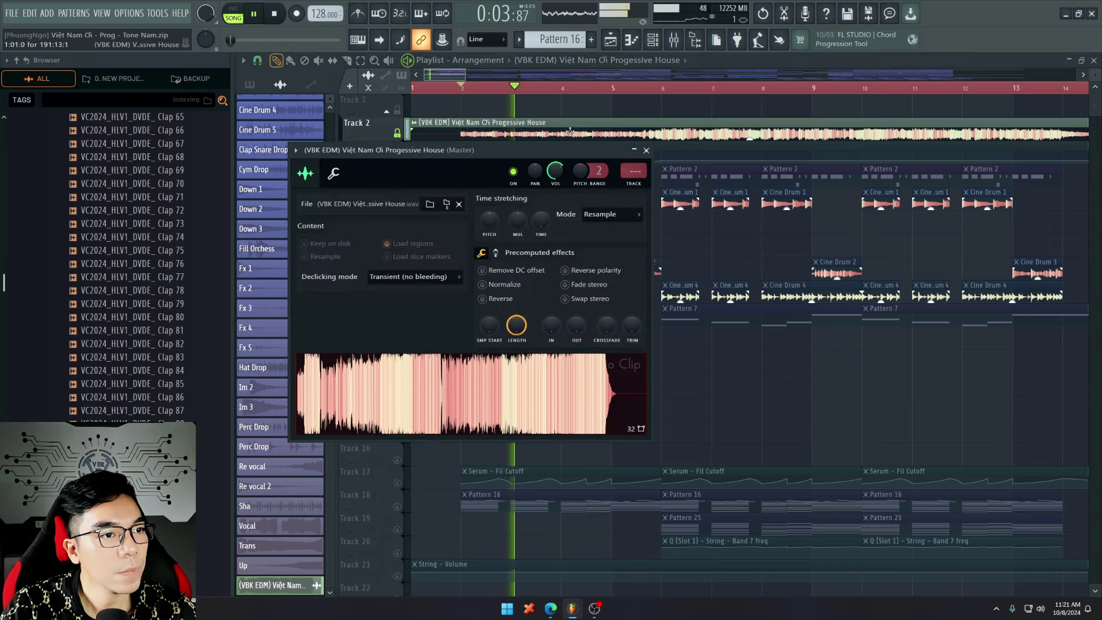
{"action": "left_click", "coordinate": [665, 85]}
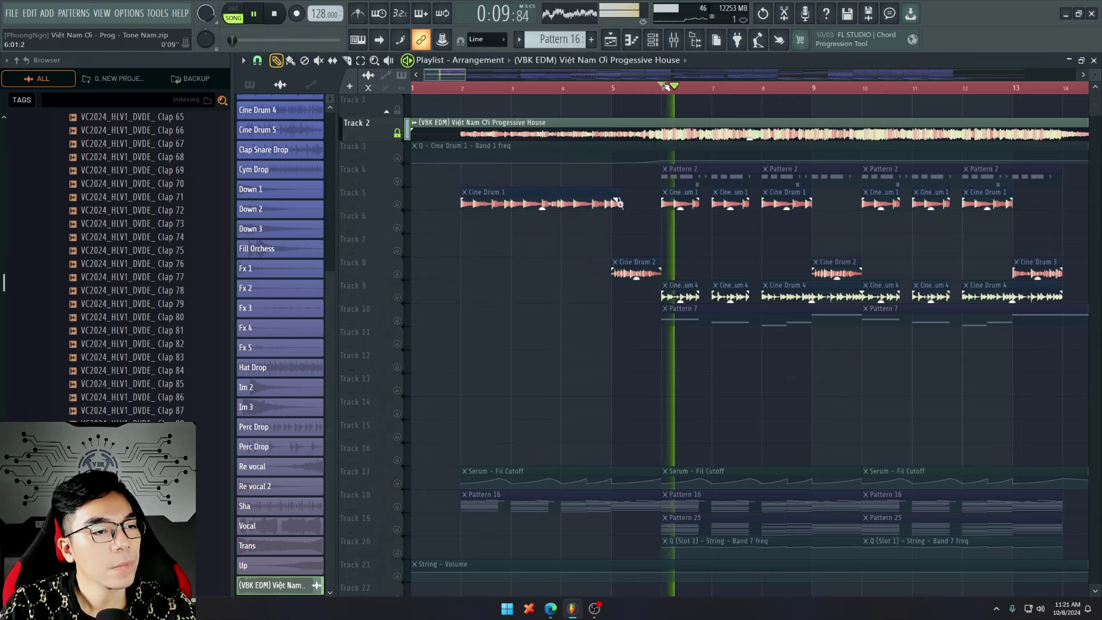
Step: Stop playback, turn off Track 2's solo to restore the other tracks, and mute Track 2
{"action": "key", "text": "space"}
{"action": "right_click", "coordinate": [401, 134]}
{"action": "left_click", "coordinate": [401, 135]}
Step: Play the section from bar 6 with all project tracks active and check the audio channels in the channel rack
{"action": "key", "text": "space"}
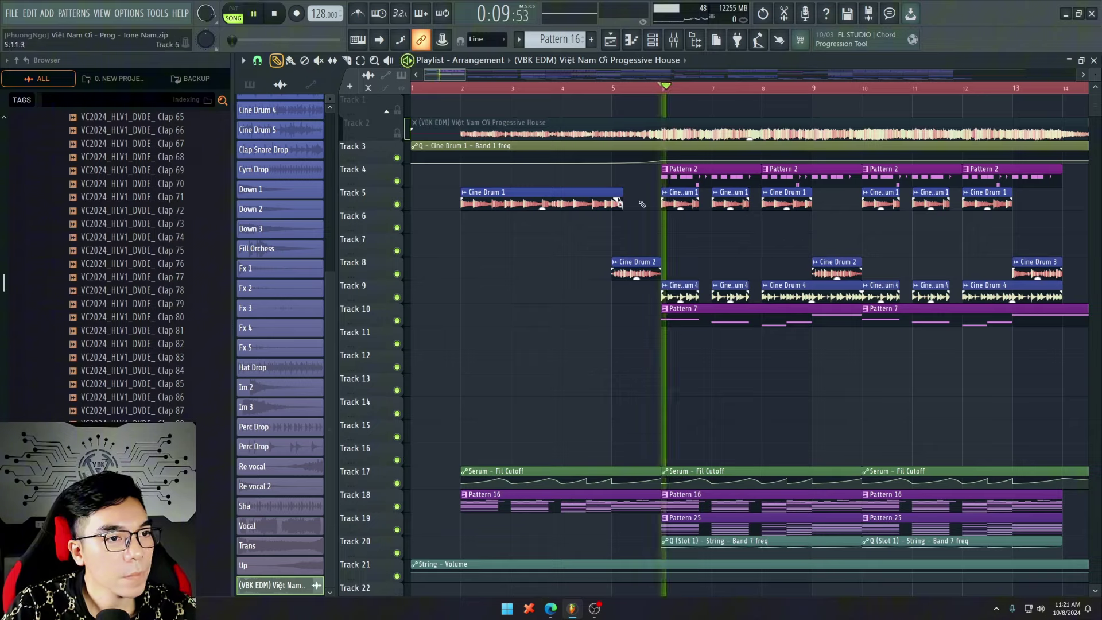
{"action": "scroll", "coordinate": [552, 236], "scroll_direction": "down", "scroll_amount": 4}
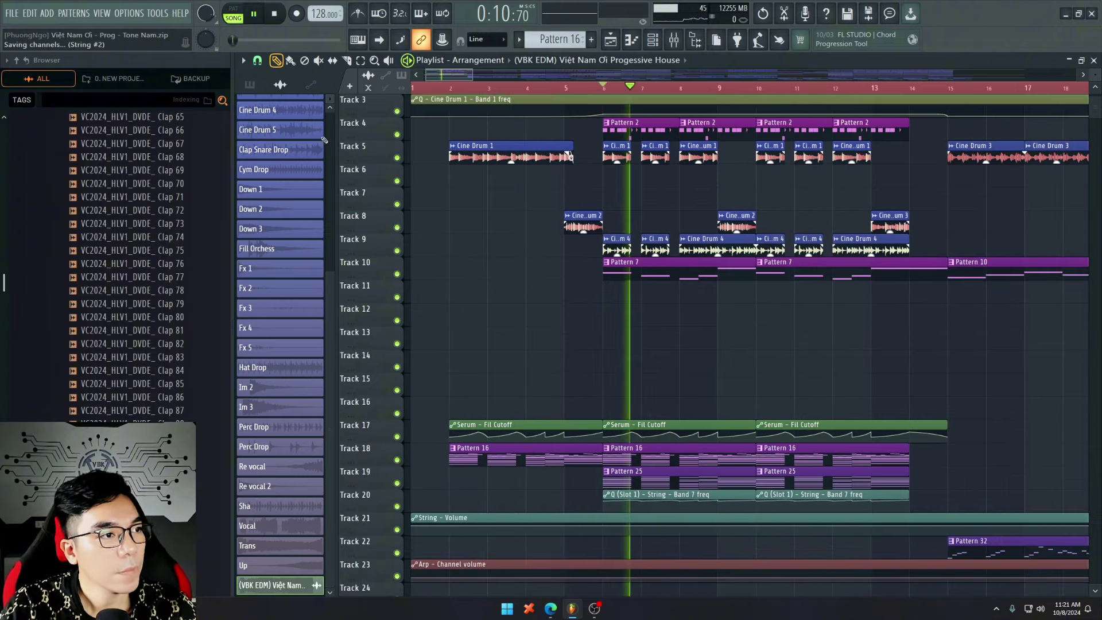
{"action": "key", "text": "F6"}
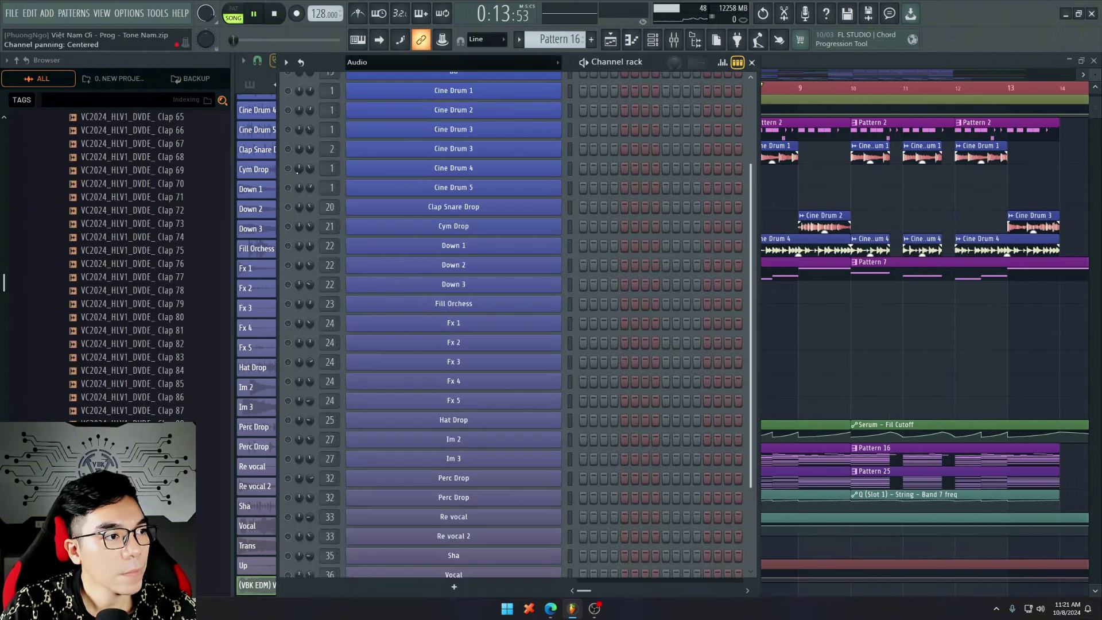
{"action": "key", "text": "space"}
{"action": "key", "text": "space"}
{"action": "key", "text": "F6"}
{"action": "scroll", "coordinate": [558, 295], "scroll_direction": "up", "scroll_amount": 2}
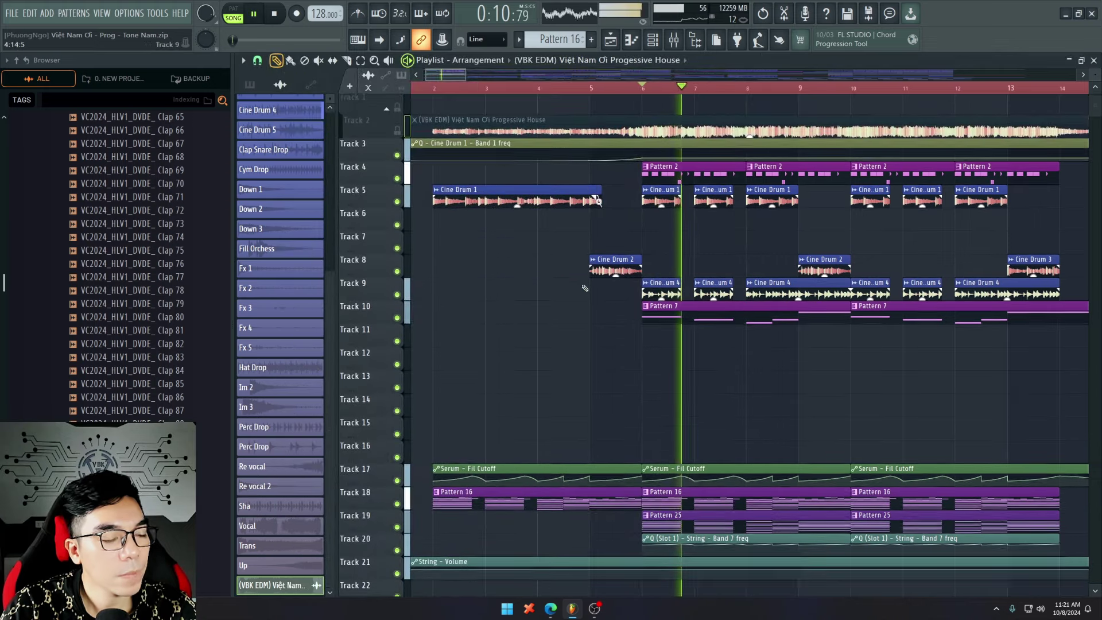
{"action": "scroll", "coordinate": [579, 296], "scroll_direction": "down", "scroll_amount": 3}
{"action": "key", "text": "space"}
Step: Solo Track 19 with Pattern 25 and unmute the Serum filter cutoff automation on Track 17
{"action": "right_click", "coordinate": [407, 462]}
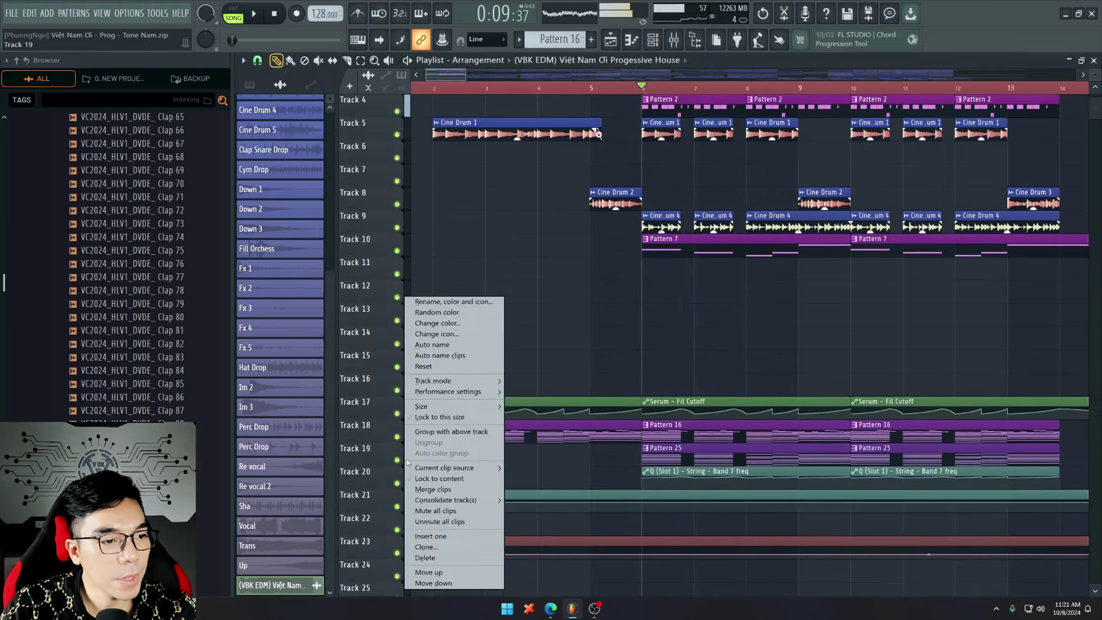
{"action": "left_click", "coordinate": [670, 437]}
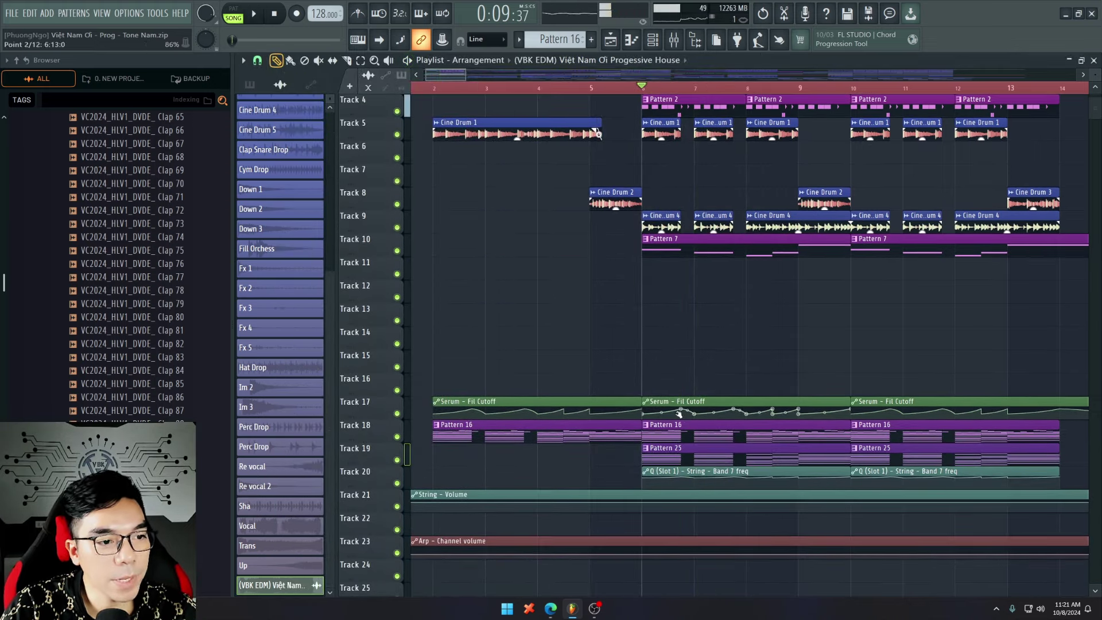
{"action": "left_click", "coordinate": [401, 460], "text": "ctrl"}
{"action": "left_click", "coordinate": [397, 413]}
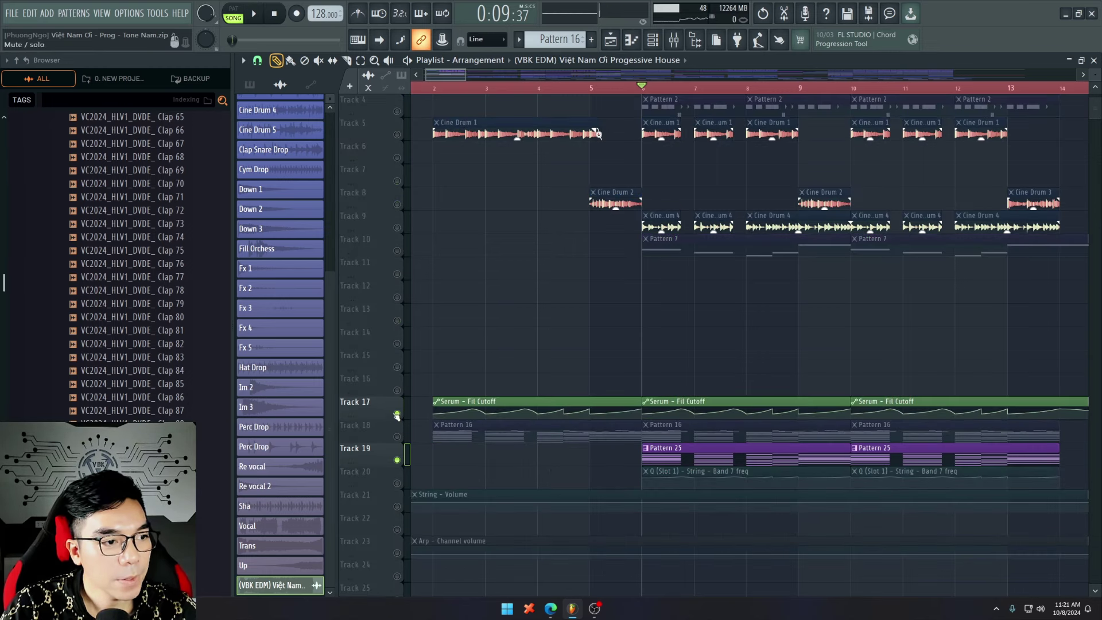
Step: Unmute Track 10 with Pattern 7 and briefly play it together with Track 19 from bar 6
{"action": "left_click", "coordinate": [397, 251]}
{"action": "key", "text": "space"}
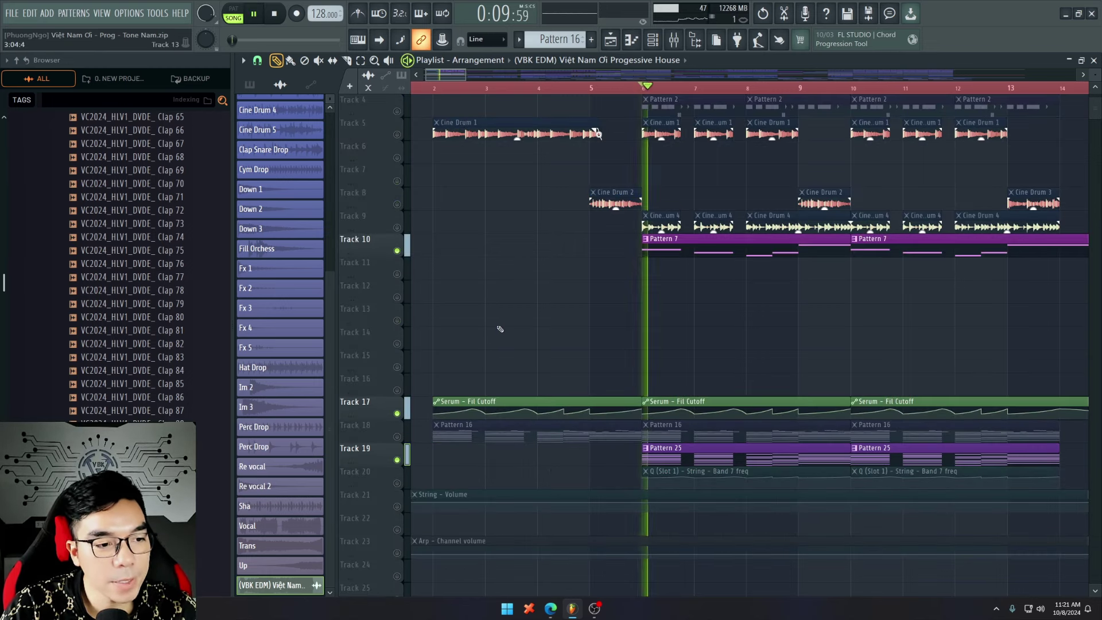
{"action": "key", "text": "space"}
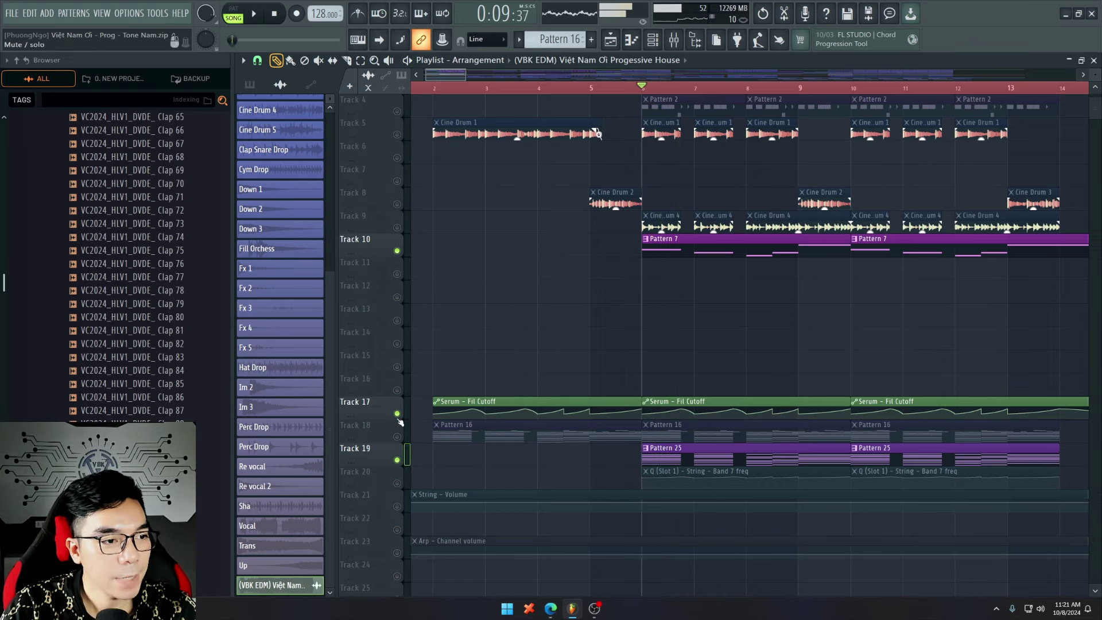
Step: Play only Tracks 10 and 17 from bar 6, bringing Track 19 back in during playback before stopping
{"action": "right_click", "coordinate": [396, 415]}
{"action": "left_click", "coordinate": [396, 251]}
{"action": "key", "text": "space"}
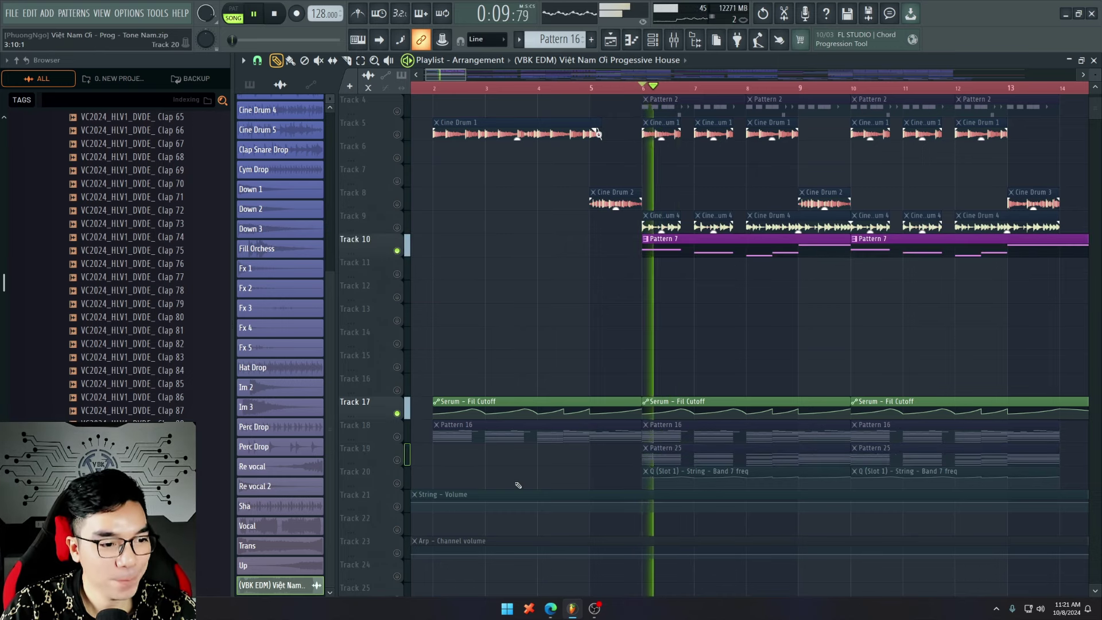
{"action": "left_click", "coordinate": [397, 459]}
{"action": "scroll", "coordinate": [588, 431], "scroll_direction": "down", "scroll_amount": 3}
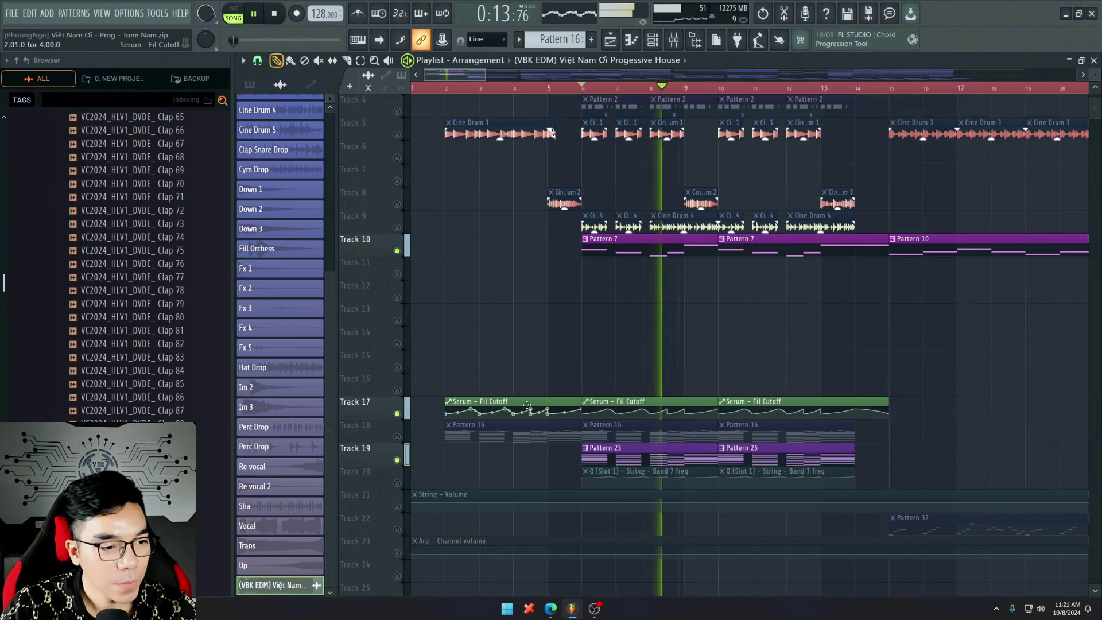
{"action": "key", "text": "space"}
Step: Unmute the String Band 7 frequency automation on Track 20 and Pattern 16 on Track 18
{"action": "left_click", "coordinate": [396, 483]}
{"action": "scroll", "coordinate": [617, 481], "scroll_direction": "up", "scroll_amount": 2}
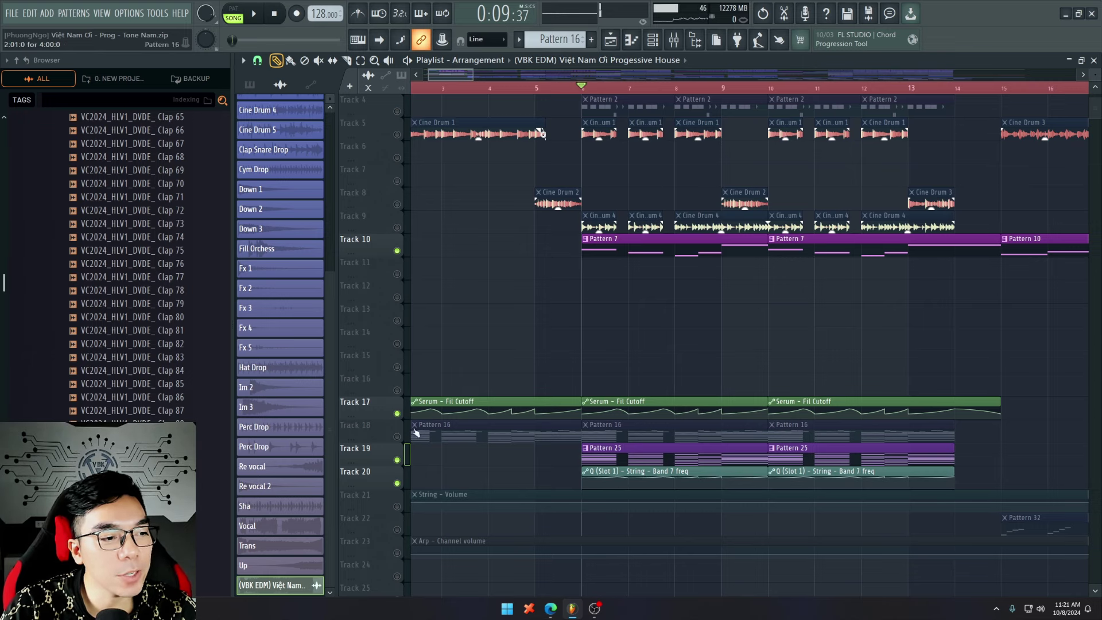
{"action": "left_click", "coordinate": [397, 436]}
{"action": "scroll", "coordinate": [554, 462], "scroll_direction": "up", "scroll_amount": 2}
Step: Open the String Band 7 frequency automation on Track 20, watch the linked EQ during playback, and close its windows
{"action": "double_click", "coordinate": [631, 471]}
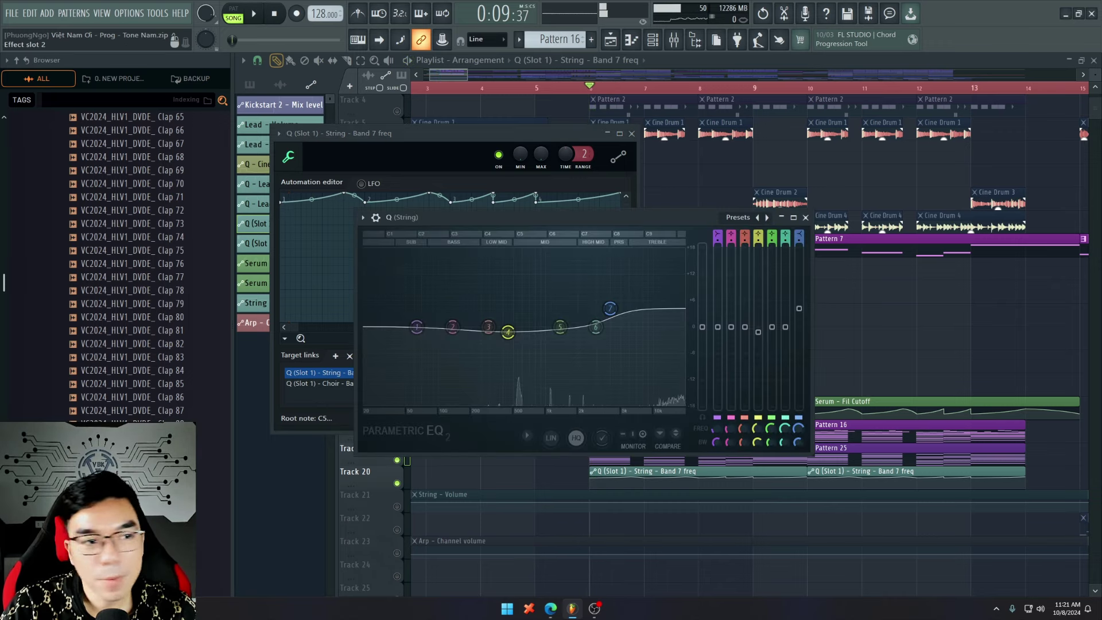
{"action": "key", "text": "space"}
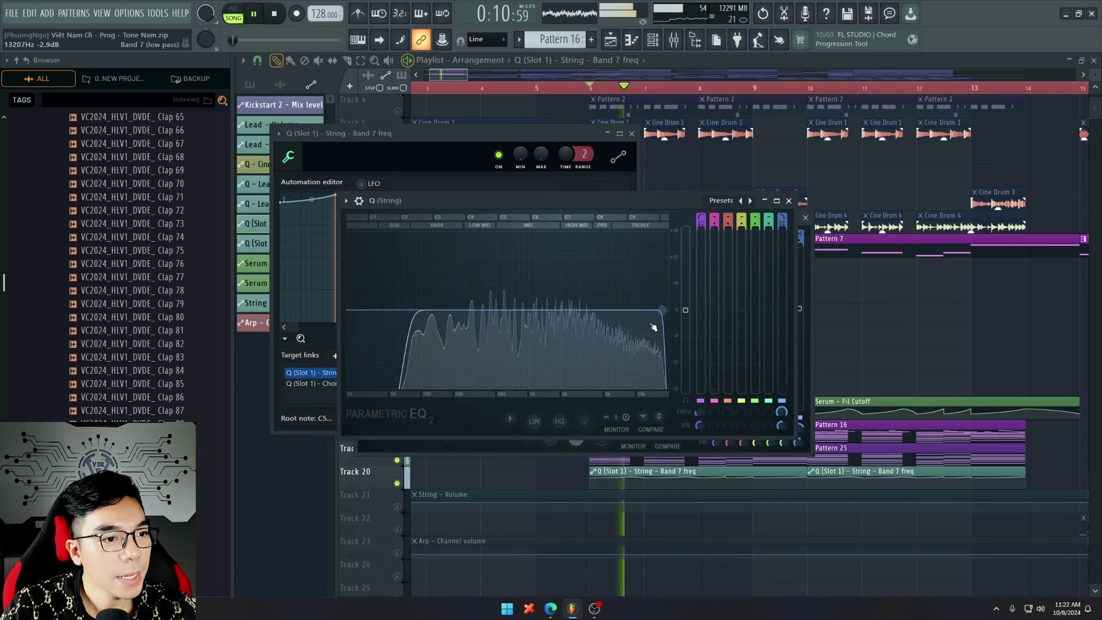
{"action": "key", "text": "space"}
{"action": "left_click", "coordinate": [789, 201]}
{"action": "left_click", "coordinate": [805, 218]}
{"action": "left_click", "coordinate": [631, 133]}
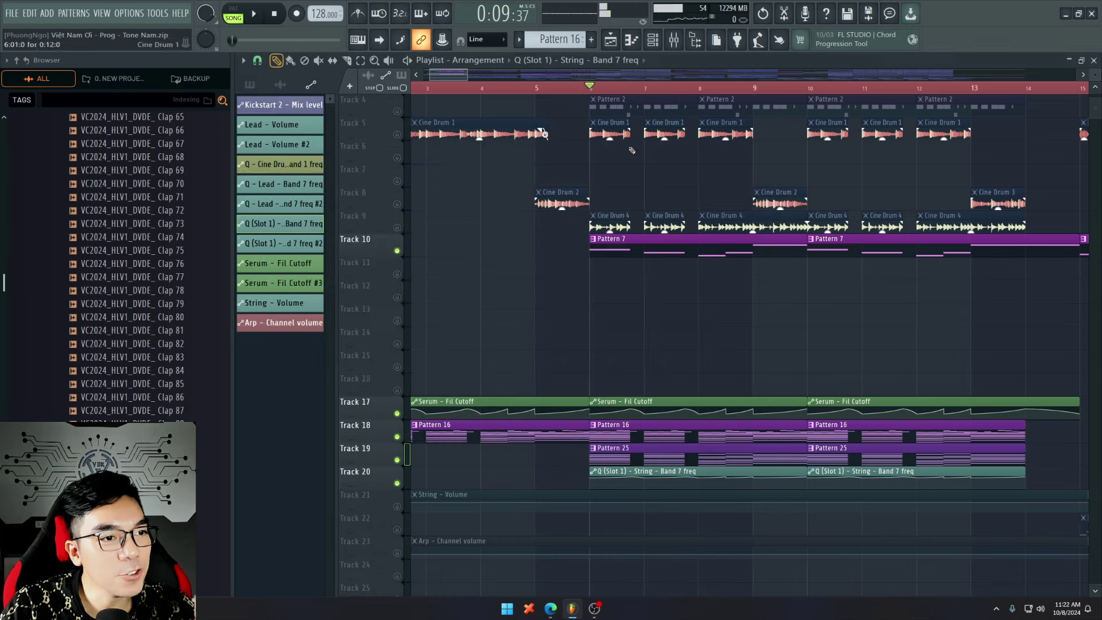
Step: Play the isolated layers on Tracks 10 and 17 to 20 from bar 6, stop, and restore the other project tracks
{"action": "key", "text": "space"}
{"action": "scroll", "coordinate": [689, 316], "scroll_direction": "down", "scroll_amount": 2}
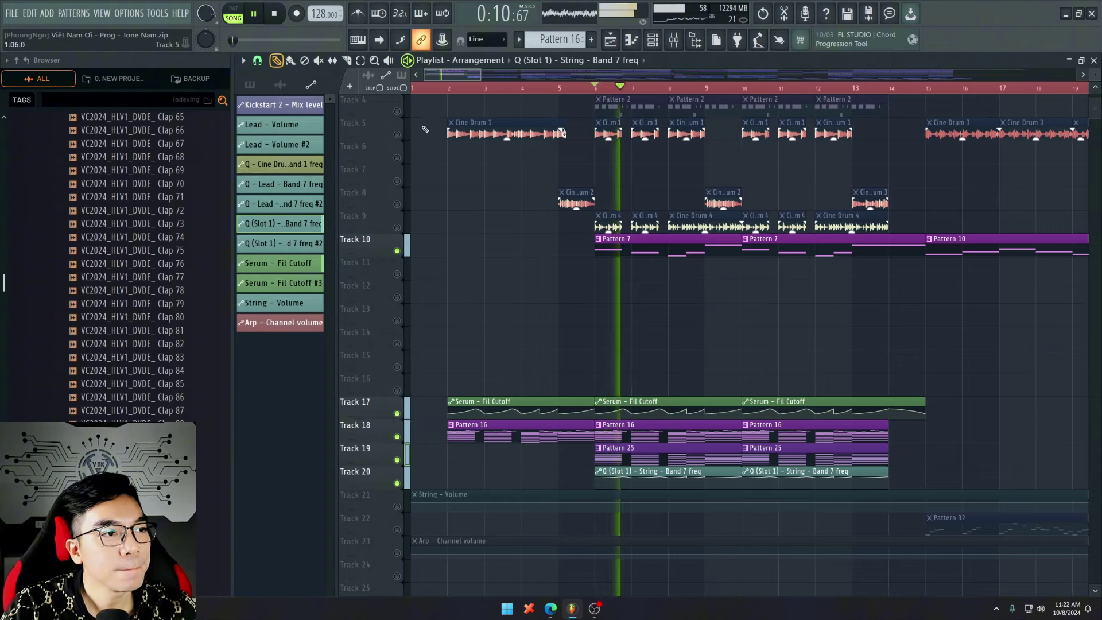
{"action": "right_click", "coordinate": [397, 137]}
{"action": "key", "text": "space"}
{"action": "scroll", "coordinate": [631, 275], "scroll_direction": "up", "scroll_amount": 3}
Step: Play the section from bar 6 with all project tracks active except Track 2
{"action": "key", "text": "space"}
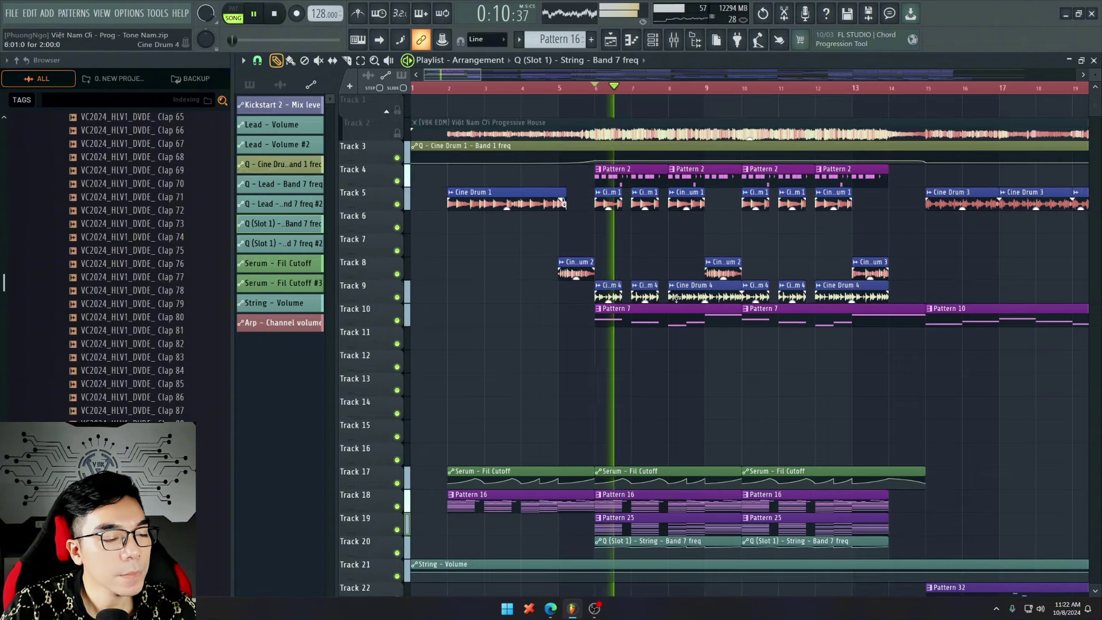
{"action": "scroll", "coordinate": [776, 326], "scroll_direction": "down", "scroll_amount": 2}
{"action": "scroll", "coordinate": [776, 326], "scroll_direction": "up", "scroll_amount": 2}
{"action": "scroll", "coordinate": [776, 326], "scroll_direction": "up", "scroll_amount": 2}
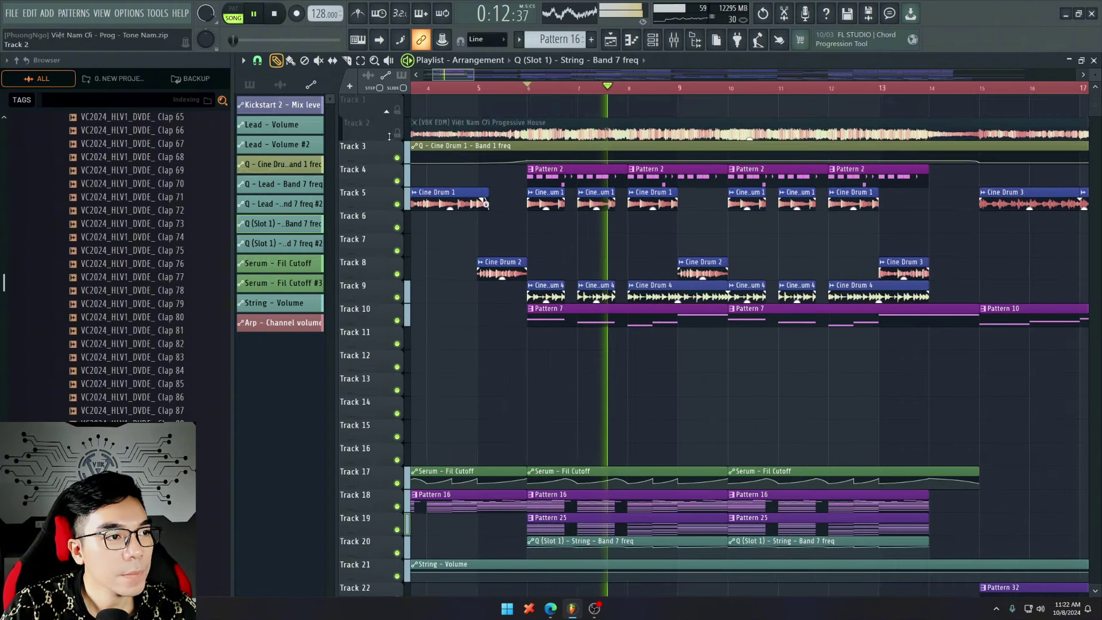
{"action": "key", "text": "space"}
Step: Solo the full-song audio on Track 2, play it from bar 6 for comparison, and turn the solo off again
{"action": "right_click", "coordinate": [397, 136]}
{"action": "key", "text": "space"}
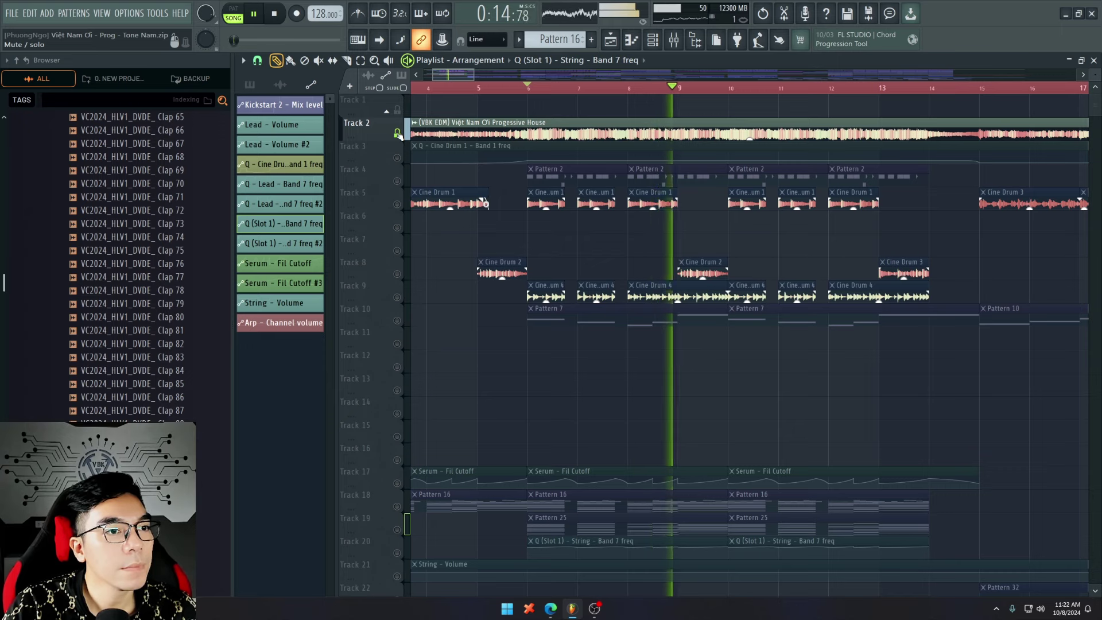
{"action": "key", "text": "space"}
{"action": "right_click", "coordinate": [398, 134]}
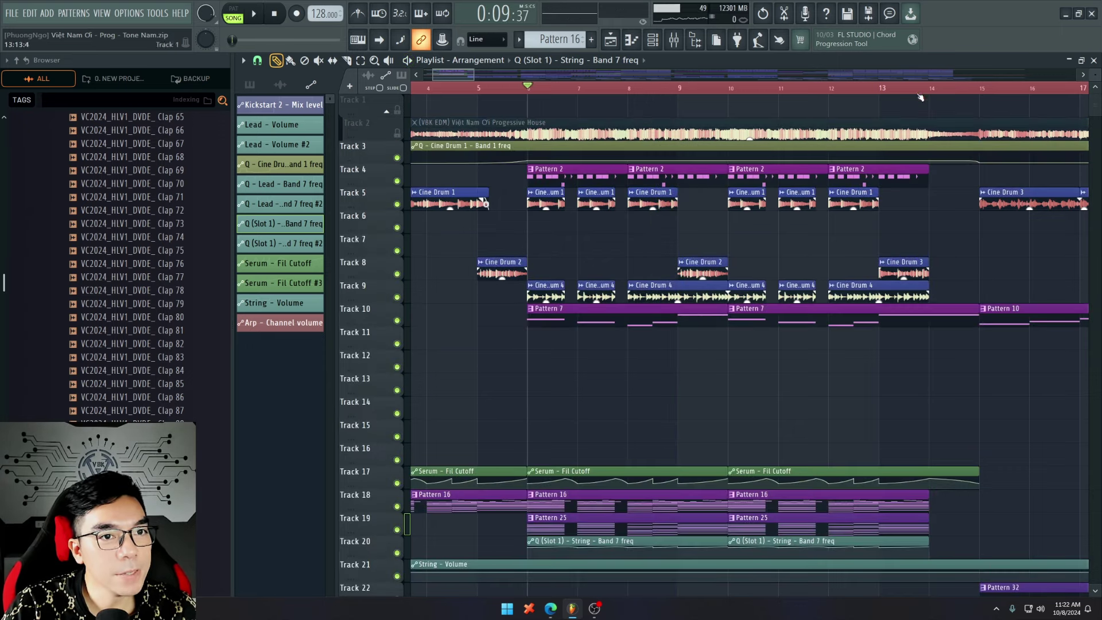
Step: Move the playback position to bar 15 and examine the clips arranged across the tracks from there
{"action": "left_click_drag", "start_coordinate": [1051, 341], "coordinate": [972, 304]}
{"action": "scroll", "coordinate": [969, 307], "scroll_direction": "down", "scroll_amount": 3}
{"action": "scroll", "coordinate": [918, 344], "scroll_direction": "down", "scroll_amount": 5}
{"action": "scroll", "coordinate": [889, 350], "scroll_direction": "up", "scroll_amount": 4}
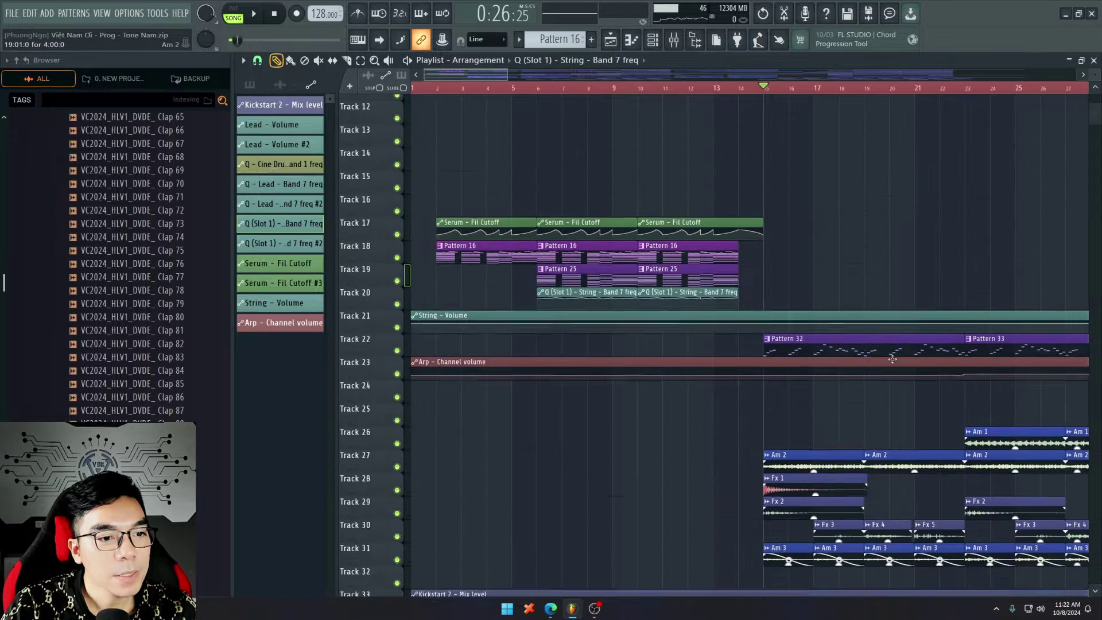
{"action": "scroll", "coordinate": [829, 281], "scroll_direction": "down", "scroll_amount": 3}
{"action": "scroll", "coordinate": [827, 314], "scroll_direction": "up", "scroll_amount": 8}
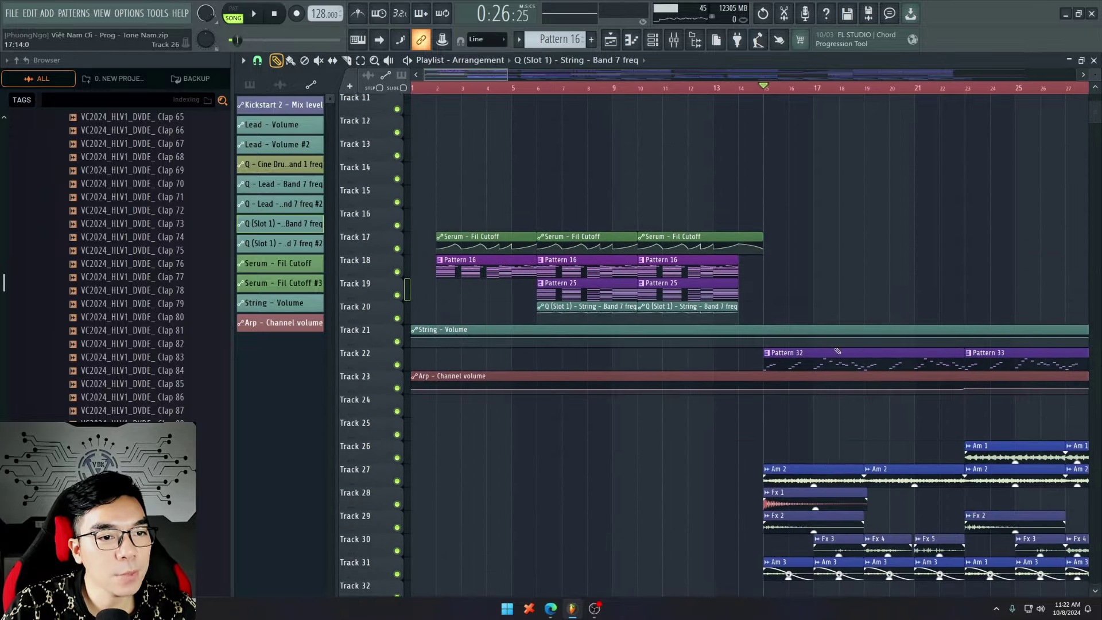
{"action": "scroll", "coordinate": [841, 205], "scroll_direction": "down", "scroll_amount": 6}
{"action": "scroll", "coordinate": [832, 392], "scroll_direction": "down", "scroll_amount": 5}
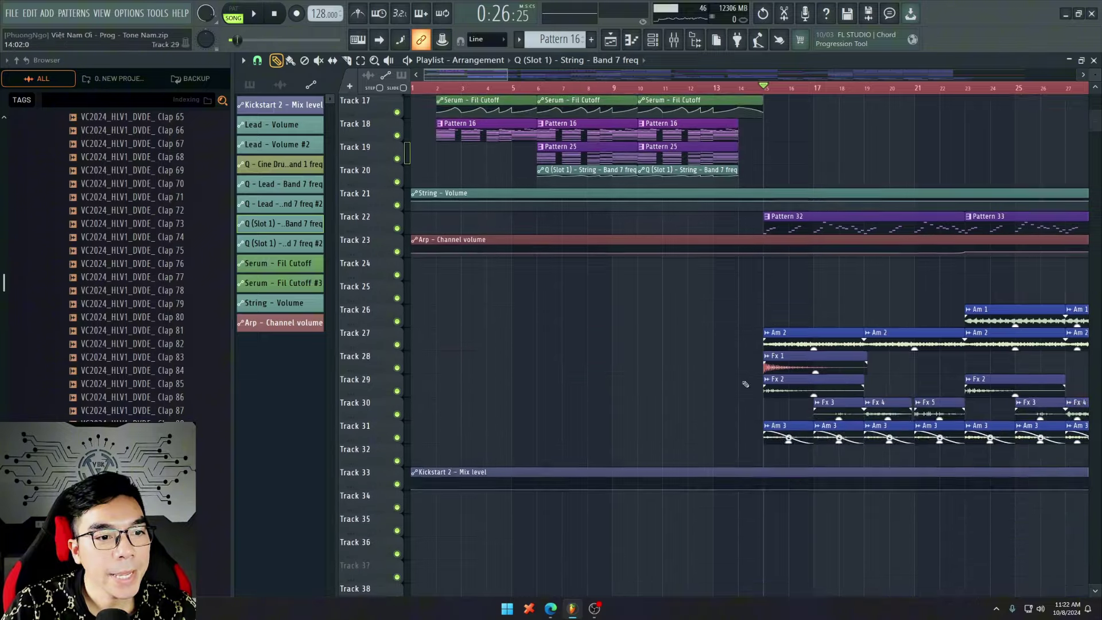
Step: Mute Track 22 with Pattern 32 and play the section from bar 15 without it
{"action": "scroll", "coordinate": [834, 367], "scroll_direction": "up", "scroll_amount": 3}
{"action": "left_click", "coordinate": [397, 226]}
{"action": "scroll", "coordinate": [631, 330], "scroll_direction": "up", "scroll_amount": 3}
{"action": "scroll", "coordinate": [649, 340], "scroll_direction": "up", "scroll_amount": 5}
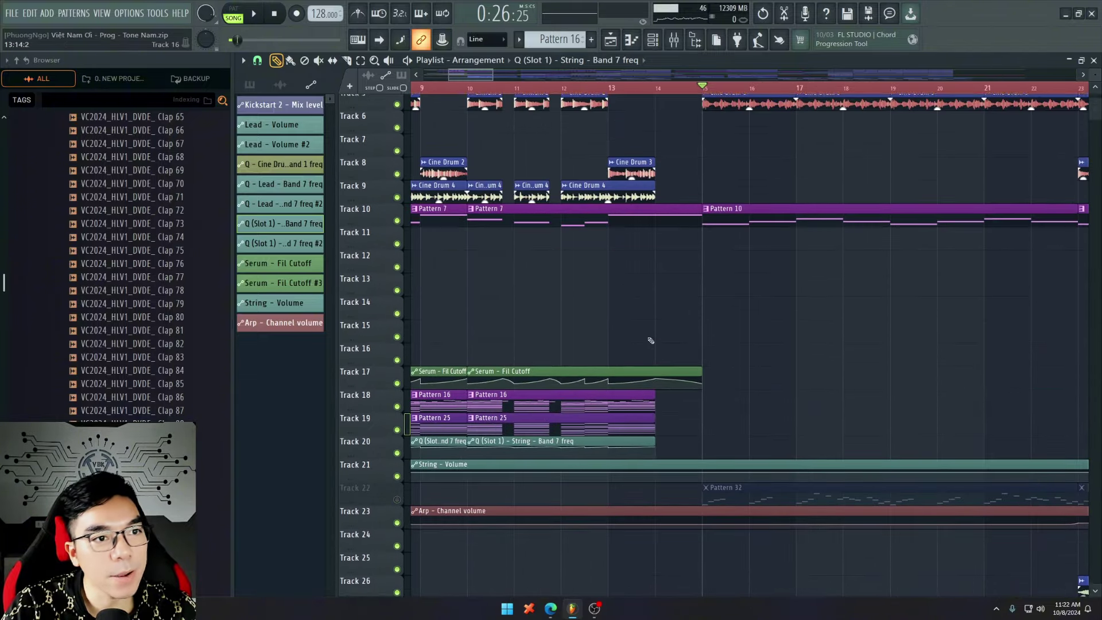
{"action": "key", "text": "space"}
{"action": "scroll", "coordinate": [877, 346], "scroll_direction": "down", "scroll_amount": 5}
{"action": "scroll", "coordinate": [877, 345], "scroll_direction": "down", "scroll_amount": 3}
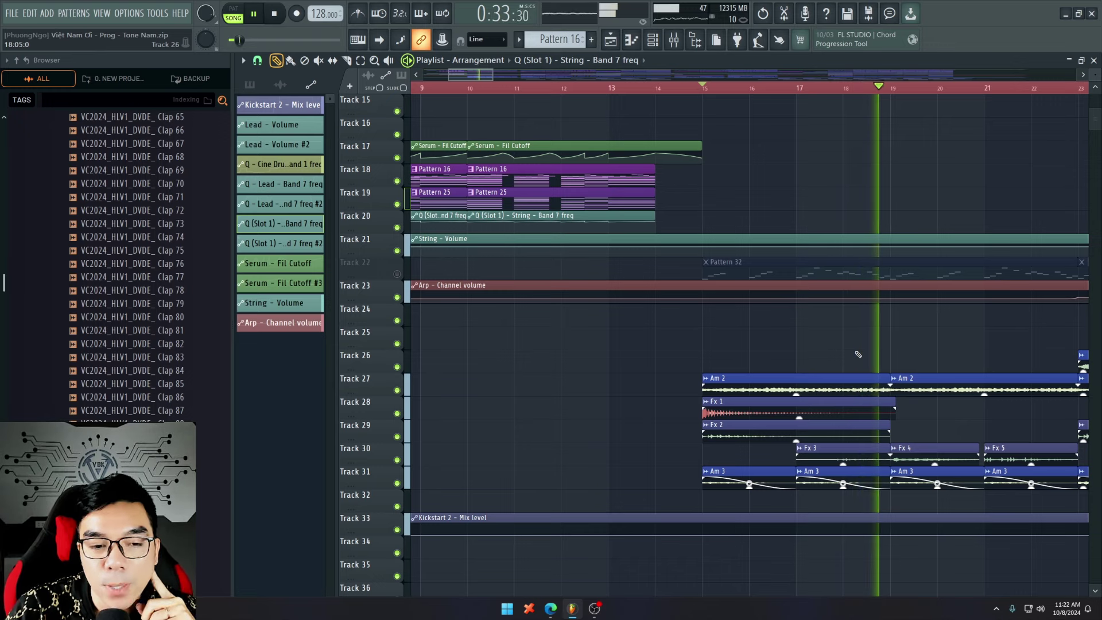
{"action": "scroll", "coordinate": [627, 339], "scroll_direction": "down", "scroll_amount": 1}
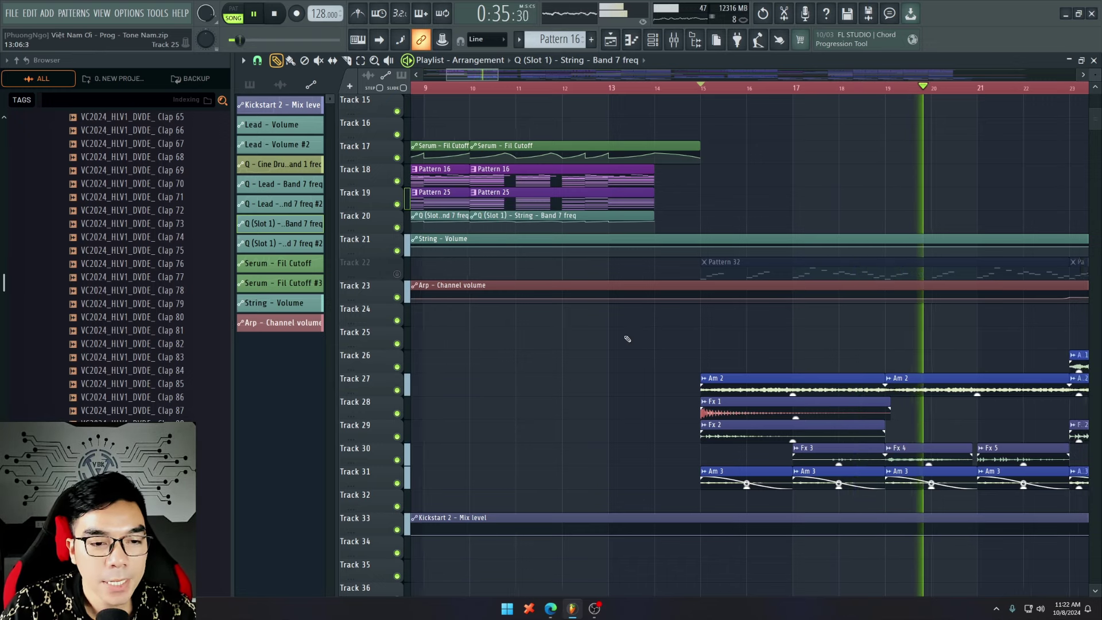
{"action": "scroll", "coordinate": [723, 332], "scroll_direction": "down", "scroll_amount": 2}
{"action": "key", "text": "space"}
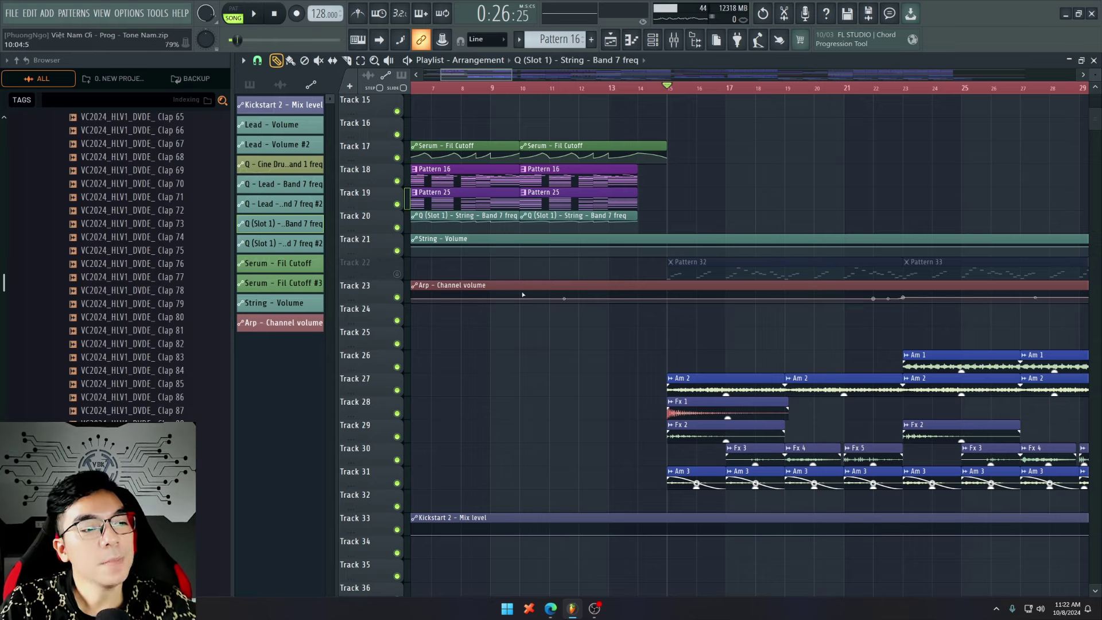
Step: Unmute Track 22 and play the section from bar 15 again with Pattern 32 included
{"action": "left_click", "coordinate": [397, 275]}
{"action": "scroll", "coordinate": [793, 251], "scroll_direction": "up", "scroll_amount": 3}
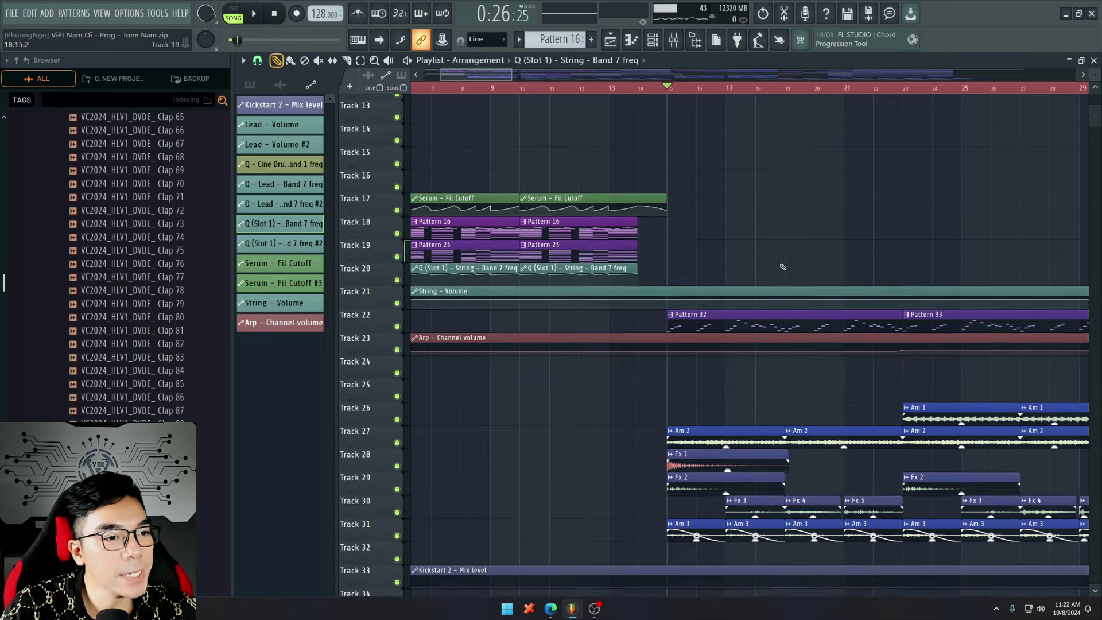
{"action": "scroll", "coordinate": [676, 344], "scroll_direction": "up", "scroll_amount": 2}
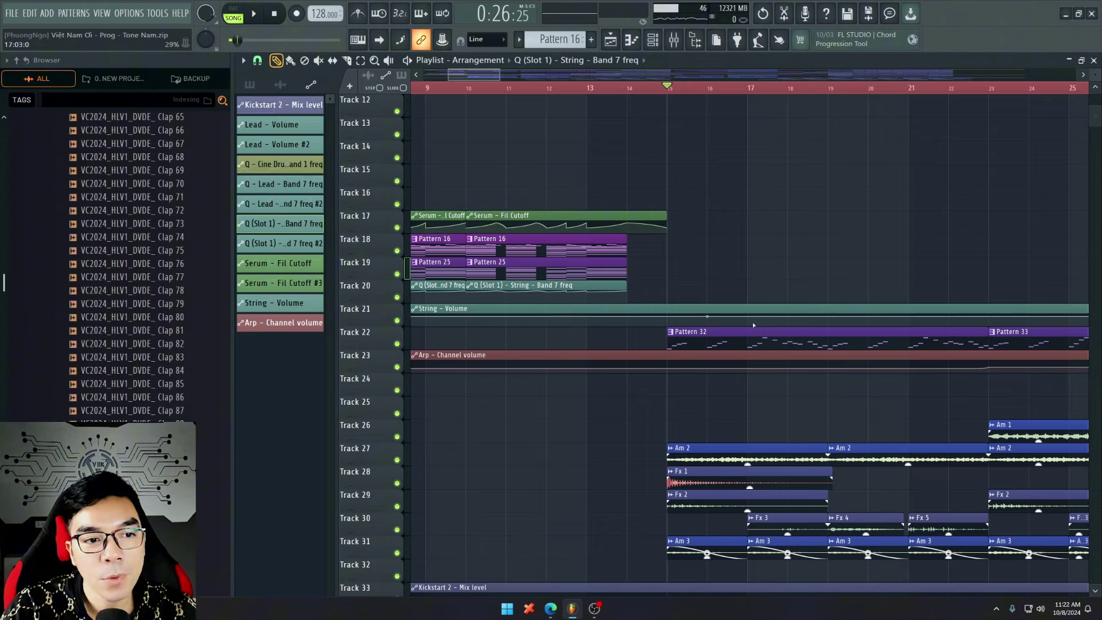
{"action": "key", "text": "space"}
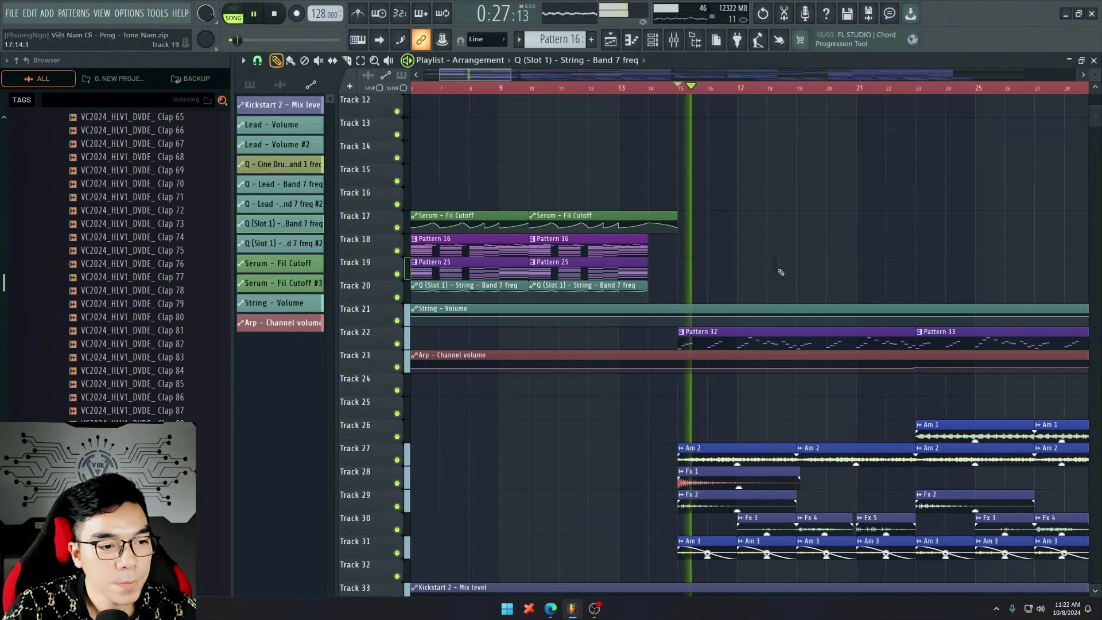
{"action": "scroll", "coordinate": [910, 250], "scroll_direction": "down", "scroll_amount": 2}
{"action": "scroll", "coordinate": [910, 253], "scroll_direction": "up", "scroll_amount": 2}
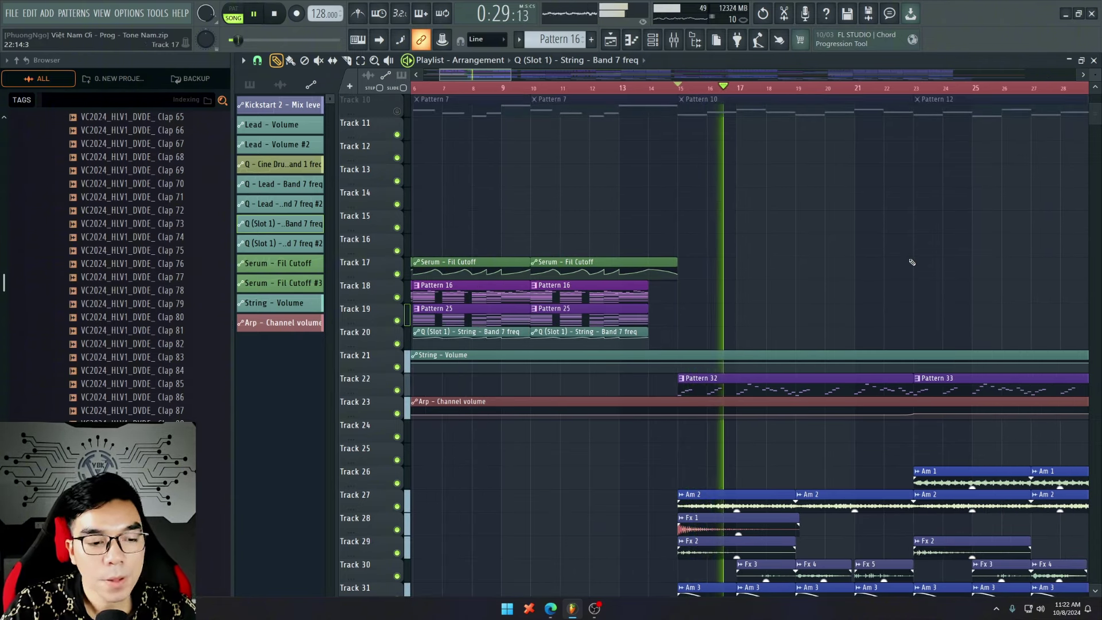
Step: Unmute Track 10 with Pattern 10 during playback to hear it with the other layers
{"action": "scroll", "coordinate": [906, 257], "scroll_direction": "up", "scroll_amount": 5}
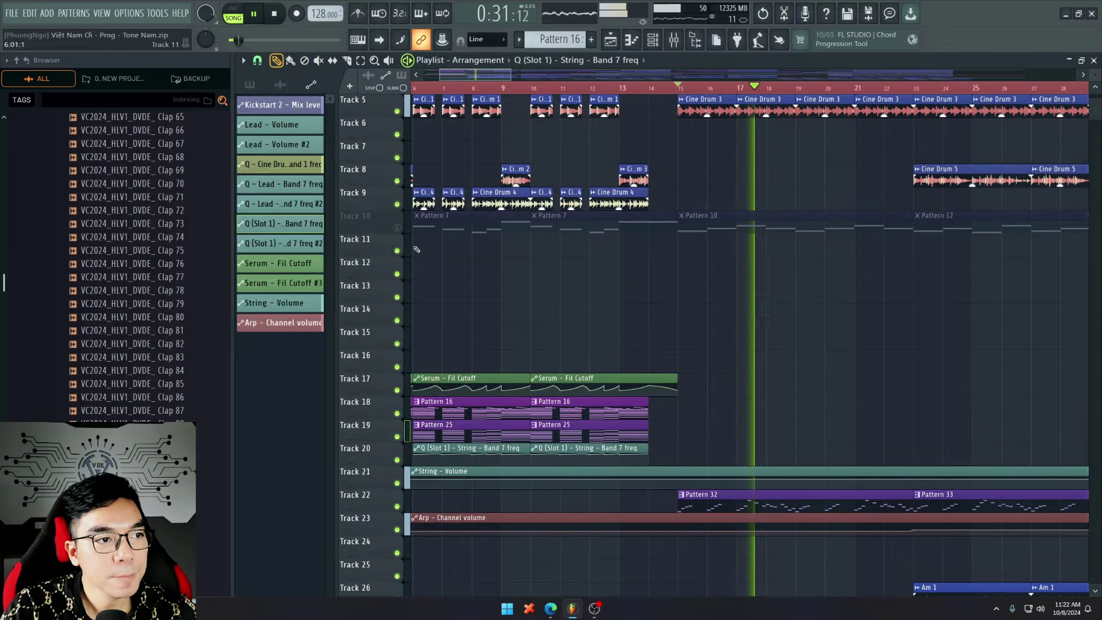
{"action": "left_click", "coordinate": [397, 227]}
{"action": "scroll", "coordinate": [832, 308], "scroll_direction": "down", "scroll_amount": 2}
{"action": "scroll", "coordinate": [826, 313], "scroll_direction": "down", "scroll_amount": 8}
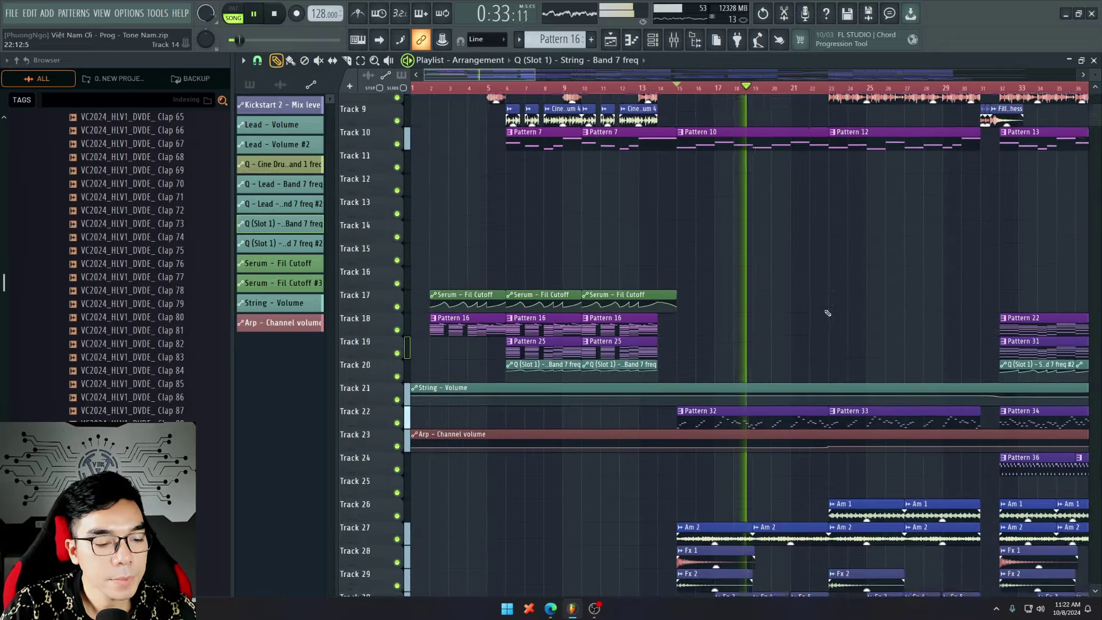
{"action": "scroll", "coordinate": [832, 344], "scroll_direction": "up", "scroll_amount": 14}
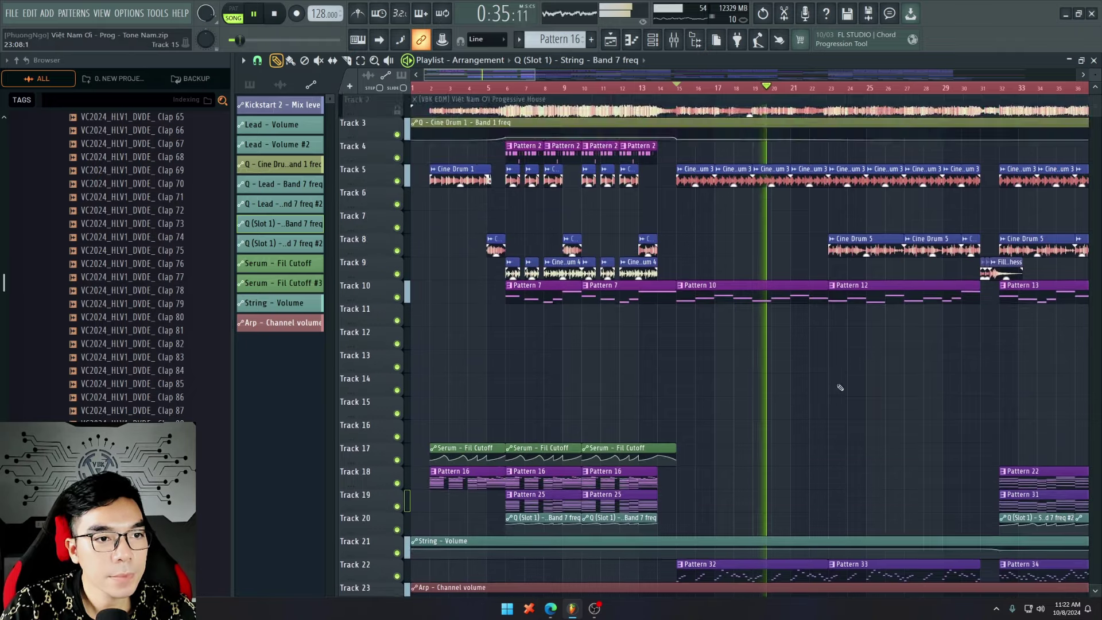
Step: Play the arrangement from bar 23, move the playback position on to bar 32, and stop
{"action": "scroll", "coordinate": [820, 287], "scroll_direction": "down", "scroll_amount": 2}
{"action": "scroll", "coordinate": [814, 218], "scroll_direction": "up", "scroll_amount": 3}
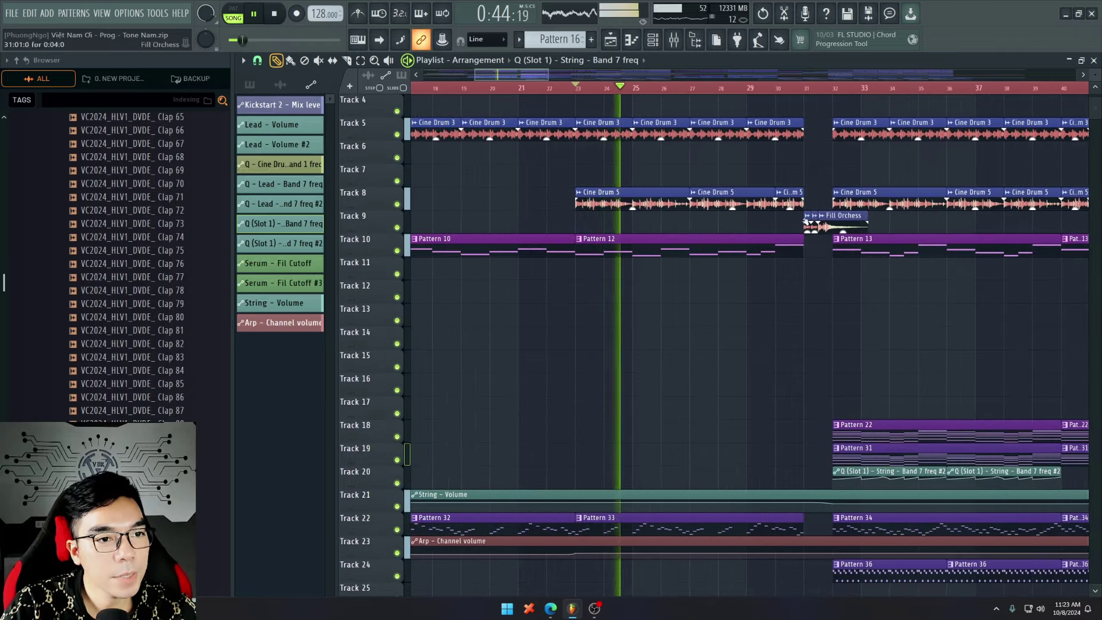
{"action": "scroll", "coordinate": [631, 287], "scroll_direction": "down", "scroll_amount": 2}
{"action": "scroll", "coordinate": [622, 302], "scroll_direction": "down", "scroll_amount": 3}
{"action": "scroll", "coordinate": [623, 302], "scroll_direction": "up", "scroll_amount": 4}
{"action": "scroll", "coordinate": [622, 302], "scroll_direction": "down", "scroll_amount": 2}
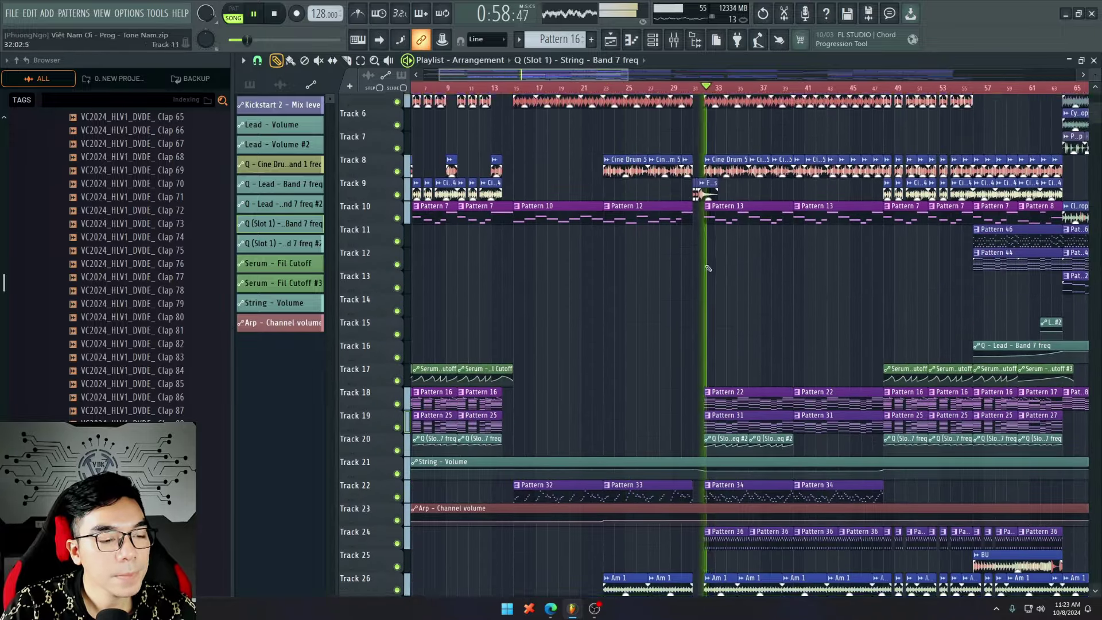
{"action": "scroll", "coordinate": [804, 332], "scroll_direction": "down", "scroll_amount": 3}
{"action": "key", "text": "space"}
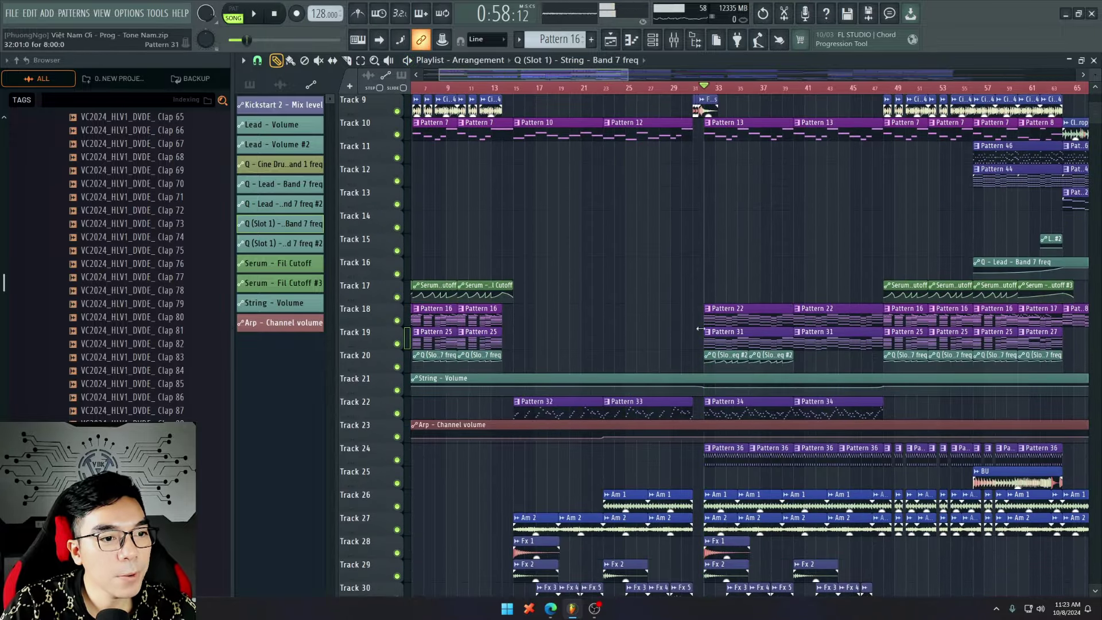
Step: Solo Track 24 with Pattern 36 and play it from bar 32
{"action": "scroll", "coordinate": [730, 453], "scroll_direction": "up", "scroll_amount": 2}
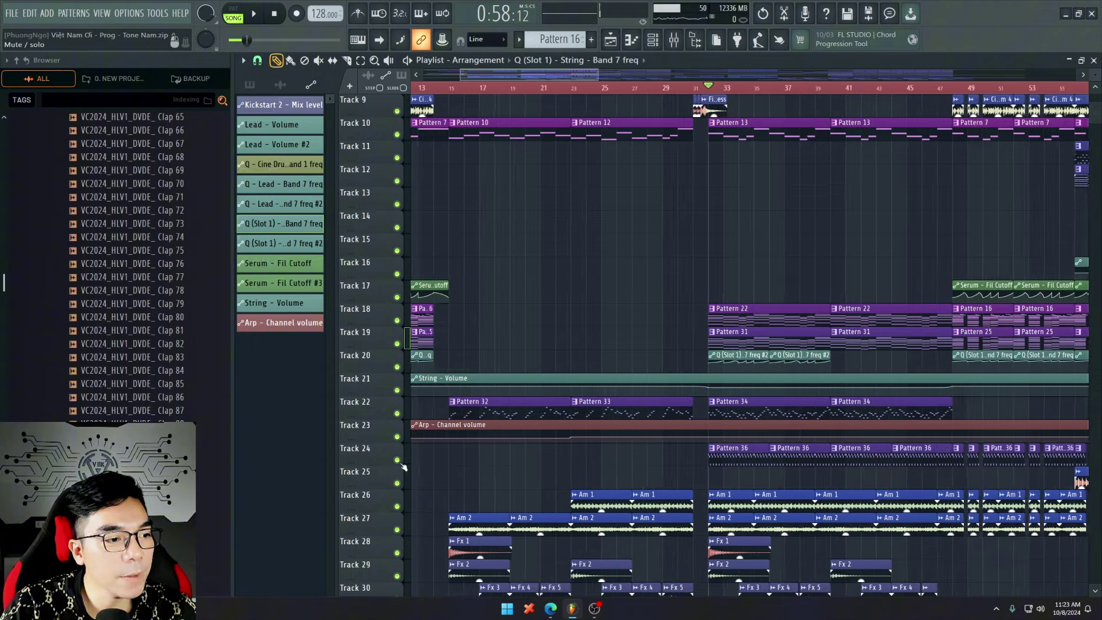
{"action": "right_click", "coordinate": [397, 461]}
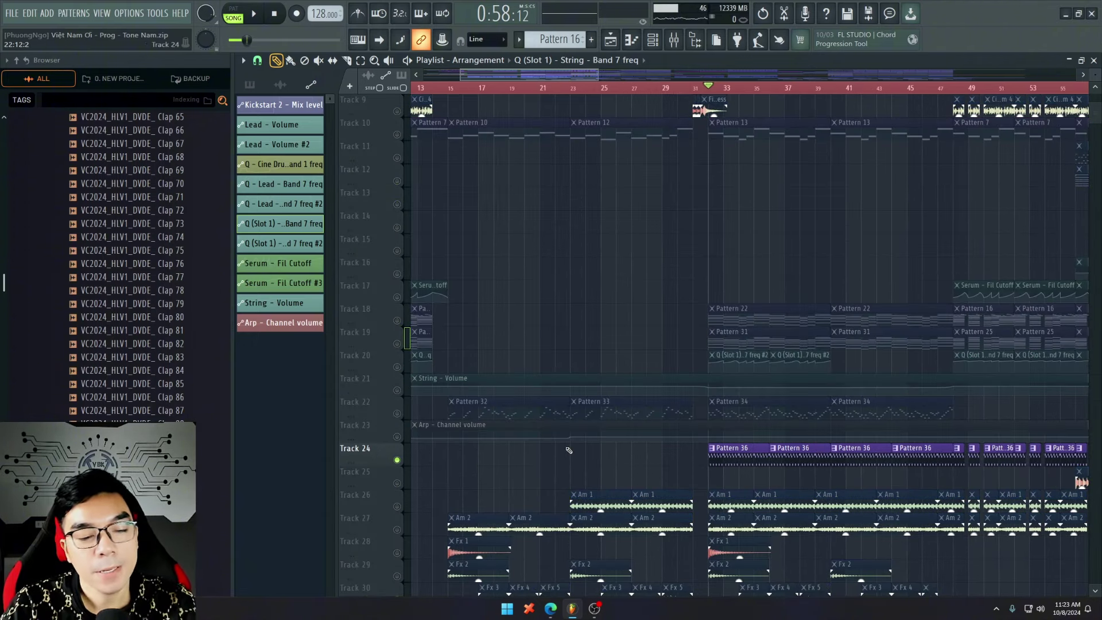
{"action": "key", "text": "space"}
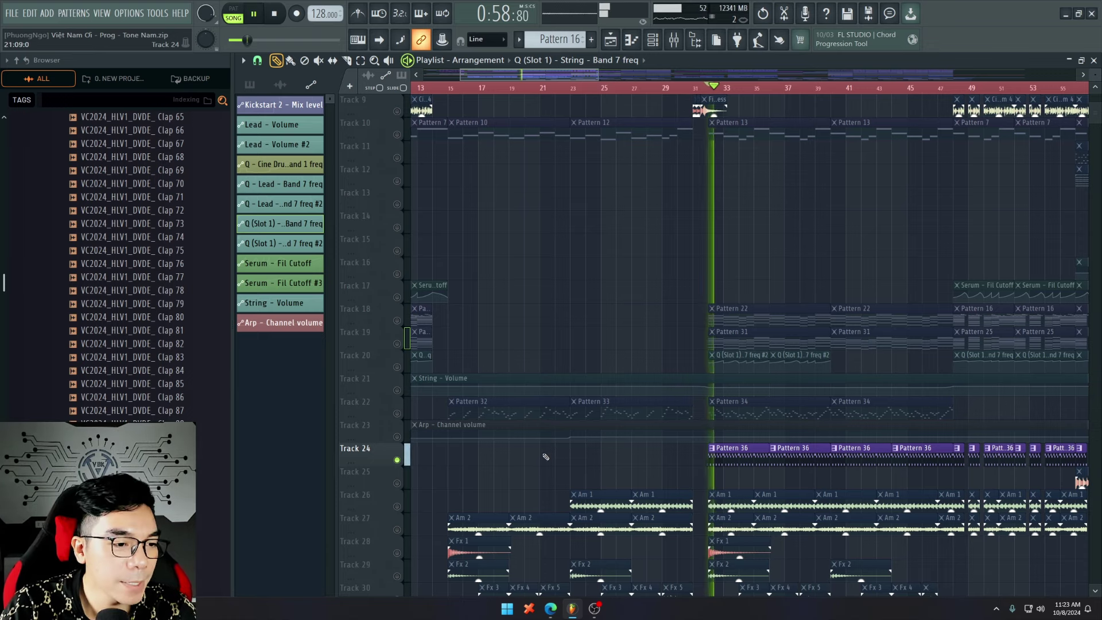
Step: Turn off Track 24's solo and play the section from bar 32 with the other project tracks restored
{"action": "right_click", "coordinate": [397, 459]}
{"action": "key", "text": "space"}
{"action": "key", "text": "space"}
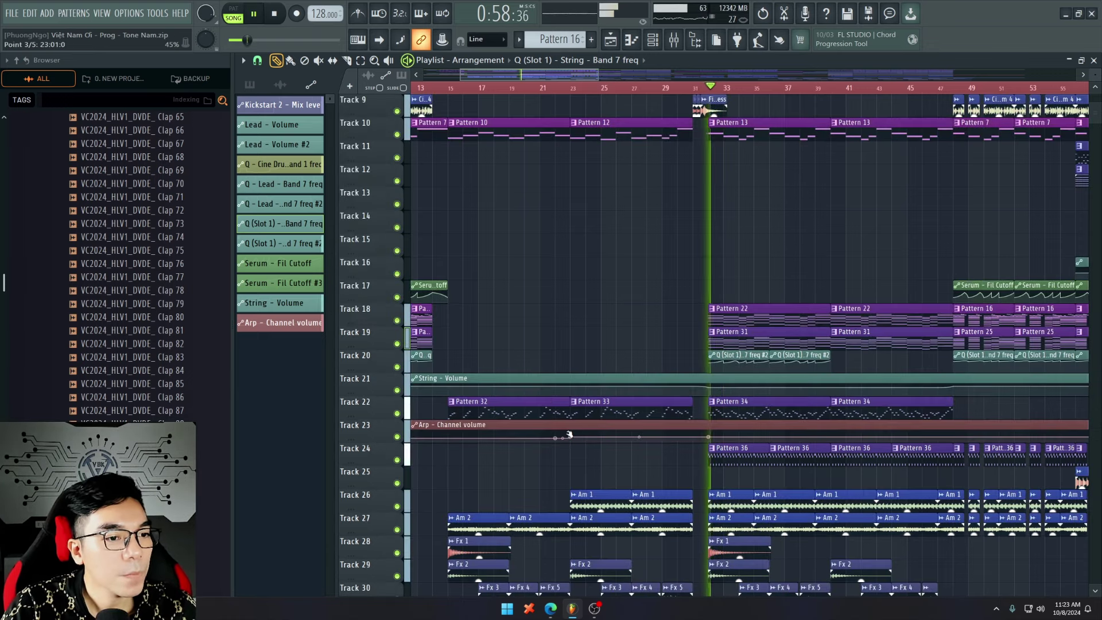
{"action": "scroll", "coordinate": [490, 231], "scroll_direction": "up", "scroll_amount": 1}
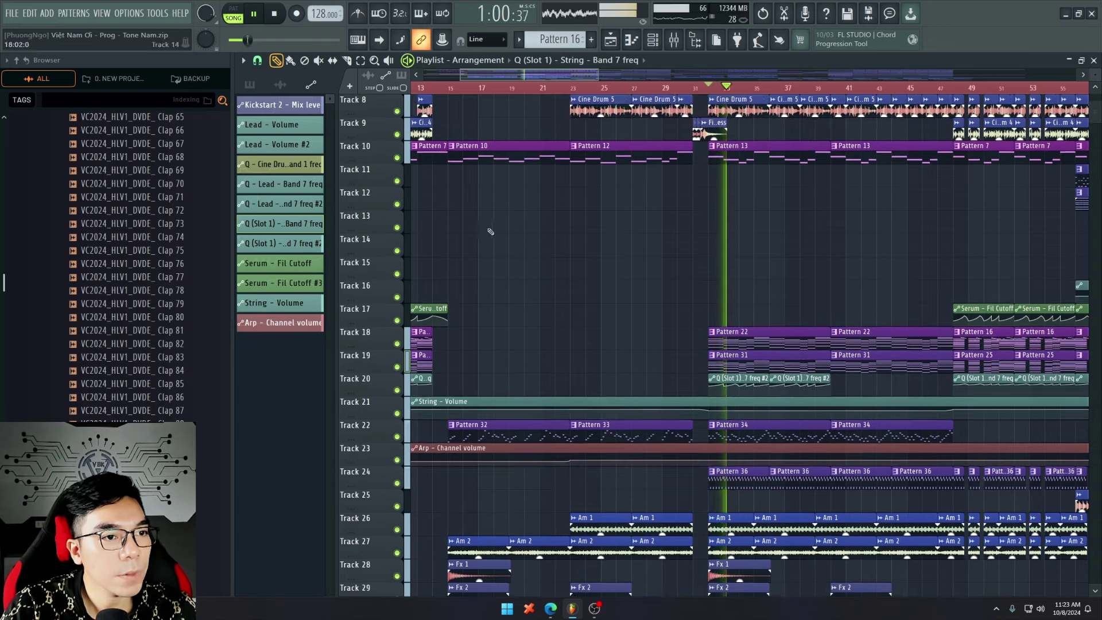
Step: Mute Tracks 18 and 19 during playback, move the playback position to bar 48, and stop
{"action": "left_click_drag", "start_coordinate": [396, 366], "coordinate": [397, 344]}
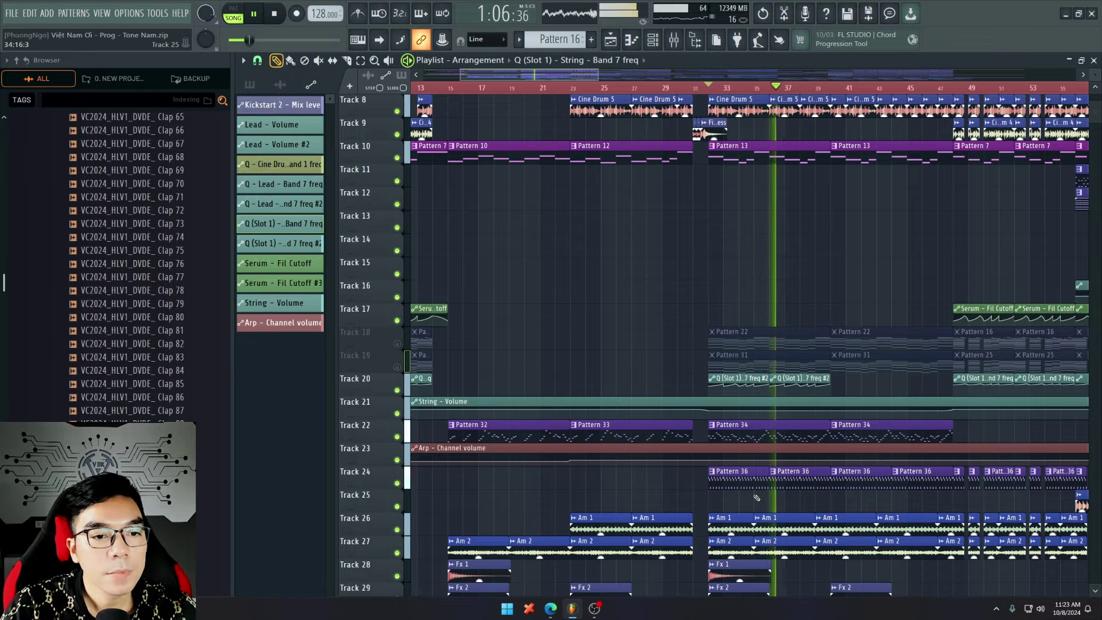
{"action": "scroll", "coordinate": [836, 496], "scroll_direction": "down", "scroll_amount": 3}
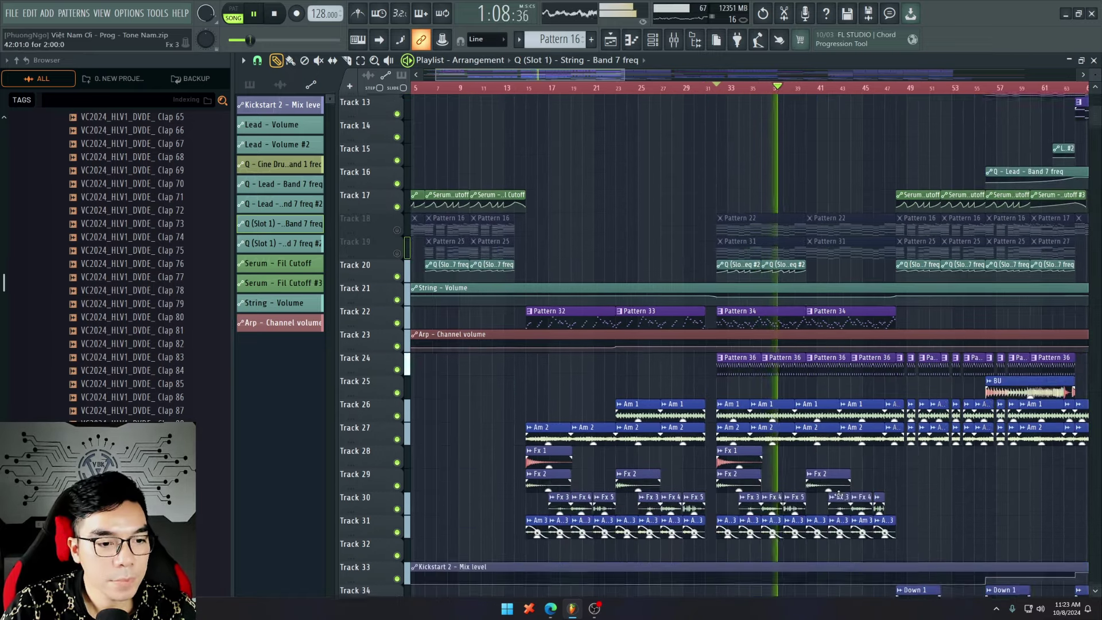
{"action": "scroll", "coordinate": [836, 496], "scroll_direction": "down", "scroll_amount": 1}
{"action": "scroll", "coordinate": [832, 454], "scroll_direction": "up", "scroll_amount": 3}
{"action": "scroll", "coordinate": [826, 427], "scroll_direction": "up", "scroll_amount": 4}
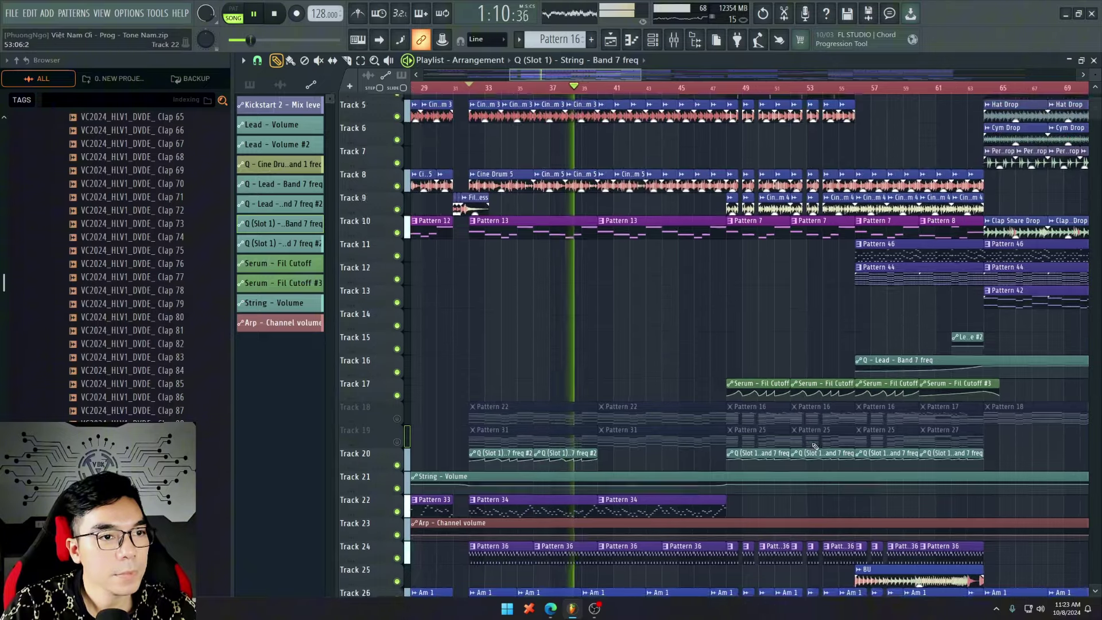
{"action": "key", "text": "space"}
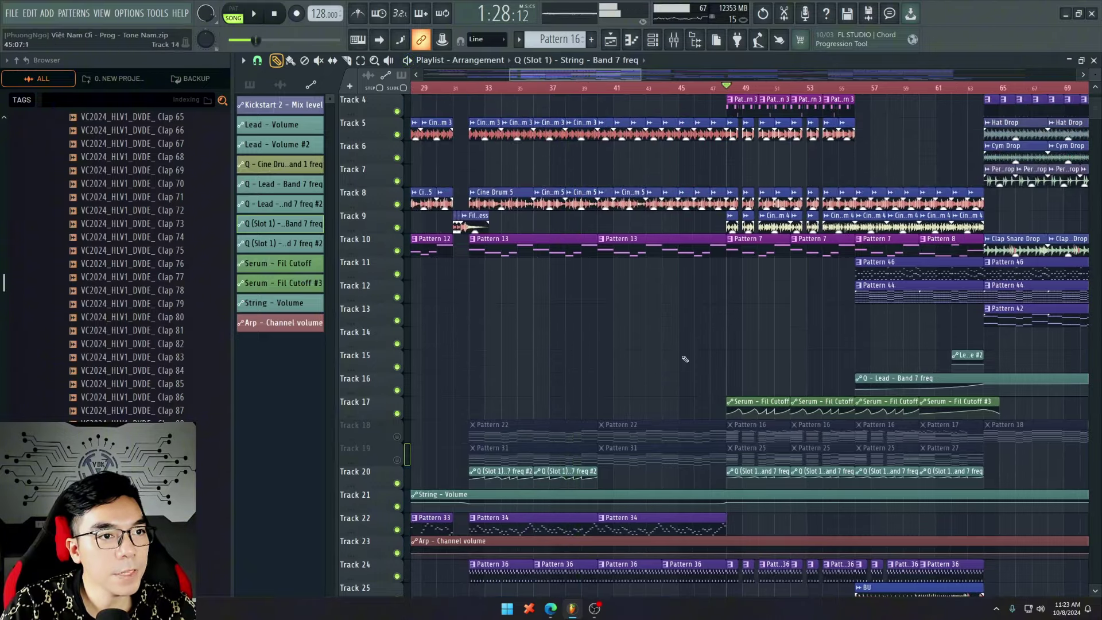
Step: Unmute Tracks 18 and 19 and look over the arrangement from its opening bars to the section starting at bar 48
{"action": "left_click", "coordinate": [397, 436]}
{"action": "left_click", "coordinate": [398, 460]}
{"action": "scroll", "coordinate": [814, 483], "scroll_direction": "down", "scroll_amount": 4}
{"action": "scroll", "coordinate": [422, 291], "scroll_direction": "up", "scroll_amount": 4}
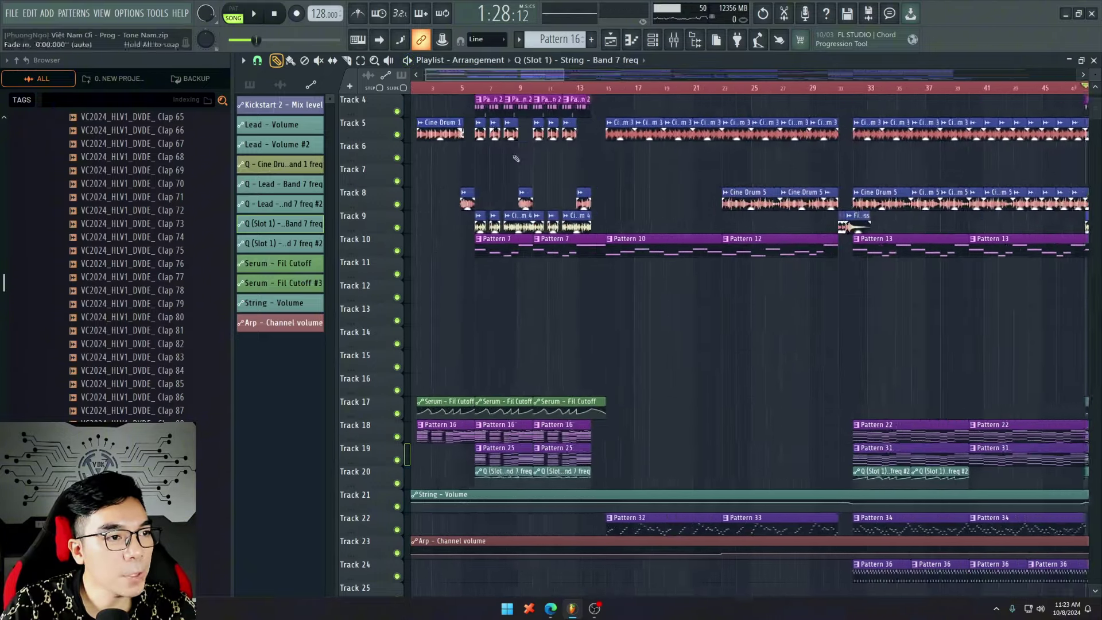
{"action": "scroll", "coordinate": [631, 258], "scroll_direction": "down", "scroll_amount": 4}
{"action": "scroll", "coordinate": [803, 373], "scroll_direction": "right", "scroll_amount": 6}
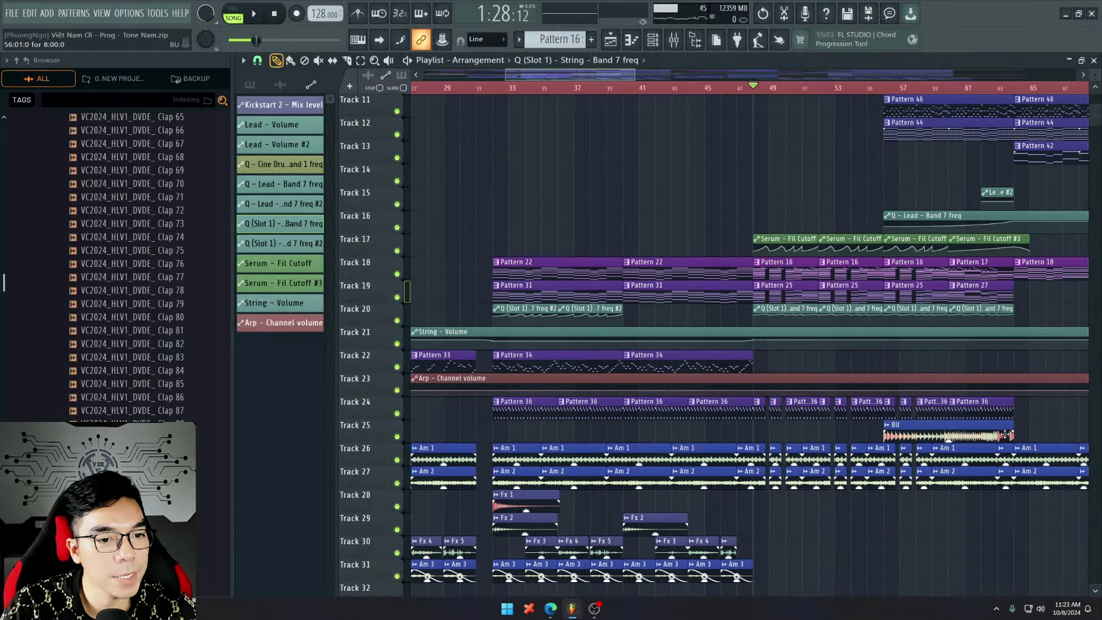
Step: Play the section from bar 48, restart it once, look over its track layers, and stop with the playback position at bar 56
{"action": "key", "text": "space"}
{"action": "scroll", "coordinate": [805, 405], "scroll_direction": "up", "scroll_amount": 6}
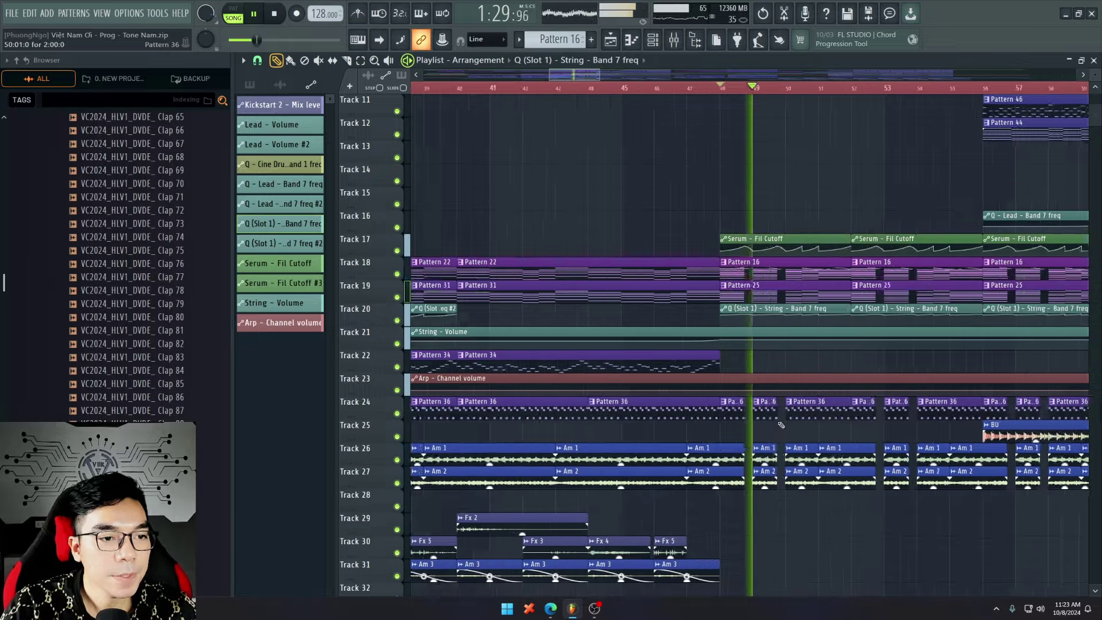
{"action": "key", "text": "space"}
{"action": "key", "text": "space"}
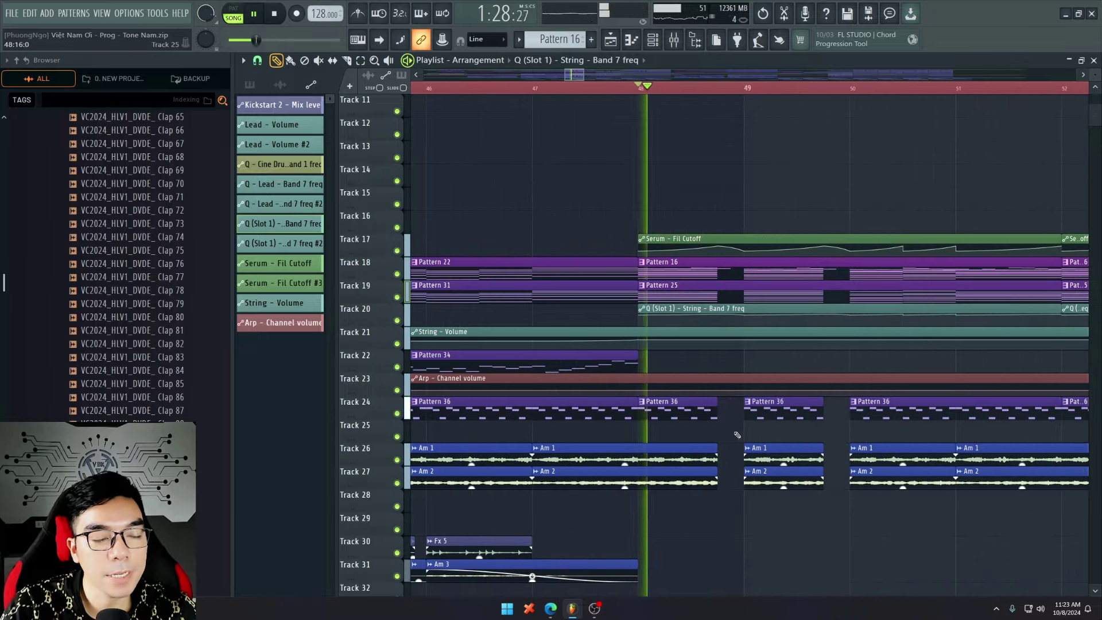
{"action": "scroll", "coordinate": [717, 436], "scroll_direction": "down", "scroll_amount": 5}
{"action": "scroll", "coordinate": [670, 425], "scroll_direction": "up", "scroll_amount": 3}
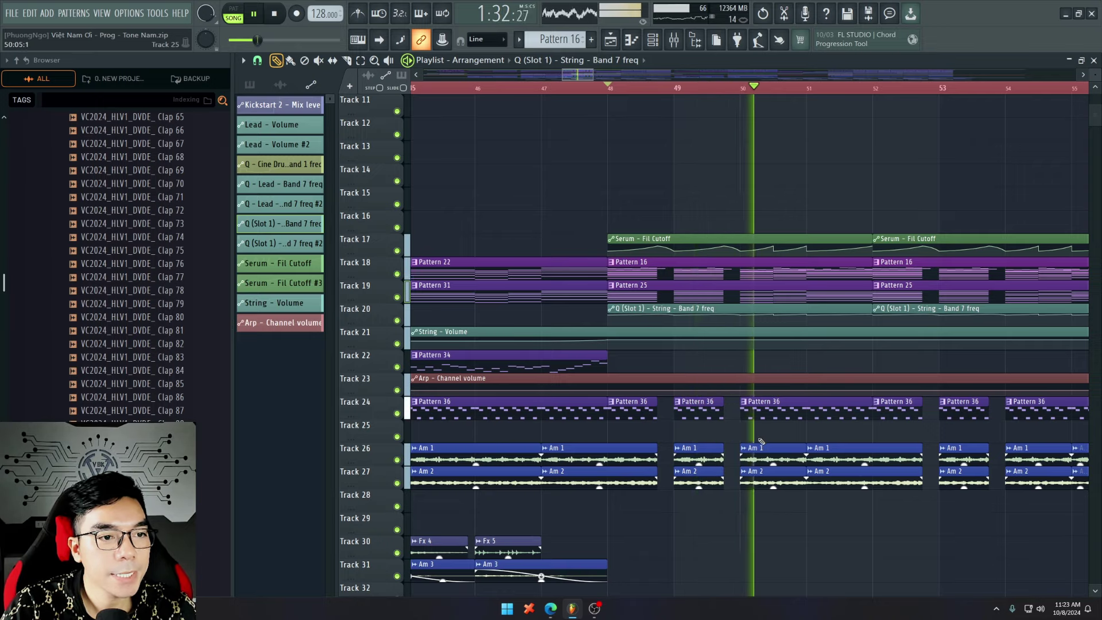
{"action": "scroll", "coordinate": [794, 448], "scroll_direction": "down", "scroll_amount": 4}
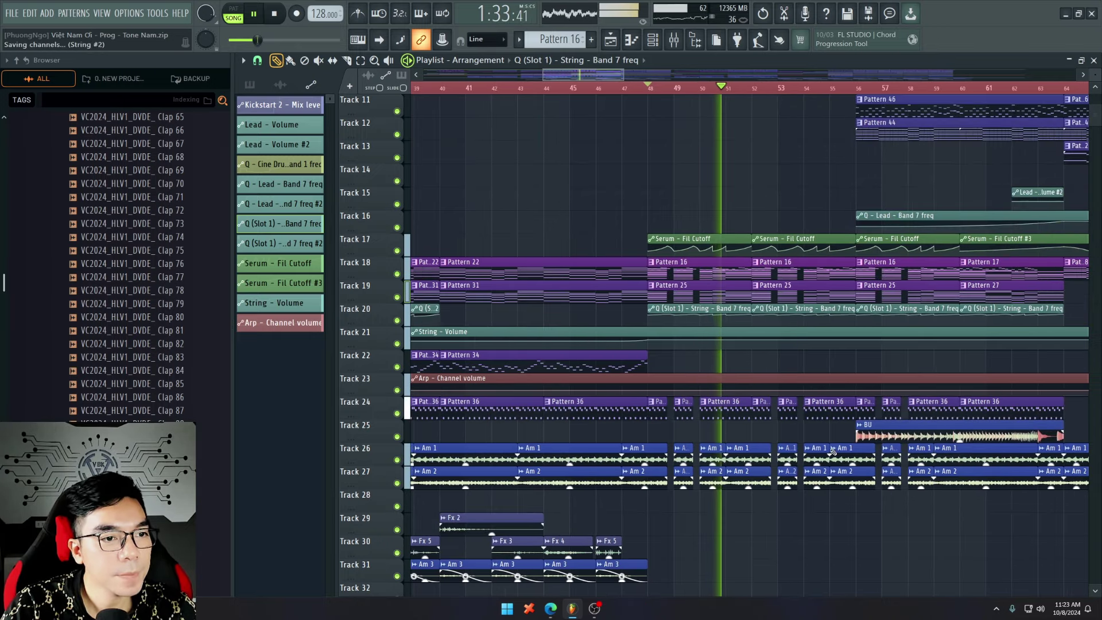
{"action": "scroll", "coordinate": [832, 452], "scroll_direction": "down", "scroll_amount": 5}
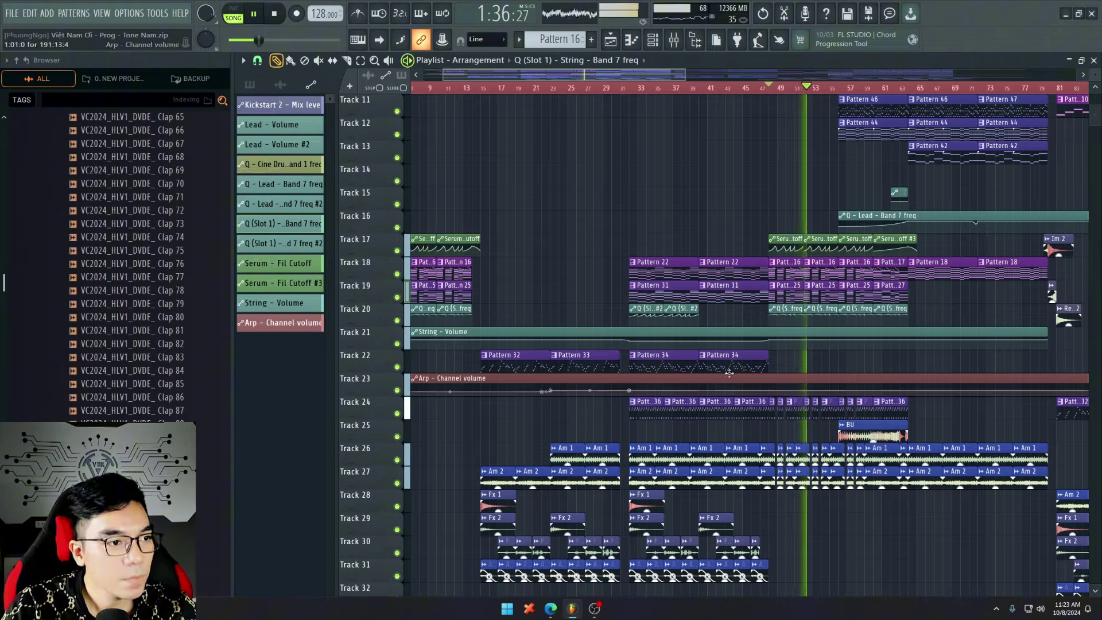
{"action": "scroll", "coordinate": [769, 292], "scroll_direction": "up", "scroll_amount": 3}
{"action": "scroll", "coordinate": [862, 218], "scroll_direction": "up", "scroll_amount": 5}
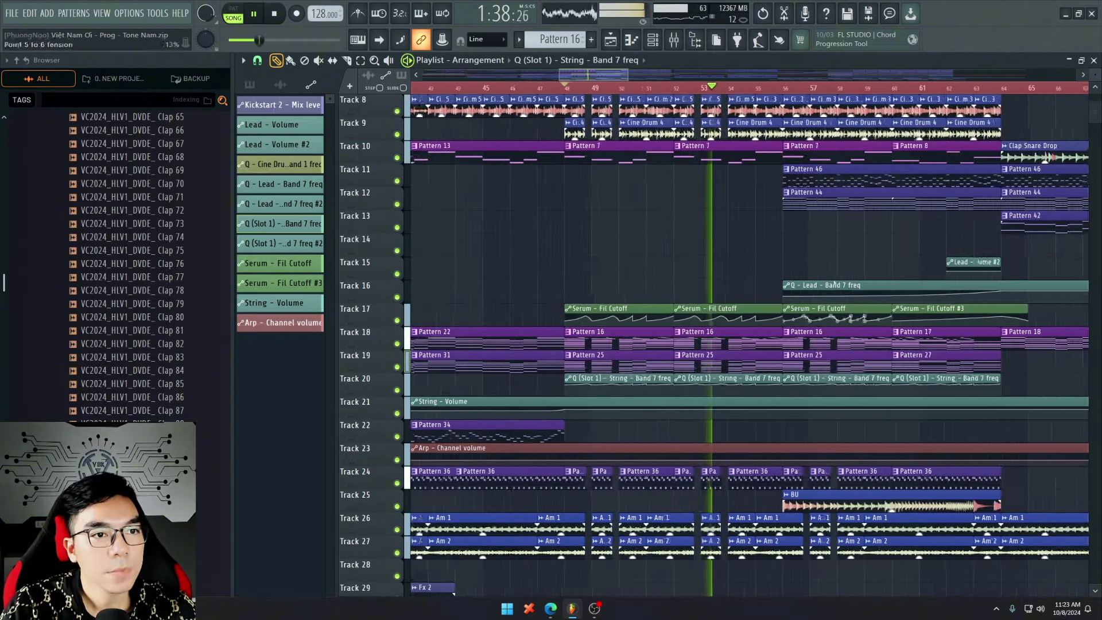
{"action": "key", "text": "space"}
Step: Remove the Pattern 46 and Pattern 44 clips between bars 56 and 64 on Tracks 11 and 12, and undo the removal
{"action": "scroll", "coordinate": [621, 172], "scroll_direction": "down", "scroll_amount": 2}
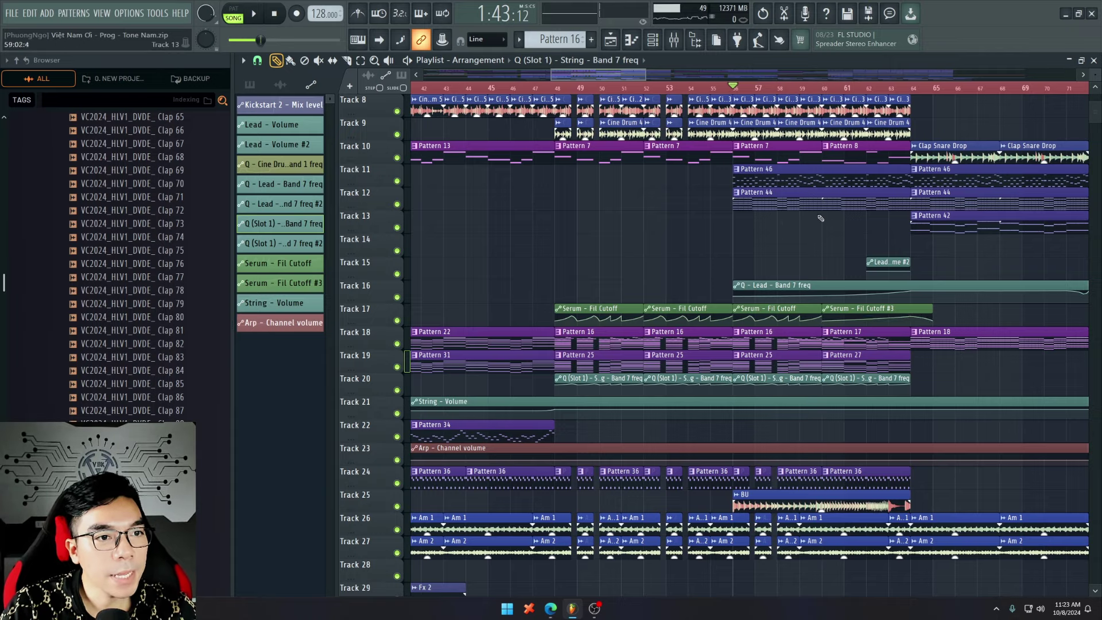
{"action": "scroll", "coordinate": [820, 218], "scroll_direction": "up", "scroll_amount": 4}
{"action": "scroll", "coordinate": [795, 288], "scroll_direction": "up", "scroll_amount": 3}
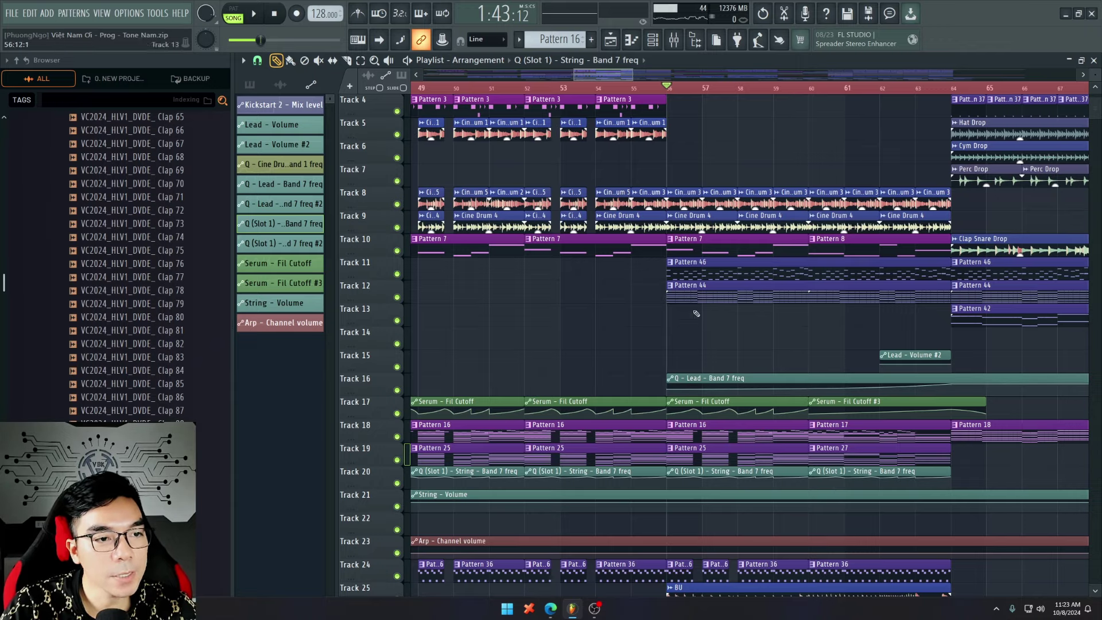
{"action": "scroll", "coordinate": [696, 314], "scroll_direction": "up", "scroll_amount": 3}
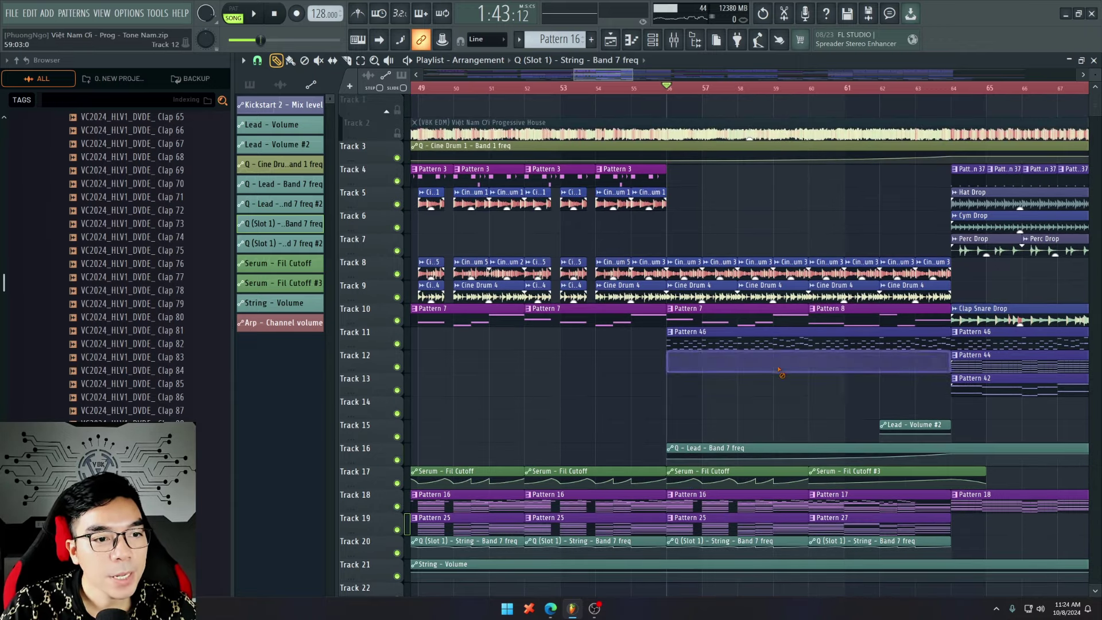
{"action": "right_click", "coordinate": [787, 344]}
{"action": "key", "text": "ctrl+z"}
{"action": "key", "text": "ctrl+z"}
{"action": "right_click", "coordinate": [794, 346]}
{"action": "right_click", "coordinate": [795, 364]}
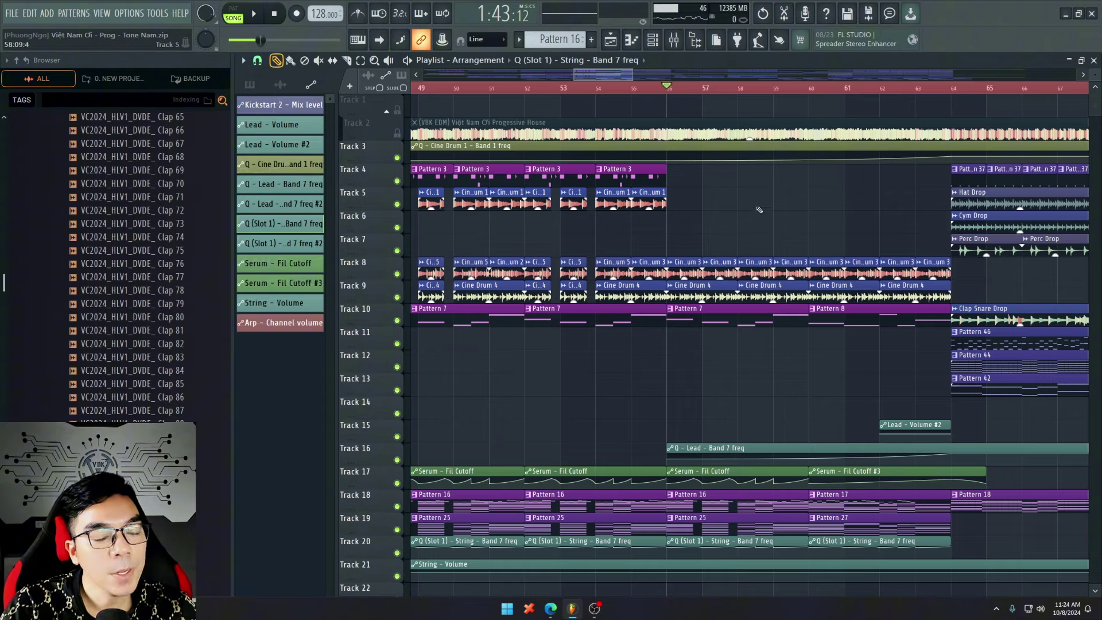
{"action": "key", "text": "ctrl+z"}
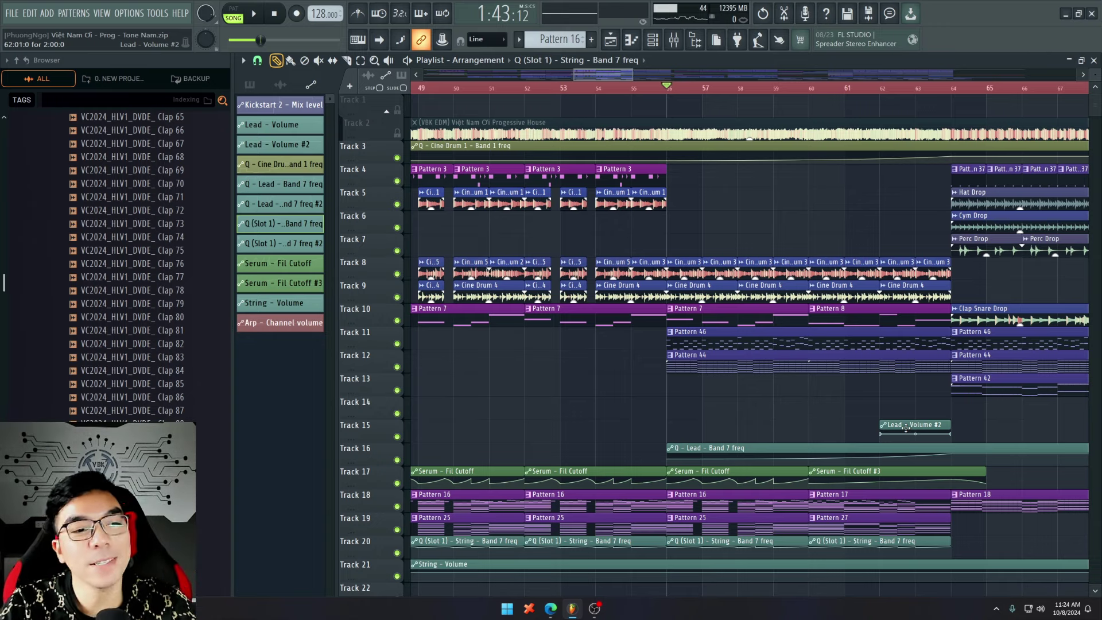
Step: Play the arrangement from bar 56 and examine the melodic, build-up and effect layers leading up to bar 64
{"action": "key", "text": "space"}
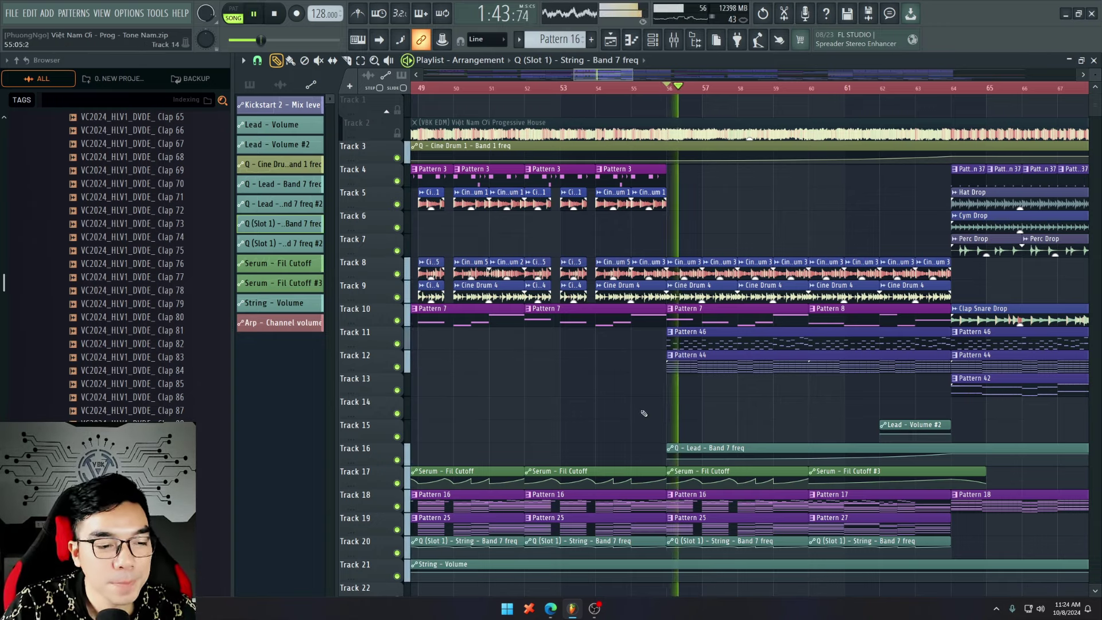
{"action": "scroll", "coordinate": [632, 400], "scroll_direction": "down", "scroll_amount": 3}
{"action": "scroll", "coordinate": [632, 400], "scroll_direction": "down", "scroll_amount": 3}
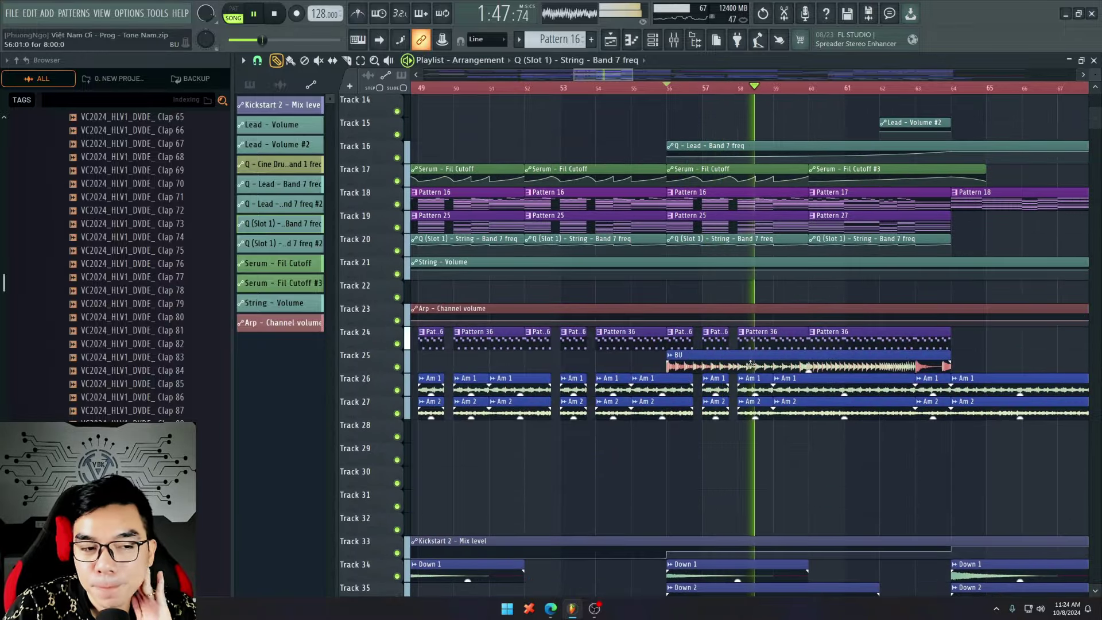
{"action": "scroll", "coordinate": [786, 362], "scroll_direction": "up", "scroll_amount": 3}
{"action": "scroll", "coordinate": [786, 362], "scroll_direction": "up", "scroll_amount": 3}
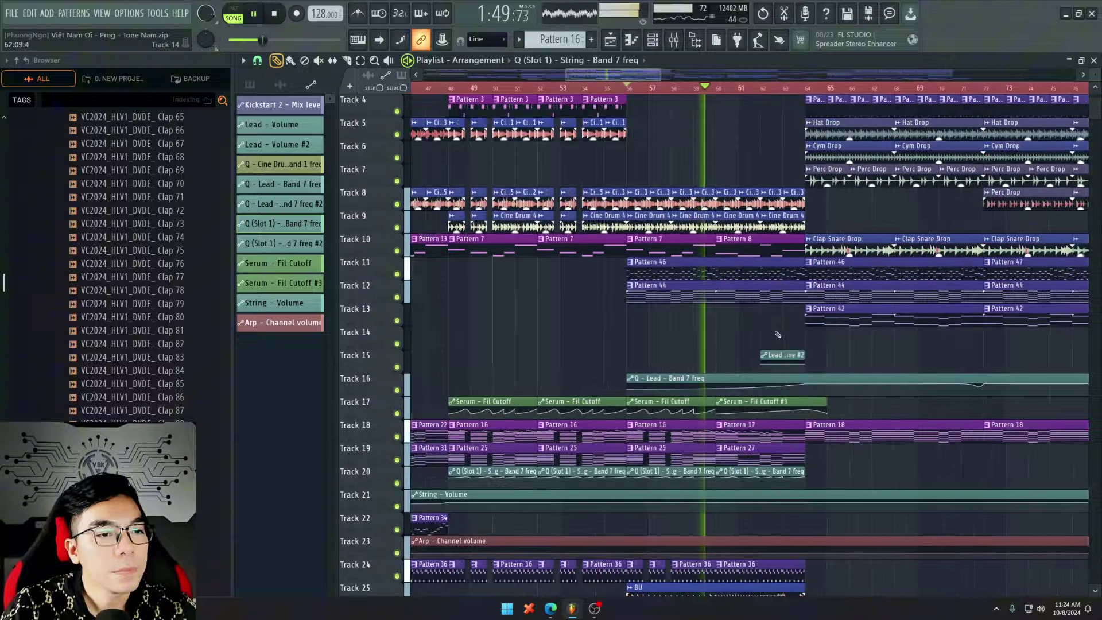
{"action": "scroll", "coordinate": [769, 346], "scroll_direction": "down", "scroll_amount": 3}
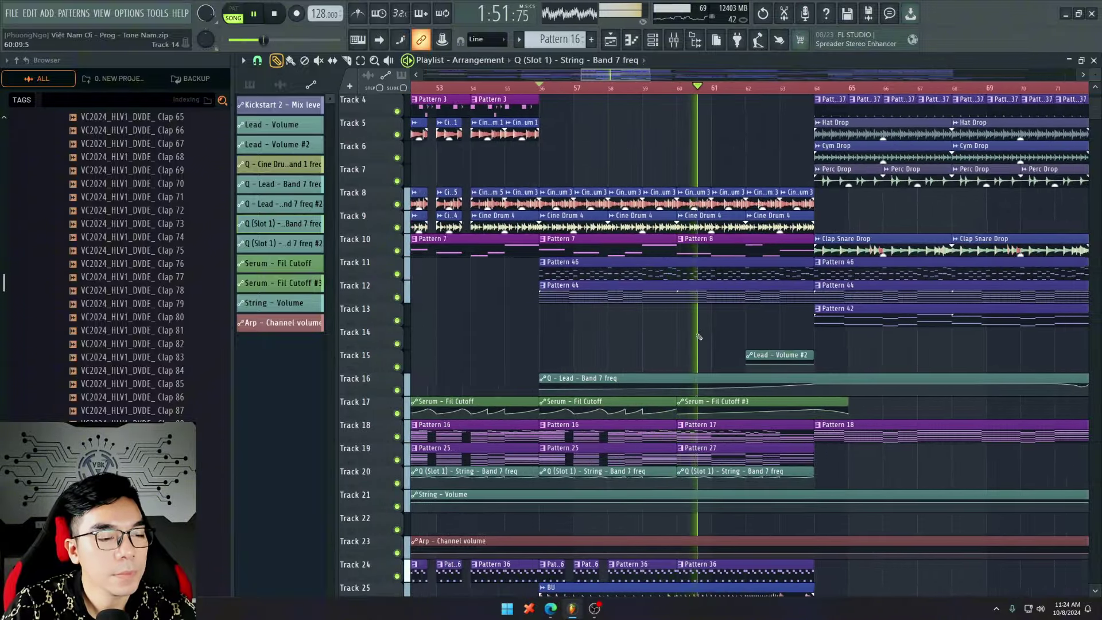
{"action": "scroll", "coordinate": [757, 348], "scroll_direction": "down", "scroll_amount": 7}
{"action": "scroll", "coordinate": [766, 350], "scroll_direction": "up", "scroll_amount": 5}
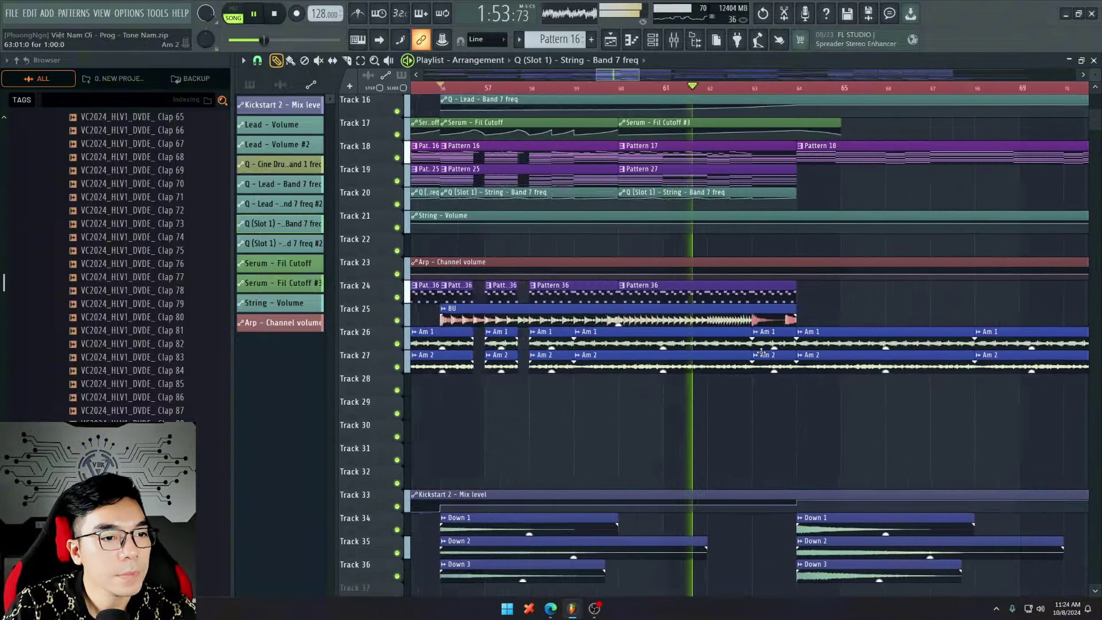
{"action": "scroll", "coordinate": [776, 352], "scroll_direction": "up", "scroll_amount": 4}
{"action": "scroll", "coordinate": [798, 350], "scroll_direction": "down", "scroll_amount": 3}
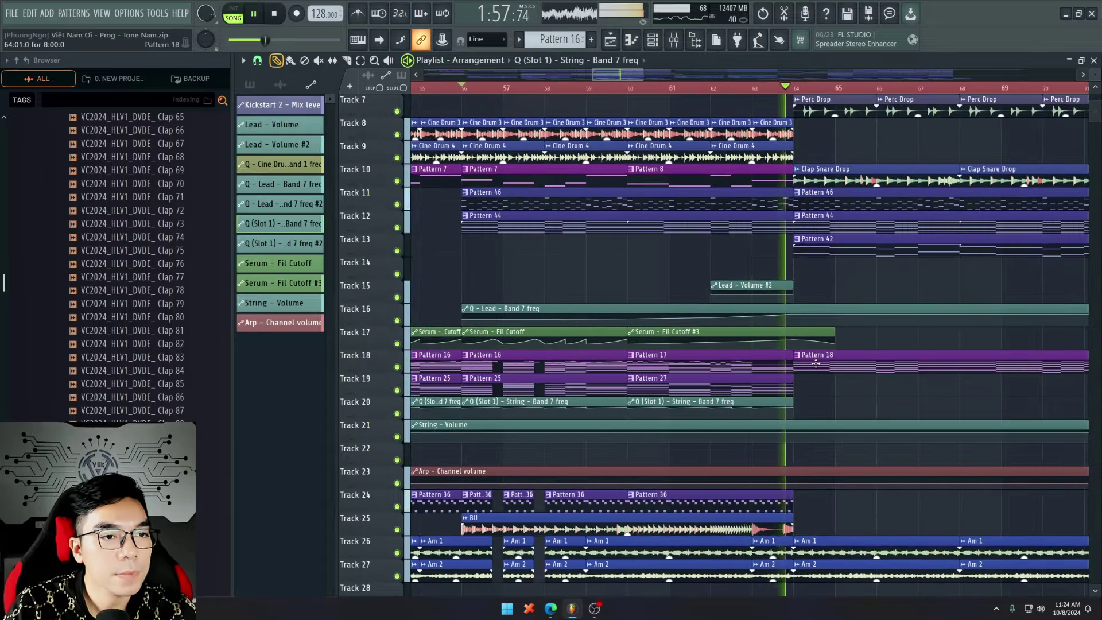
Step: Play the drop section from bar 64 and stop with the playback position back at bar 64
{"action": "scroll", "coordinate": [816, 362], "scroll_direction": "up", "scroll_amount": 3}
{"action": "scroll", "coordinate": [803, 413], "scroll_direction": "down", "scroll_amount": 3}
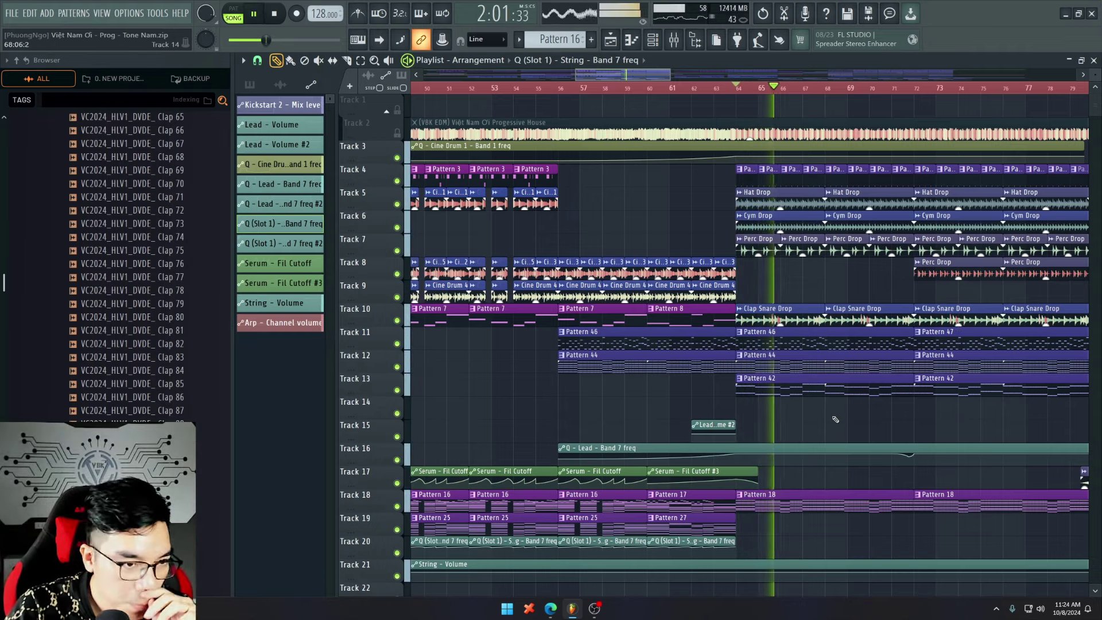
{"action": "key", "text": "space"}
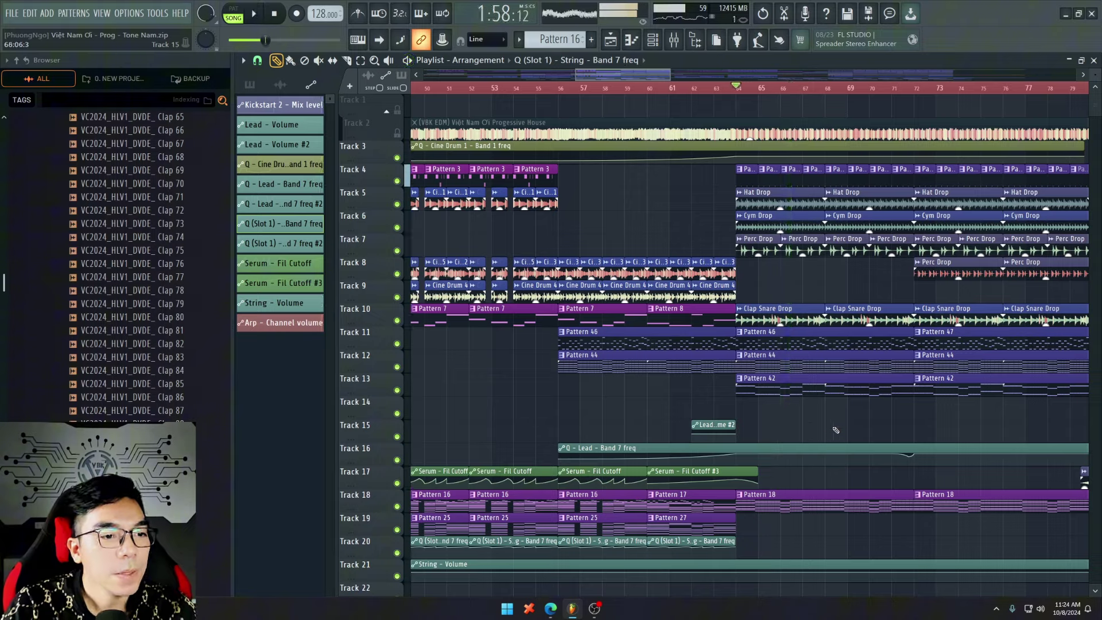
Step: Solo Track 13 and open its Pattern 42 in the Bass piano roll
{"action": "scroll", "coordinate": [824, 428], "scroll_direction": "up", "scroll_amount": 3}
{"action": "right_click", "coordinate": [397, 390]}
{"action": "double_click", "coordinate": [655, 385]}
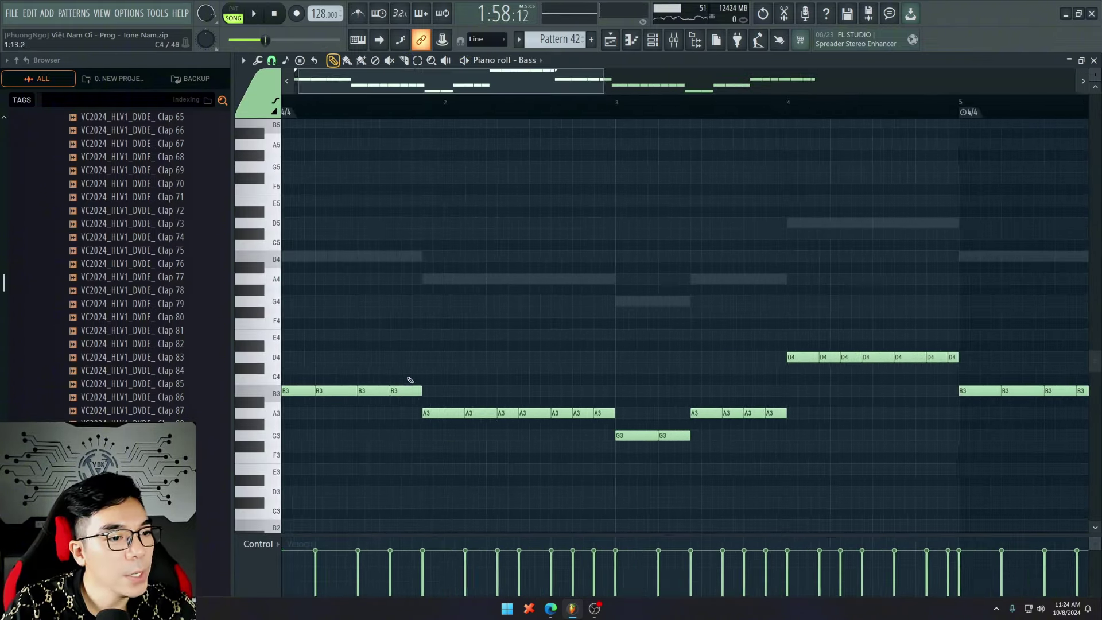
Step: Select bar 1 on the Bass piano roll's timeline and choose a different snap setting
{"action": "scroll", "coordinate": [401, 387], "scroll_direction": "down", "scroll_amount": 3}
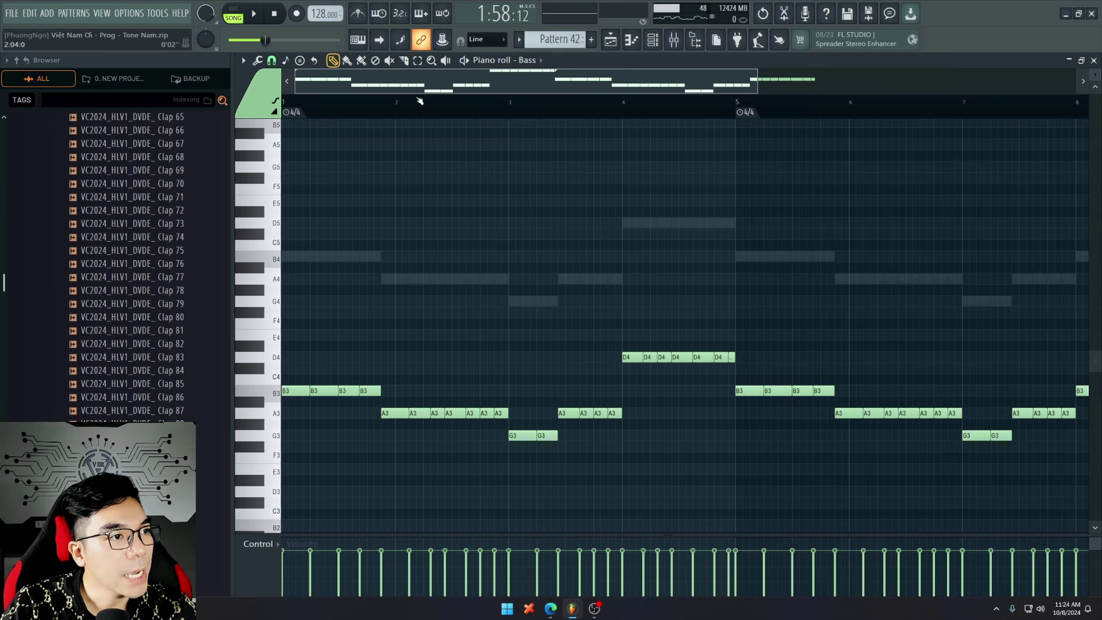
{"action": "left_click_drag", "start_coordinate": [369, 114], "coordinate": [284, 114]}
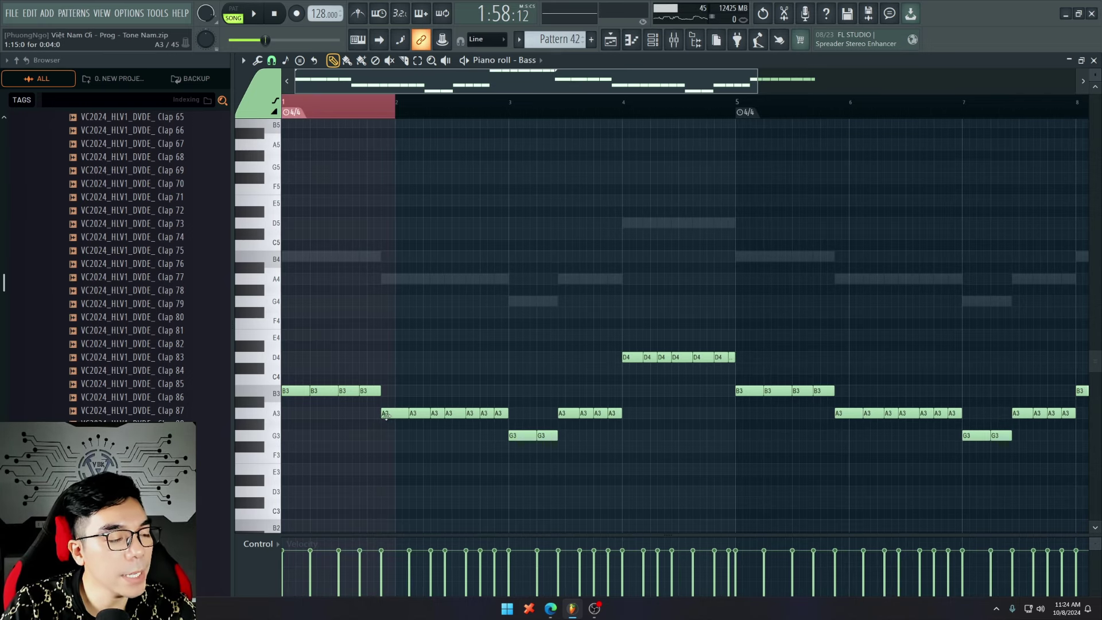
{"action": "scroll", "coordinate": [332, 413], "scroll_direction": "up", "scroll_amount": 3}
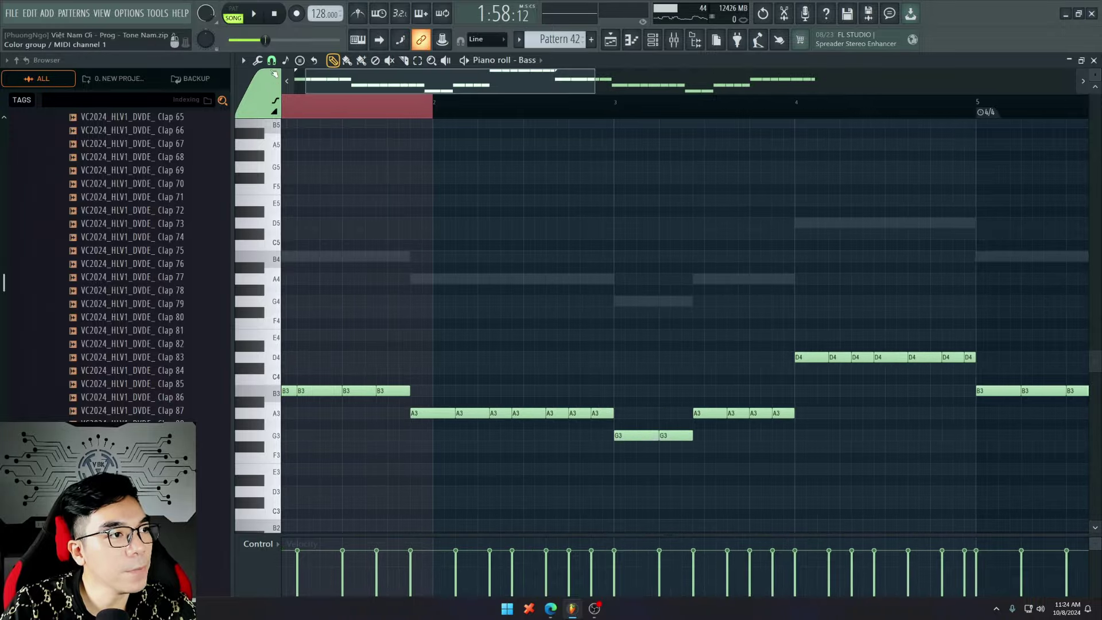
{"action": "left_click", "coordinate": [272, 60]}
{"action": "left_click", "coordinate": [288, 210]}
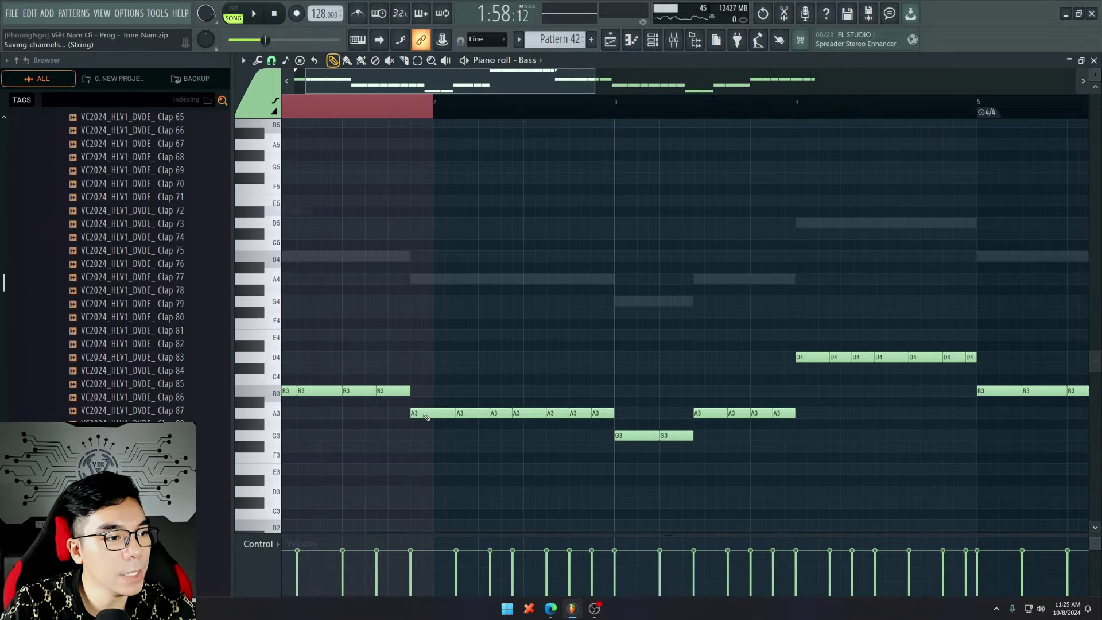
Step: Select the first run of A3 bass notes, without the preceding B3 notes
{"action": "left_click_drag", "start_coordinate": [406, 437], "coordinate": [597, 397]}
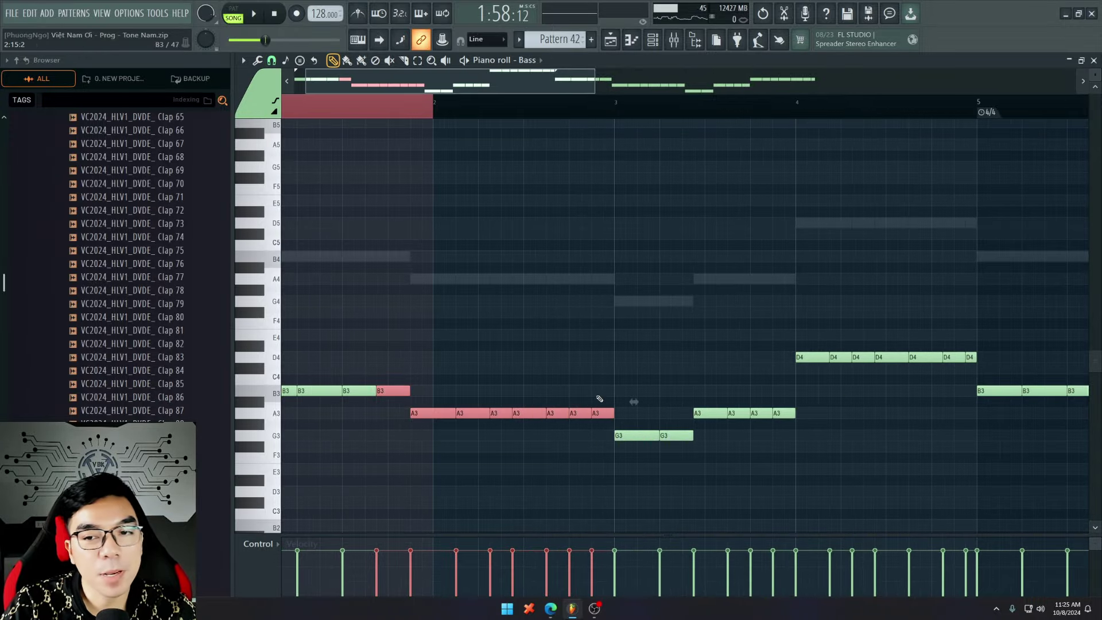
{"action": "left_click", "coordinate": [466, 447], "text": "ctrl"}
{"action": "left_click_drag", "start_coordinate": [423, 438], "coordinate": [598, 388]}
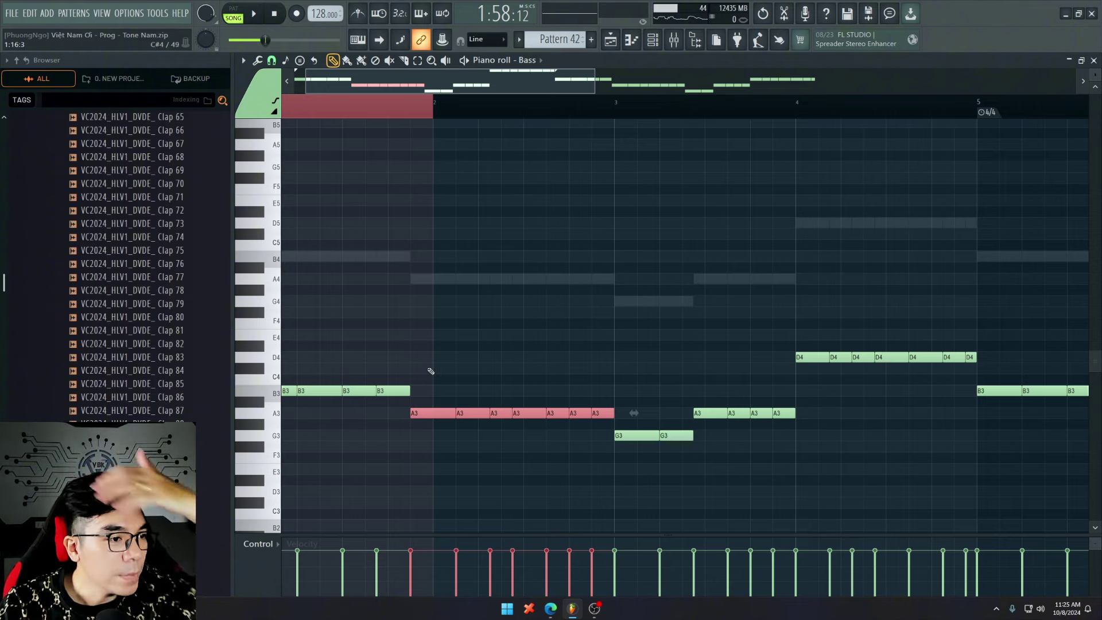
Step: Highlight sections of the bass line in turn, finishing with all Pattern 42 notes across bars 1 to 8 selected
{"action": "scroll", "coordinate": [698, 450], "scroll_direction": "down", "scroll_amount": 2}
{"action": "left_click_drag", "start_coordinate": [533, 507], "coordinate": [1089, 319]}
{"action": "scroll", "coordinate": [654, 398], "scroll_direction": "down", "scroll_amount": 2}
{"action": "left_click", "coordinate": [299, 484], "text": "ctrl"}
{"action": "left_click_drag", "start_coordinate": [299, 484], "coordinate": [642, 305]}
{"action": "left_click", "coordinate": [784, 459], "text": "ctrl"}
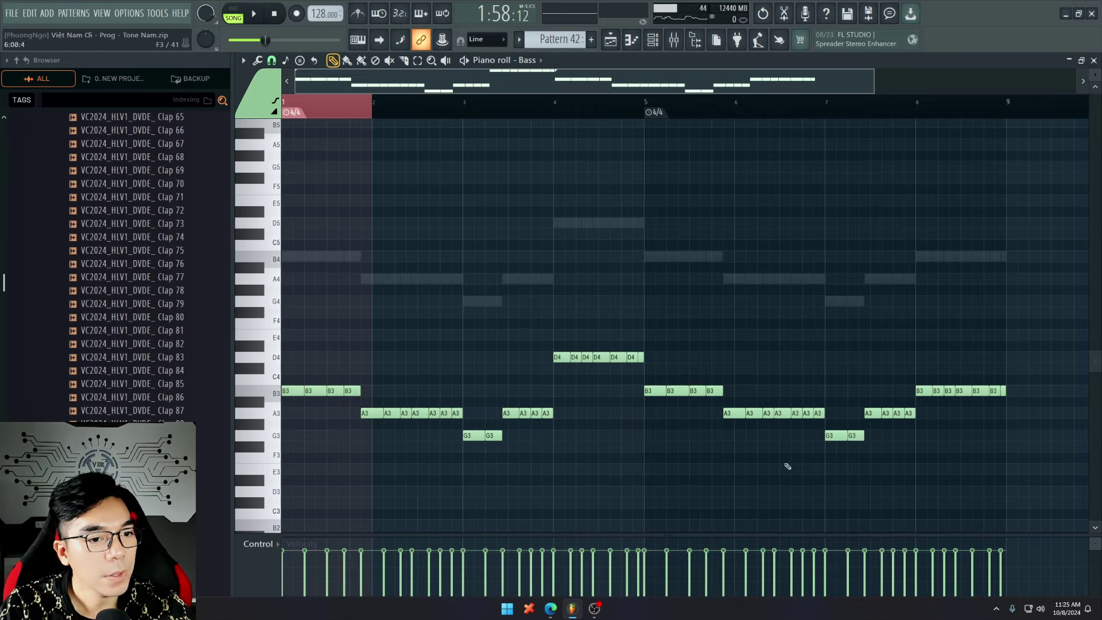
{"action": "left_click_drag", "start_coordinate": [1049, 462], "coordinate": [138, 274]}
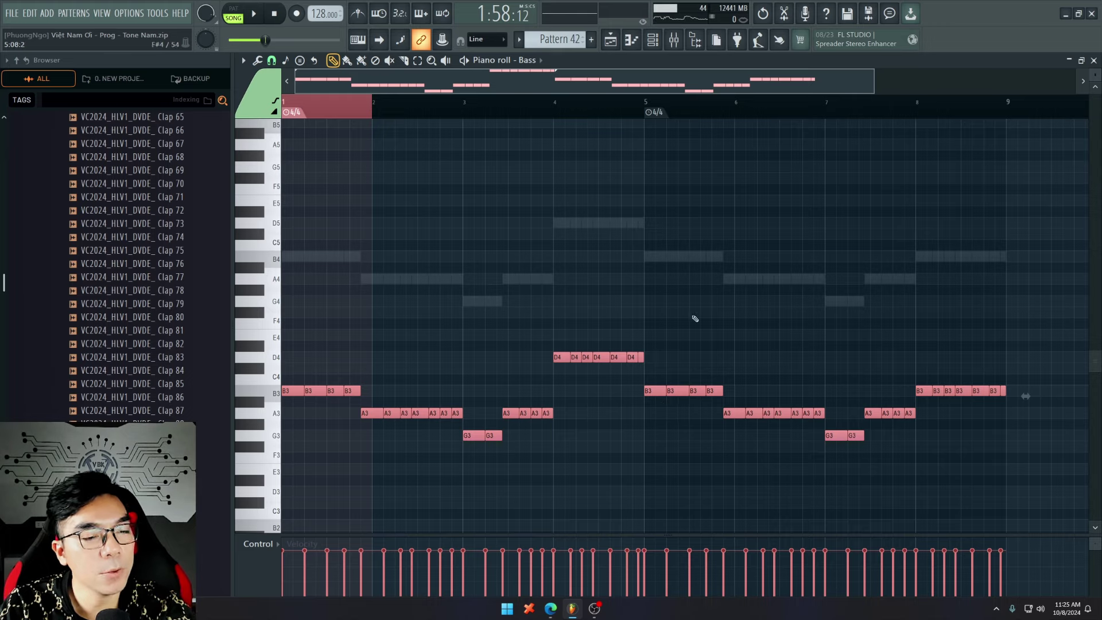
Step: Return to the arrangement and unmute Track 12 so Pattern 44 plays together with soloed Track 13
{"action": "key", "text": "F5"}
{"action": "left_click", "coordinate": [397, 367]}
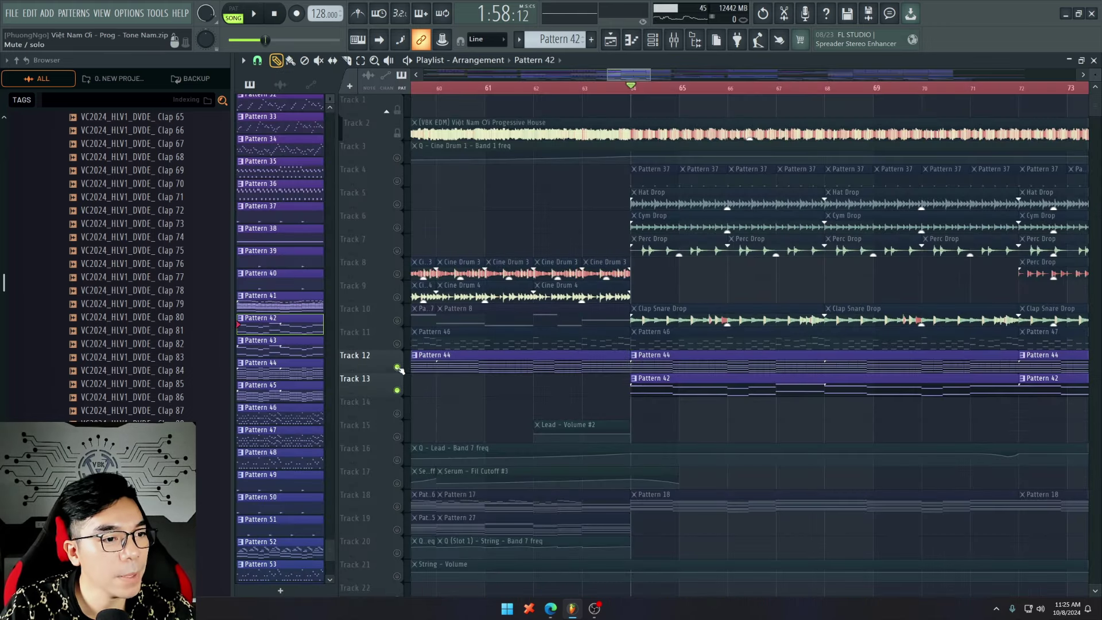
Step: Play the drop, look through Pattern 44's channels in the channel rack, and open the Sub #2 chord synth
{"action": "key", "text": "space"}
{"action": "double_click", "coordinate": [677, 365]}
{"action": "left_click", "coordinate": [653, 40]}
{"action": "scroll", "coordinate": [423, 292], "scroll_direction": "down", "scroll_amount": 4}
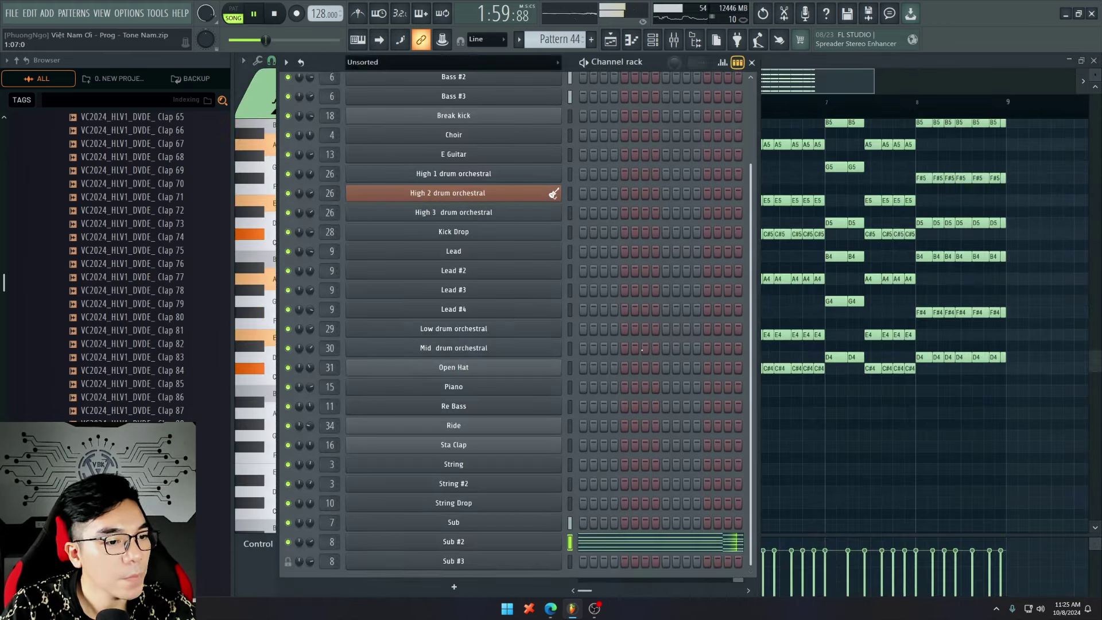
{"action": "scroll", "coordinate": [517, 546], "scroll_direction": "up", "scroll_amount": 4}
{"action": "scroll", "coordinate": [484, 499], "scroll_direction": "down", "scroll_amount": 4}
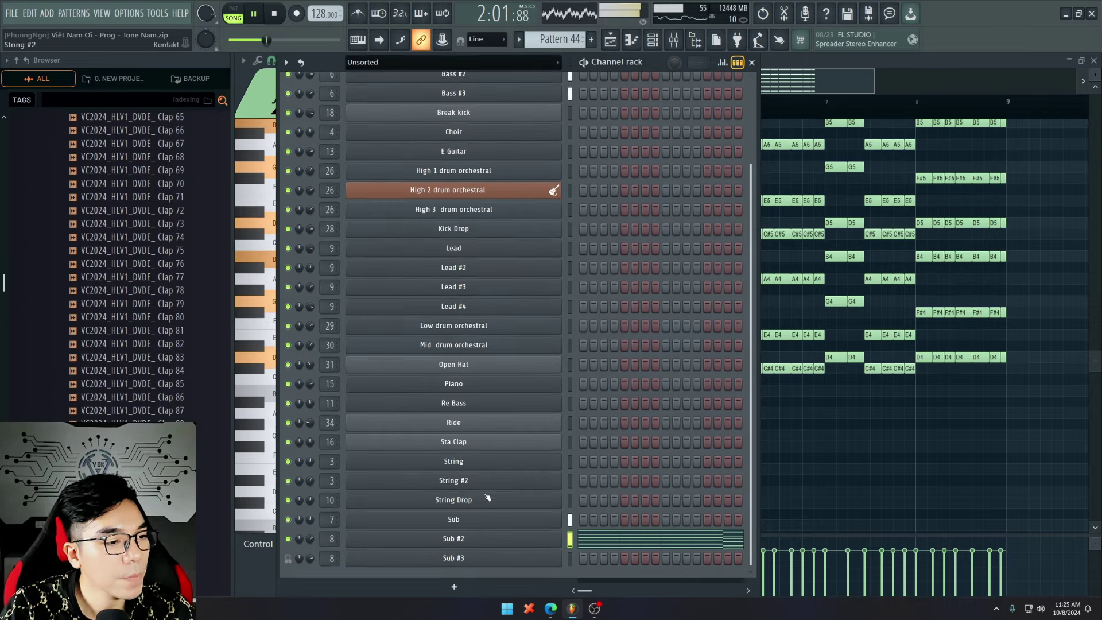
{"action": "key", "text": "space"}
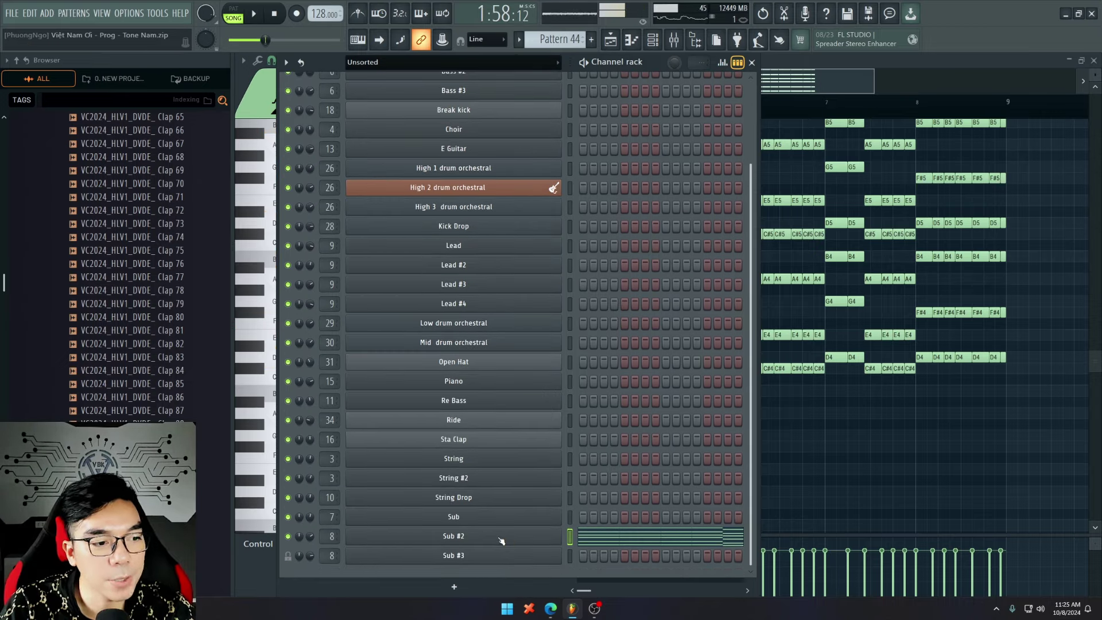
{"action": "left_click", "coordinate": [467, 537]}
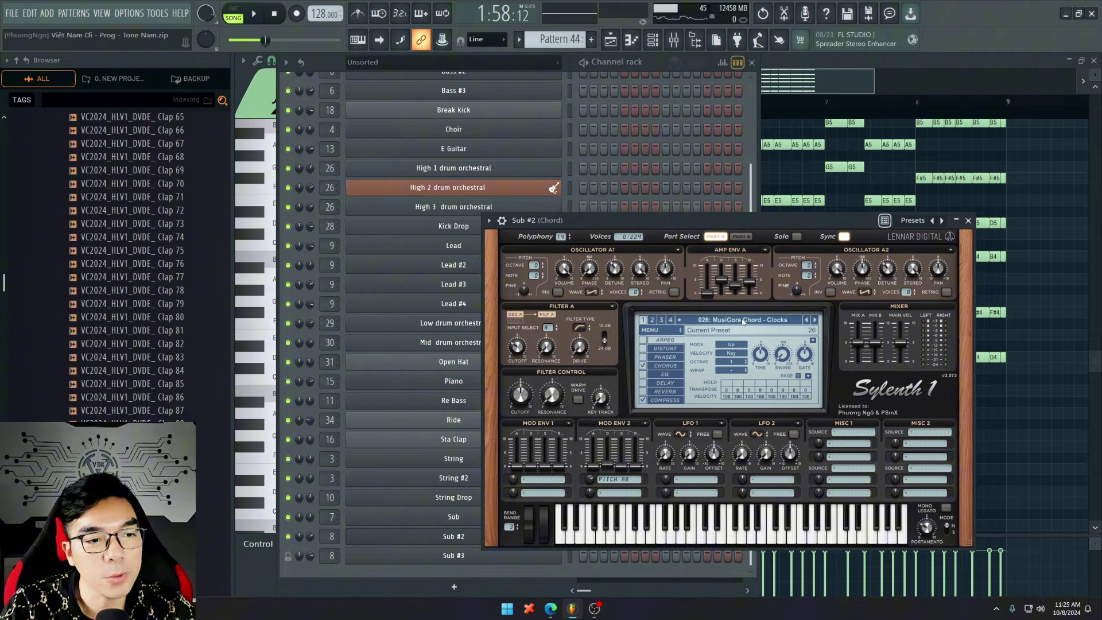
Step: Return to the arrangement and play Pattern 44 and Pattern 42 together from the start of the drop
{"action": "key", "text": "F5"}
{"action": "key", "text": "space"}
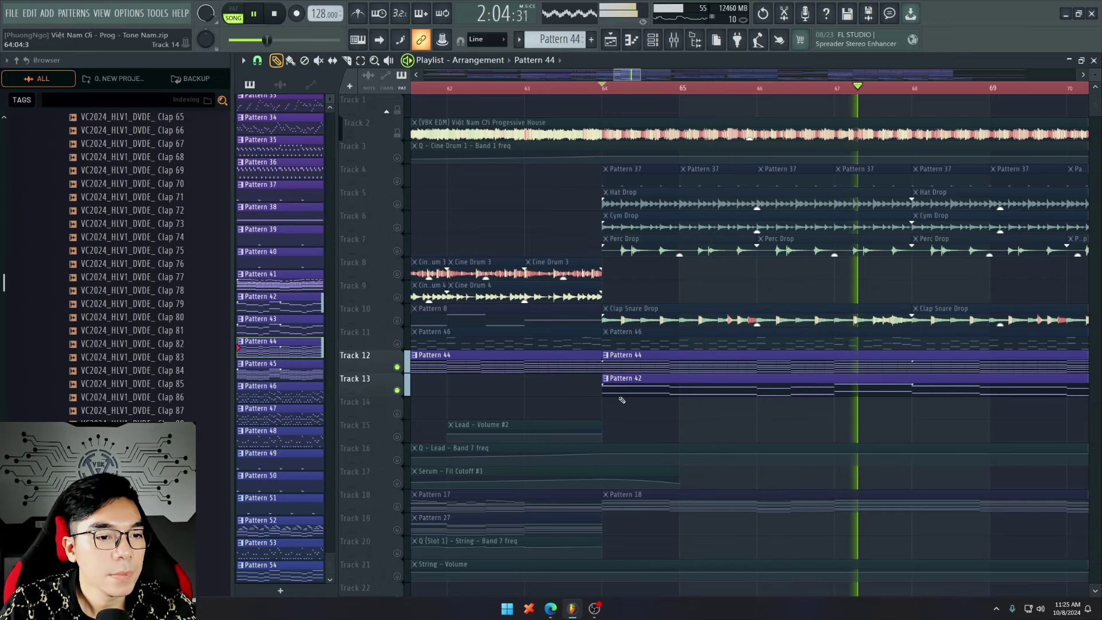
{"action": "key", "text": "space"}
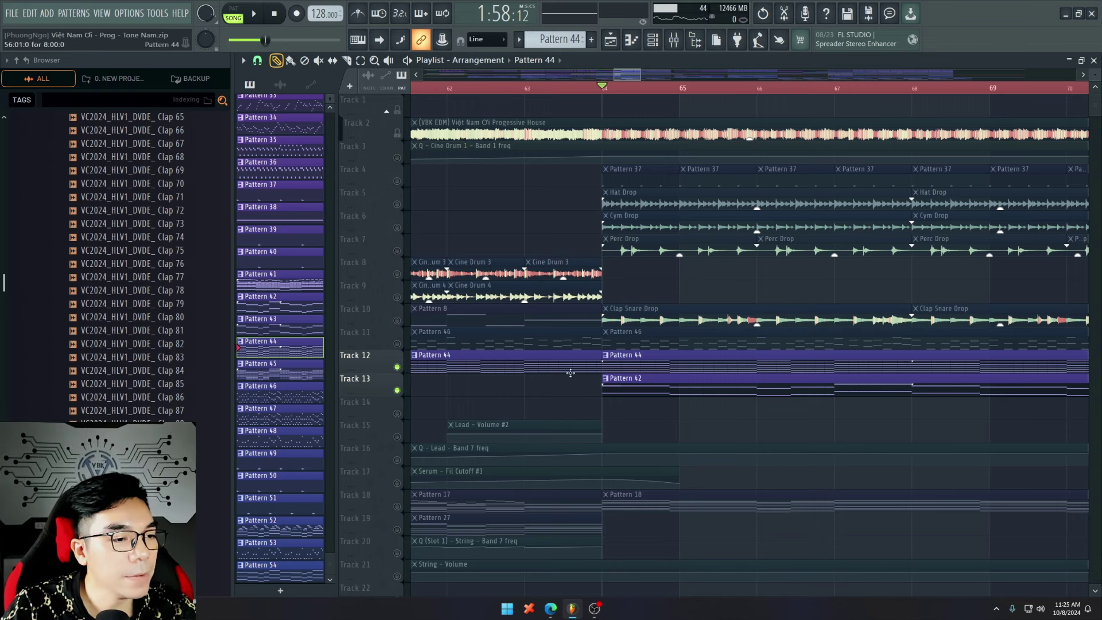
Step: Solo Track 13 and play Pattern 42 on its own for comparison
{"action": "left_click", "coordinate": [396, 391]}
{"action": "right_click", "coordinate": [397, 390]}
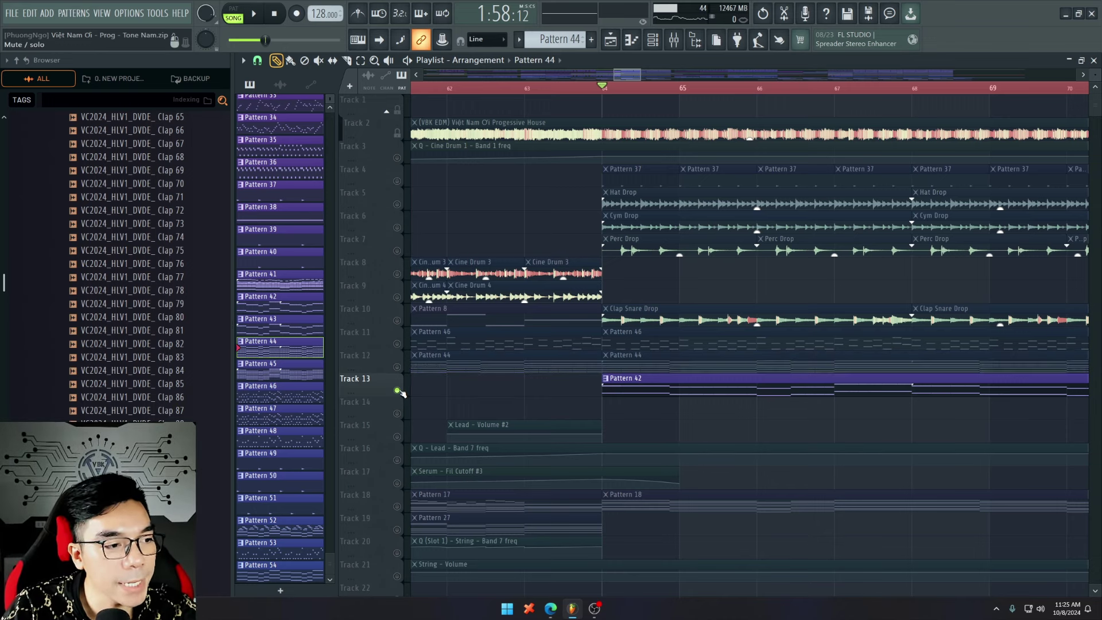
{"action": "key", "text": "space"}
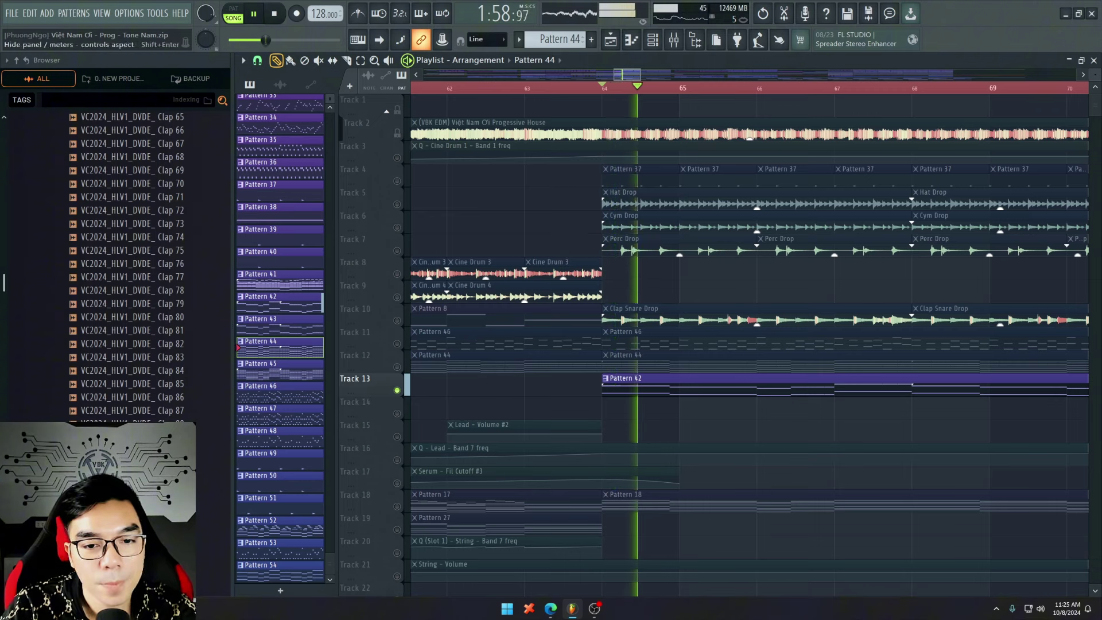
{"action": "key", "text": "space"}
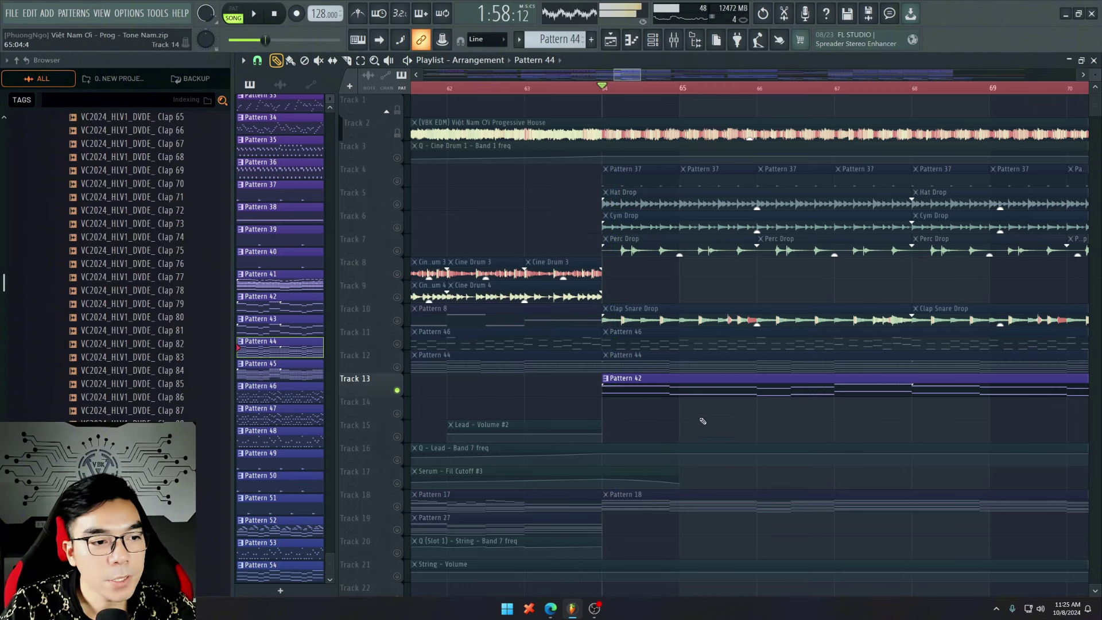
Step: Solo the Bass channel of Pattern 42 and open its Sylenth1 synth during playback
{"action": "double_click", "coordinate": [681, 386]}
{"action": "key", "text": "F6"}
{"action": "scroll", "coordinate": [482, 448], "scroll_direction": "up", "scroll_amount": 4}
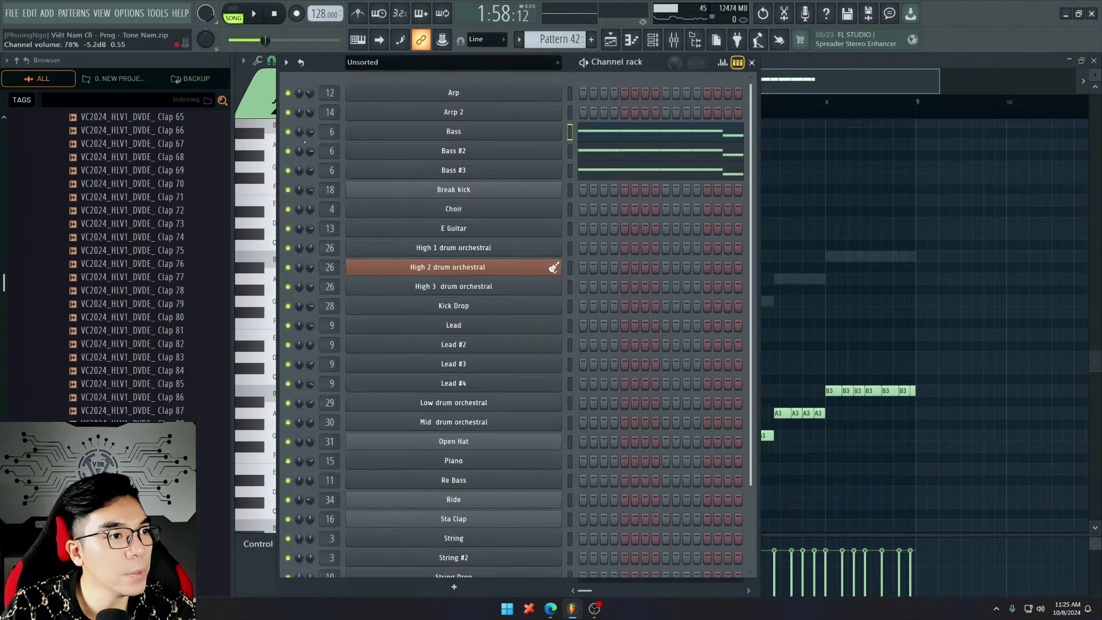
{"action": "right_click", "coordinate": [291, 133]}
{"action": "key", "text": "space"}
{"action": "left_click", "coordinate": [453, 132]}
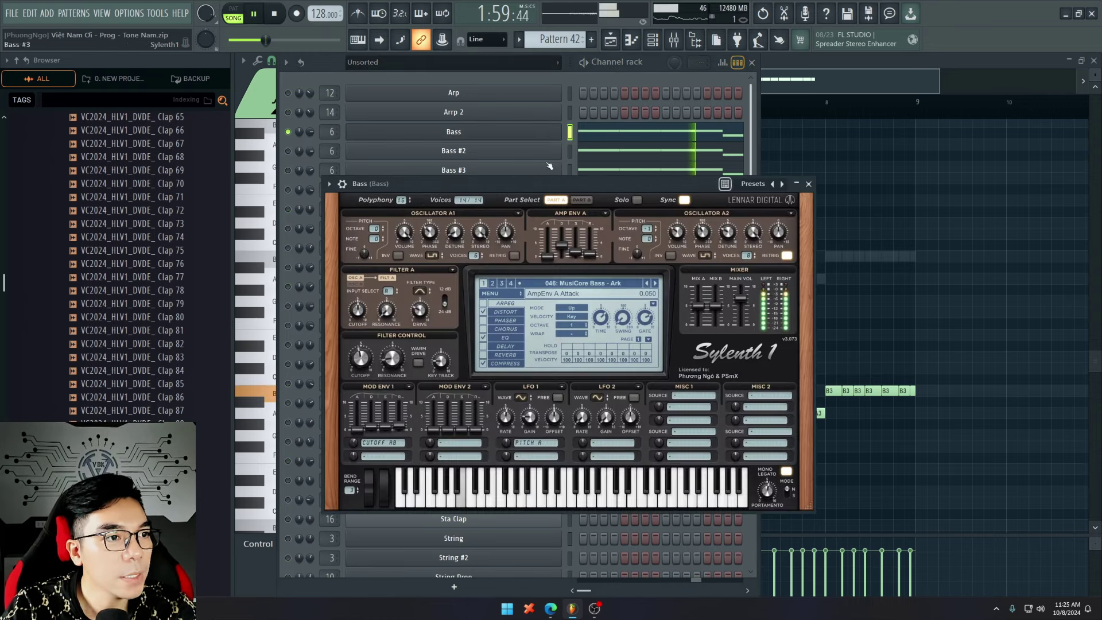
Step: Compare the soloed Bass and Bass #2 channels by ear, finishing with Bass soloed and its synth open
{"action": "key", "text": "space"}
{"action": "key", "text": "space"}
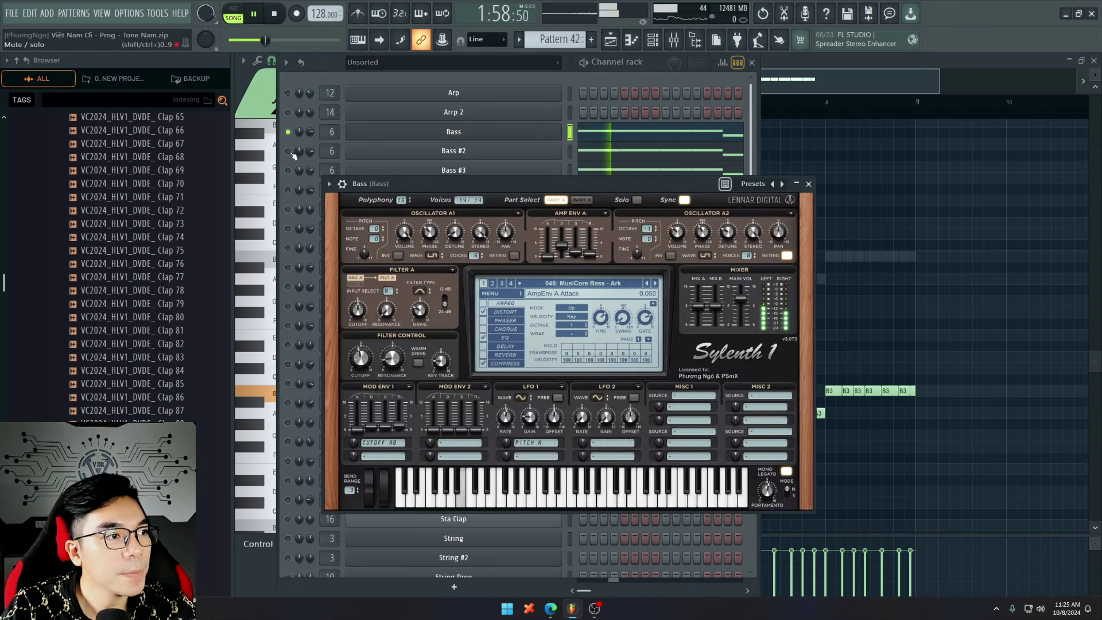
{"action": "left_click", "coordinate": [453, 131]}
{"action": "key", "text": "space"}
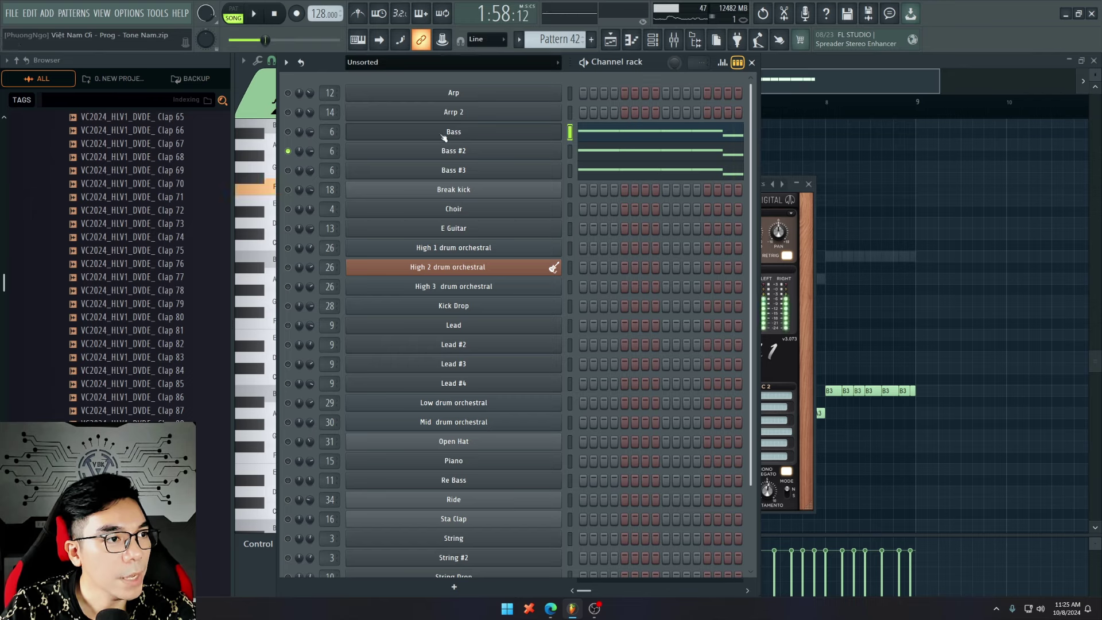
{"action": "left_click", "coordinate": [454, 135]}
{"action": "key", "text": "space"}
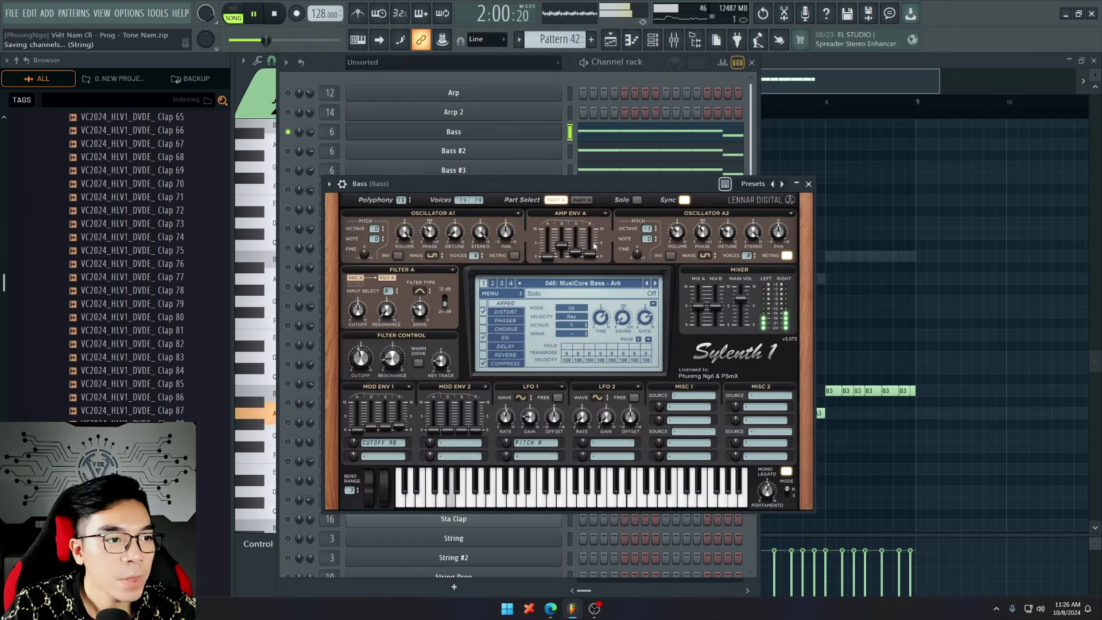
{"action": "key", "text": "space"}
Step: Try different decay and sustain levels in the Bass synth's Part A and Part B amp envelopes while auditioning the sound
{"action": "left_click_drag", "start_coordinate": [563, 243], "coordinate": [565, 256]}
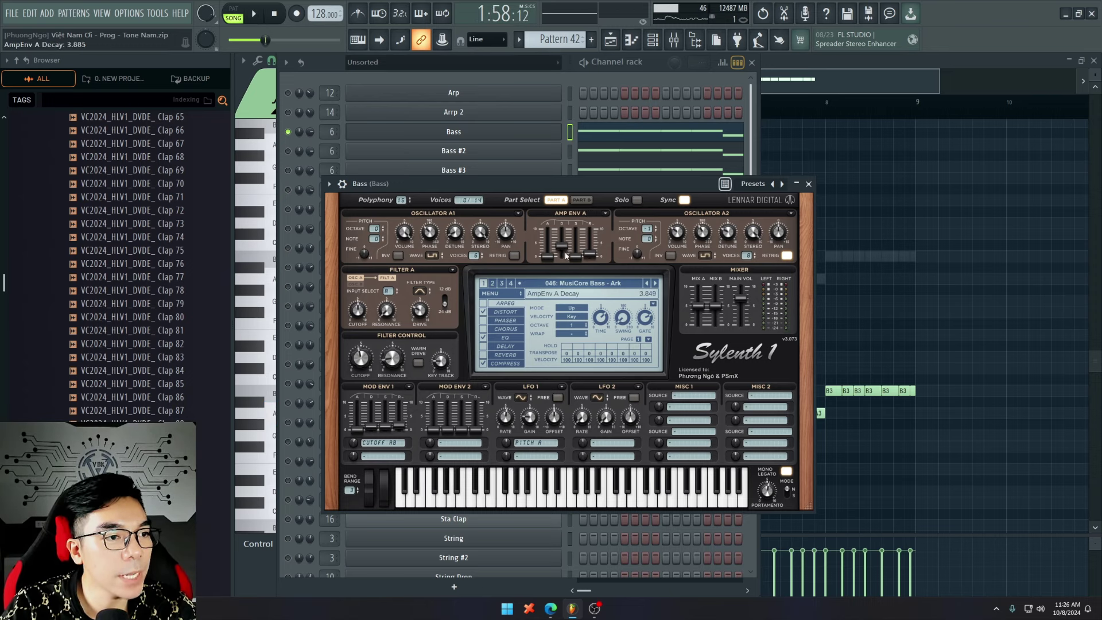
{"action": "left_click", "coordinate": [581, 199]}
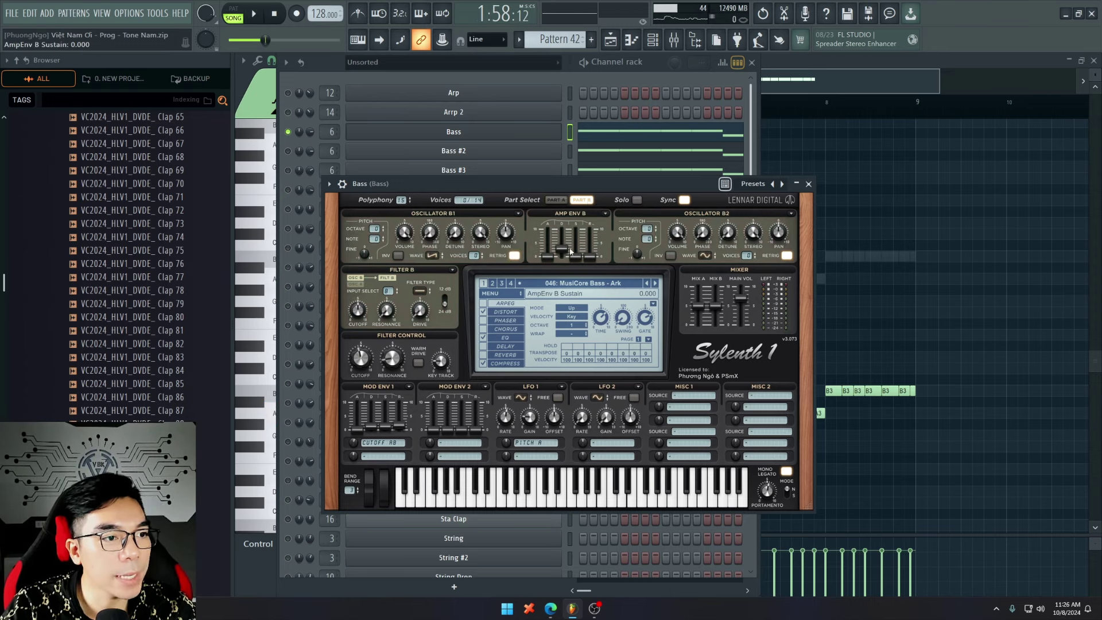
{"action": "key", "text": "space"}
{"action": "left_click", "coordinate": [556, 200]}
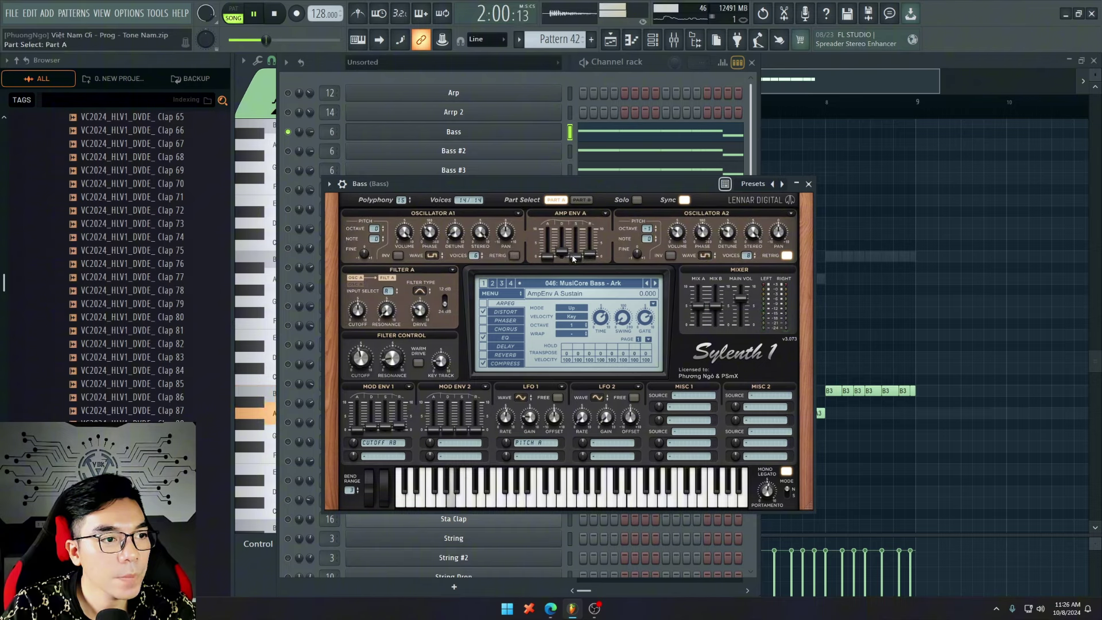
{"action": "left_click", "coordinate": [581, 200]}
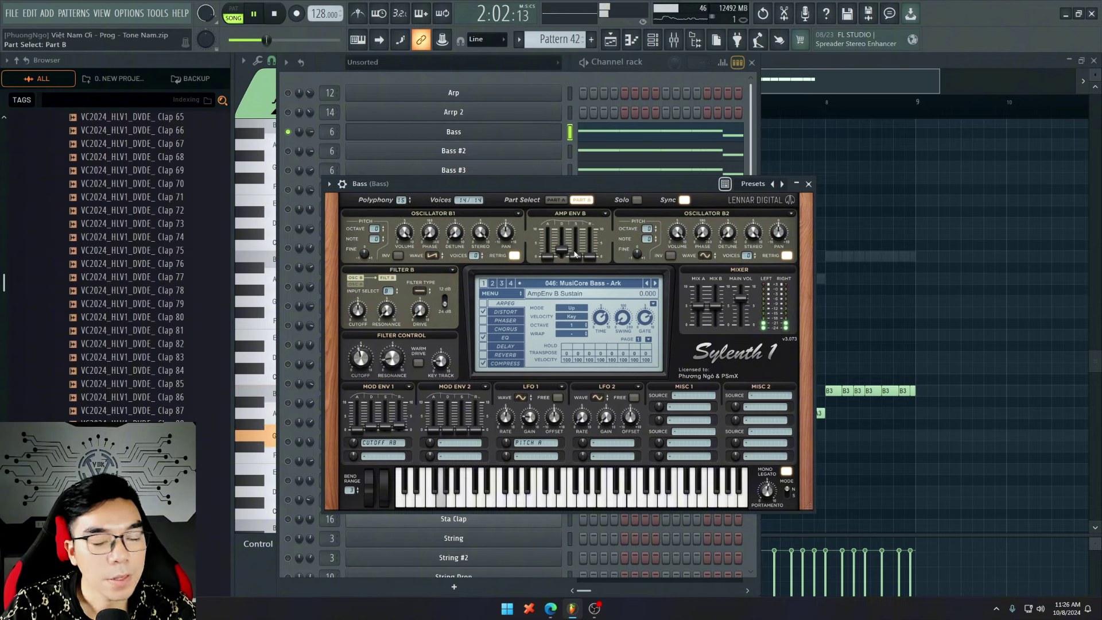
{"action": "key", "text": "space"}
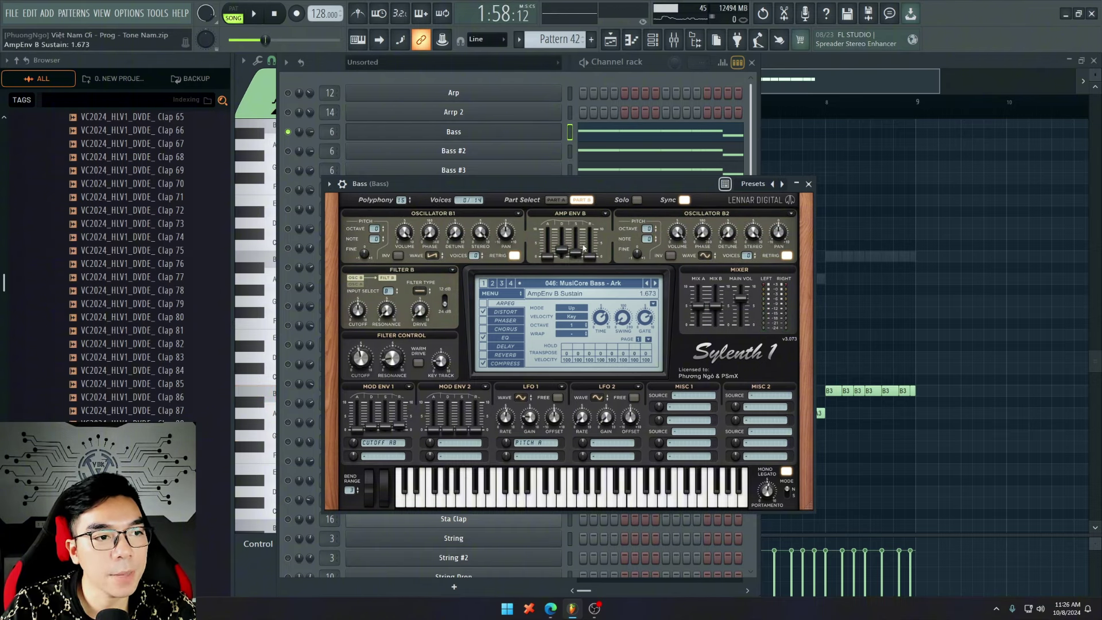
Step: Undo the amp envelope and part selection tweaks made to the Bass synth
{"action": "key", "text": "ctrl+z"}
{"action": "key", "text": "ctrl+z"}
{"action": "key", "text": "ctrl+z"}
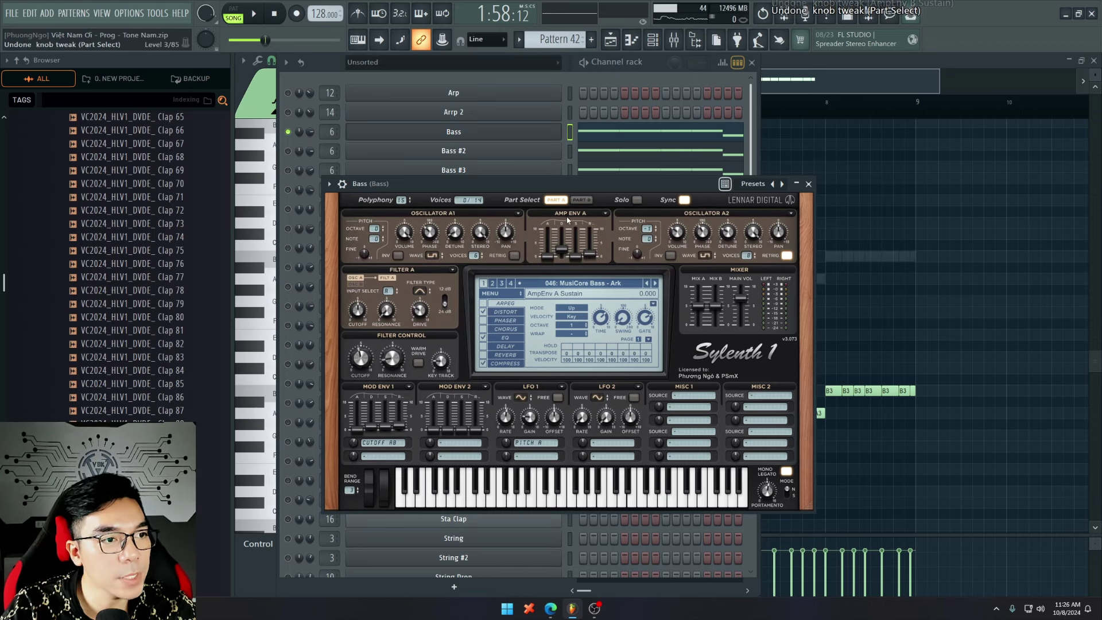
{"action": "key", "text": "ctrl+z"}
{"action": "key", "text": "ctrl+z"}
{"action": "key", "text": "ctrl+z"}
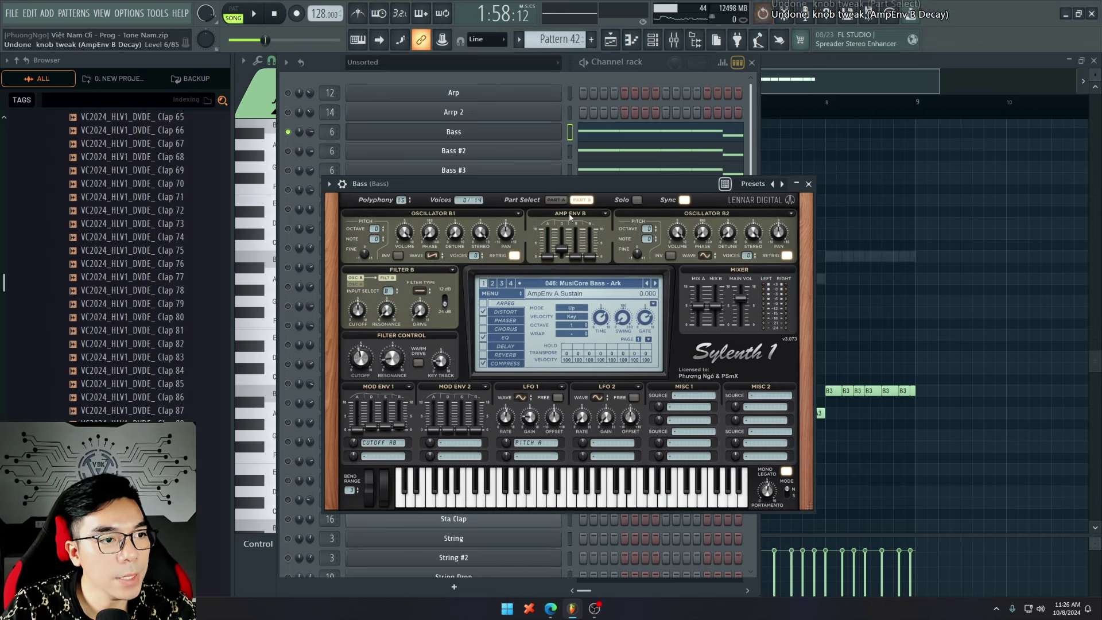
{"action": "key", "text": "ctrl+z"}
{"action": "key", "text": "ctrl+z"}
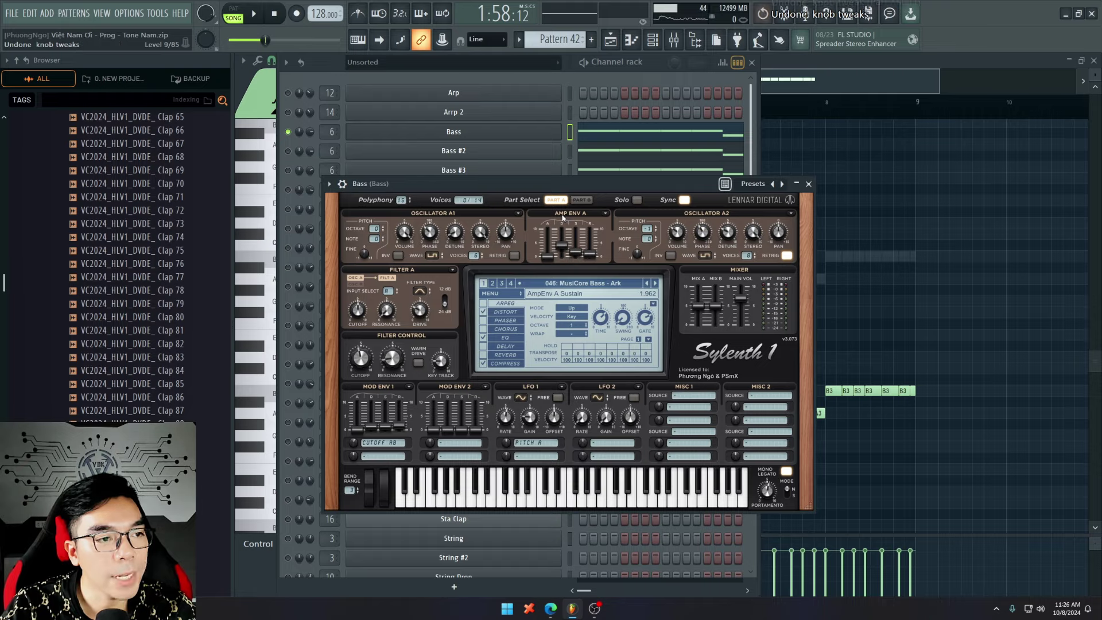
Step: Play the soloed Bass from the drop, and review its piano roll notes and its synth's amp envelope
{"action": "key", "text": "space"}
{"action": "key", "text": "F5"}
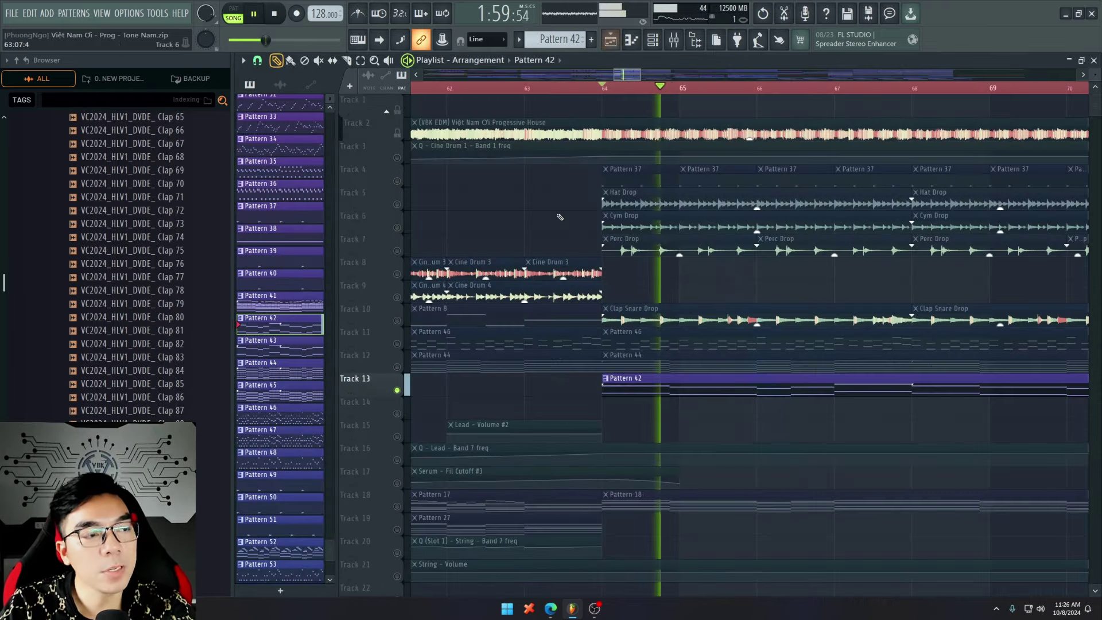
{"action": "key", "text": "space"}
{"action": "key", "text": "F5"}
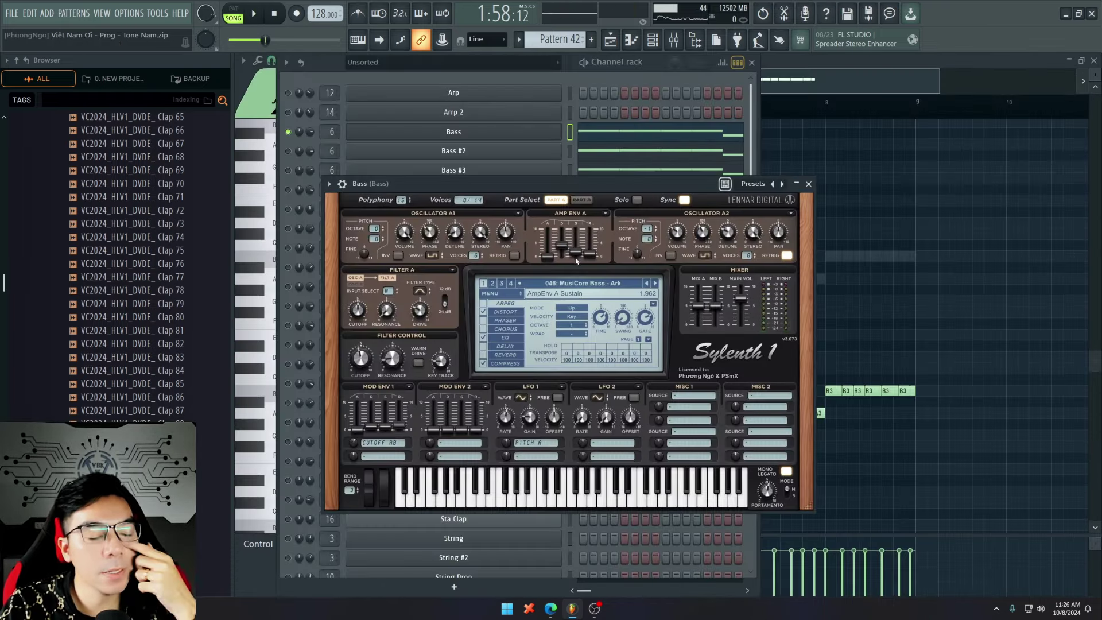
{"action": "key", "text": "F7"}
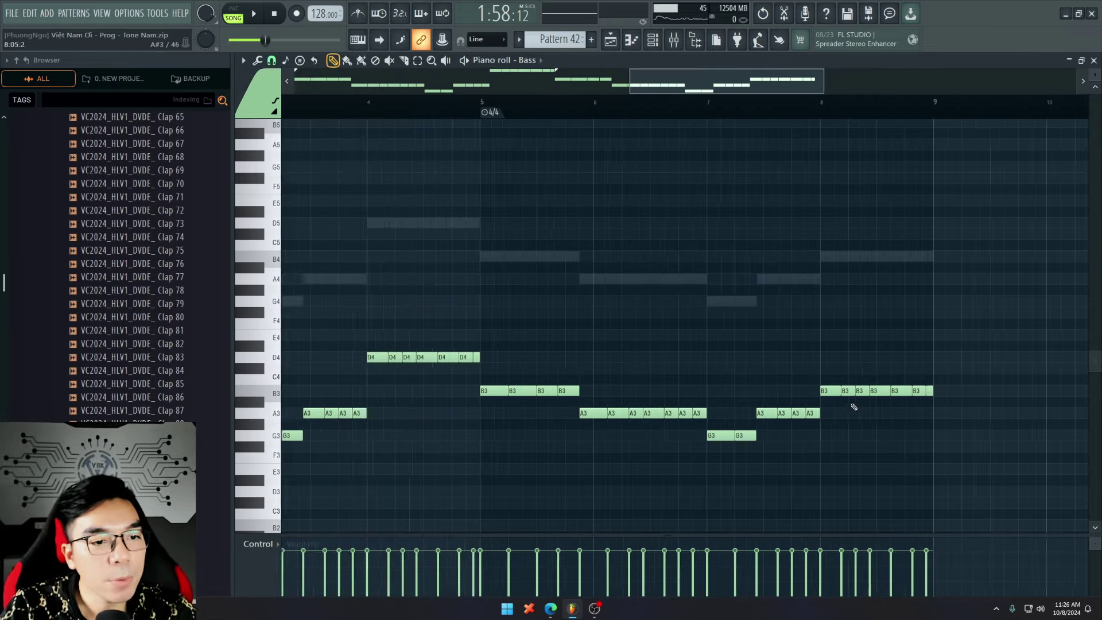
{"action": "key", "text": "F6"}
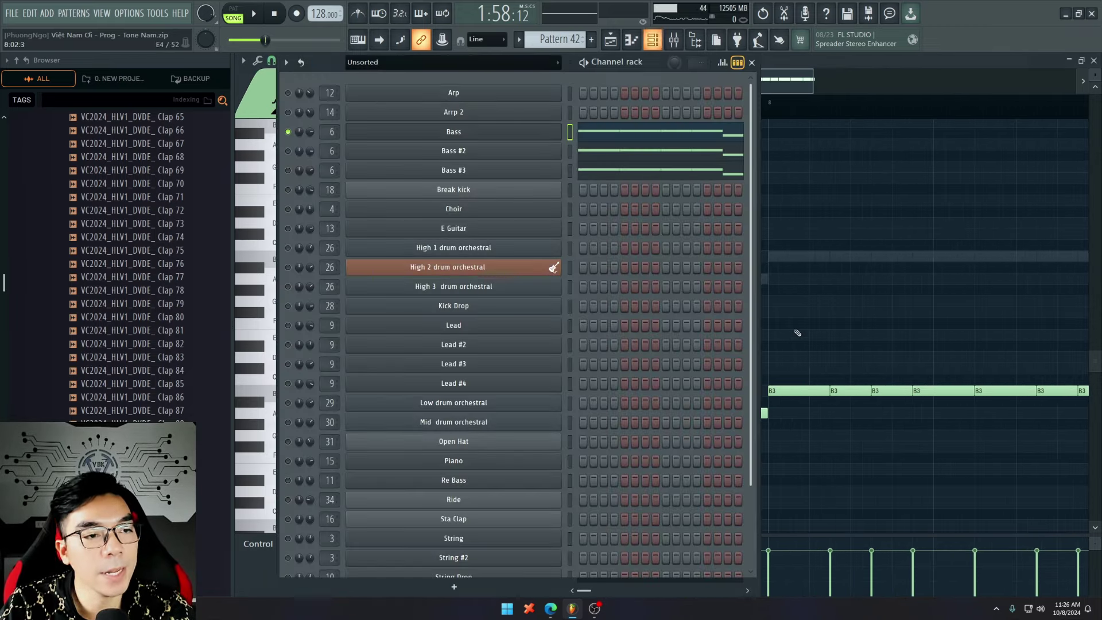
{"action": "left_click", "coordinate": [481, 137]}
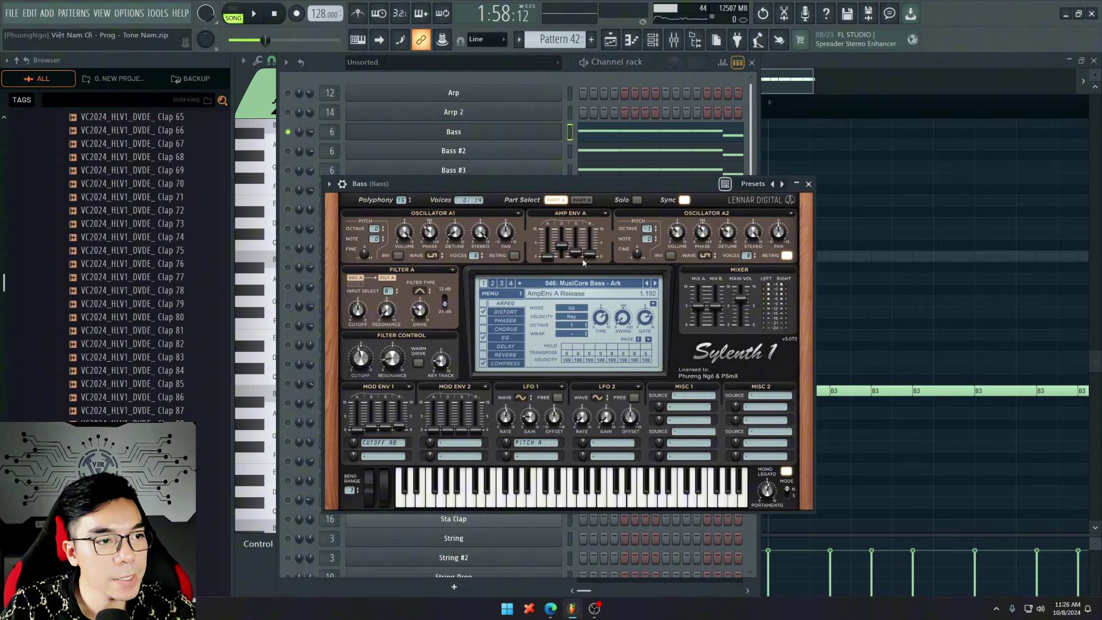
Step: Open Pattern 42's Bass notes and shorten the first two B3 notes in bar 1 to two steps each
{"action": "key", "text": "F5"}
{"action": "double_click", "coordinate": [658, 375]}
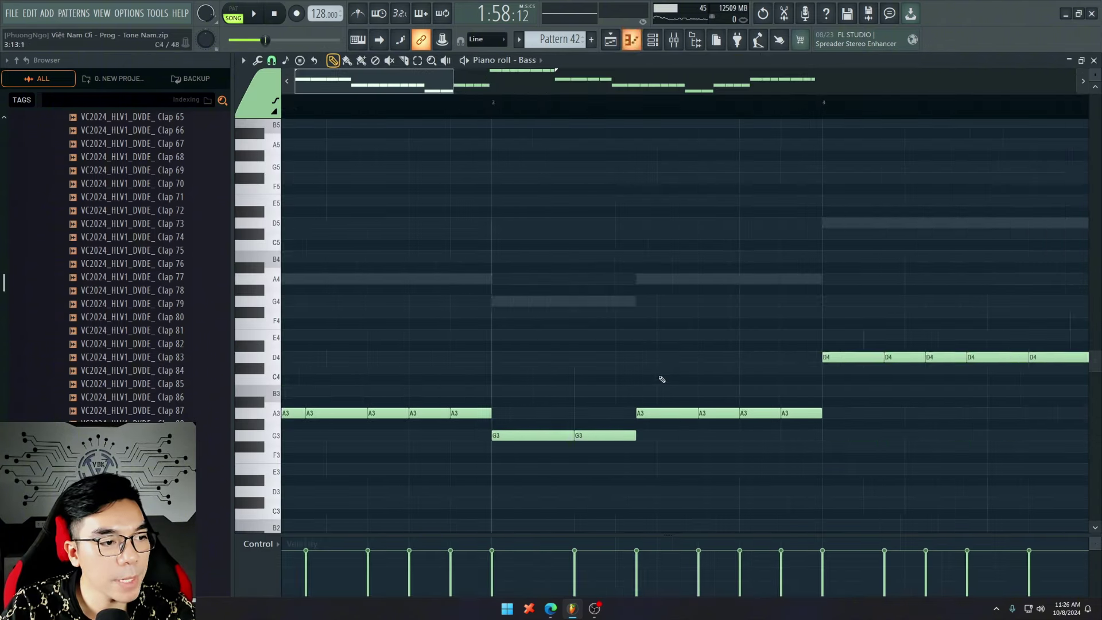
{"action": "scroll", "coordinate": [411, 414], "scroll_direction": "down", "scroll_amount": 2}
{"action": "scroll", "coordinate": [410, 414], "scroll_direction": "down", "scroll_amount": 2}
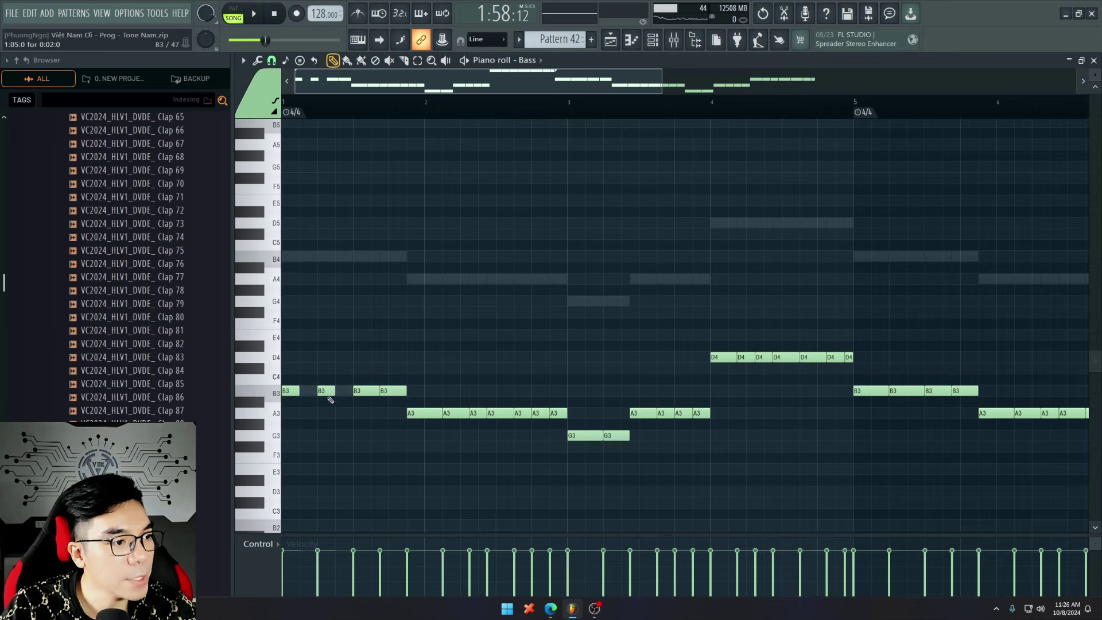
Step: Reopen the Bass channel's synth to check its preset, and return to the arrangement
{"action": "key", "text": "F6"}
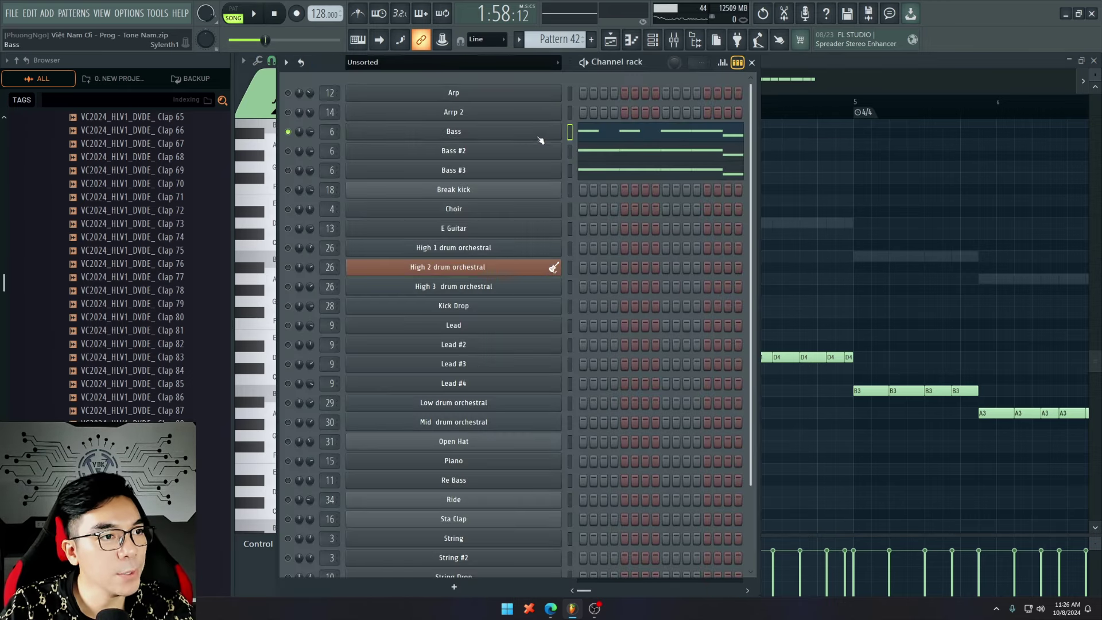
{"action": "left_click", "coordinate": [539, 139]}
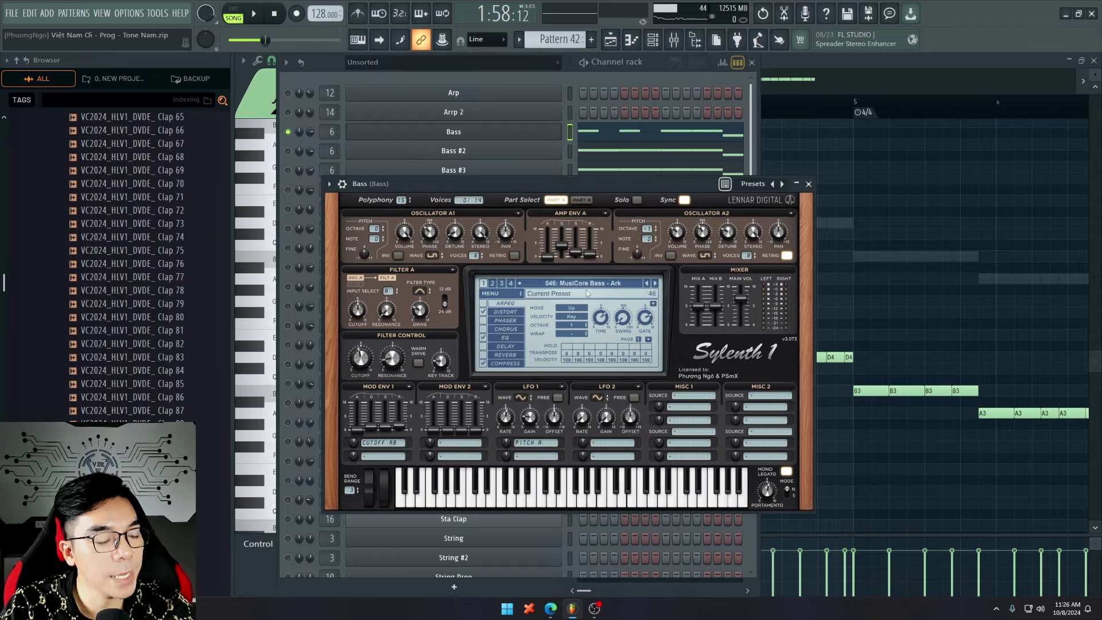
{"action": "key", "text": "F5"}
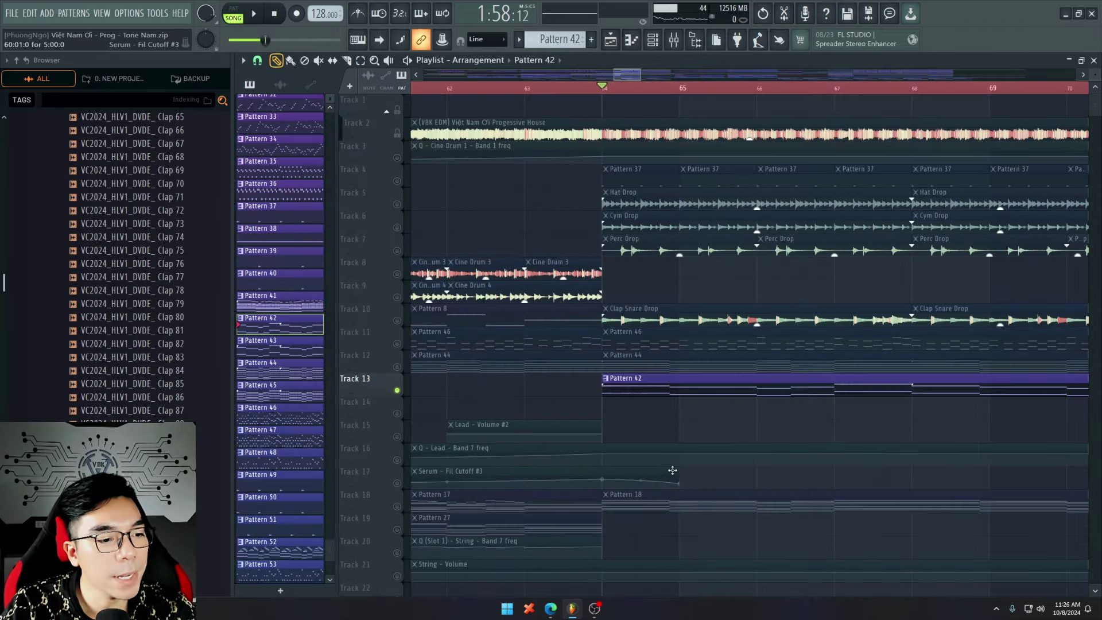
Step: Open Pattern 46 on Track 11 to examine its Lead melody notes, and go back to the arrangement
{"action": "double_click", "coordinate": [657, 344]}
{"action": "scroll", "coordinate": [346, 259], "scroll_direction": "up", "scroll_amount": 4}
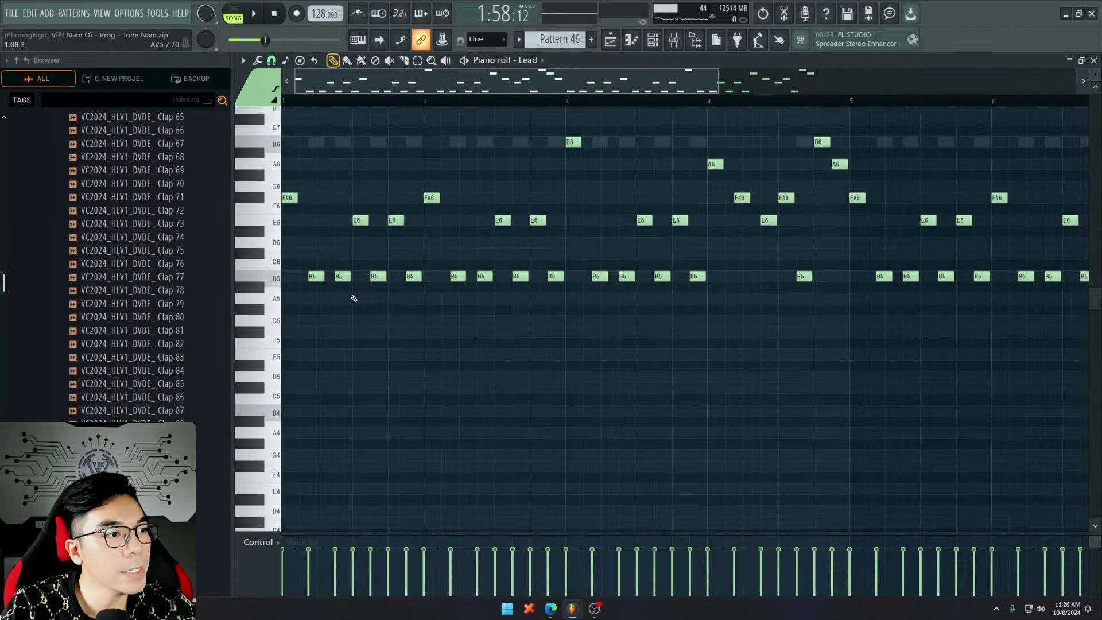
{"action": "scroll", "coordinate": [351, 298], "scroll_direction": "down", "scroll_amount": 2}
{"action": "key", "text": "F5"}
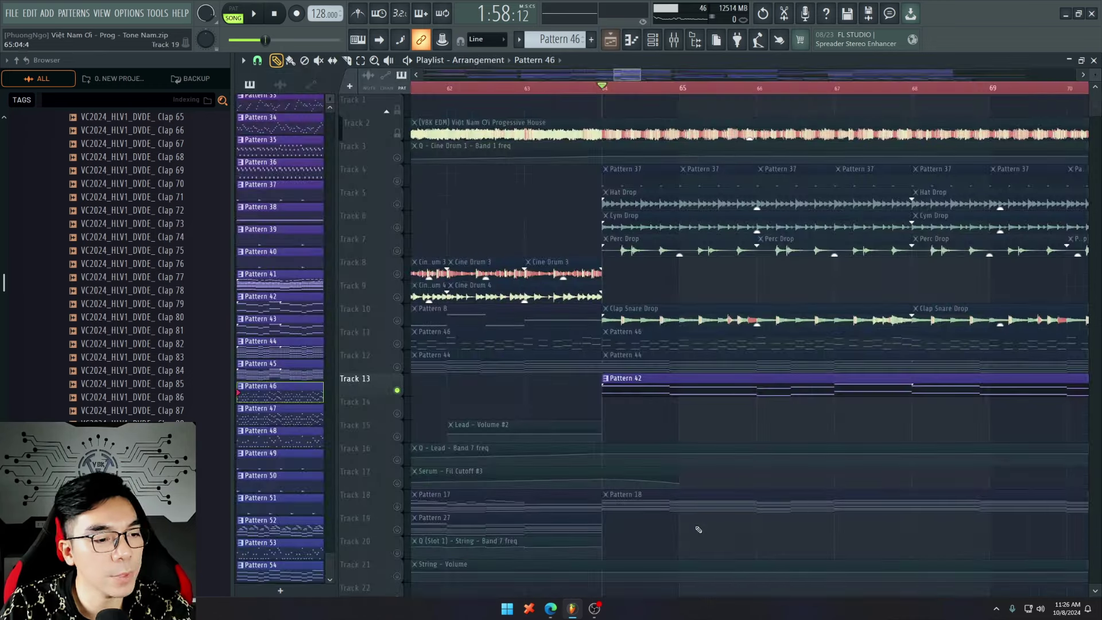
Step: Open Pattern 42's Bass #2, Sub and Bass notes in turn, undo the last Bass note resize, and return to the arrangement
{"action": "double_click", "coordinate": [637, 382]}
{"action": "scroll", "coordinate": [542, 63], "scroll_direction": "down", "scroll_amount": 1}
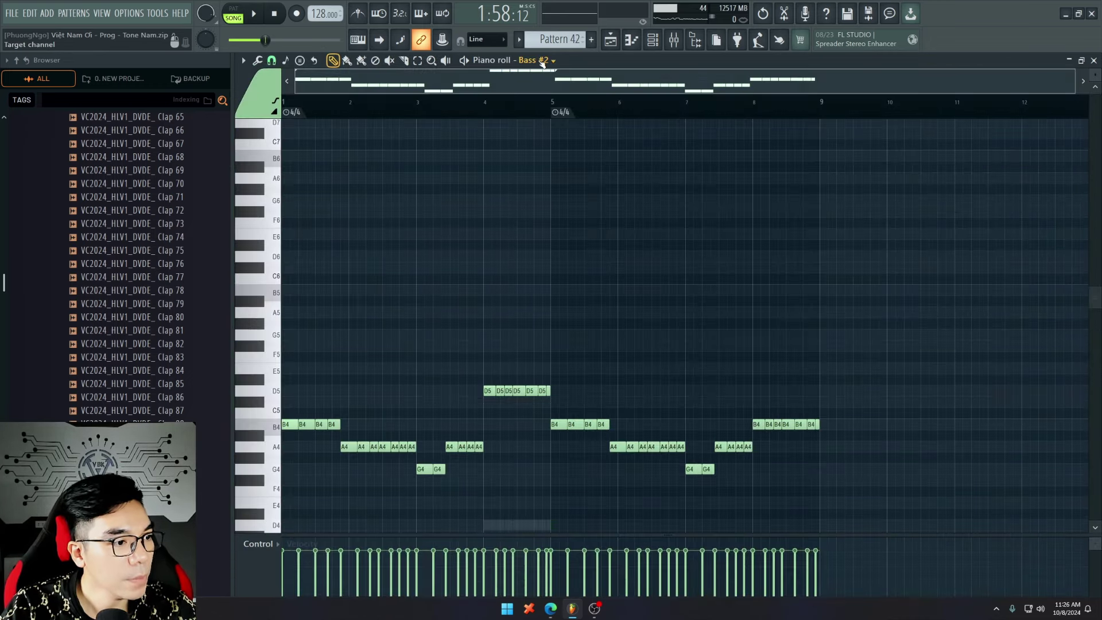
{"action": "scroll", "coordinate": [542, 63], "scroll_direction": "down", "scroll_amount": 2}
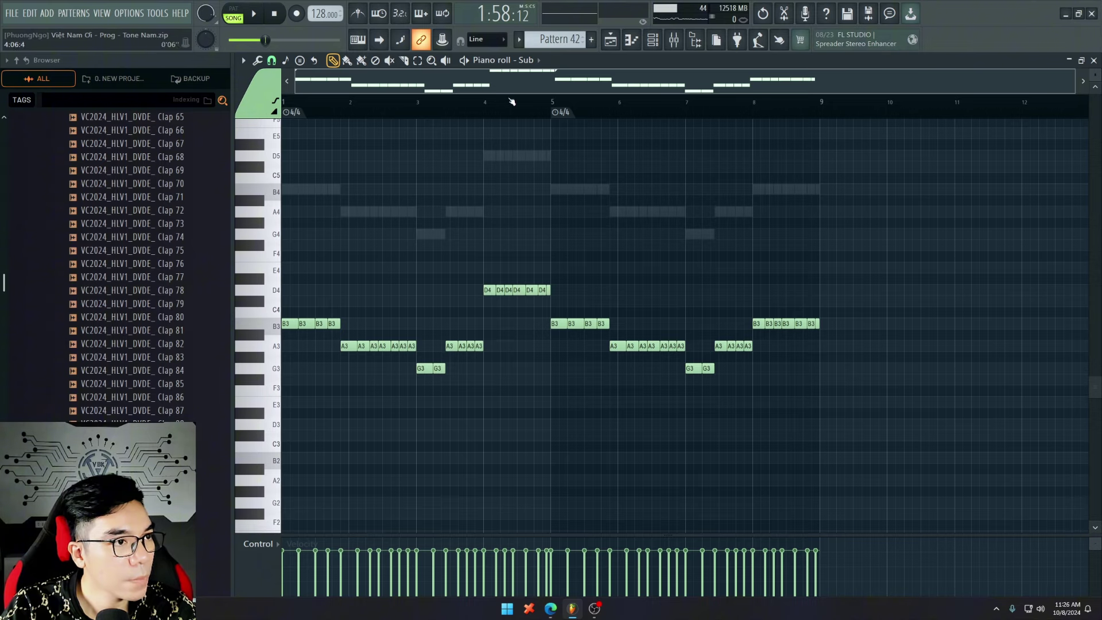
{"action": "key", "text": "ctrl+z"}
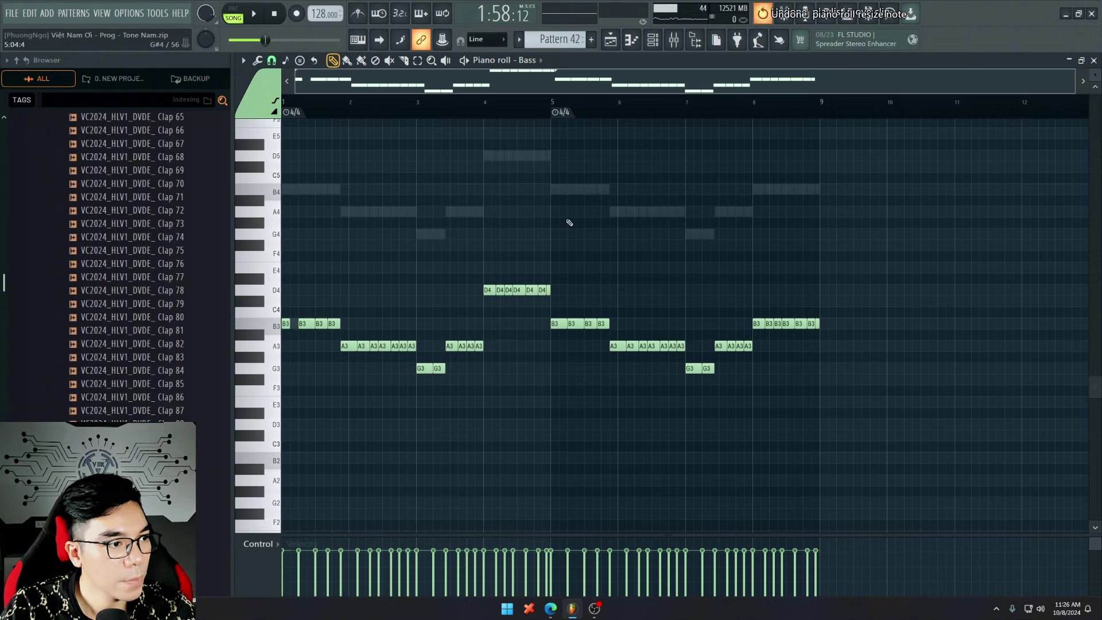
{"action": "key", "text": "F5"}
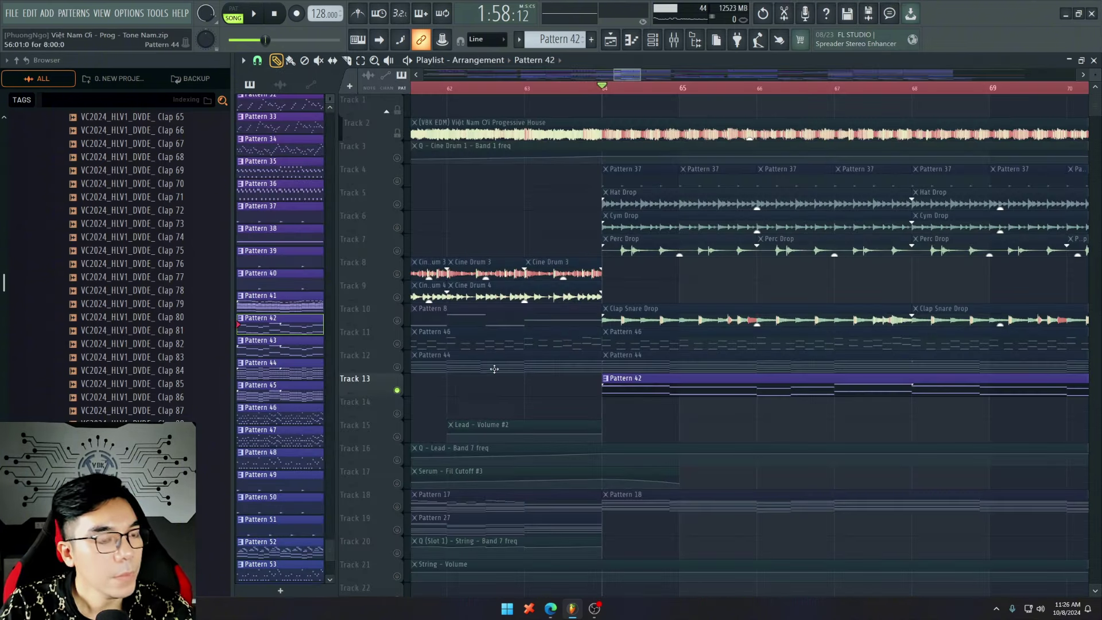
Step: Solo Track 11, play it from the drop, and open Pattern 46's notes and channels
{"action": "left_click", "coordinate": [402, 345]}
{"action": "key", "text": "space"}
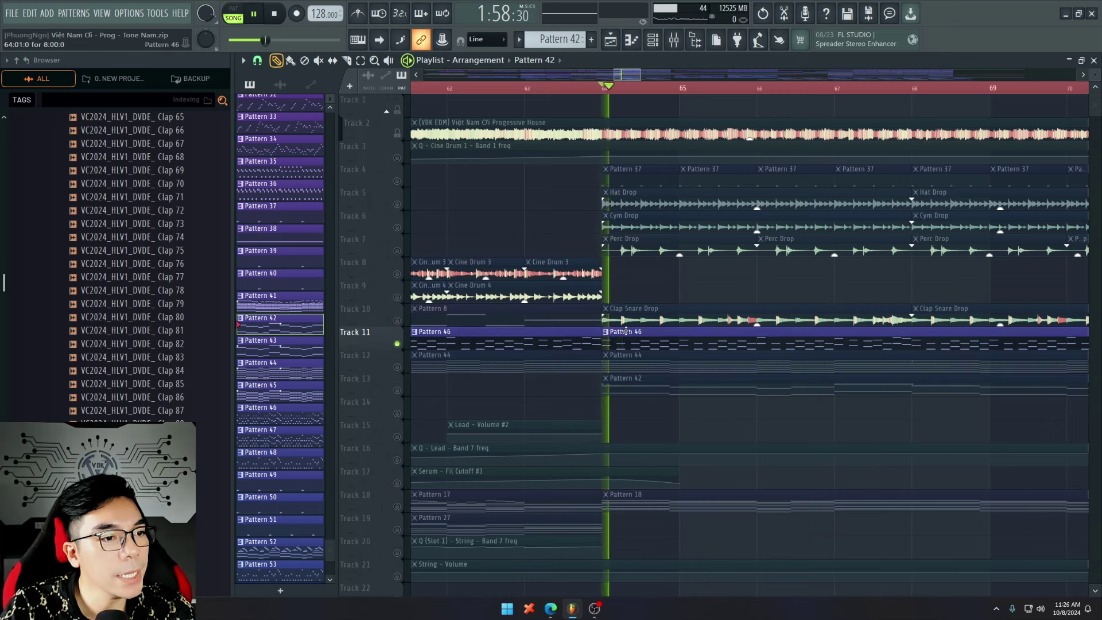
{"action": "key", "text": "space"}
{"action": "key", "text": "F6"}
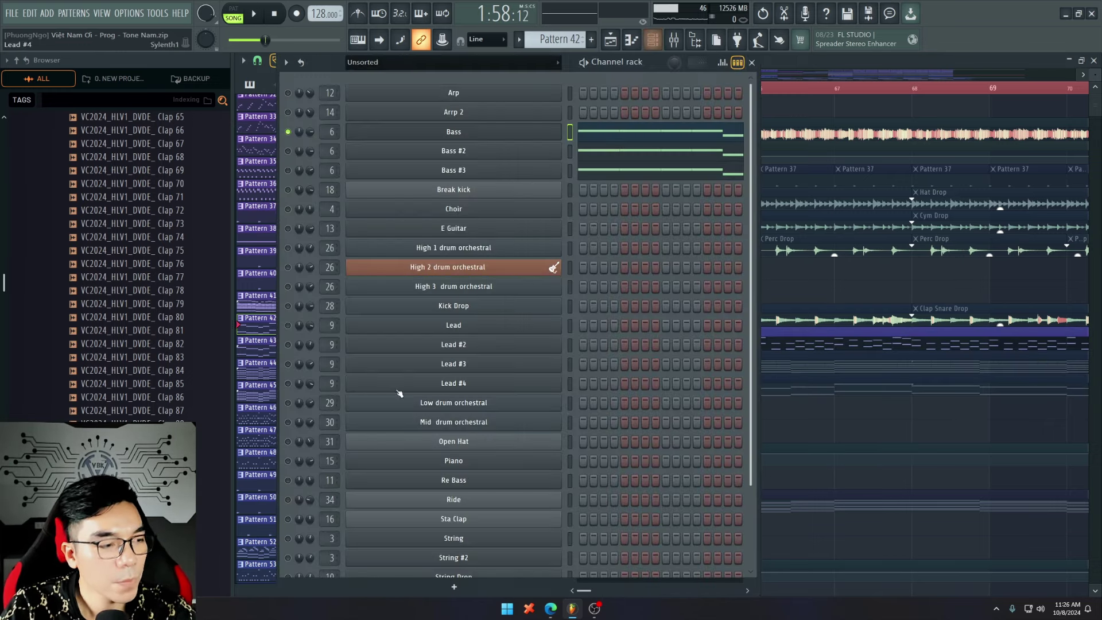
{"action": "key", "text": "space"}
{"action": "key", "text": "F6"}
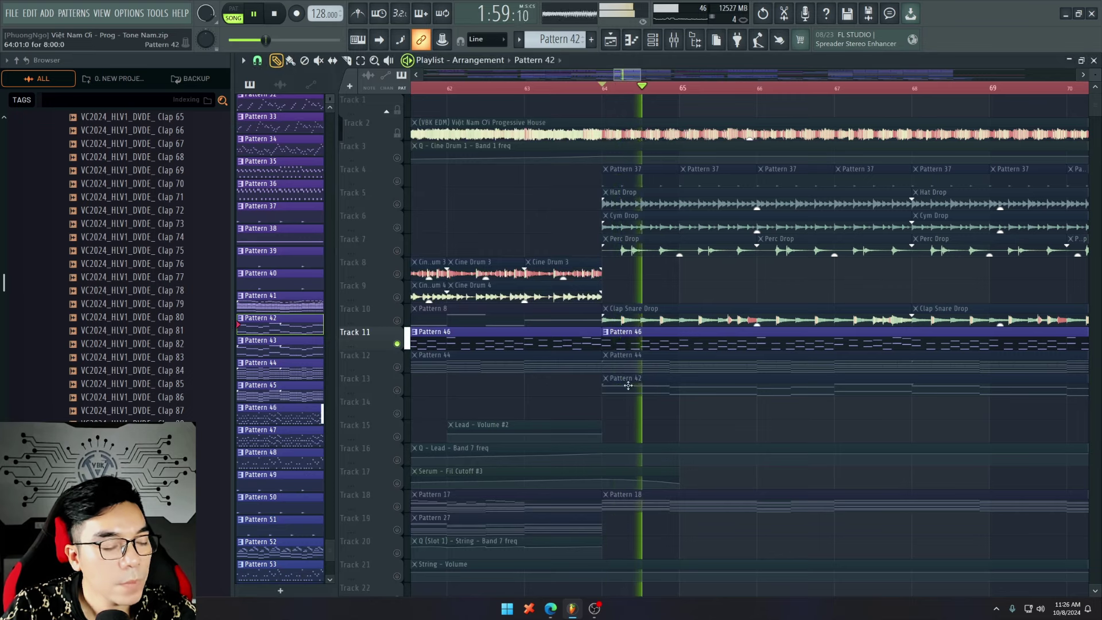
{"action": "double_click", "coordinate": [632, 347]}
{"action": "key", "text": "space"}
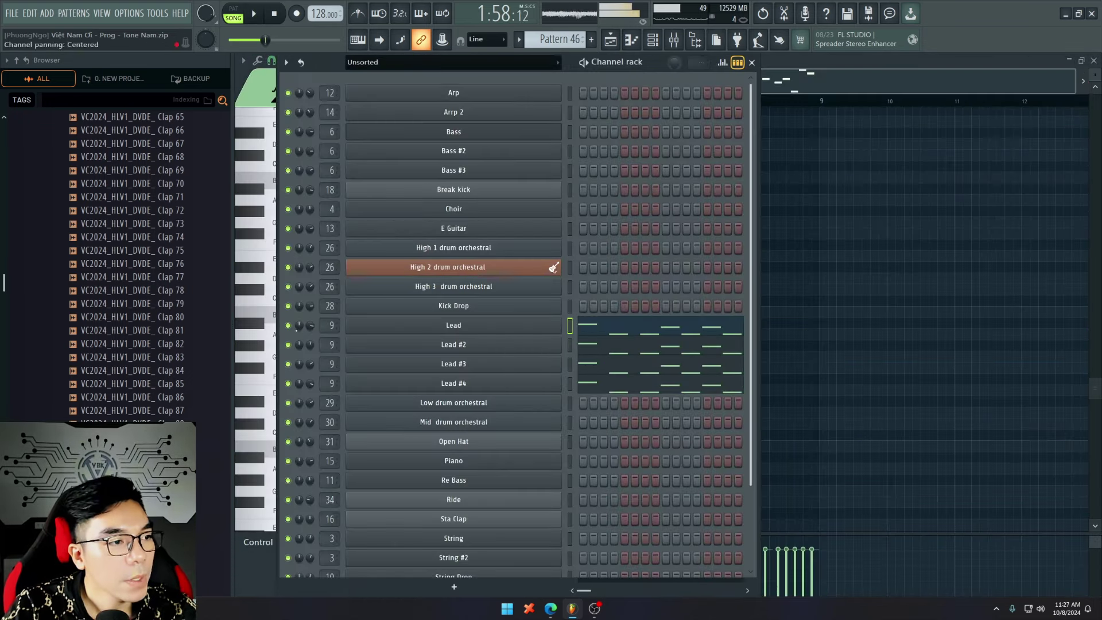
Step: Solo the Lead, Lead #2, Lead #3 and Lead #4 channels one at a time while playing to compare their sounds
{"action": "right_click", "coordinate": [288, 327]}
{"action": "key", "text": "space"}
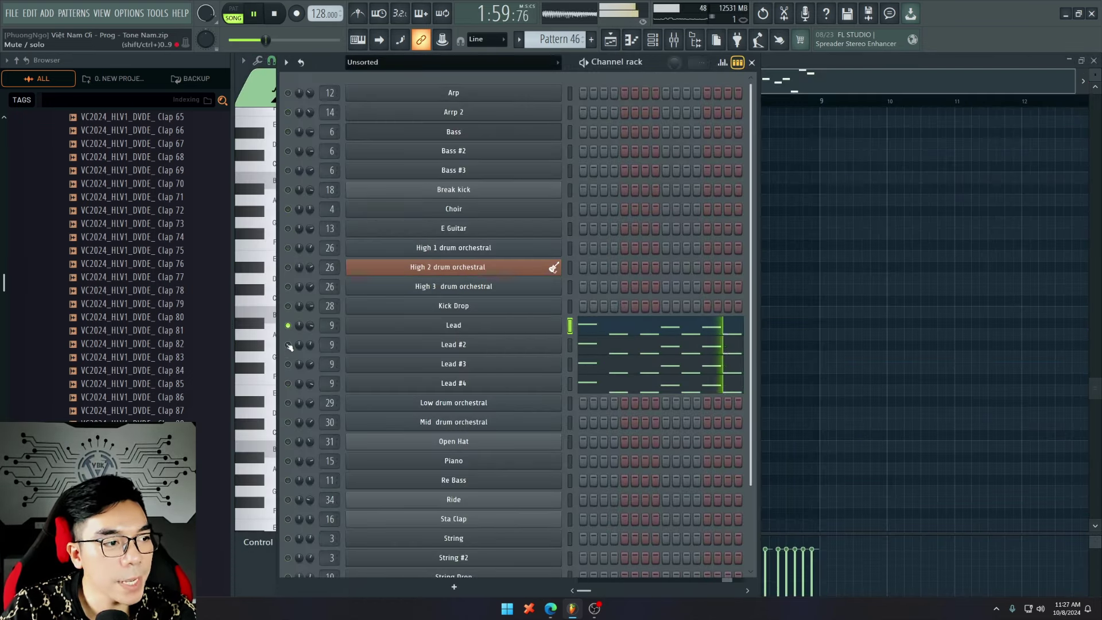
{"action": "left_click", "coordinate": [289, 345]}
{"action": "key", "text": "space"}
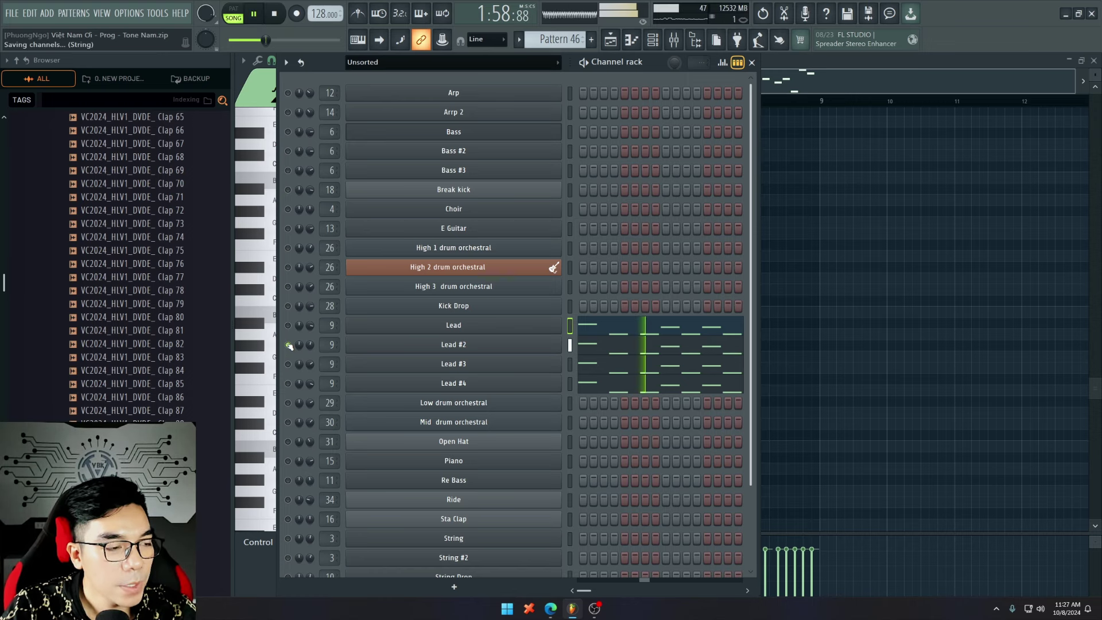
{"action": "right_click", "coordinate": [288, 364]}
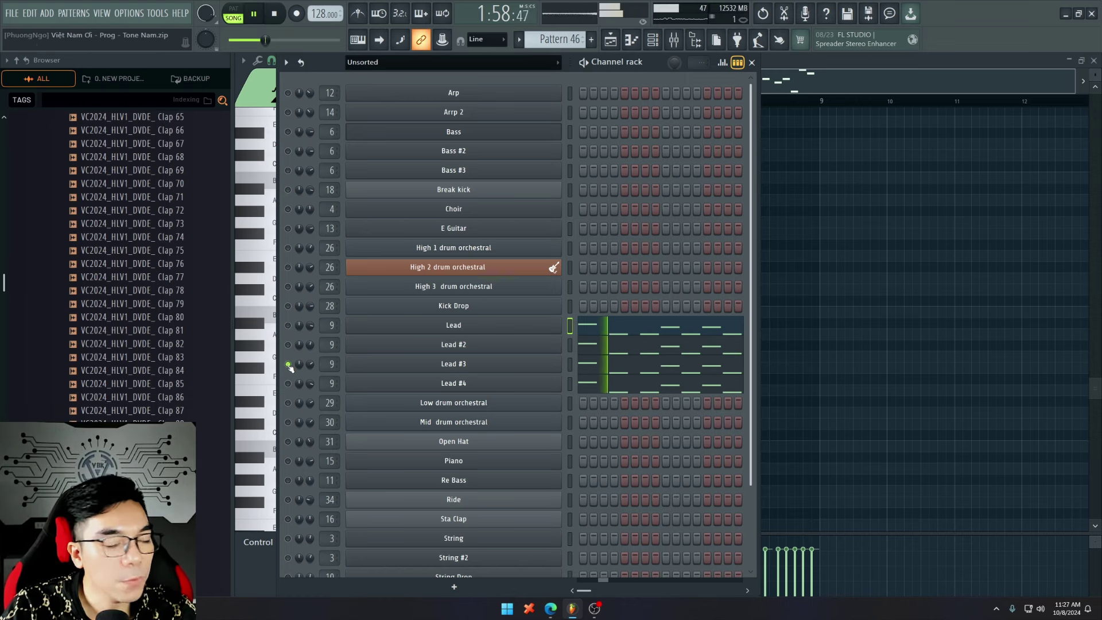
{"action": "right_click", "coordinate": [288, 383]}
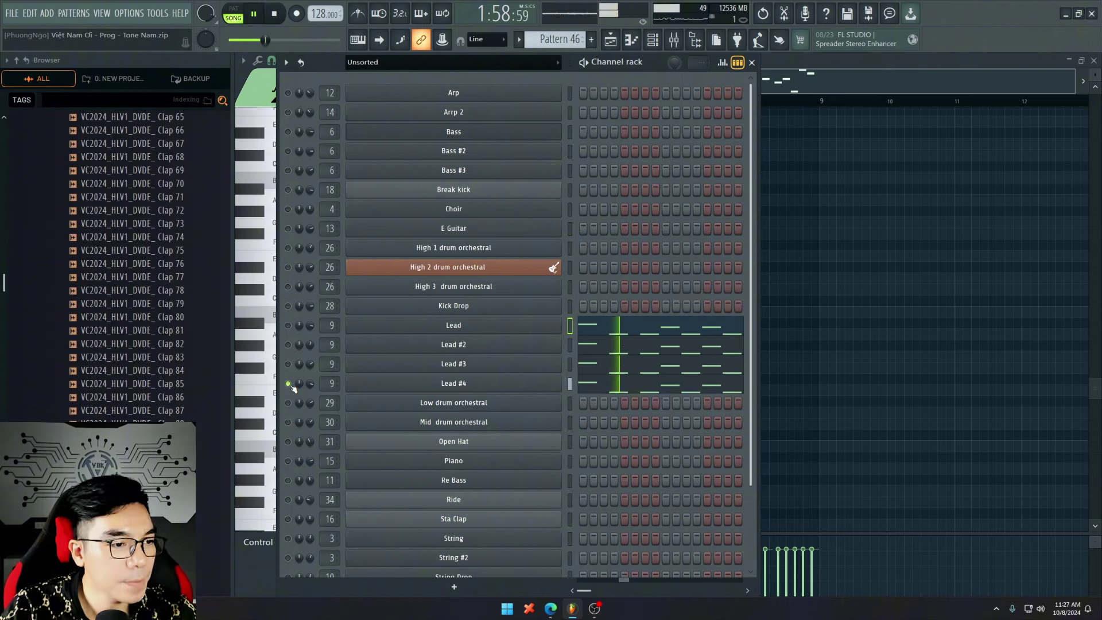
{"action": "key", "text": "space"}
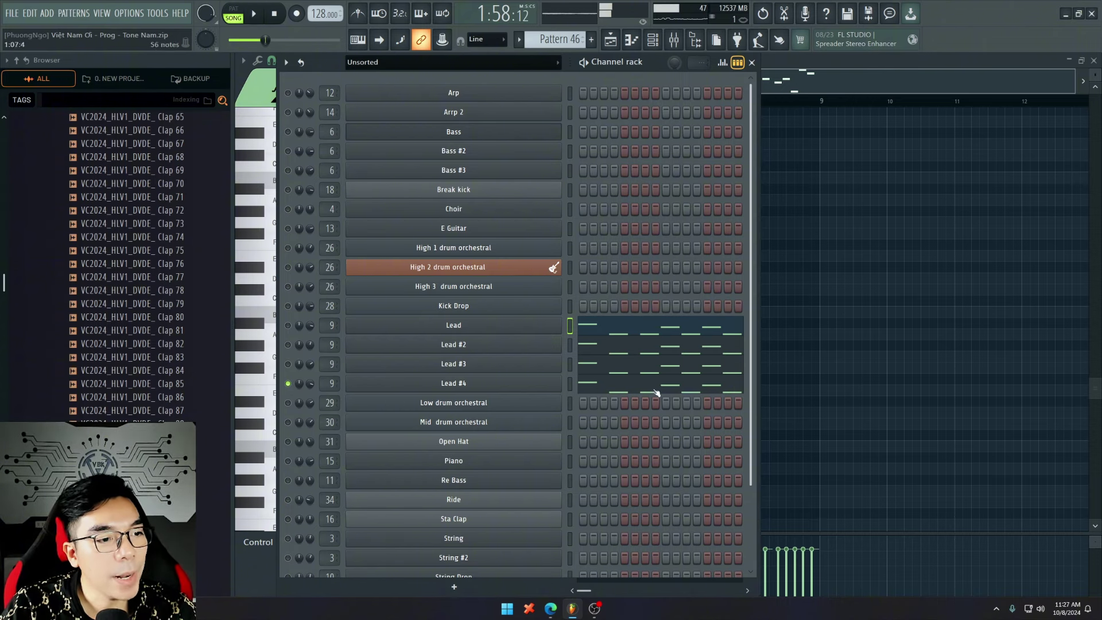
Step: Enable all four Lead channels together and play the layered lead
{"action": "left_click_drag", "start_coordinate": [287, 354], "coordinate": [289, 325]}
{"action": "key", "text": "space"}
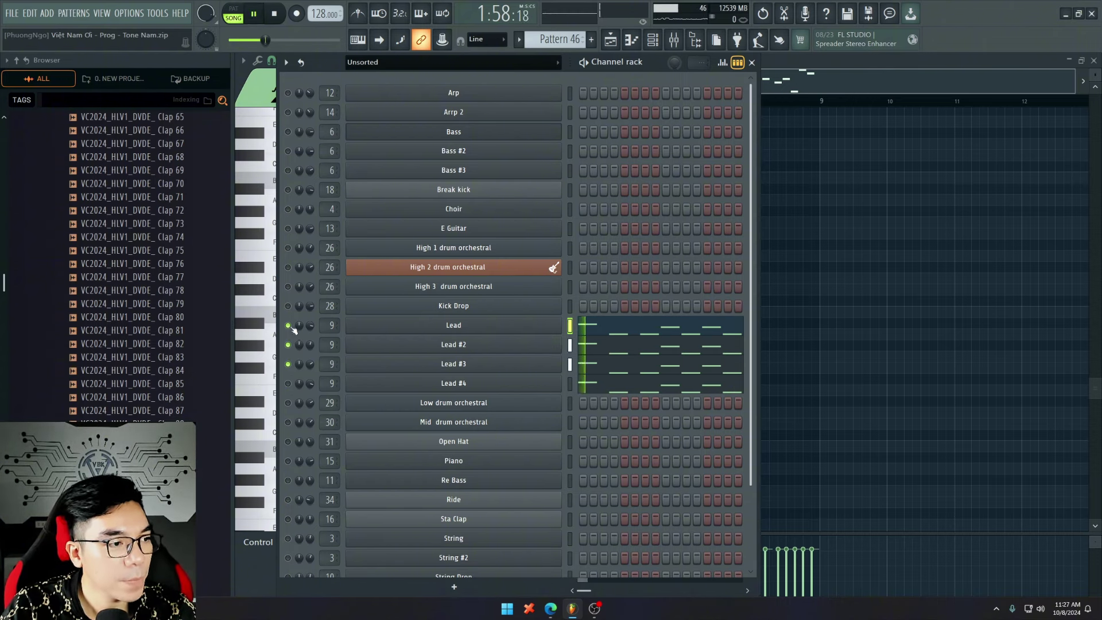
{"action": "left_click", "coordinate": [288, 383]}
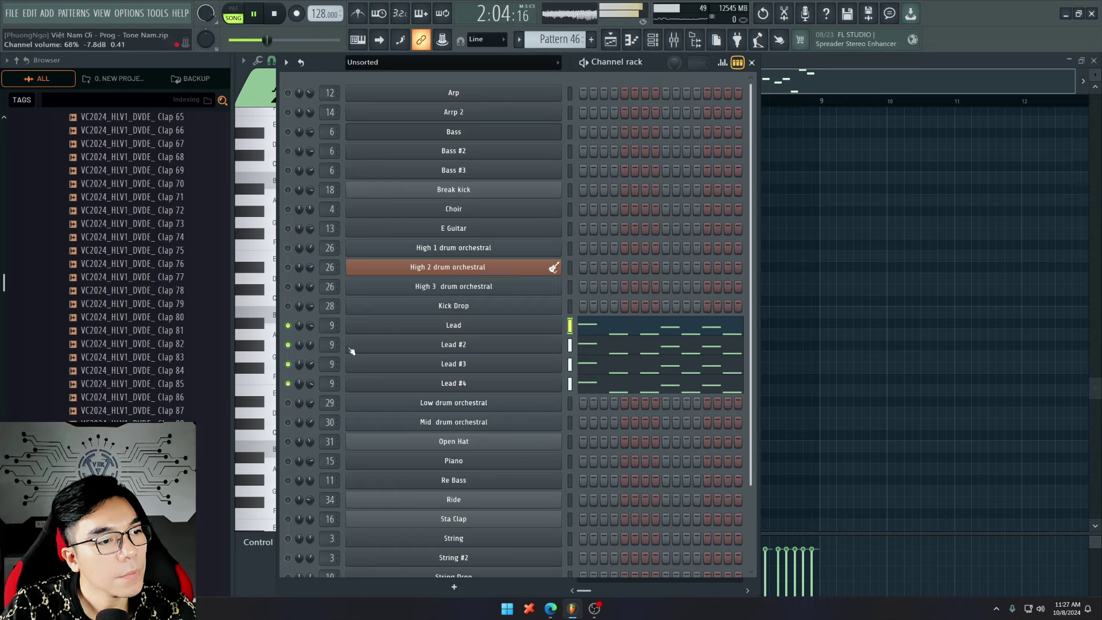
{"action": "key", "text": "space"}
Step: Open the Lead channel's notes in Pattern 46 and play the melody
{"action": "left_click", "coordinate": [622, 331]}
{"action": "left_click", "coordinate": [622, 331]}
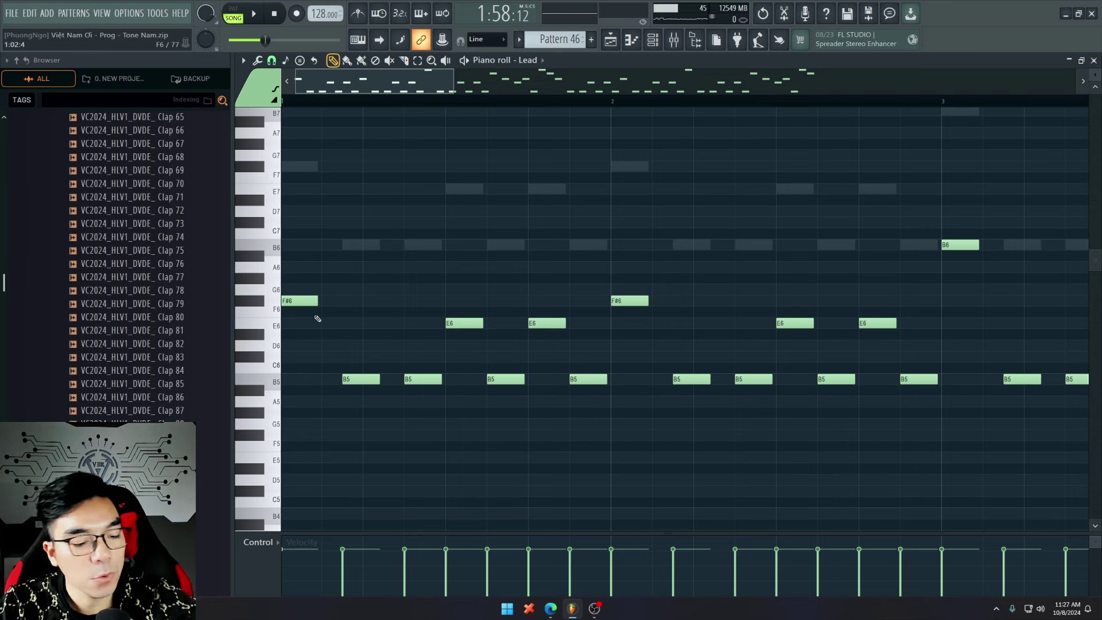
{"action": "key", "text": "space"}
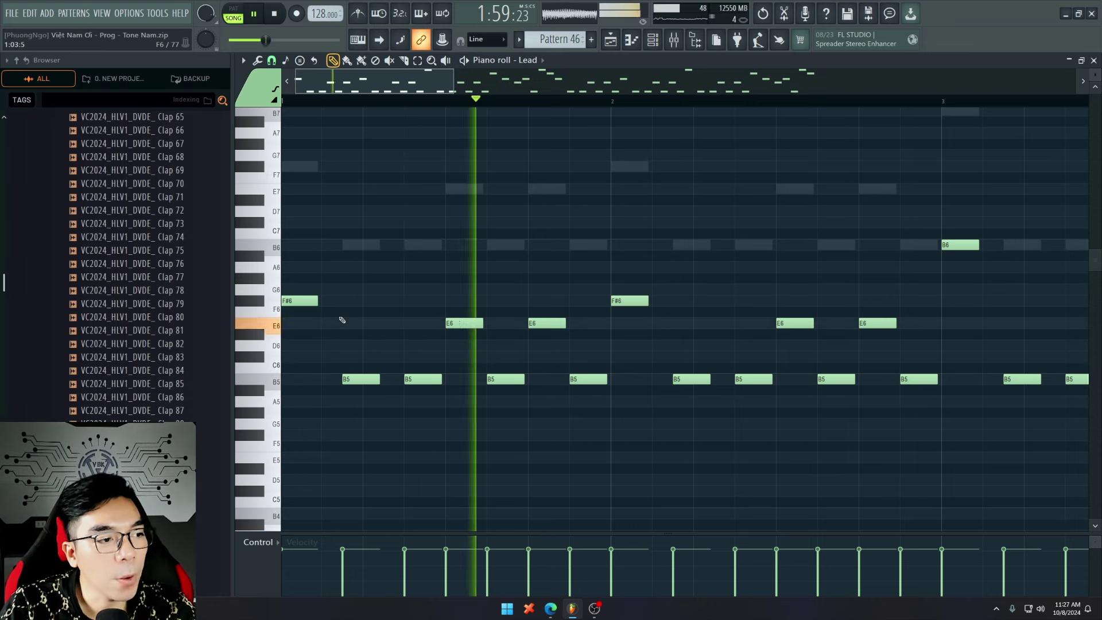
{"action": "key", "text": "space"}
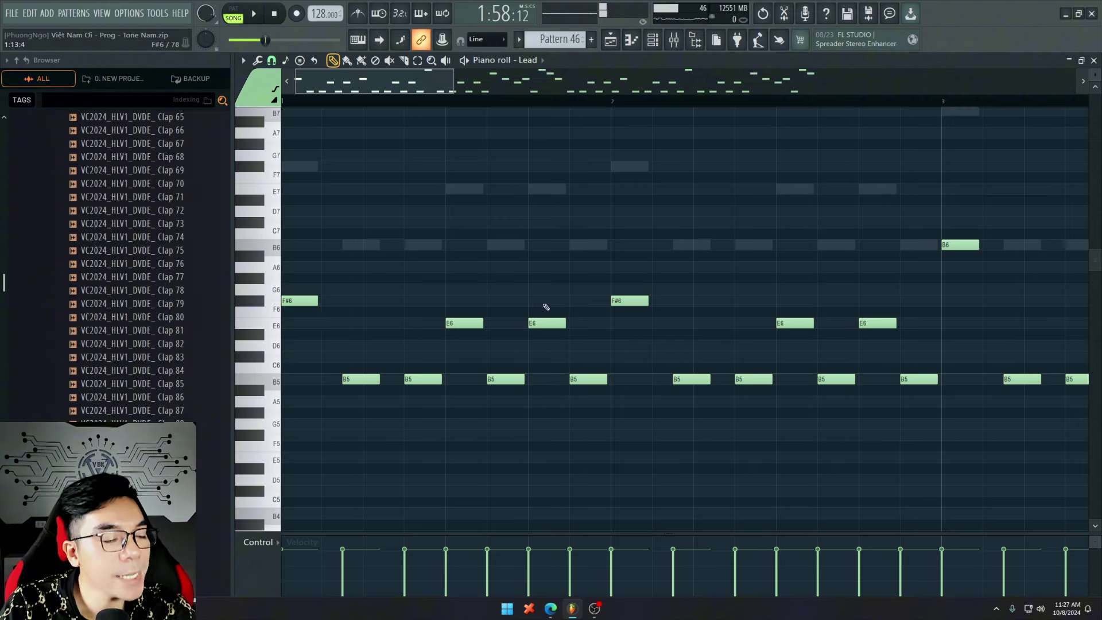
Step: Solo the Lead channel, open its Sylenth1 synth, and show Part A's amp envelope during playback
{"action": "key", "text": "F6"}
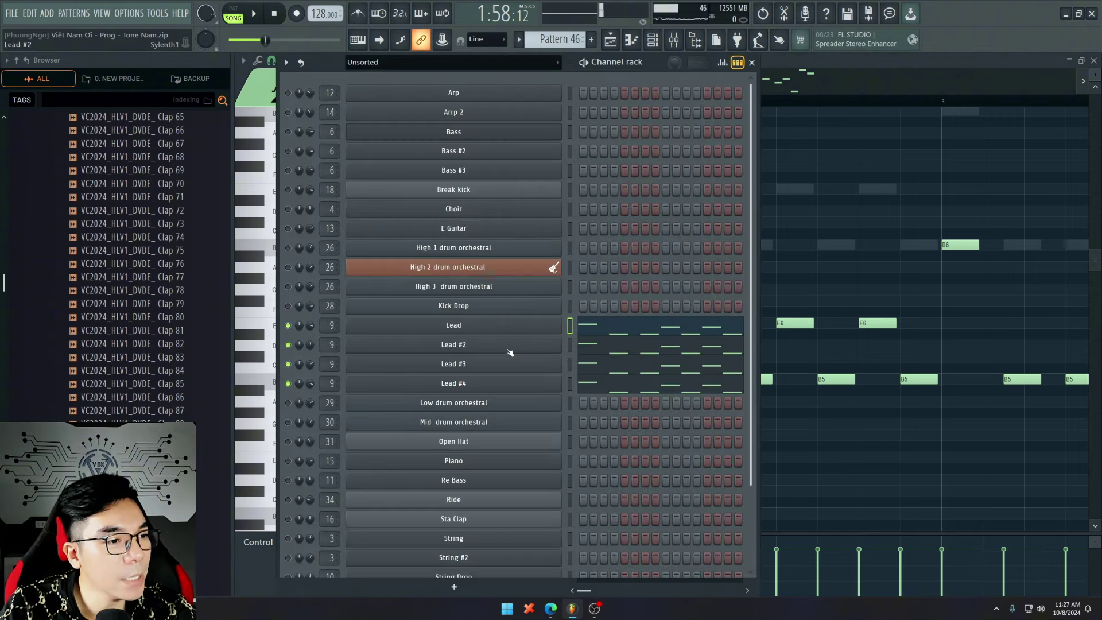
{"action": "left_click", "coordinate": [458, 326]}
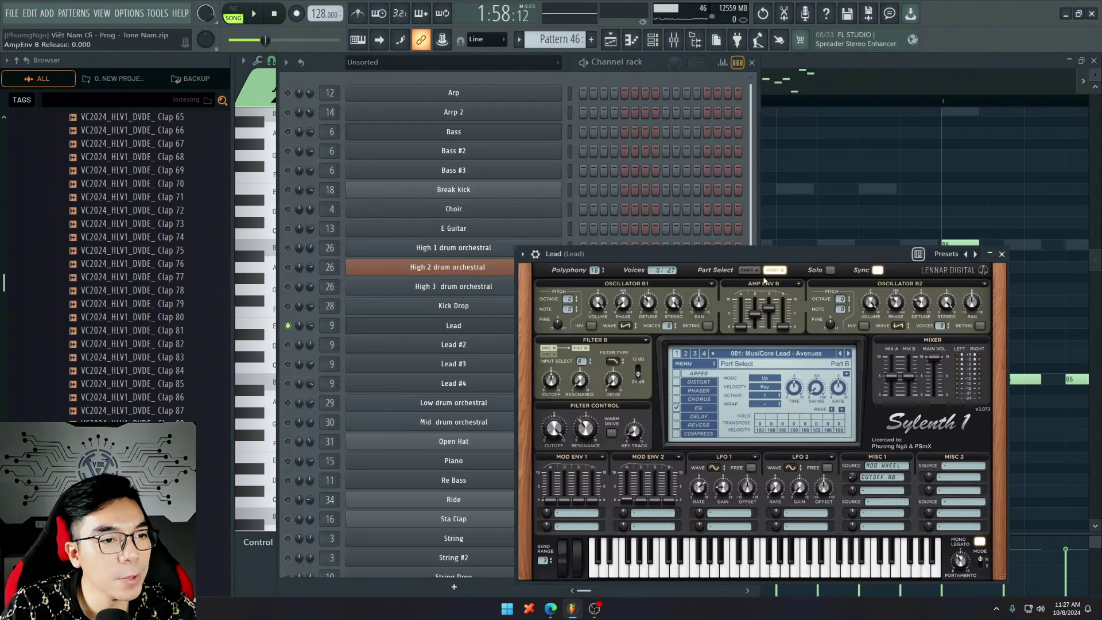
{"action": "left_click", "coordinate": [749, 269]}
{"action": "key", "text": "space"}
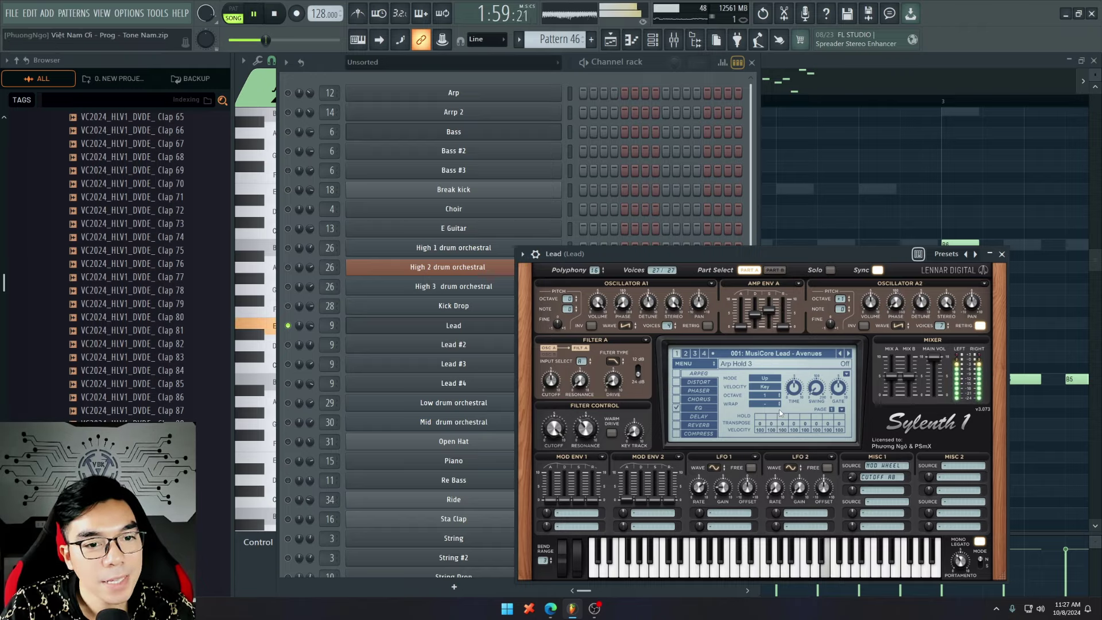
Step: Return to the arrangement, unsolo Track 11, play the full drop, and re-enable all channels
{"action": "key", "text": "F5"}
{"action": "key", "text": "space"}
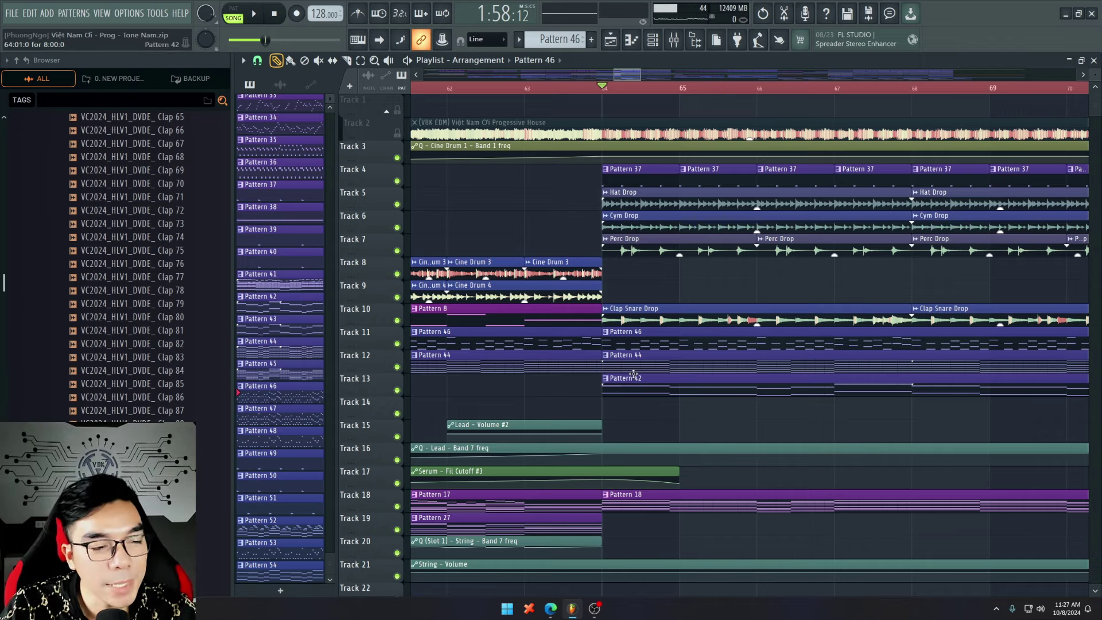
{"action": "key", "text": "space"}
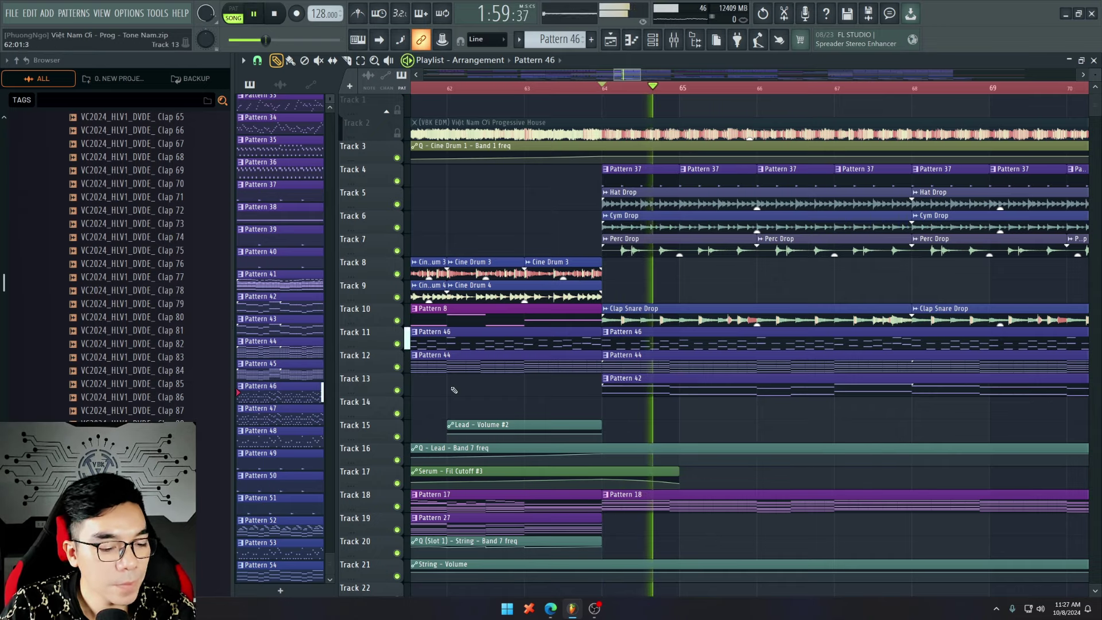
{"action": "key", "text": "F6"}
{"action": "left_click", "coordinate": [288, 191], "text": "ctrl"}
{"action": "left_click", "coordinate": [288, 191], "text": "ctrl"}
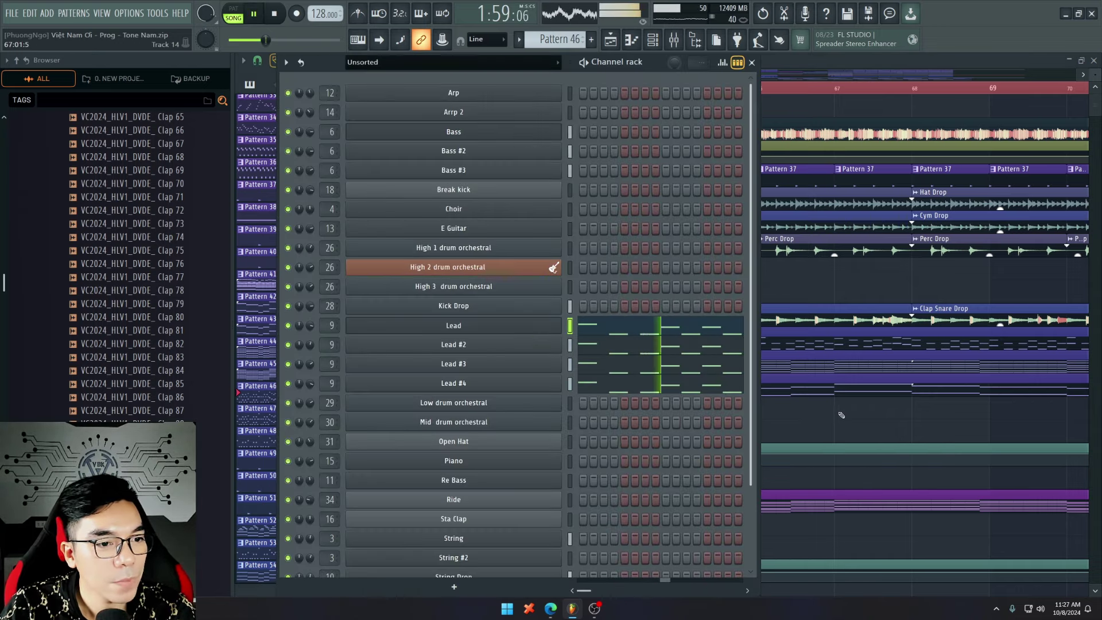
Step: Mute Lead #2, Lead #3, Lead #4 and Low drum orchestral, and play the drop with only the main Lead layer
{"action": "key", "text": "F6"}
{"action": "double_click", "coordinate": [629, 349]}
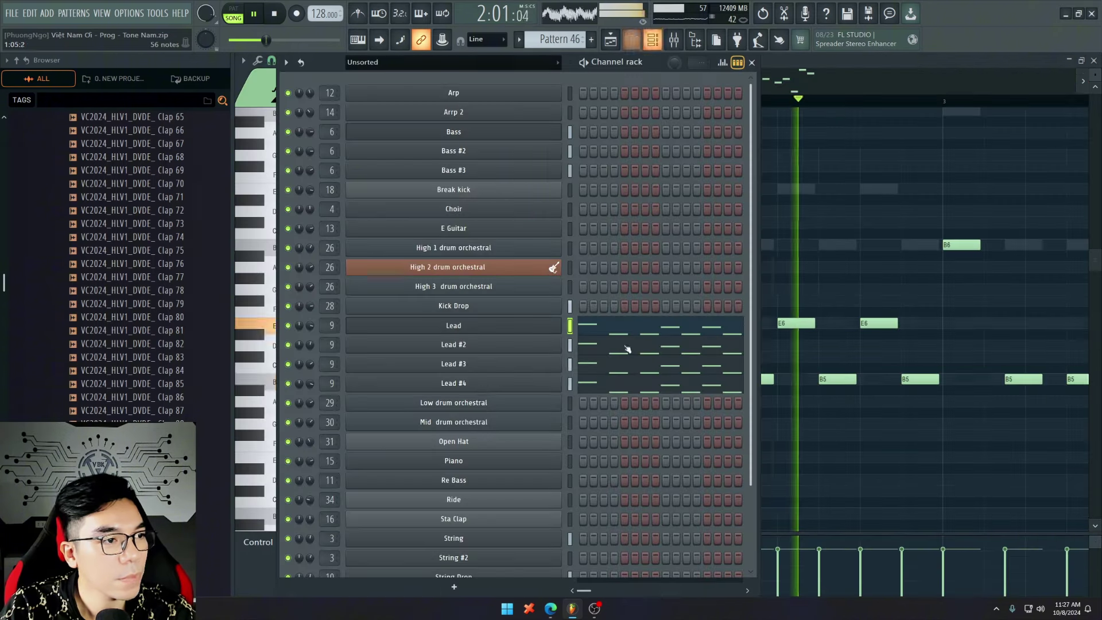
{"action": "key", "text": "space"}
{"action": "left_click", "coordinate": [288, 345]}
{"action": "left_click", "coordinate": [288, 363]}
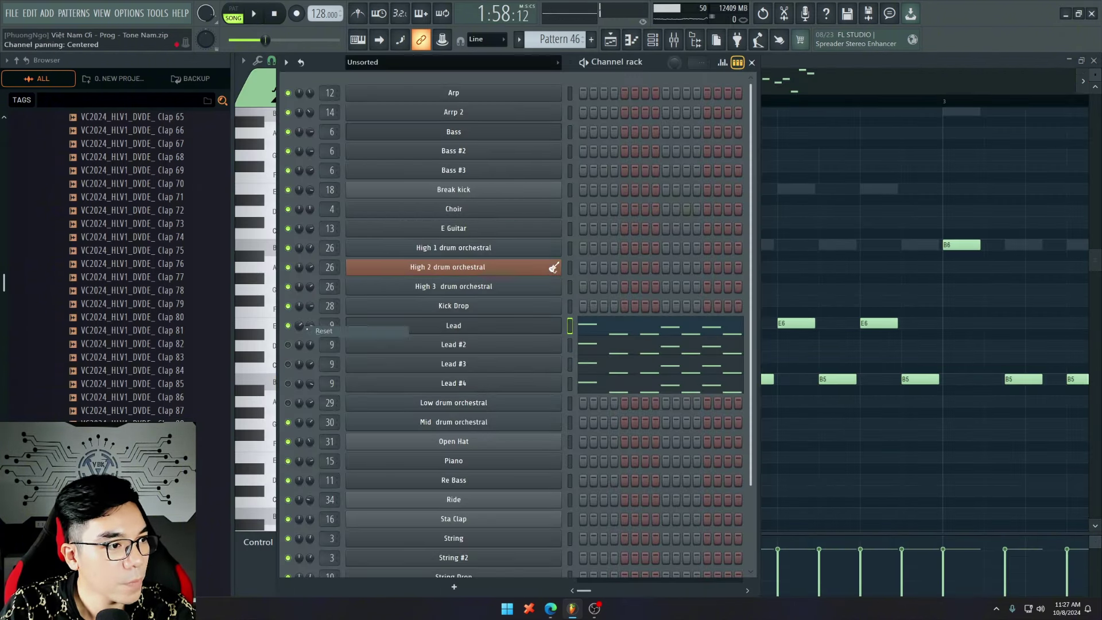
{"action": "key", "text": "space"}
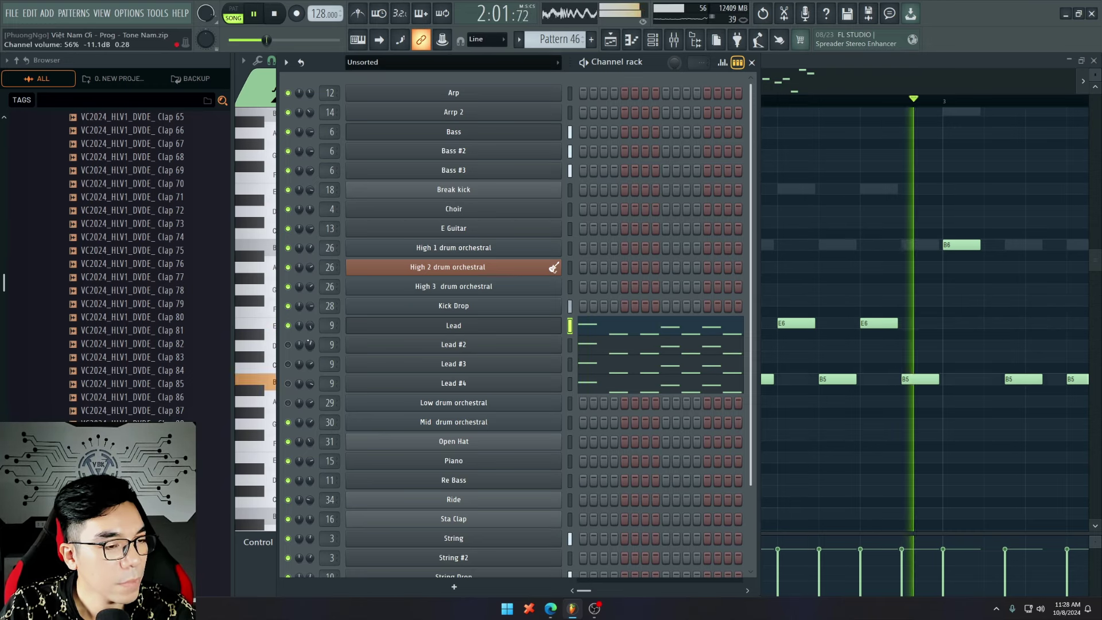
{"action": "key", "text": "space"}
Step: Undo the recent channel mute and track solo changes to get back to the soloed Lead
{"action": "key", "text": "ctrl+z"}
{"action": "key", "text": "ctrl+z"}
{"action": "key", "text": "ctrl+z"}
{"action": "key", "text": "ctrl+z"}
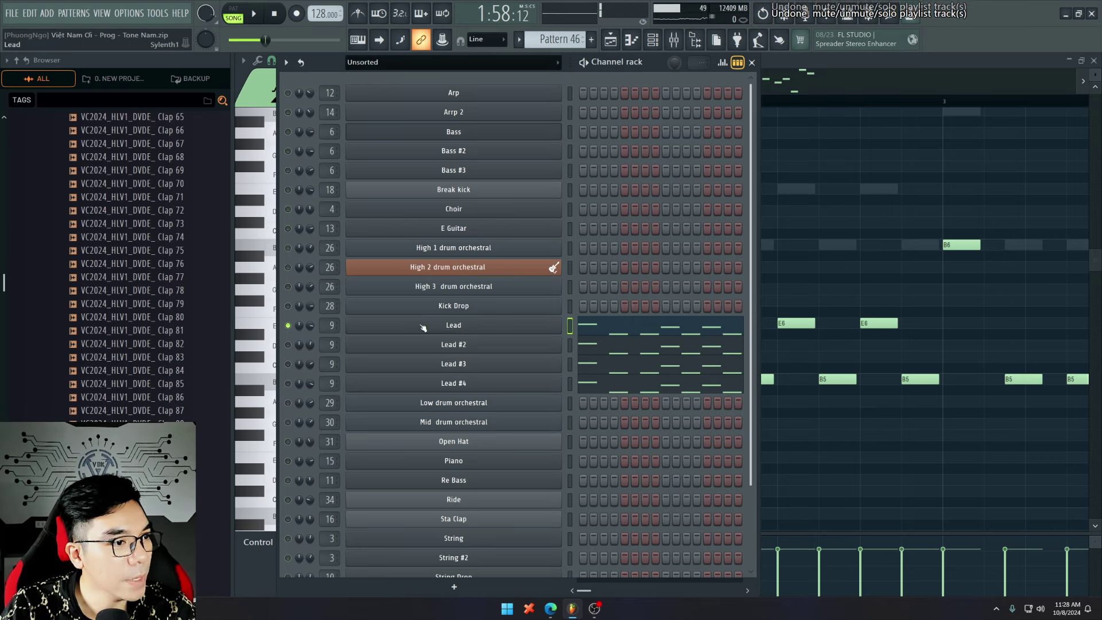
Step: Raise the Lead synth's amp envelope release to about 1.9 on Part B and 3.2 on Part A, auditioning the soloed Lead
{"action": "left_click", "coordinate": [450, 325]}
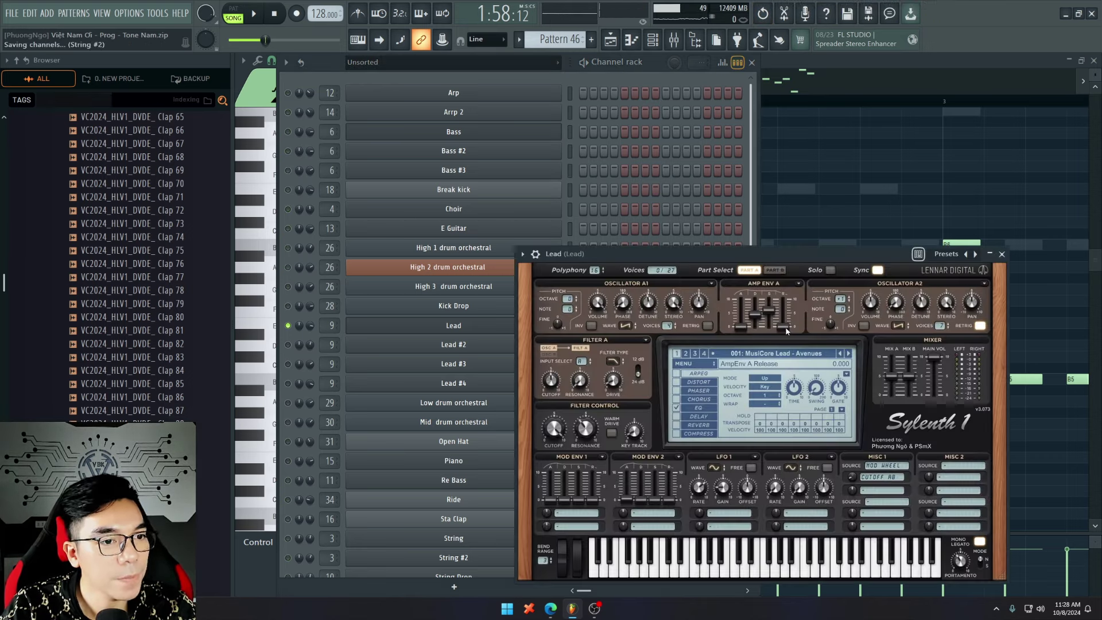
{"action": "key", "text": "ctrl+z"}
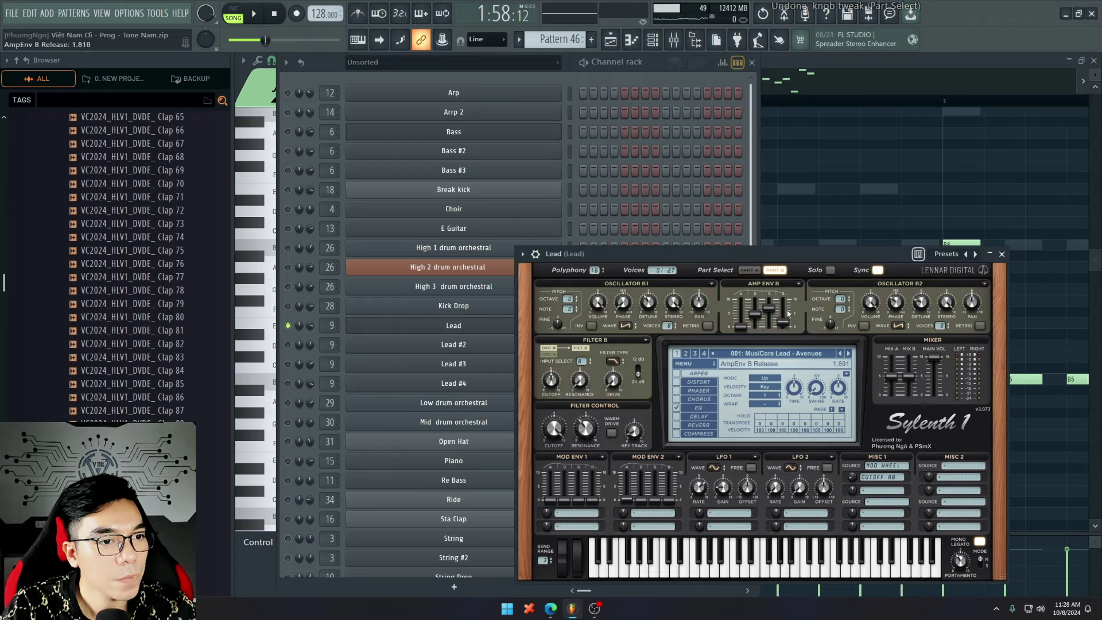
{"action": "key", "text": "space"}
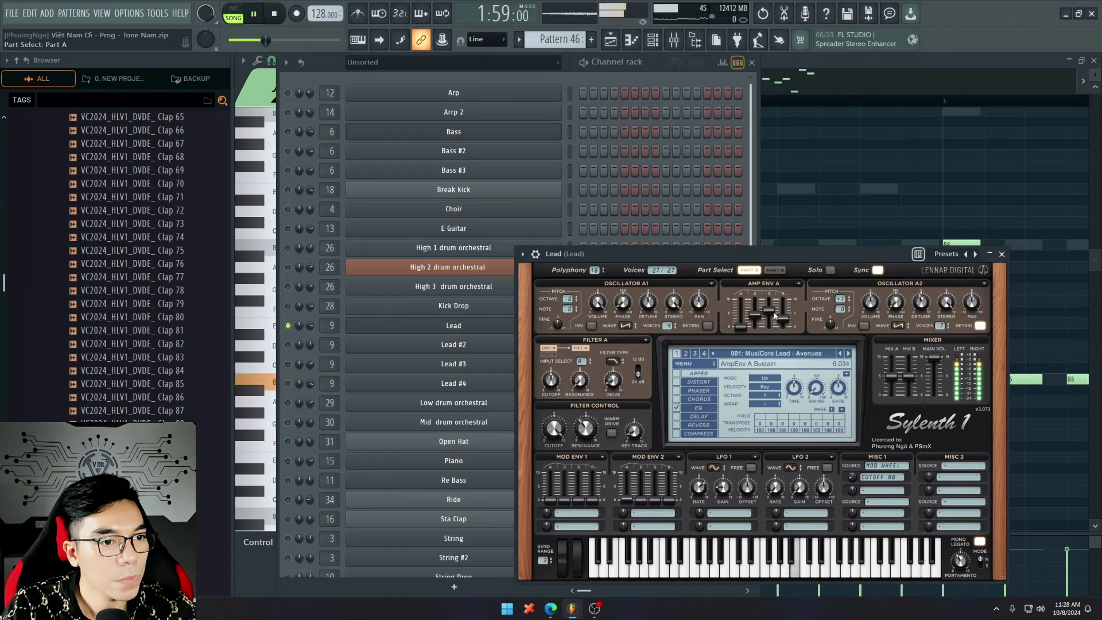
{"action": "left_click_drag", "start_coordinate": [786, 313], "coordinate": [785, 305]}
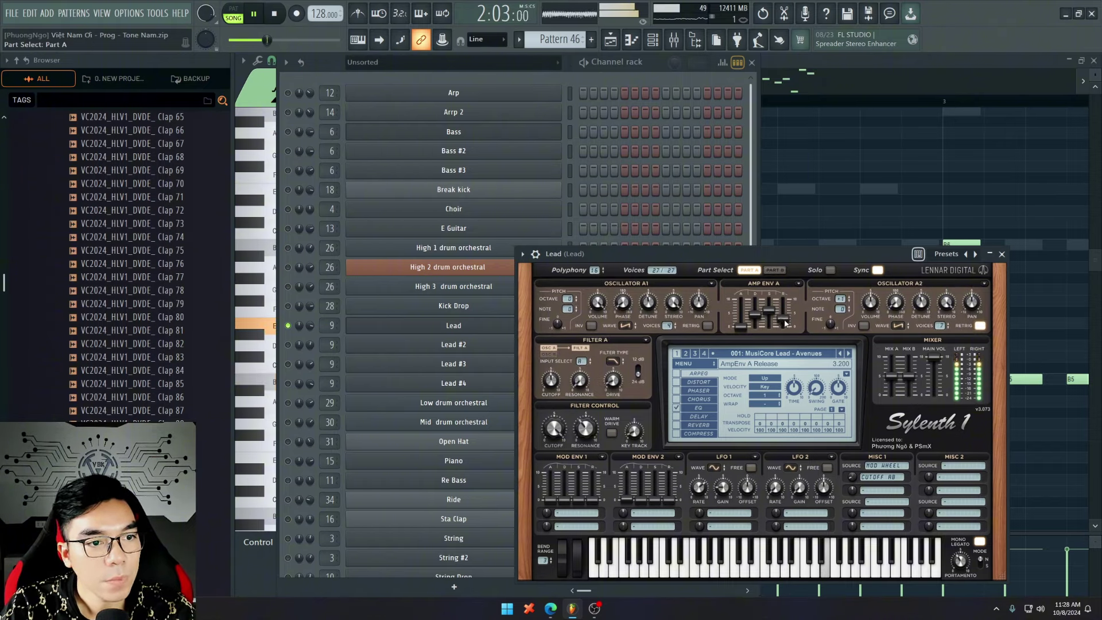
{"action": "key", "text": "F5"}
{"action": "key", "text": "space"}
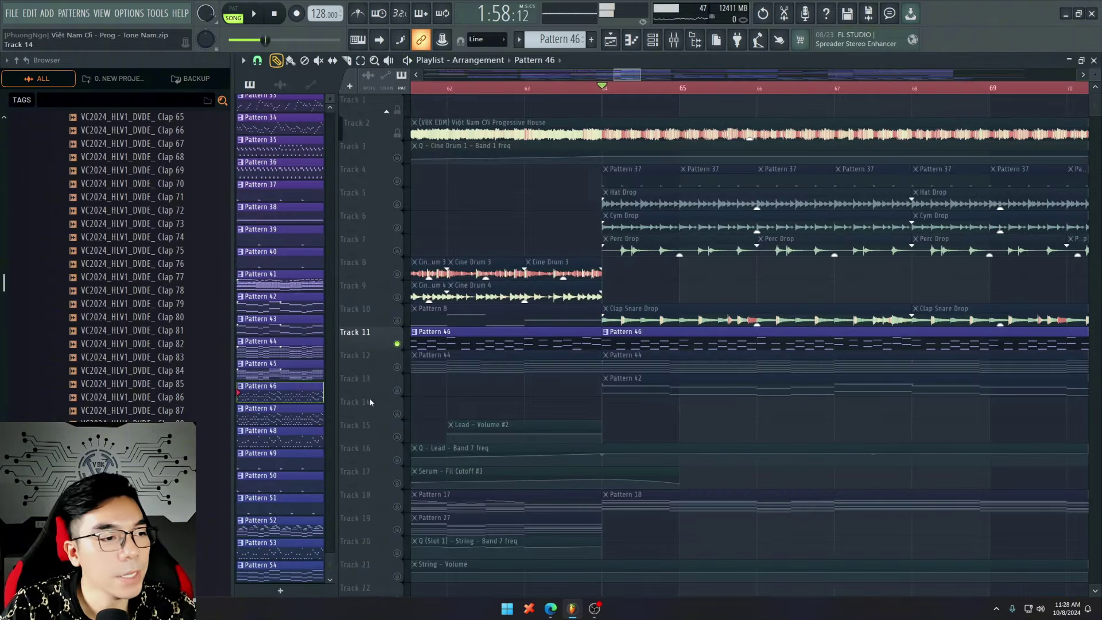
Step: Unsolo Track 11 and play the full drop from bar 64 with the longer lead release
{"action": "right_click", "coordinate": [397, 392]}
{"action": "key", "text": "space"}
{"action": "scroll", "coordinate": [610, 415], "scroll_direction": "down", "scroll_amount": 3}
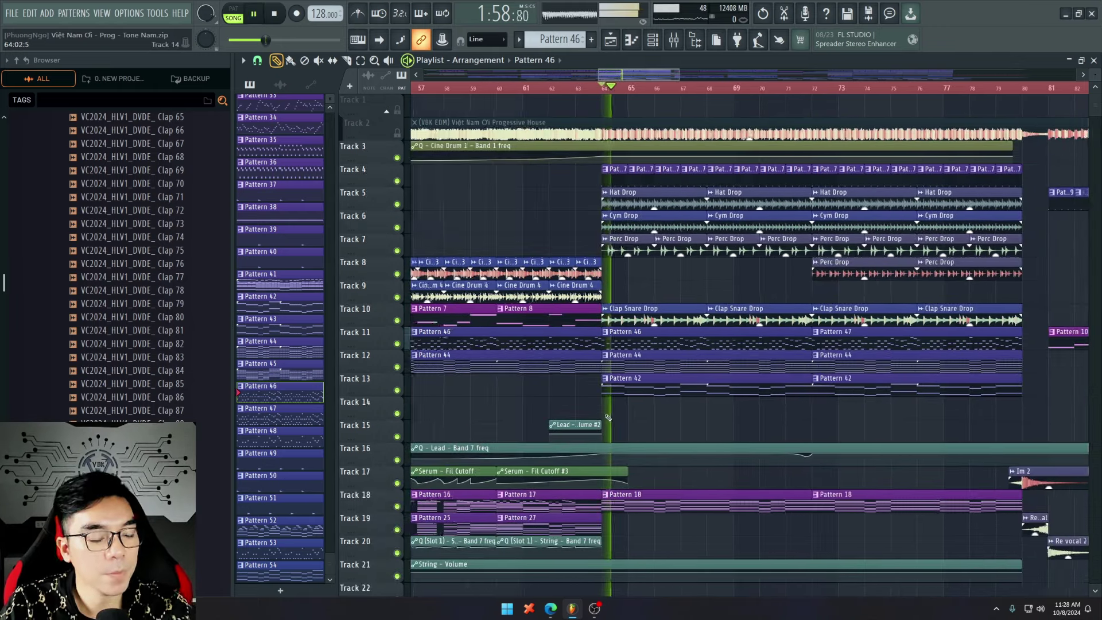
{"action": "key", "text": "F6"}
{"action": "key", "text": "space"}
{"action": "key", "text": "space"}
{"action": "key", "text": "F6"}
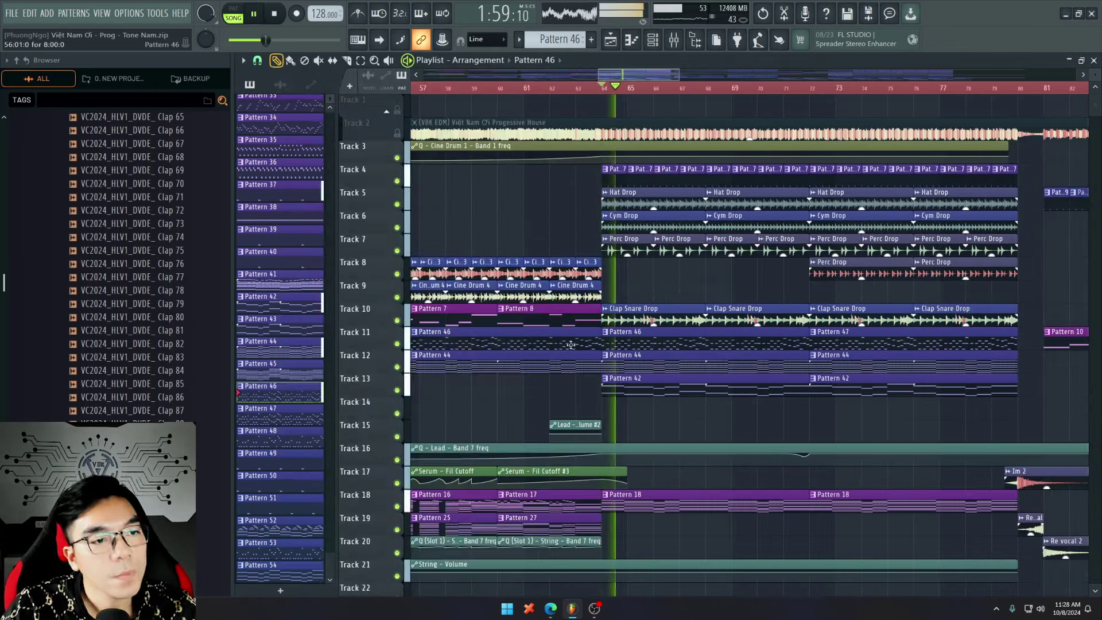
Step: Solo Track 4 and play the drop from bar 64, bringing in Track 5 (Hat Drop) and Track 6 (Cym Drop)
{"action": "key", "text": "space"}
{"action": "scroll", "coordinate": [661, 369], "scroll_direction": "up", "scroll_amount": 2}
{"action": "right_click", "coordinate": [397, 181]}
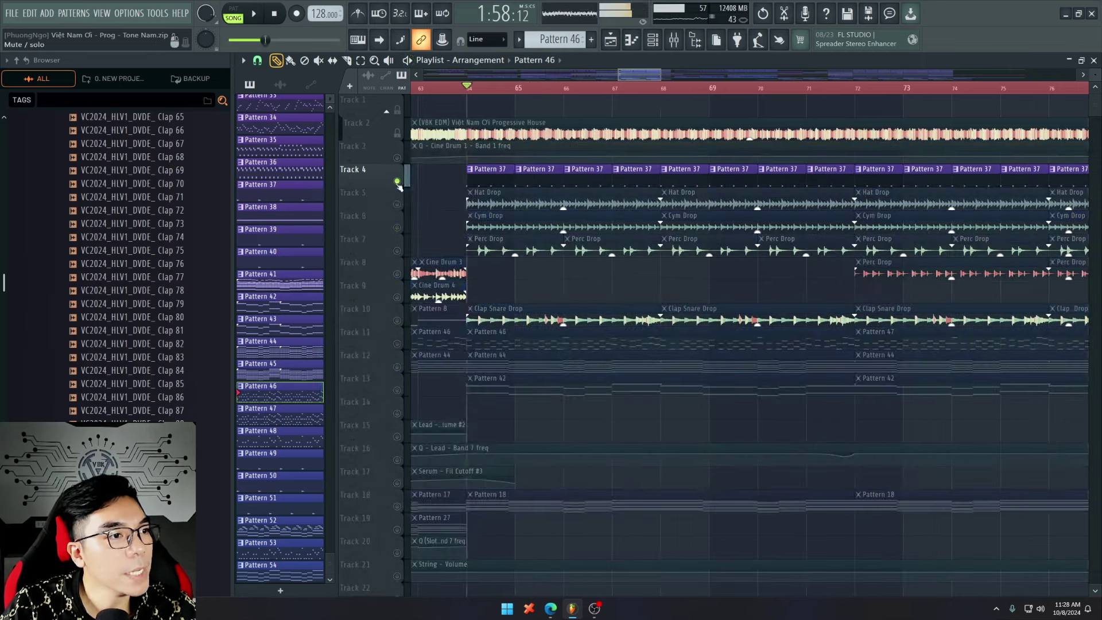
{"action": "key", "text": "space"}
{"action": "left_click", "coordinate": [397, 204]}
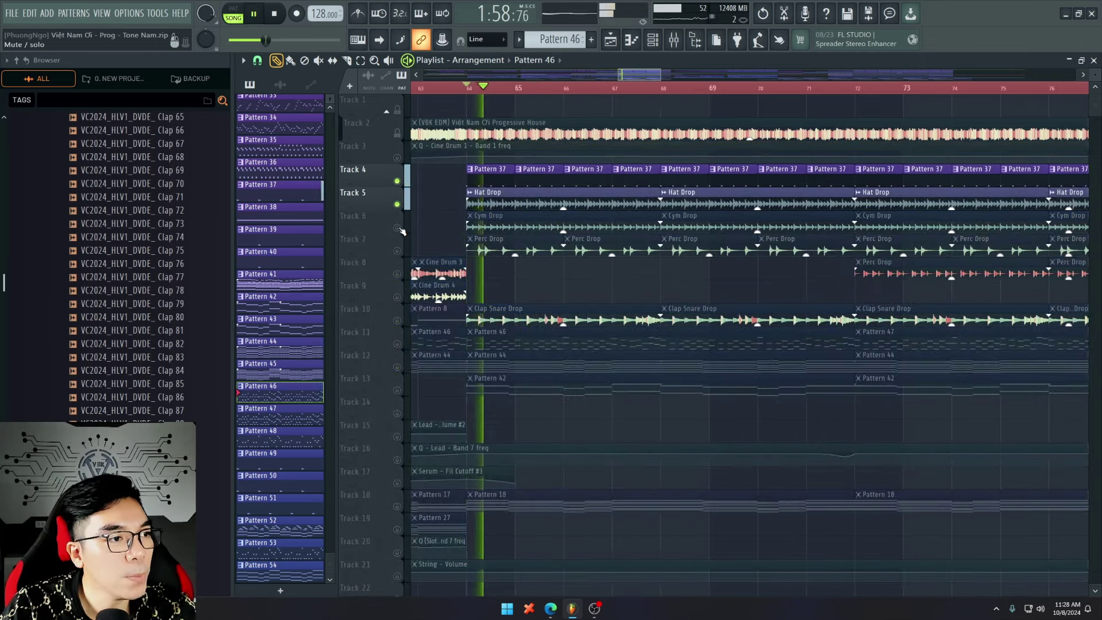
{"action": "left_click", "coordinate": [397, 227]}
{"action": "key", "text": "space"}
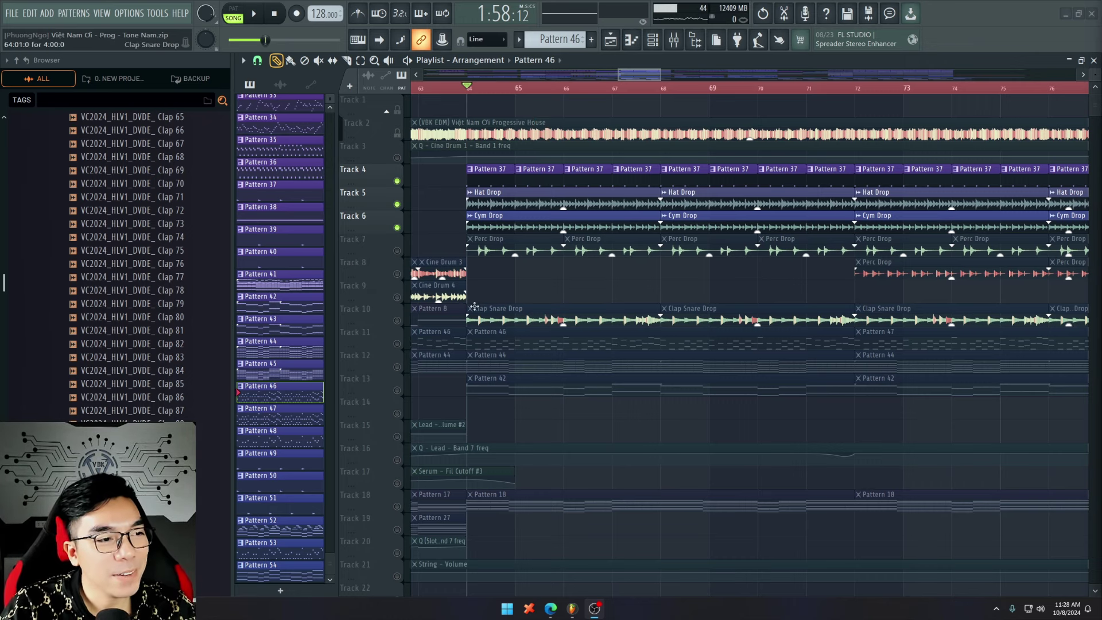
Step: Solo Track 10 with the Clap Snare Drop and add the Perc, Cym and Hat Drop tracks one by one during playback
{"action": "right_click", "coordinate": [396, 251]}
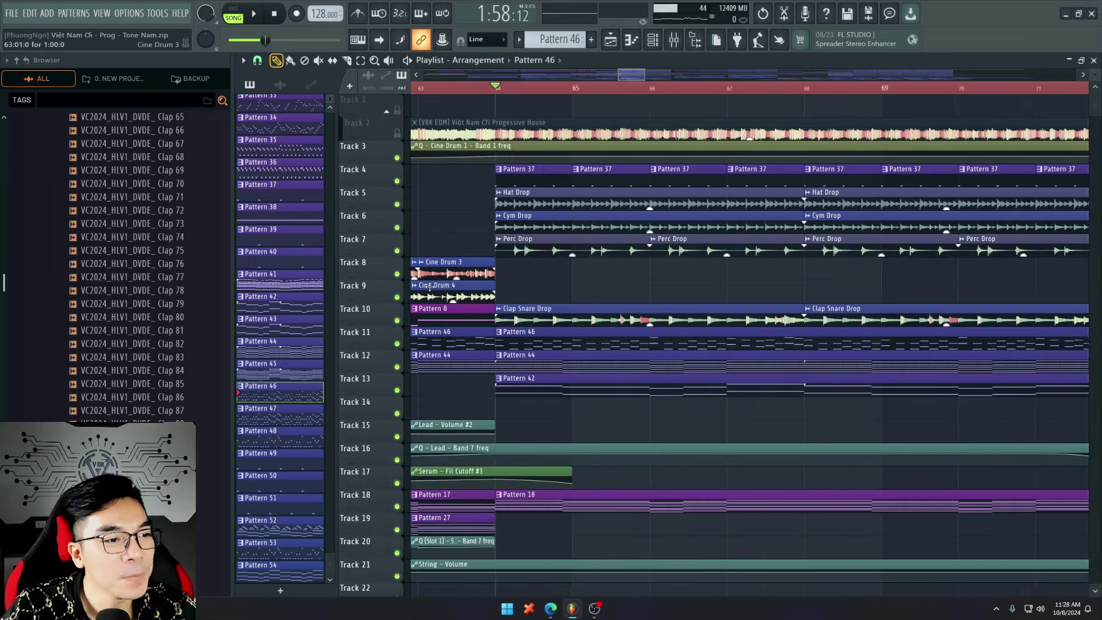
{"action": "scroll", "coordinate": [416, 298], "scroll_direction": "down", "scroll_amount": 2}
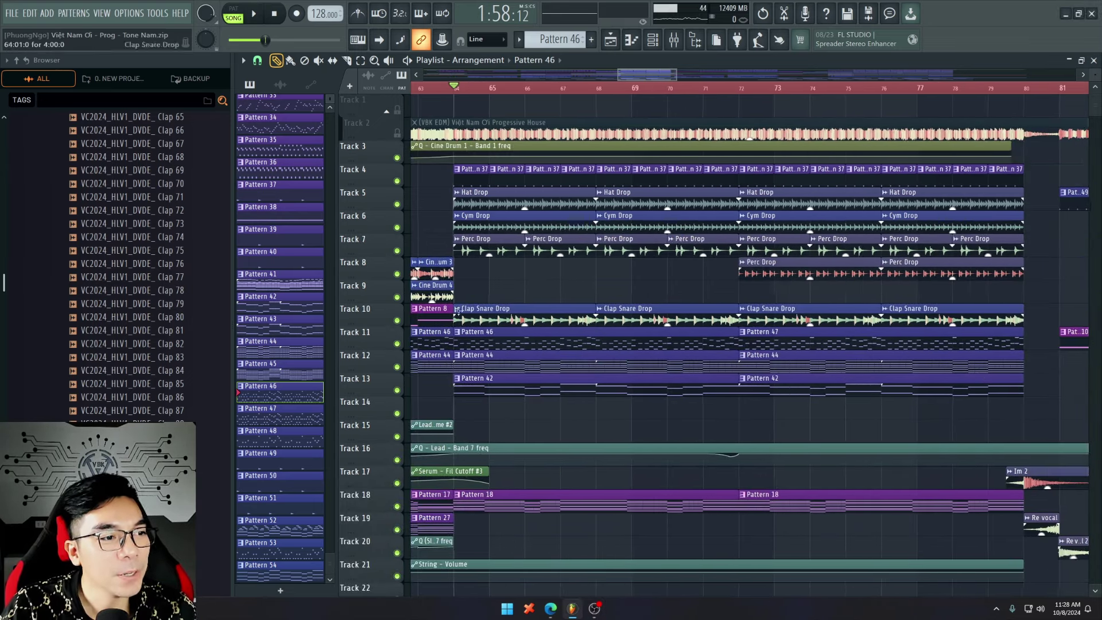
{"action": "right_click", "coordinate": [397, 321]}
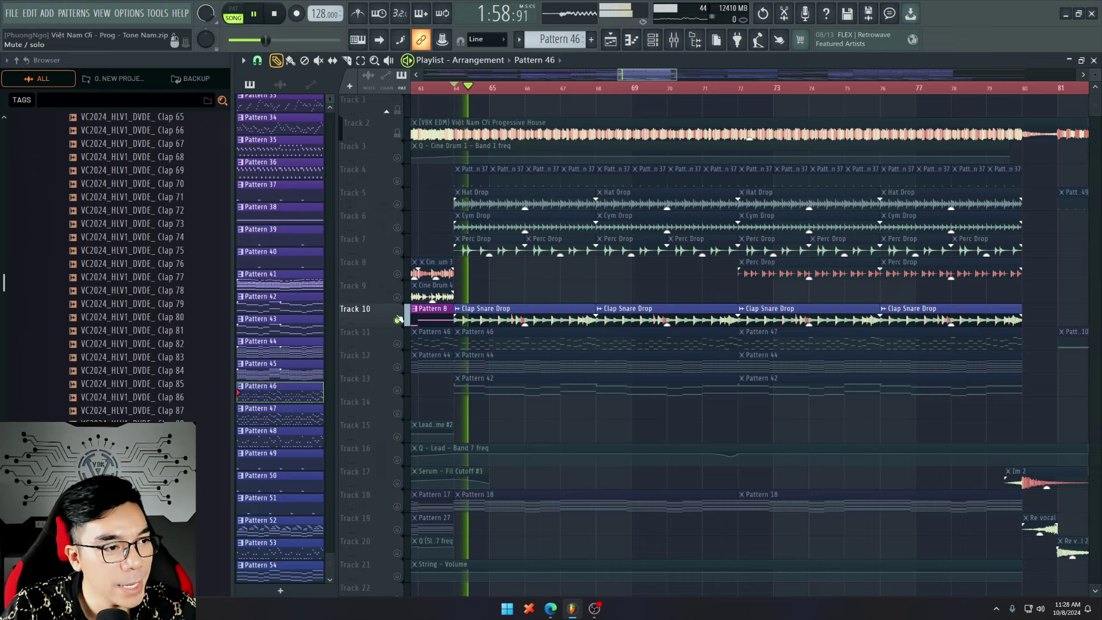
{"action": "scroll", "coordinate": [399, 319], "scroll_direction": "up", "scroll_amount": 3}
{"action": "left_click", "coordinate": [396, 251]}
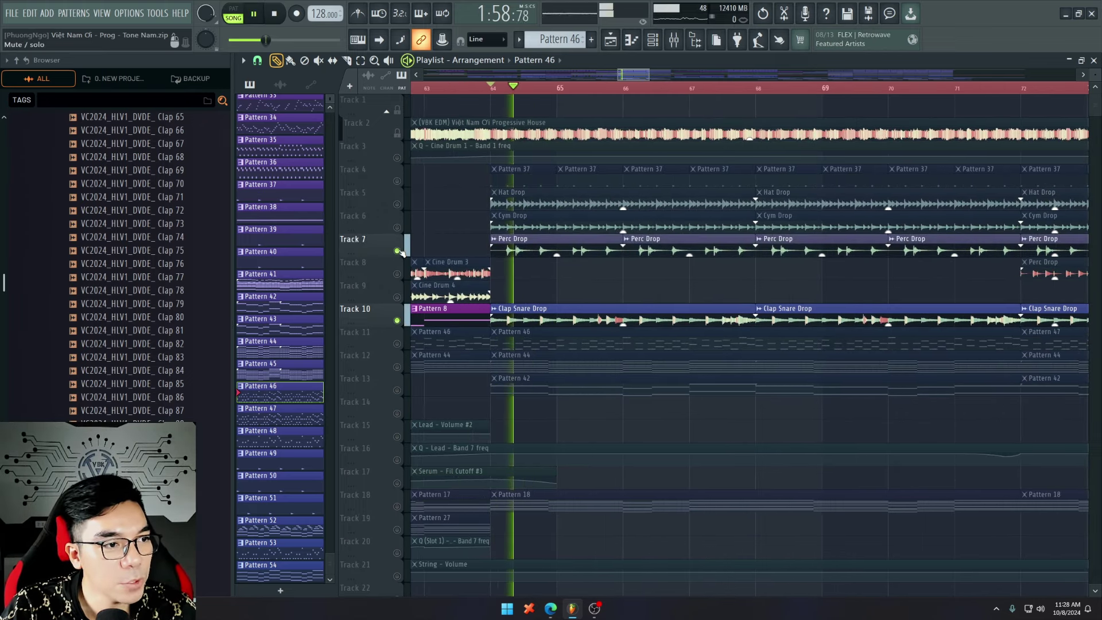
{"action": "left_click", "coordinate": [397, 227]}
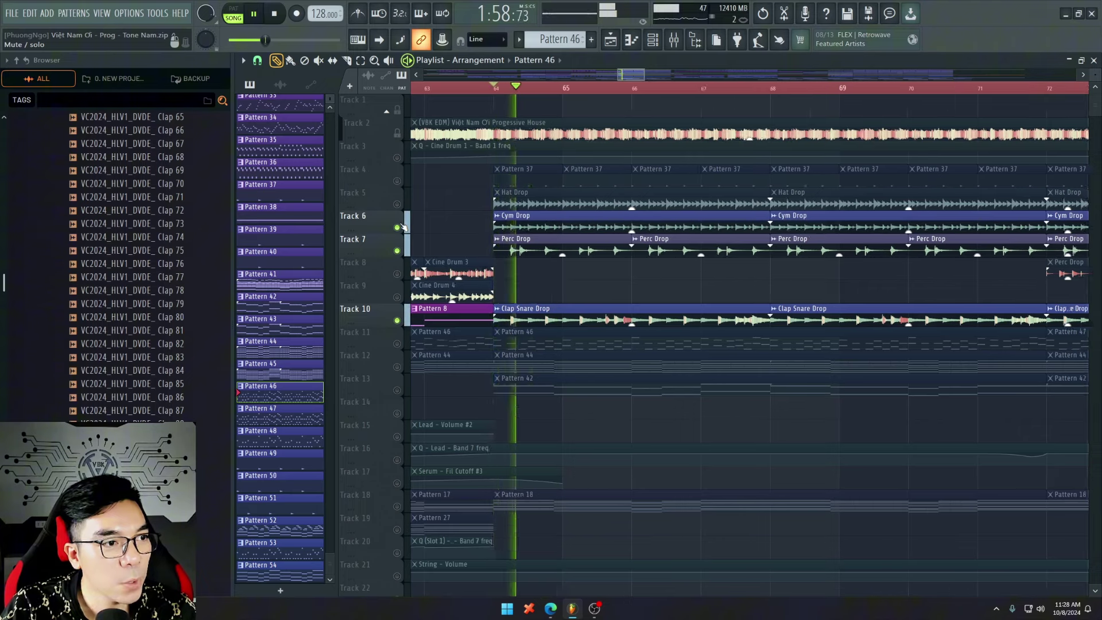
{"action": "left_click", "coordinate": [397, 204]}
Step: Bring Track 4 and Track 8 into the soloed drum group and audition the drop's full drum section
{"action": "scroll", "coordinate": [451, 211], "scroll_direction": "down", "scroll_amount": 1}
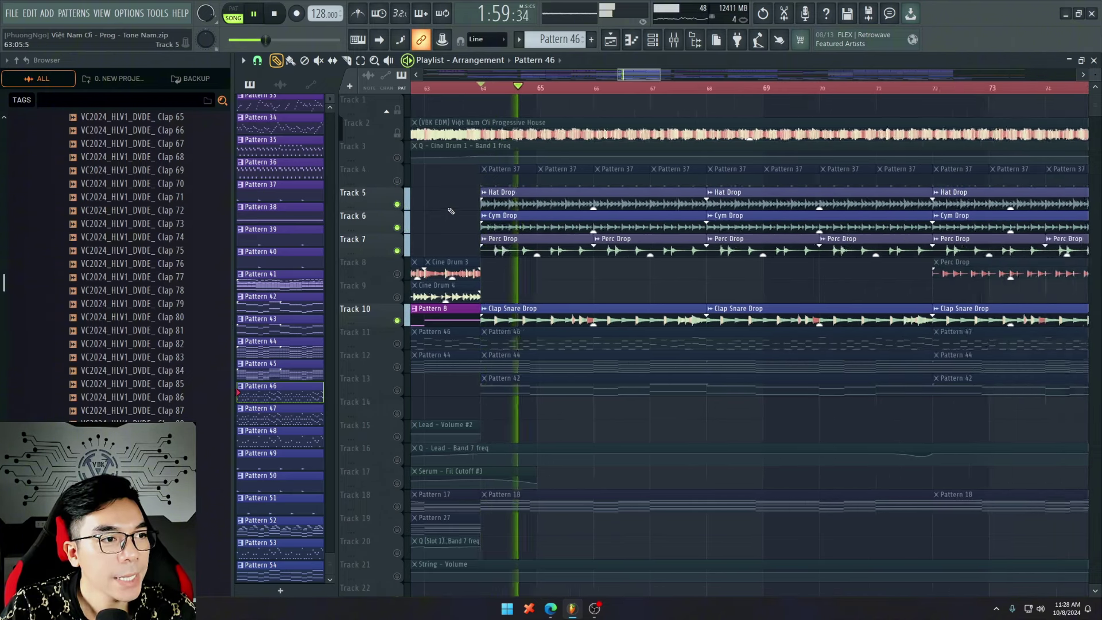
{"action": "left_click", "coordinate": [397, 180]}
{"action": "scroll", "coordinate": [392, 268], "scroll_direction": "down", "scroll_amount": 1}
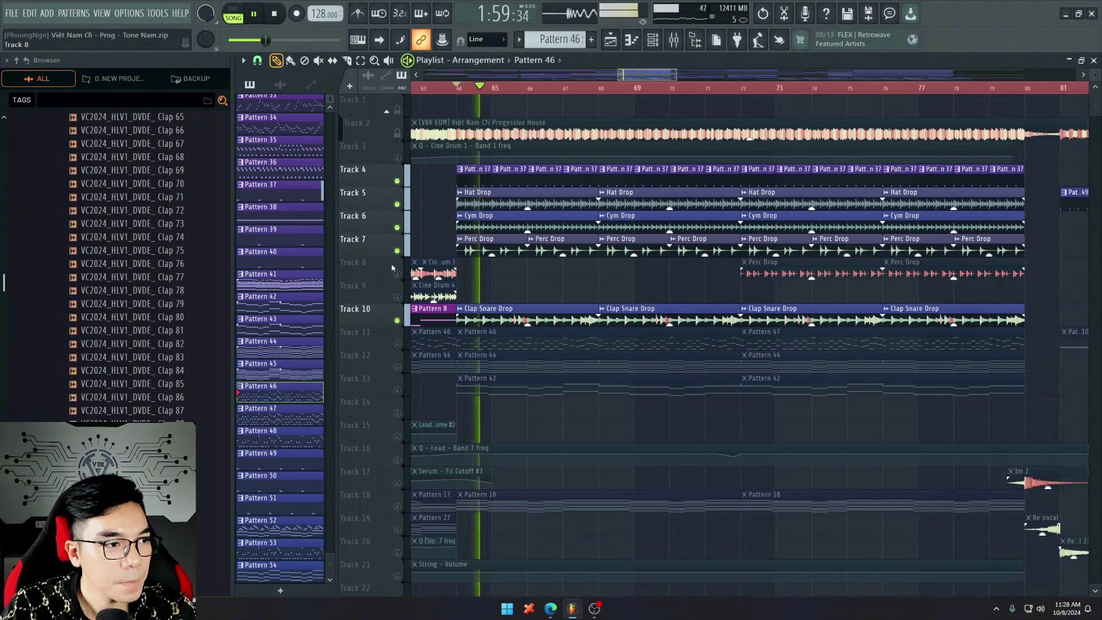
{"action": "left_click", "coordinate": [396, 273]}
{"action": "scroll", "coordinate": [396, 287], "scroll_direction": "up", "scroll_amount": 1}
{"action": "key", "text": "space"}
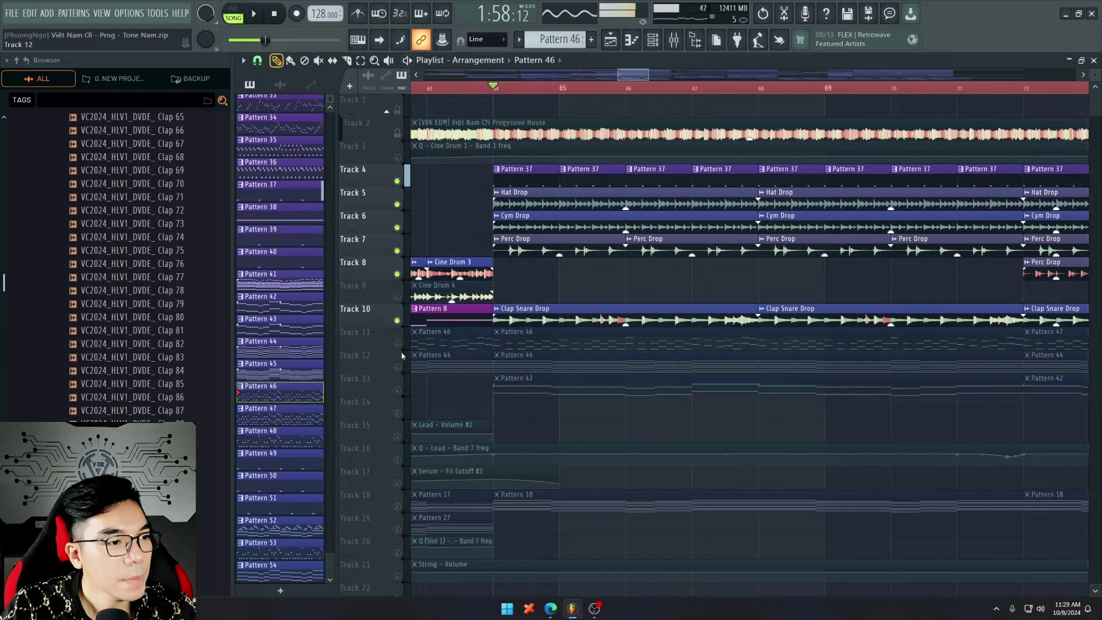
Step: Turn all tracks back on and play the full drop from bar 64
{"action": "left_click", "coordinate": [397, 344]}
{"action": "right_click", "coordinate": [397, 367]}
{"action": "right_click", "coordinate": [398, 367]}
{"action": "scroll", "coordinate": [488, 411], "scroll_direction": "down", "scroll_amount": 5}
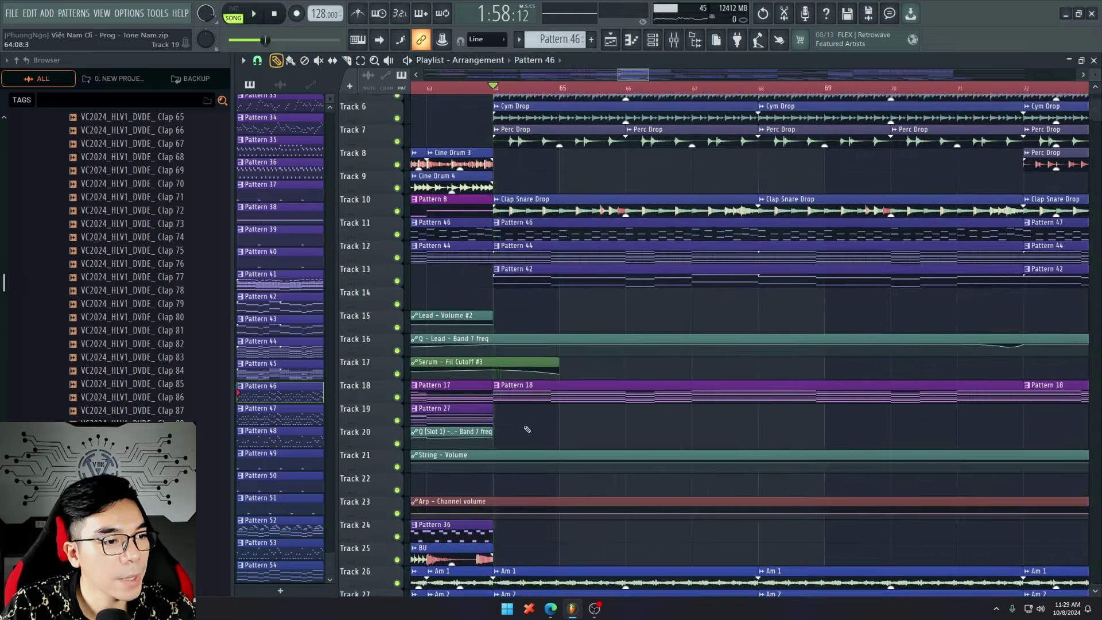
{"action": "key", "text": "space"}
{"action": "scroll", "coordinate": [537, 393], "scroll_direction": "down", "scroll_amount": 2}
{"action": "scroll", "coordinate": [321, 392], "scroll_direction": "up", "scroll_amount": 3}
{"action": "scroll", "coordinate": [398, 392], "scroll_direction": "up", "scroll_amount": 1}
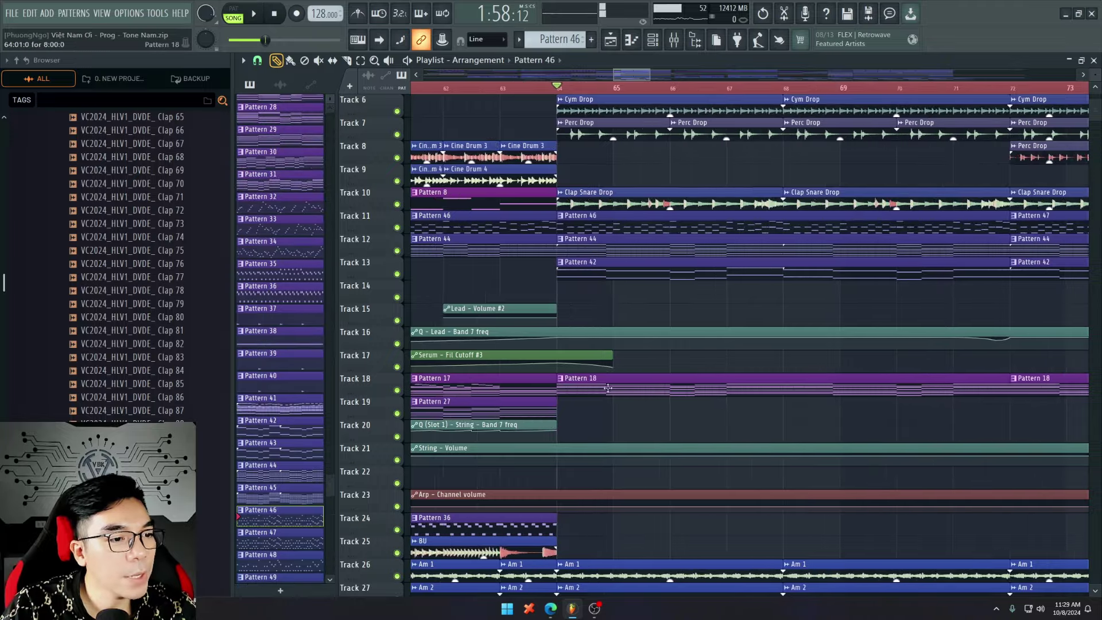
Step: Audition Track 18 soloed, delete its Pattern 18 clip at bar 64 and unsolo the track
{"action": "scroll", "coordinate": [541, 390], "scroll_direction": "down", "scroll_amount": 1}
{"action": "right_click", "coordinate": [397, 391]}
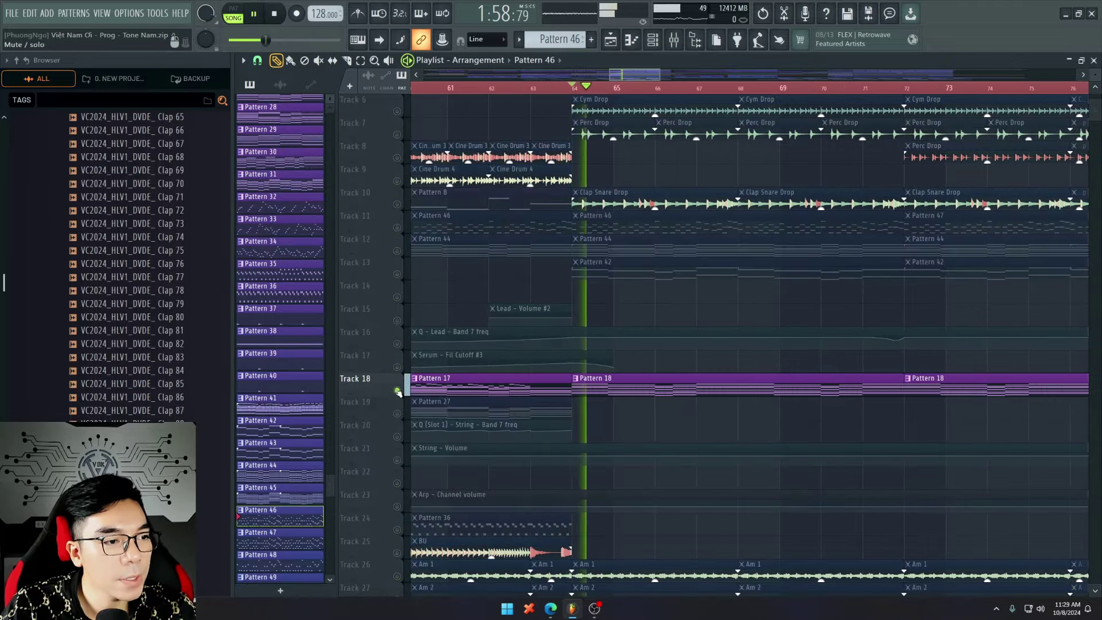
{"action": "scroll", "coordinate": [450, 390], "scroll_direction": "down", "scroll_amount": 2}
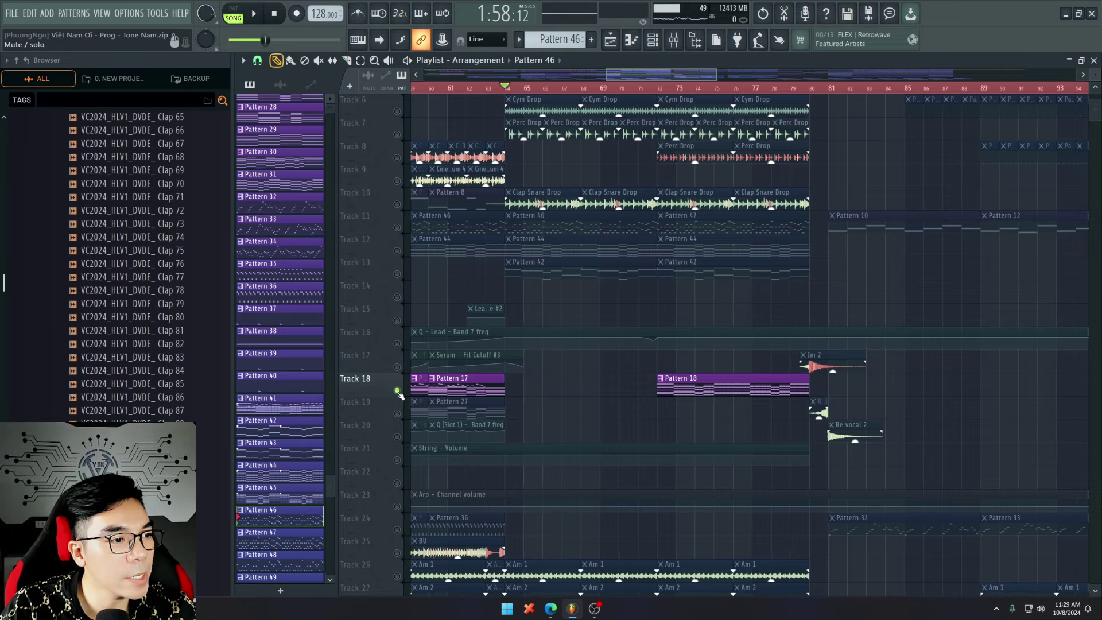
{"action": "right_click", "coordinate": [397, 390]}
Step: Play the full mix from bar 60 into the drop without the first Pattern 18 clip
{"action": "scroll", "coordinate": [577, 112], "scroll_direction": "down", "scroll_amount": 2}
{"action": "scroll", "coordinate": [568, 97], "scroll_direction": "up", "scroll_amount": 1}
{"action": "left_click", "coordinate": [561, 89]}
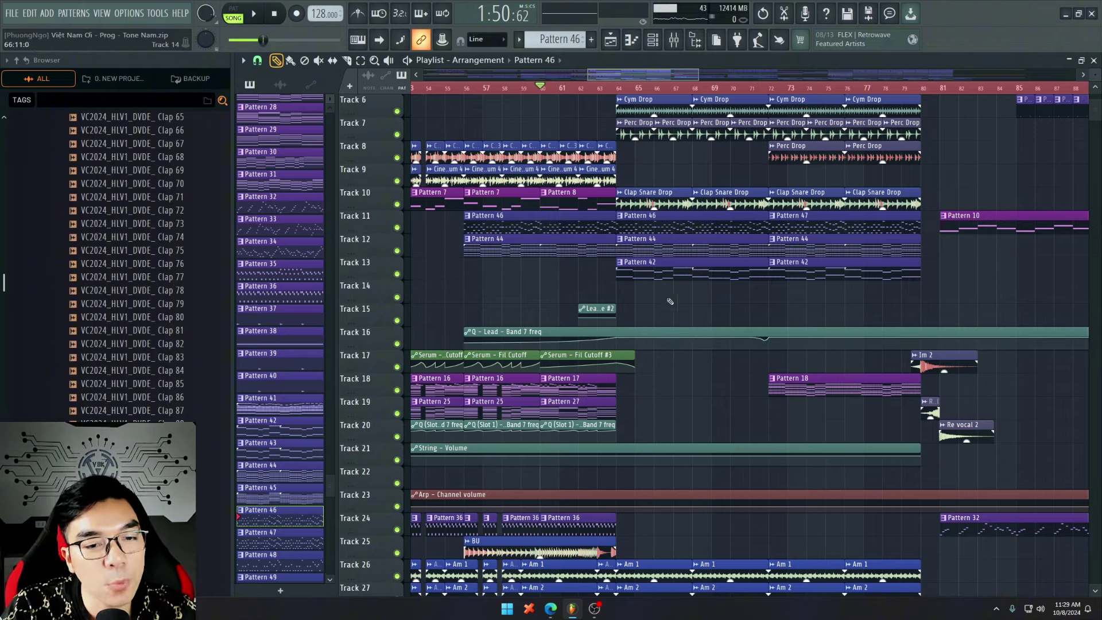
{"action": "key", "text": "space"}
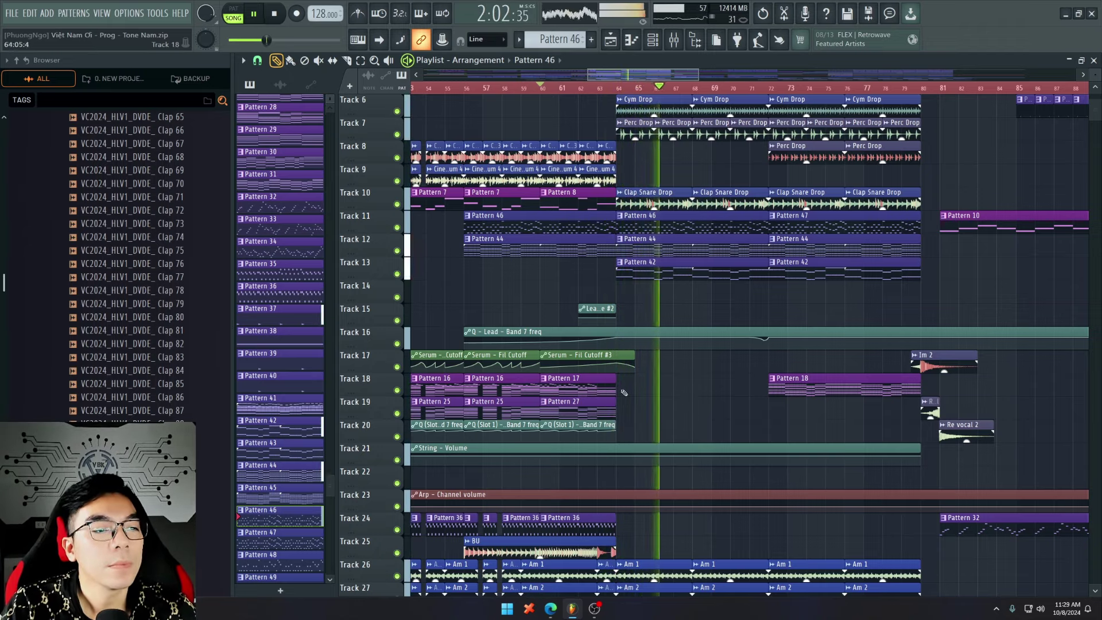
Step: Place Pattern 18 back on Track 18 at bar 64 during playback and listen into the second half of the drop
{"action": "left_click", "coordinate": [674, 393]}
{"action": "right_click", "coordinate": [677, 393]}
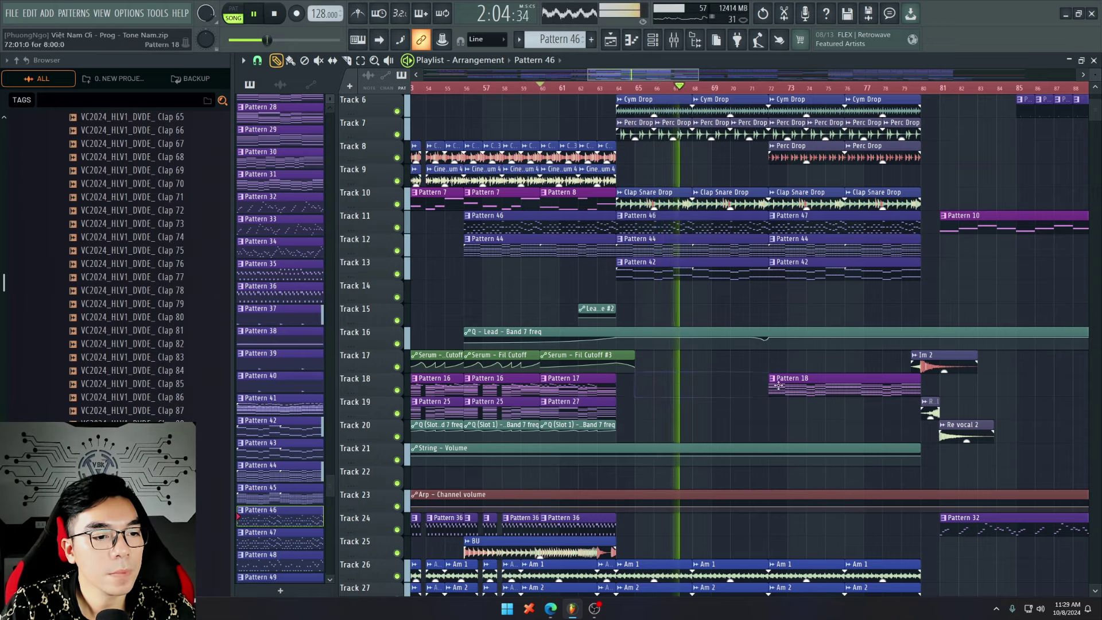
{"action": "left_click", "coordinate": [778, 386]}
{"action": "left_click", "coordinate": [622, 393]}
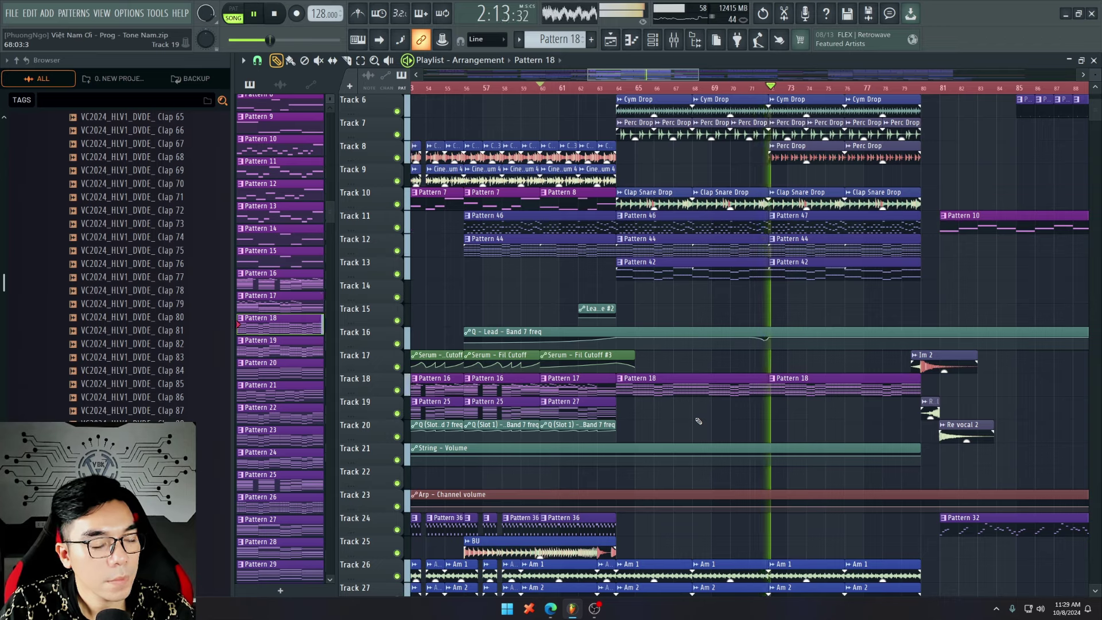
{"action": "key", "text": "space"}
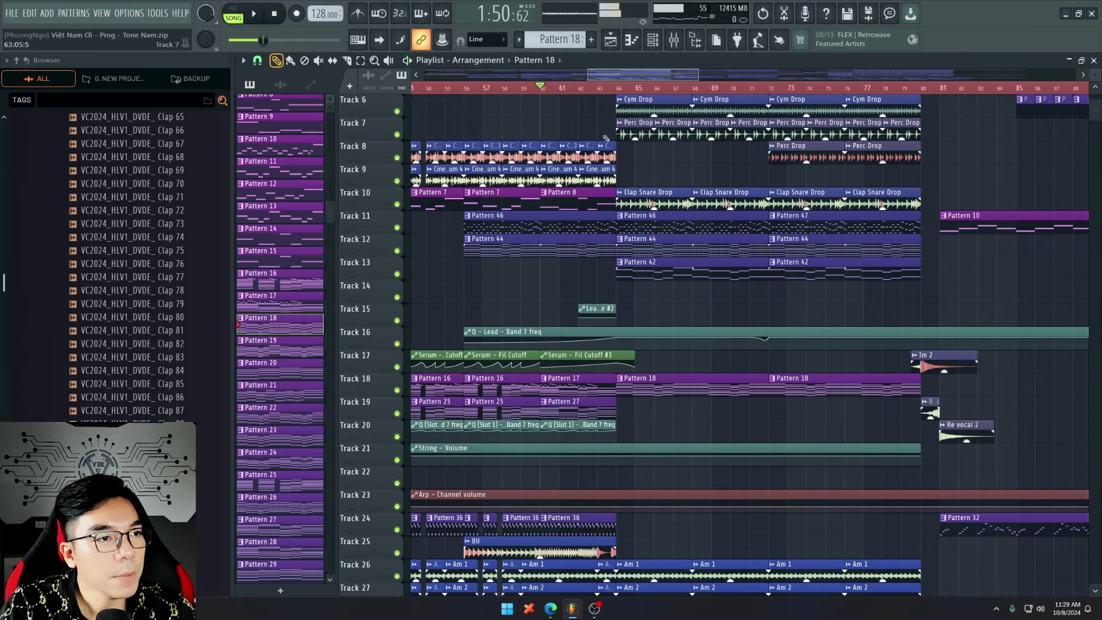
Step: Solo Track 18, play its Pattern 18 part from bar 62 into the drop and unsolo it
{"action": "right_click", "coordinate": [401, 391]}
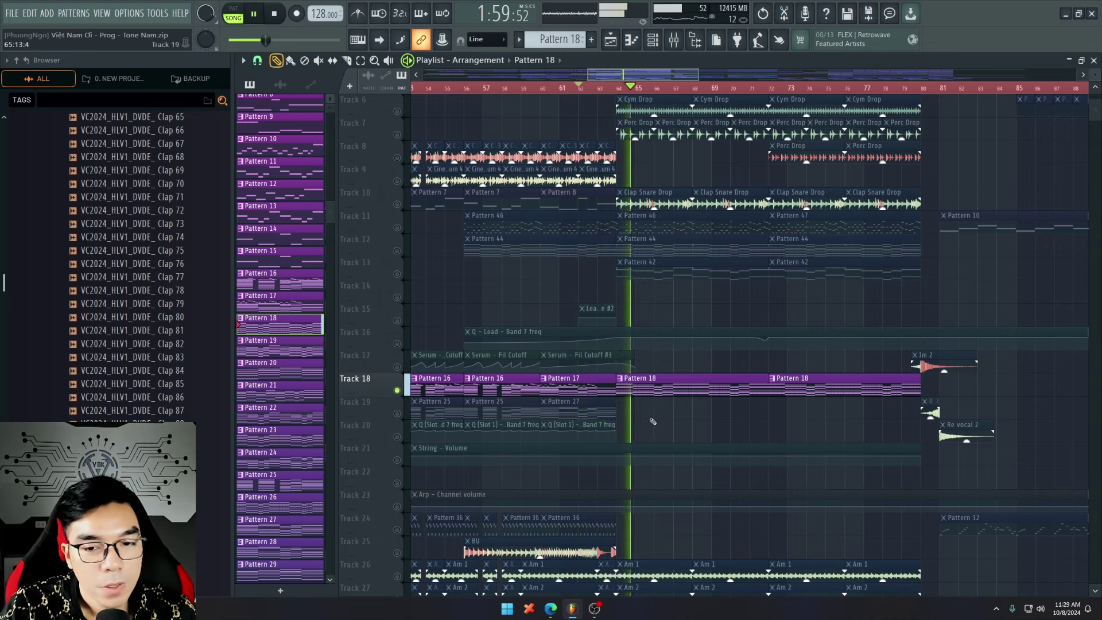
{"action": "key", "text": "space"}
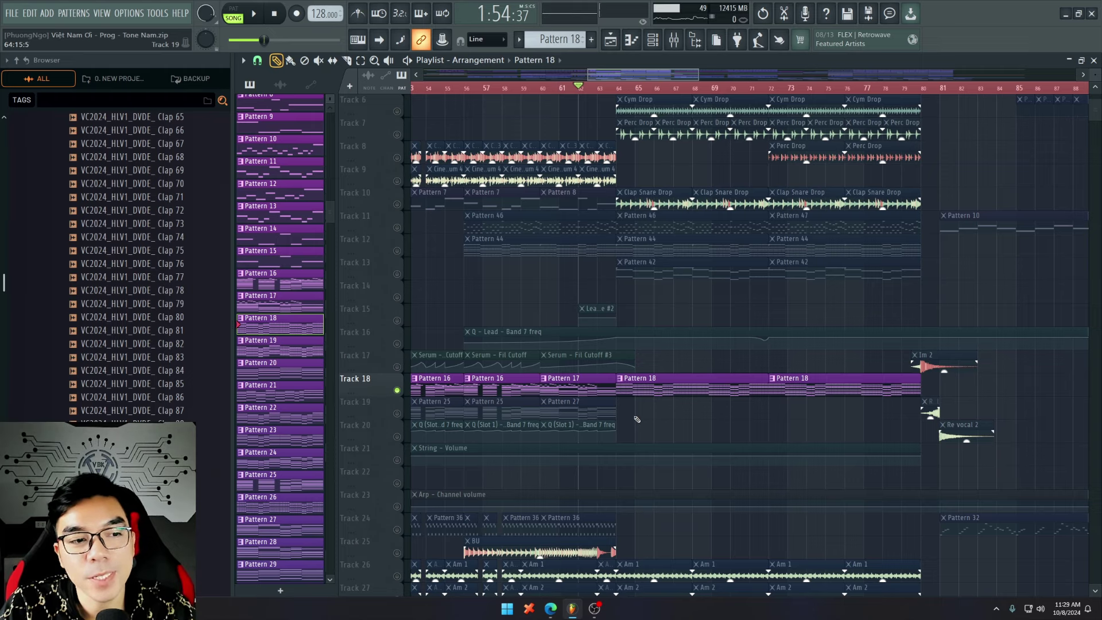
{"action": "right_click", "coordinate": [401, 346]}
{"action": "right_click", "coordinate": [401, 346]}
Step: Delete the Pattern 18 clip at bar 64 on Track 18, undo the deletion and delete the clip again
{"action": "scroll", "coordinate": [543, 409], "scroll_direction": "up", "scroll_amount": 4}
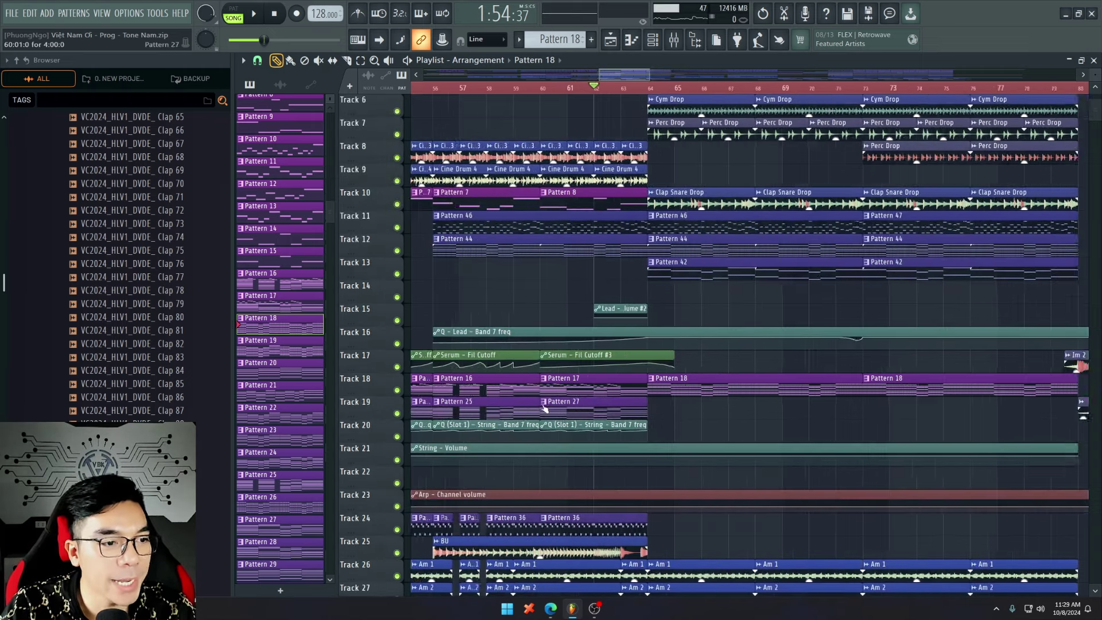
{"action": "scroll", "coordinate": [745, 425], "scroll_direction": "down", "scroll_amount": 4}
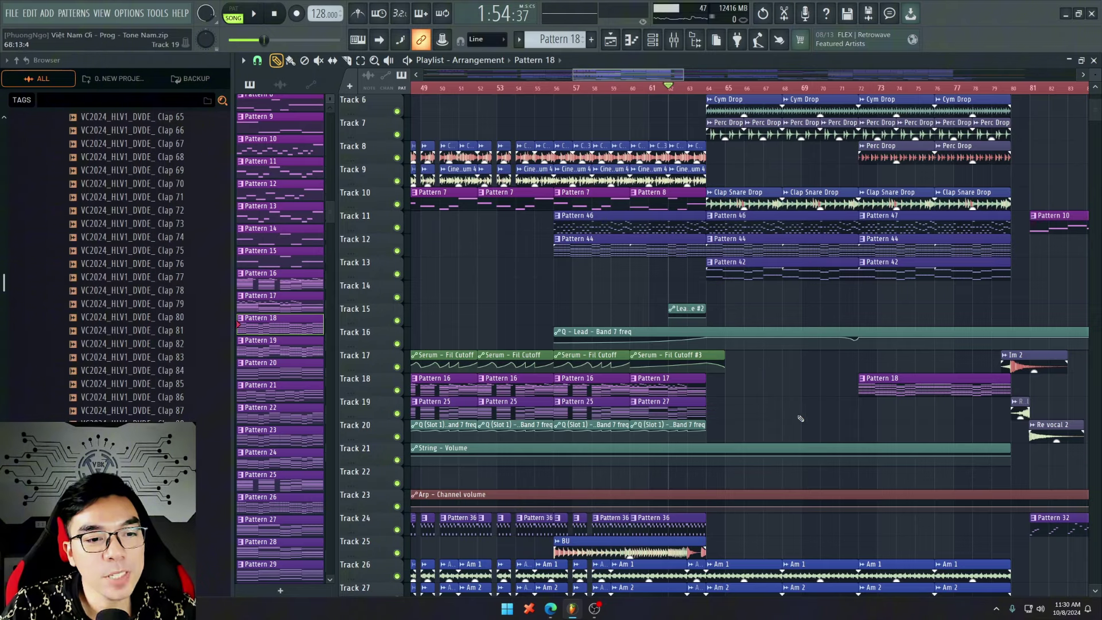
{"action": "key", "text": "ctrl+z"}
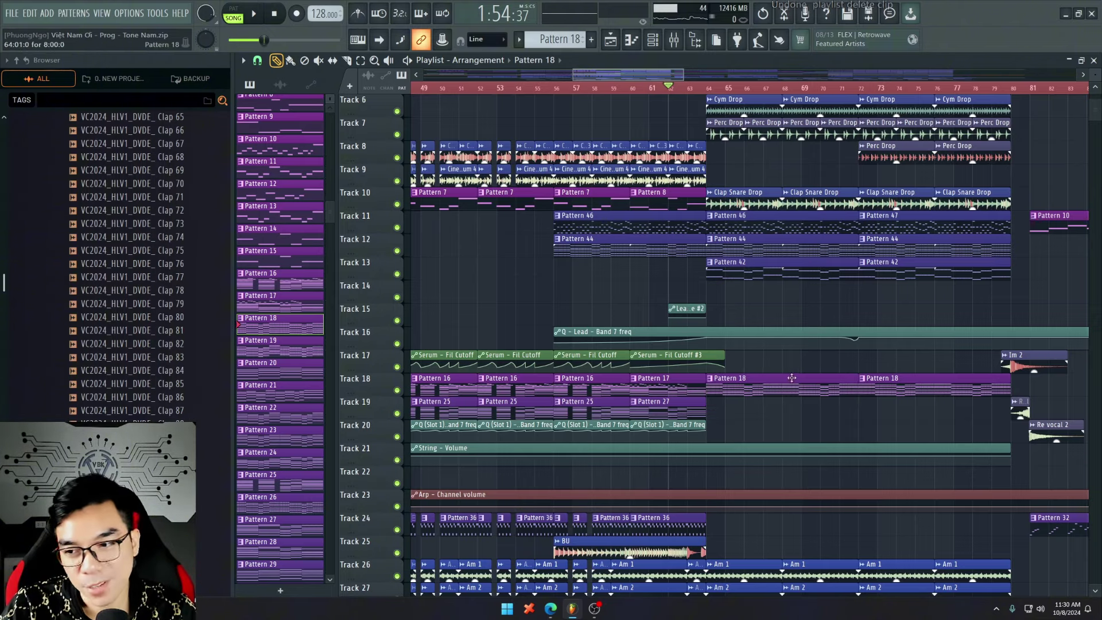
{"action": "right_click", "coordinate": [749, 391]}
Step: Select bars 64 to 72 on the timeline and solo Track 12 and Track 18 in turn to compare their parts
{"action": "right_click", "coordinate": [396, 250]}
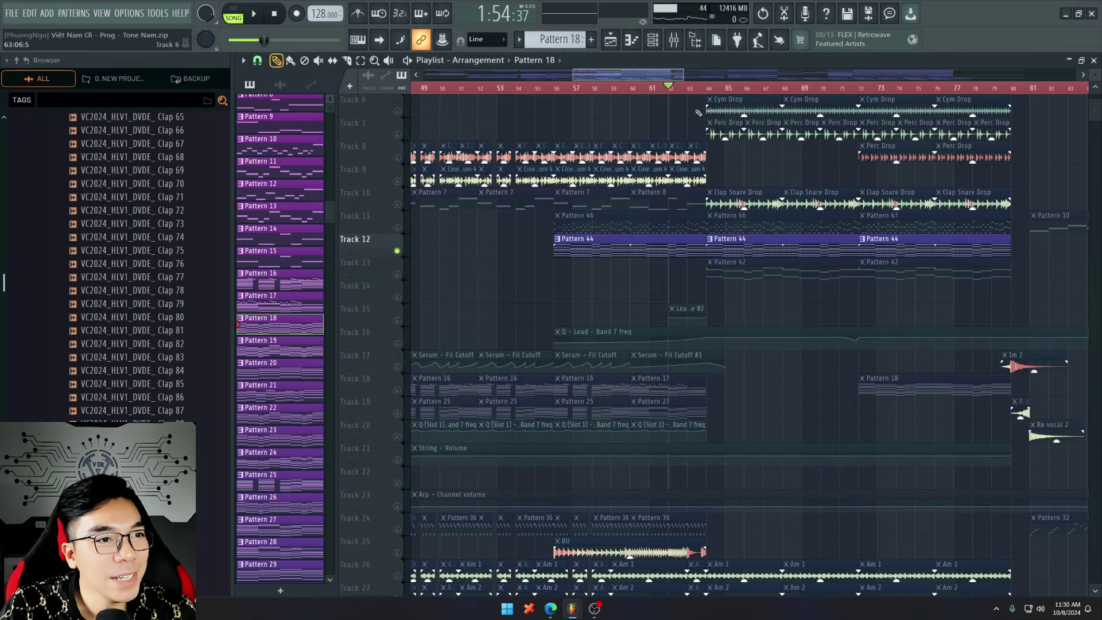
{"action": "left_click_drag", "start_coordinate": [708, 92], "coordinate": [855, 105]}
{"action": "scroll", "coordinate": [743, 233], "scroll_direction": "up", "scroll_amount": 3}
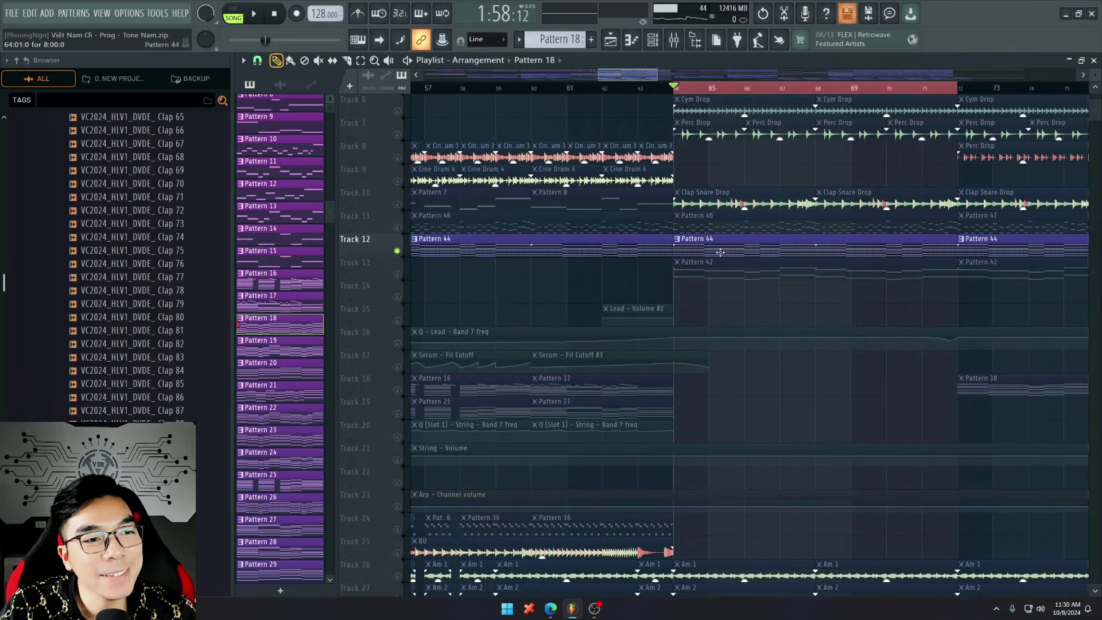
{"action": "right_click", "coordinate": [397, 391]}
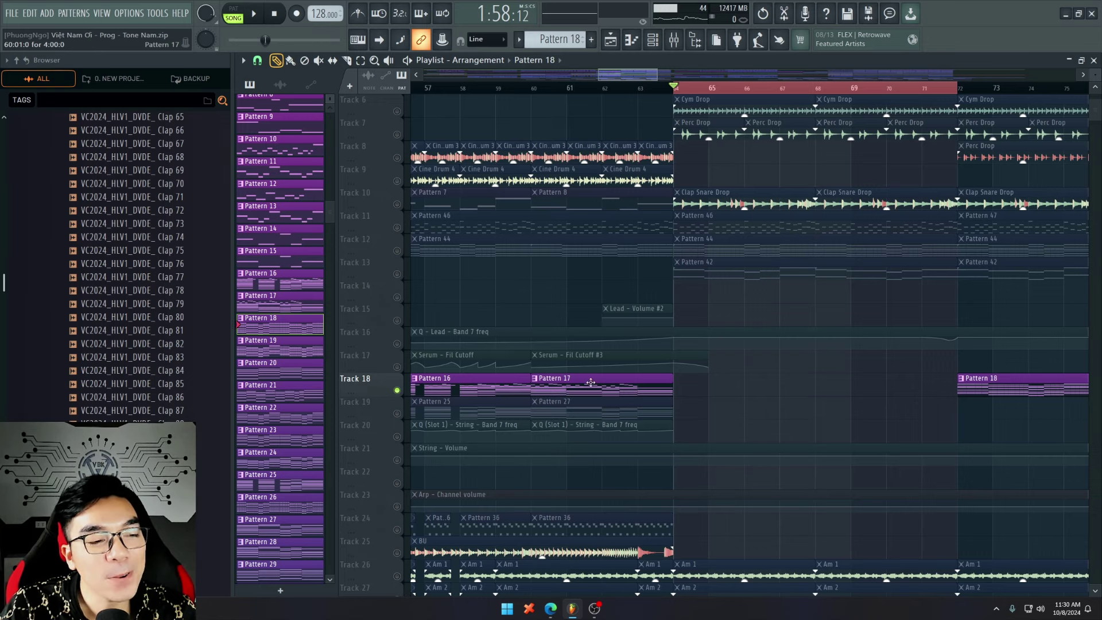
{"action": "right_click", "coordinate": [398, 392]}
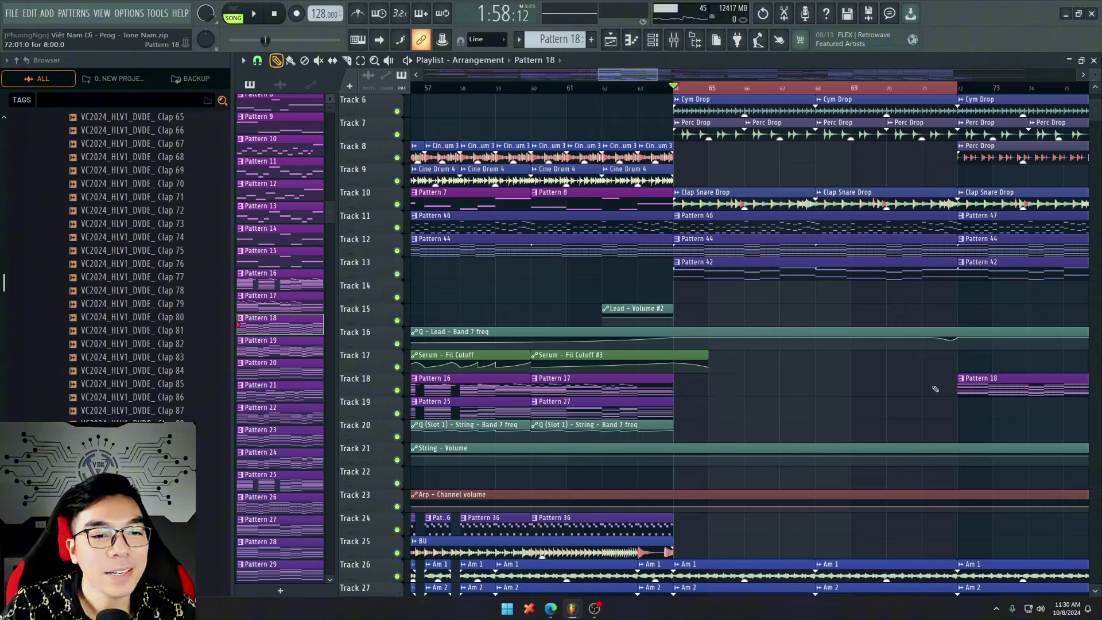
Step: Place Pattern 18 on Track 18 at bar 64 and audition the track soloed
{"action": "left_click_drag", "start_coordinate": [935, 389], "coordinate": [734, 394]}
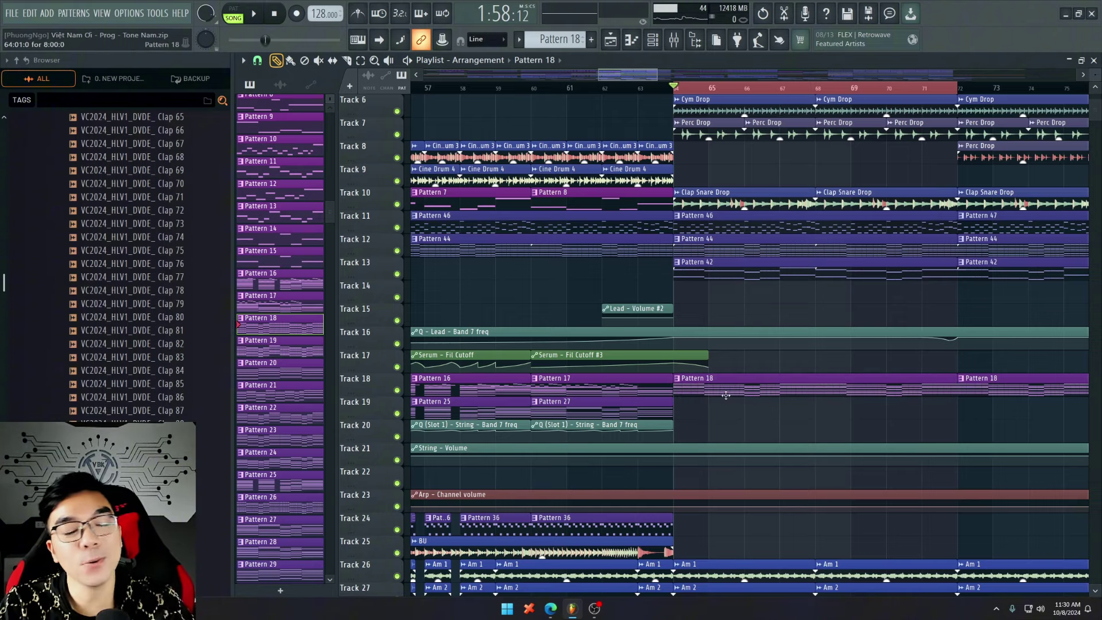
{"action": "right_click", "coordinate": [397, 391]}
{"action": "key", "text": "space"}
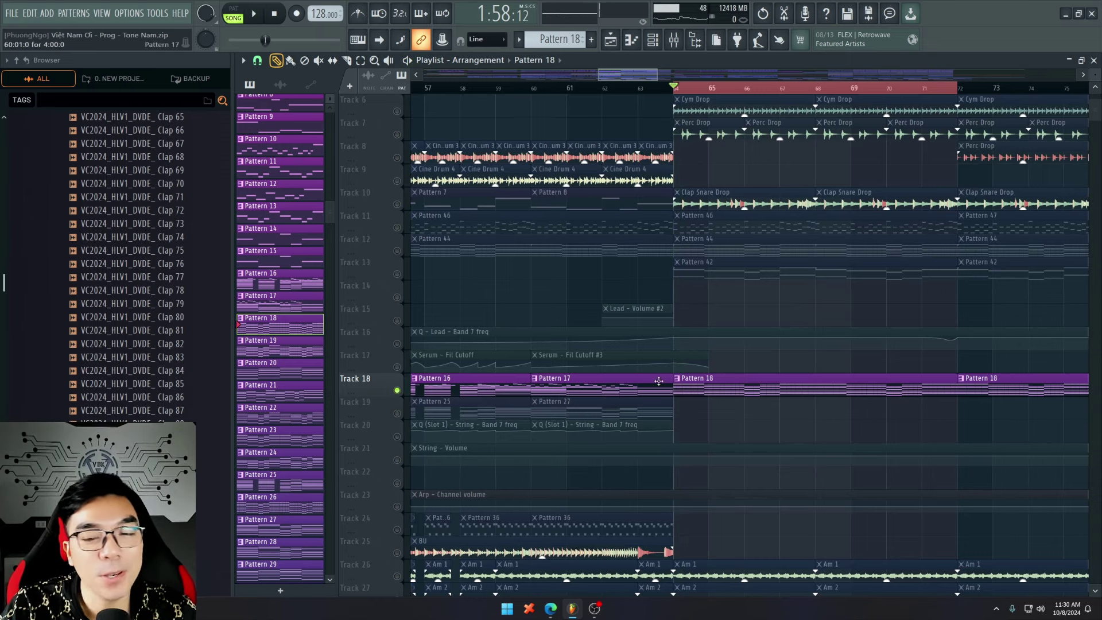
Step: Add Track 12 to the soloed Track 18 and play the drop, switching Track 18 off and on to compare
{"action": "left_click", "coordinate": [397, 251]}
{"action": "scroll", "coordinate": [679, 270], "scroll_direction": "up", "scroll_amount": 2}
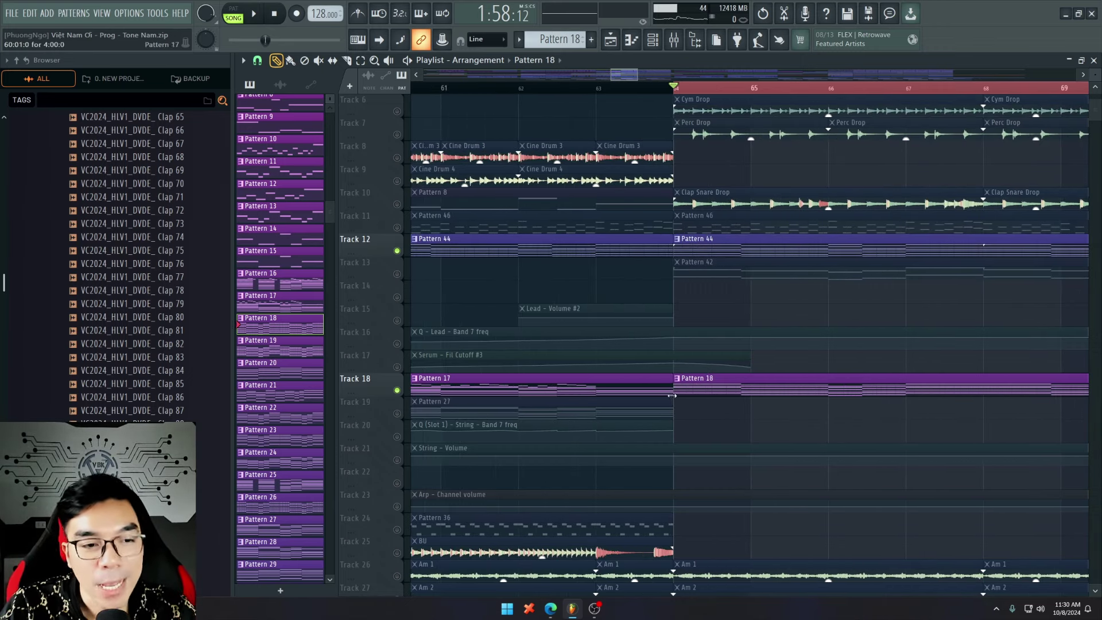
{"action": "key", "text": "space"}
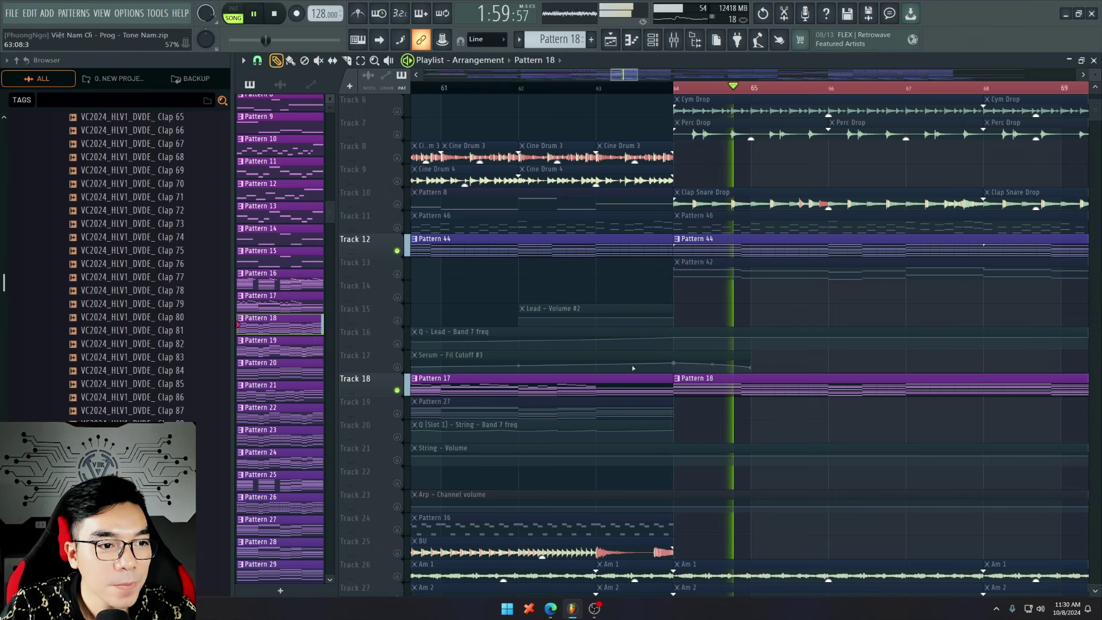
{"action": "left_click", "coordinate": [397, 390]}
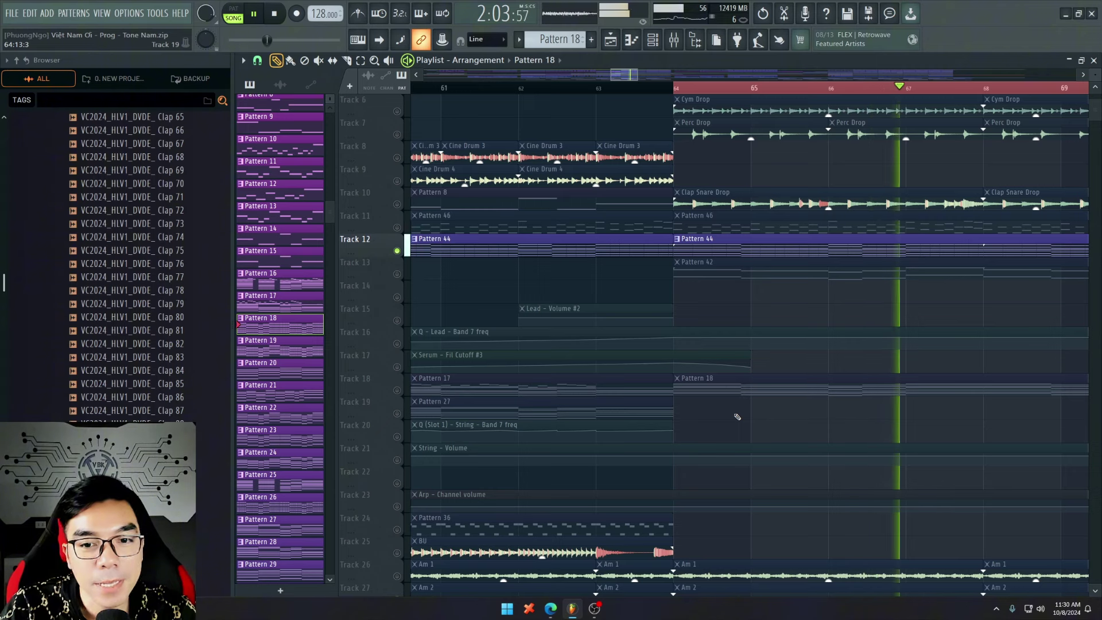
{"action": "left_click", "coordinate": [397, 390]}
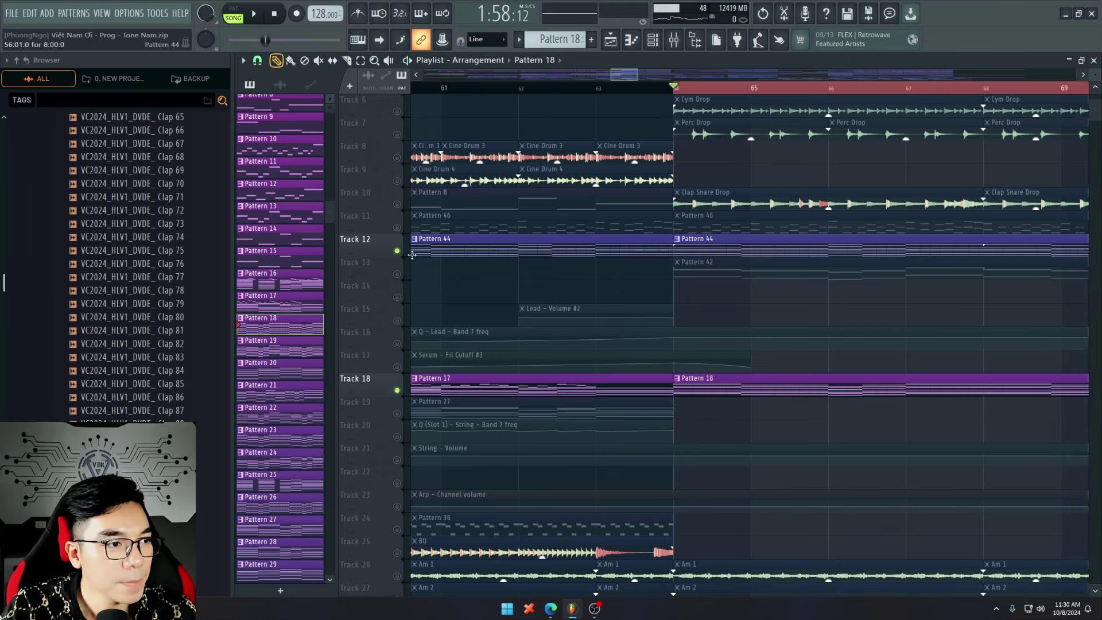
Step: Play bars 64 to 72 with Track 12 soloed, switching Track 18 off and on to compare the layers
{"action": "left_click", "coordinate": [397, 390]}
{"action": "key", "text": "space"}
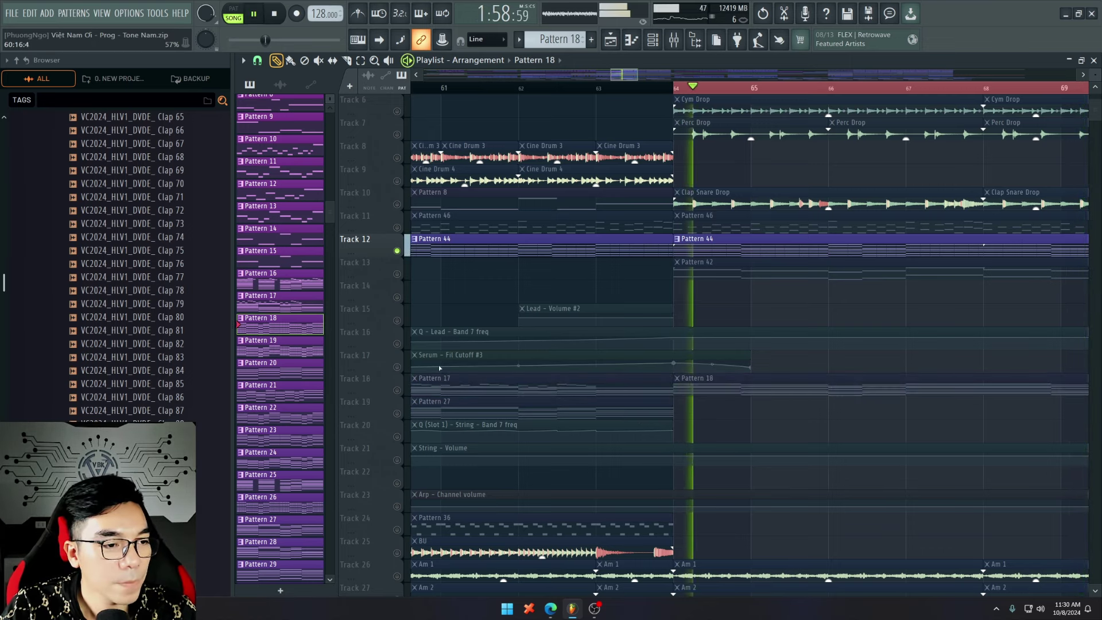
{"action": "left_click", "coordinate": [396, 390]}
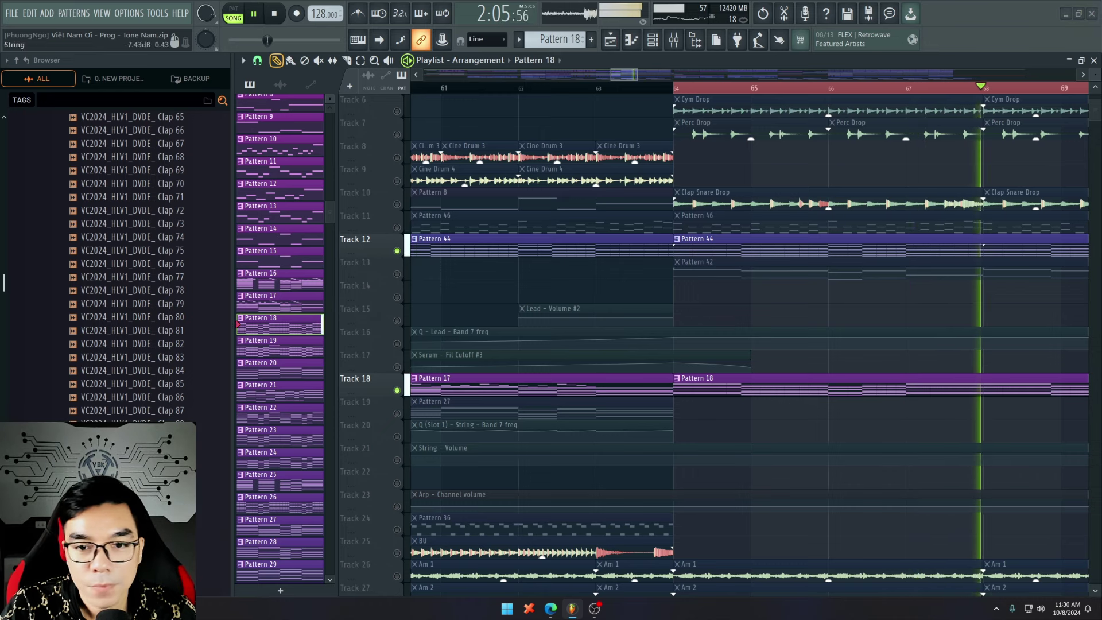
{"action": "left_click", "coordinate": [397, 391]}
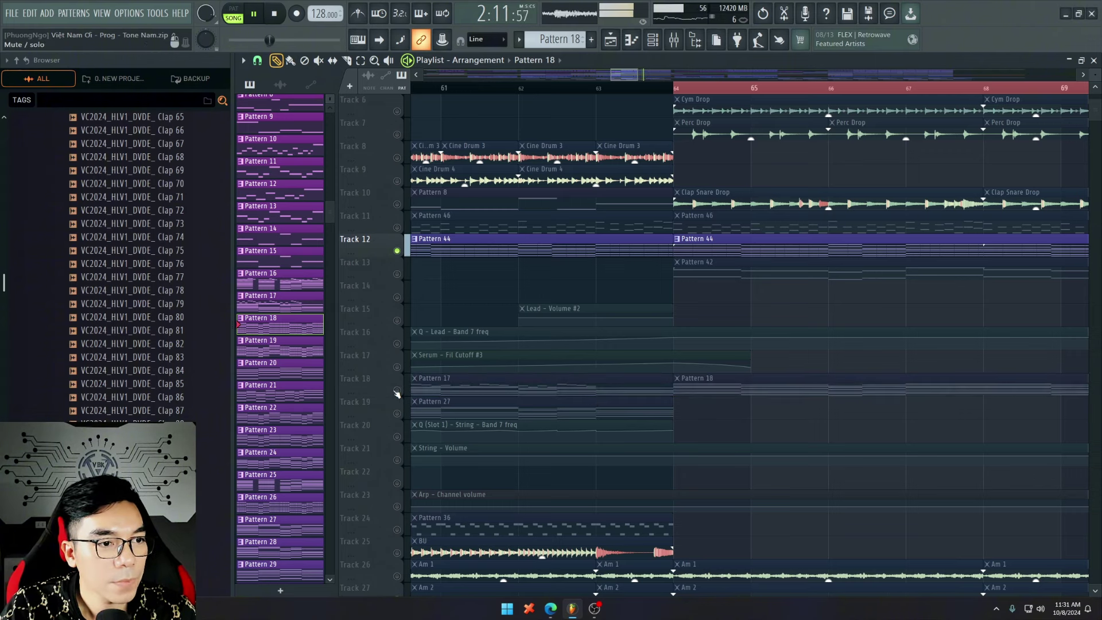
{"action": "left_click", "coordinate": [397, 391]}
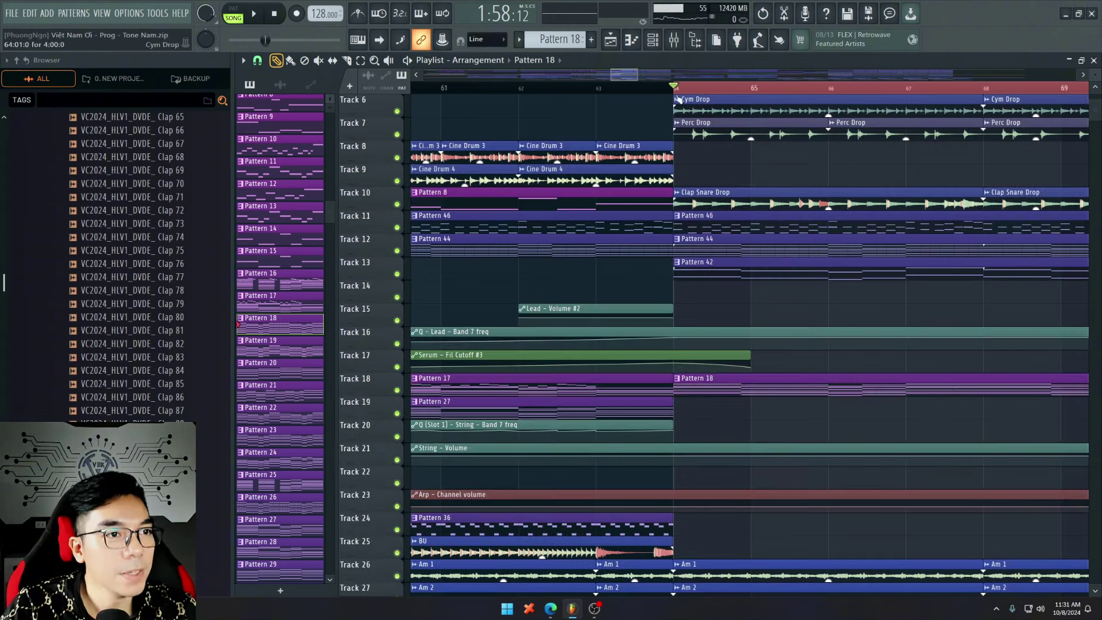
Step: Select all playlist clips and play the drop from bar 64 with every track active
{"action": "key", "text": "ctrl+a"}
{"action": "key", "text": "space"}
{"action": "scroll", "coordinate": [594, 221], "scroll_direction": "down", "scroll_amount": 4}
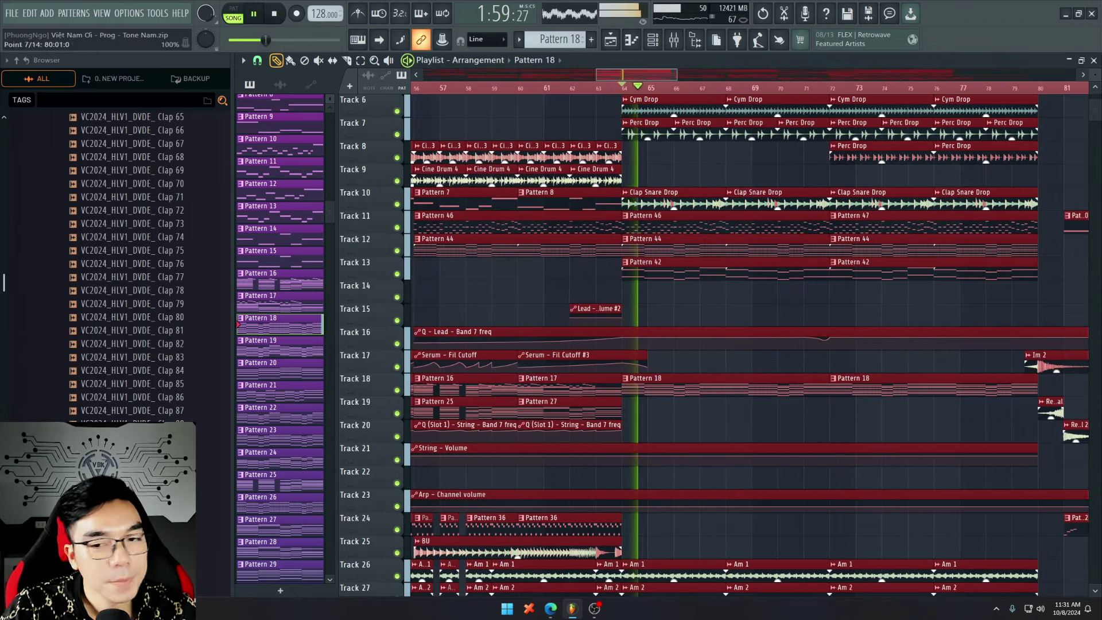
{"action": "key", "text": "space"}
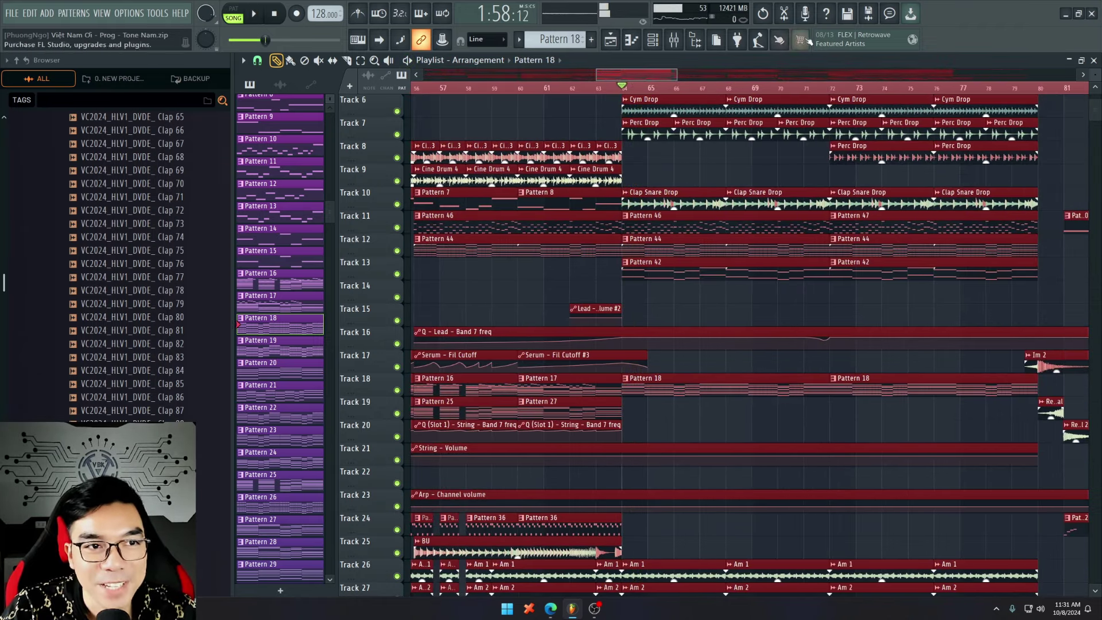
{"action": "key", "text": "space"}
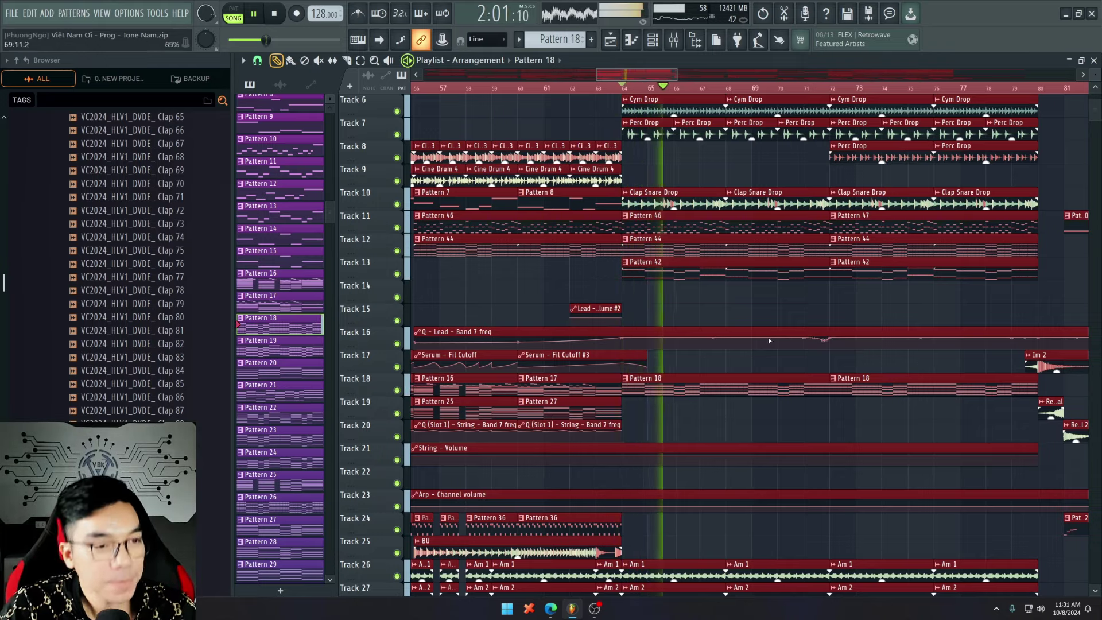
Step: Clear the clip selection and turn on auto-scrolling so the playlist follows the playback
{"action": "scroll", "coordinate": [750, 313], "scroll_direction": "down", "scroll_amount": 2}
{"action": "left_click", "coordinate": [378, 40]}
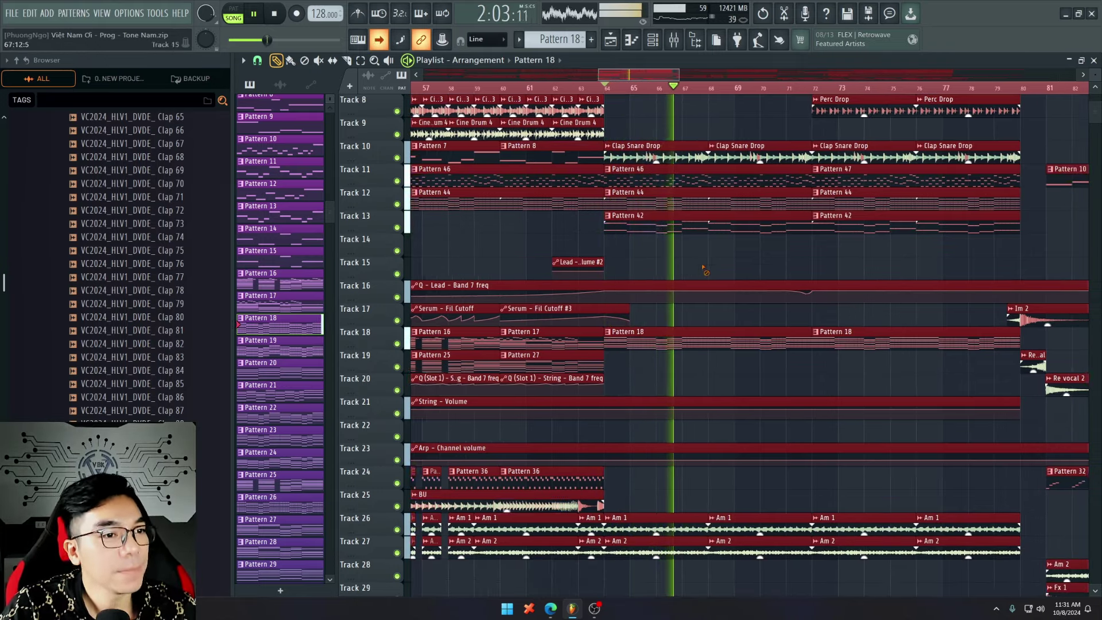
{"action": "left_click", "coordinate": [771, 270]}
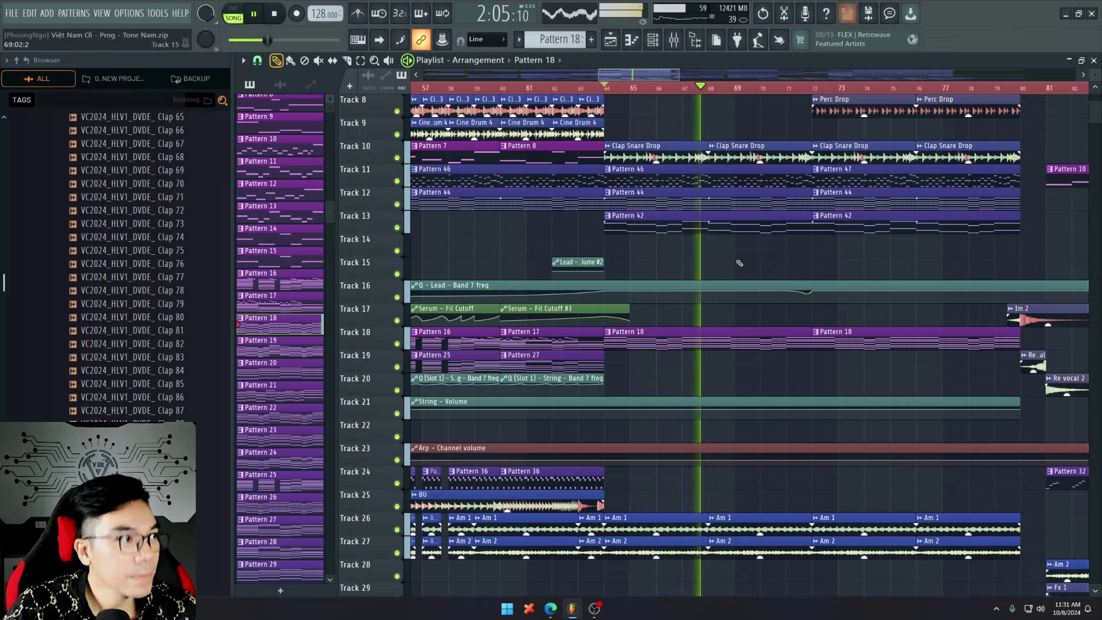
{"action": "left_click", "coordinate": [379, 39]}
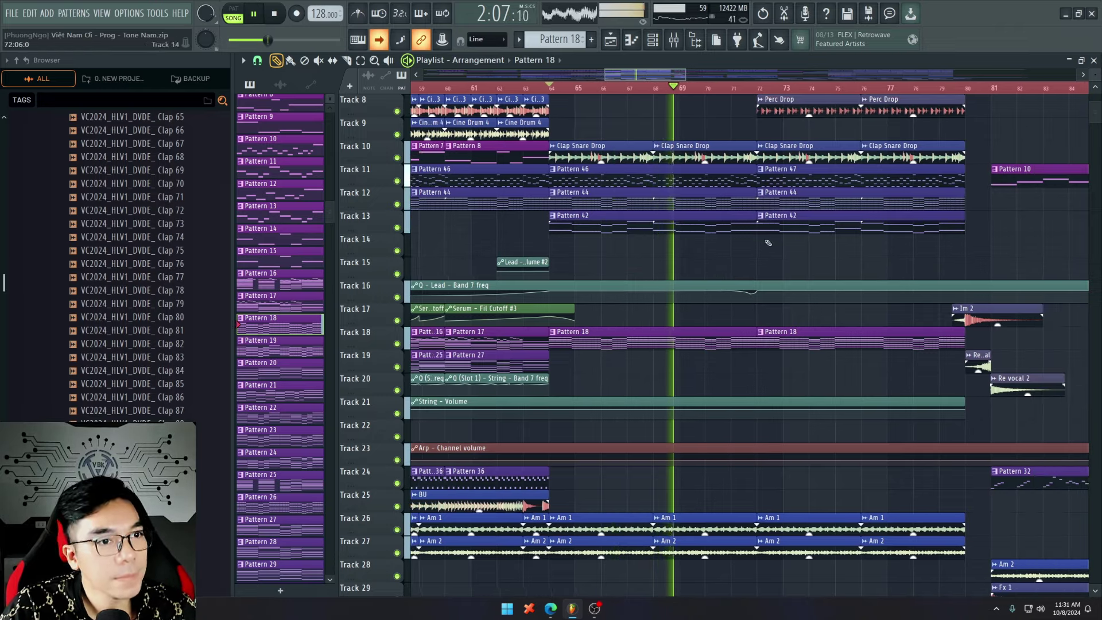
{"action": "scroll", "coordinate": [769, 264], "scroll_direction": "up", "scroll_amount": 5}
{"action": "scroll", "coordinate": [791, 307], "scroll_direction": "down", "scroll_amount": 1}
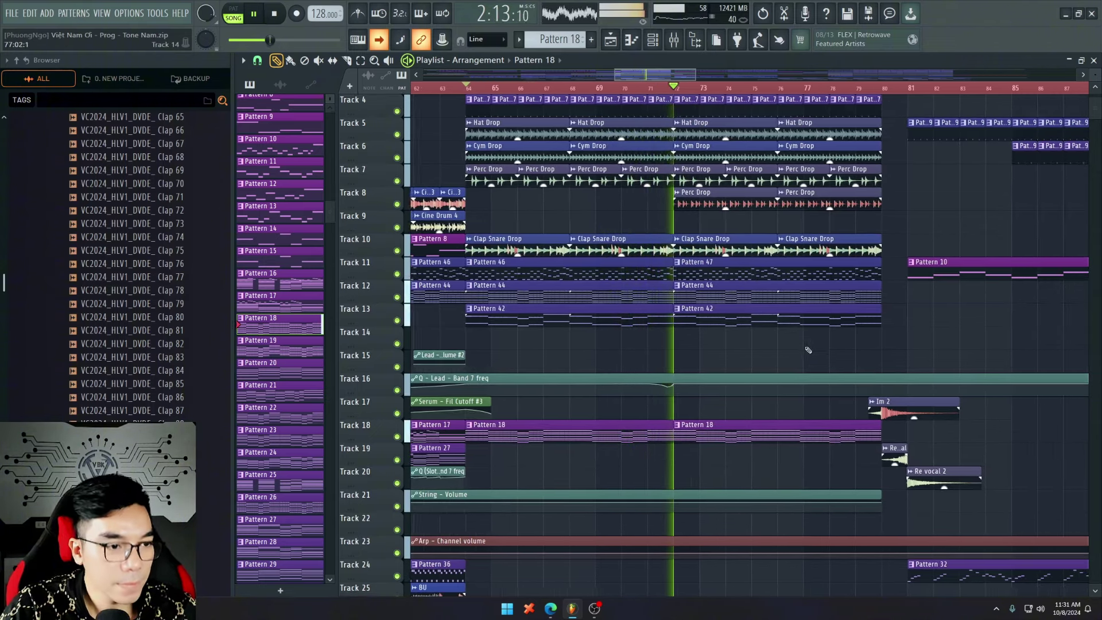
Step: Play from bar 80 and look over the tracks that enter after the drop
{"action": "left_click", "coordinate": [866, 87]}
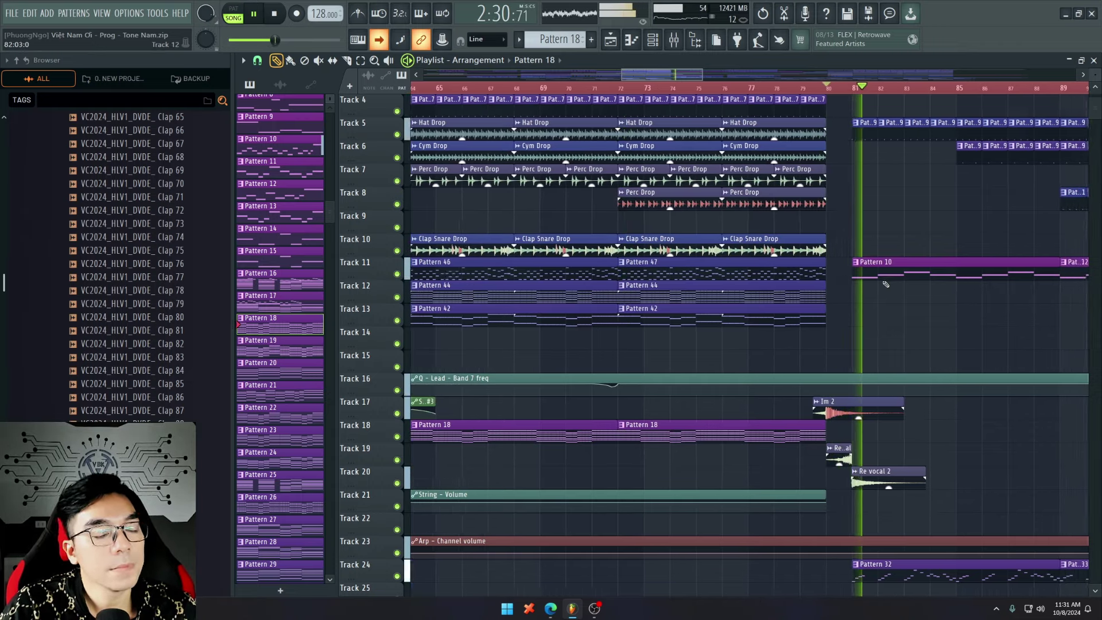
{"action": "scroll", "coordinate": [837, 308], "scroll_direction": "down", "scroll_amount": 6}
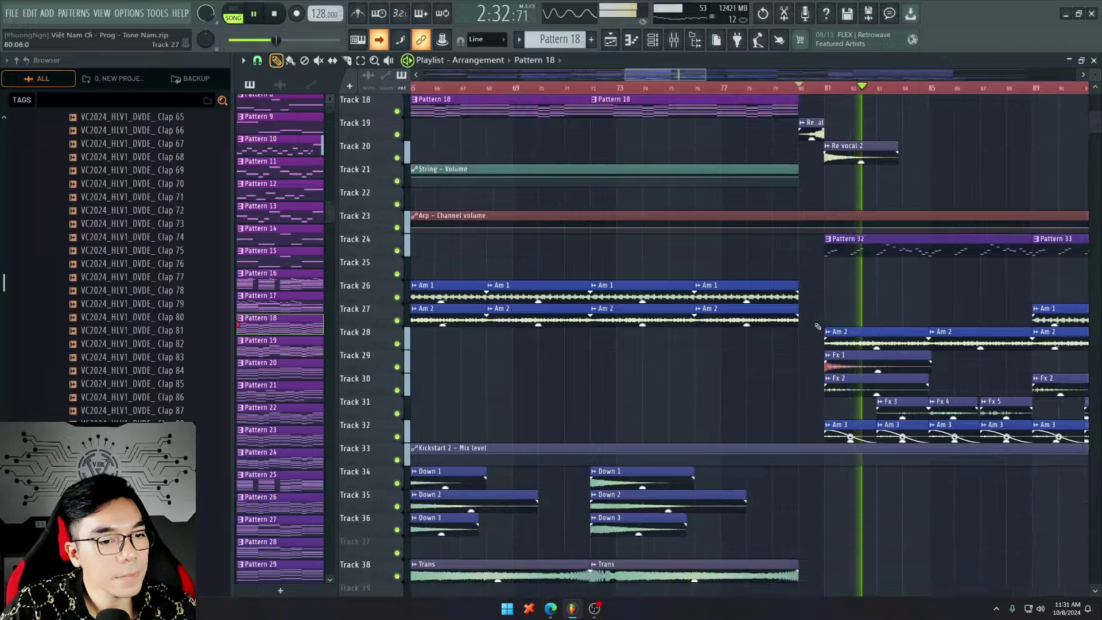
{"action": "scroll", "coordinate": [820, 321], "scroll_direction": "up", "scroll_amount": 4}
{"action": "scroll", "coordinate": [817, 327], "scroll_direction": "up", "scroll_amount": 4}
{"action": "scroll", "coordinate": [791, 313], "scroll_direction": "down", "scroll_amount": 1}
{"action": "key", "text": "space"}
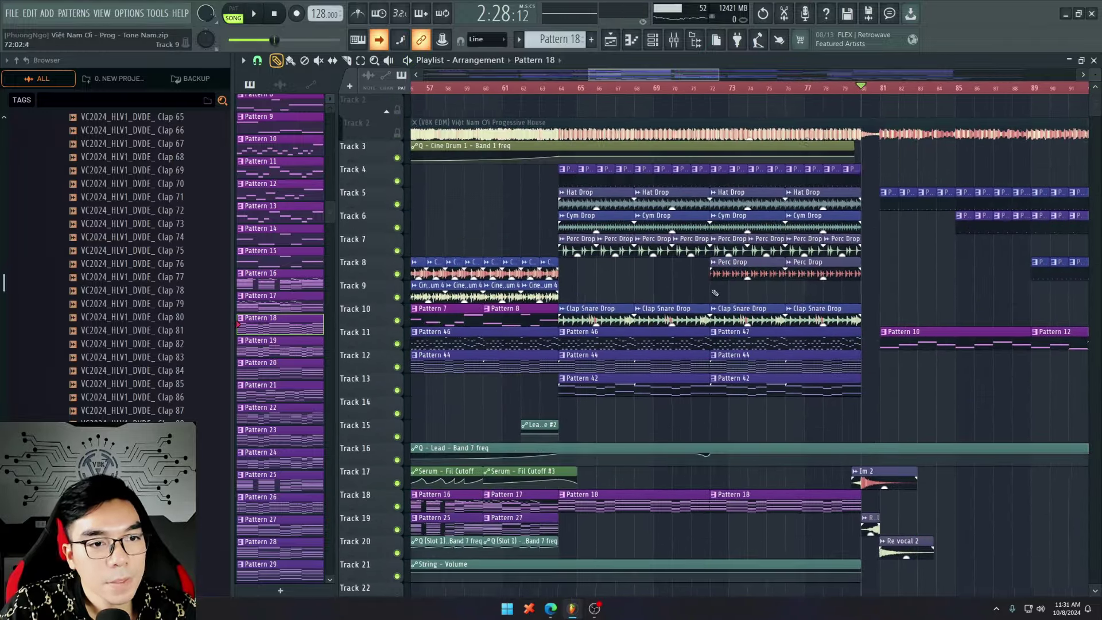
Step: Select bars 81 to 109 on the playlist timeline
{"action": "scroll", "coordinate": [714, 295], "scroll_direction": "down", "scroll_amount": 2}
{"action": "scroll", "coordinate": [815, 298], "scroll_direction": "down", "scroll_amount": 2}
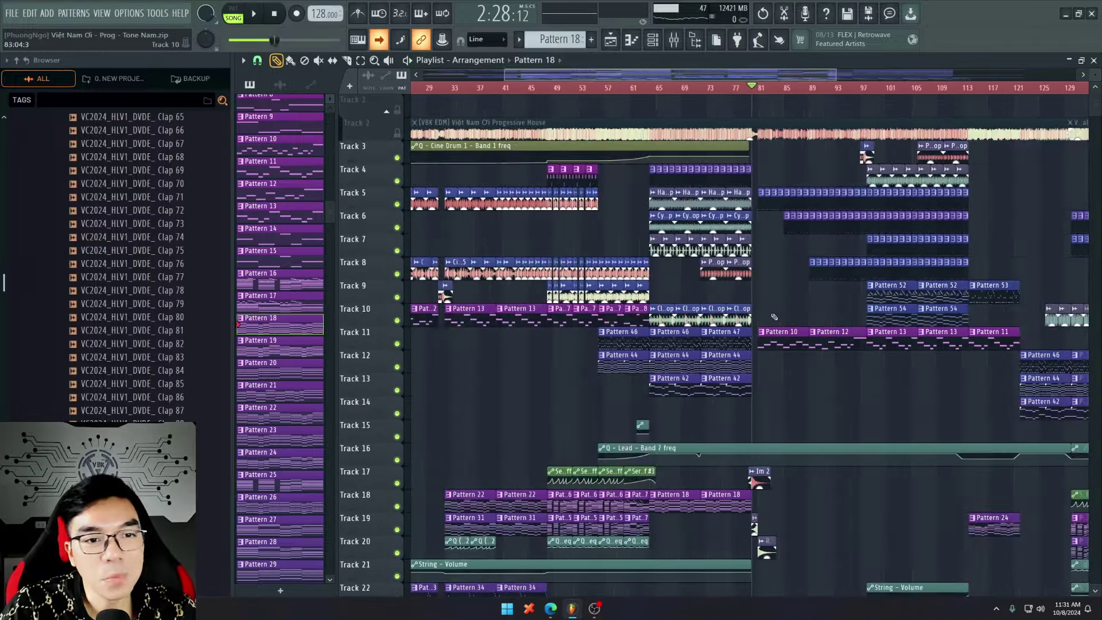
{"action": "left_click_drag", "start_coordinate": [760, 92], "coordinate": [941, 105]}
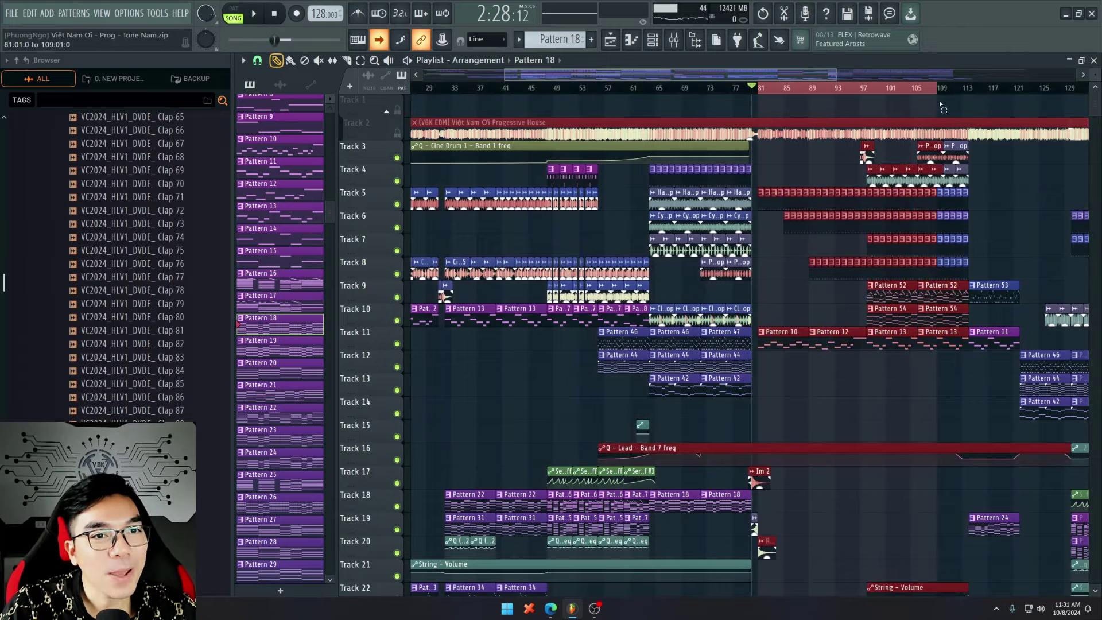
Step: Solo Track 5 and play its Pattern 49 clips from bar 81
{"action": "scroll", "coordinate": [763, 229], "scroll_direction": "up", "scroll_amount": 6}
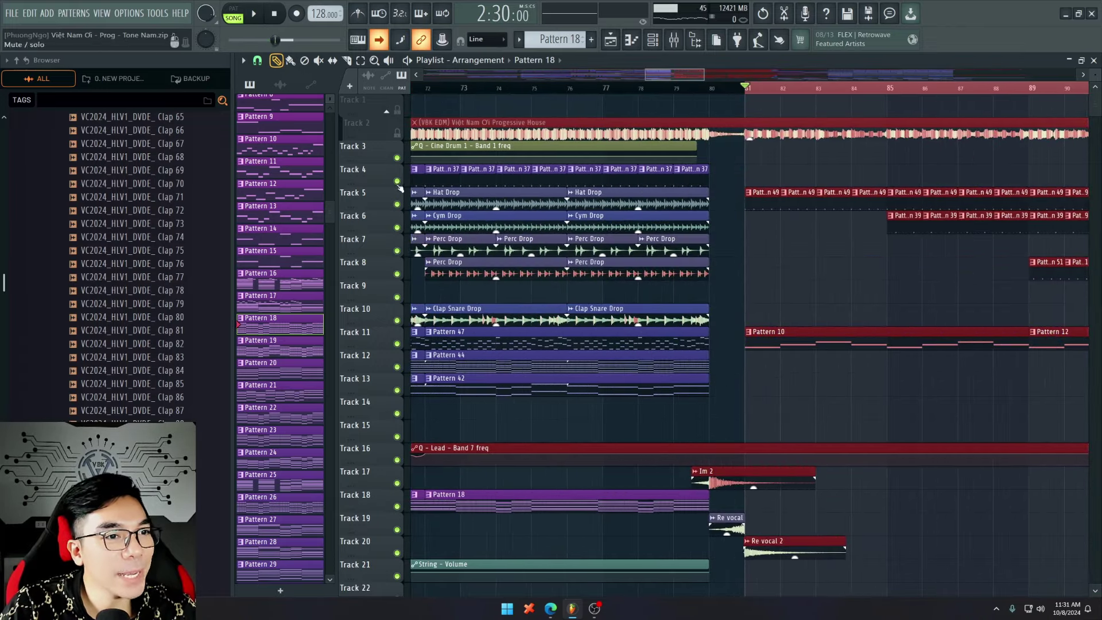
{"action": "right_click", "coordinate": [397, 182]}
{"action": "right_click", "coordinate": [398, 205]}
{"action": "key", "text": "space"}
Step: Open the Break kick sampler from Pattern 49, set its sample start offset to 0% and return to the playlist
{"action": "double_click", "coordinate": [772, 201]}
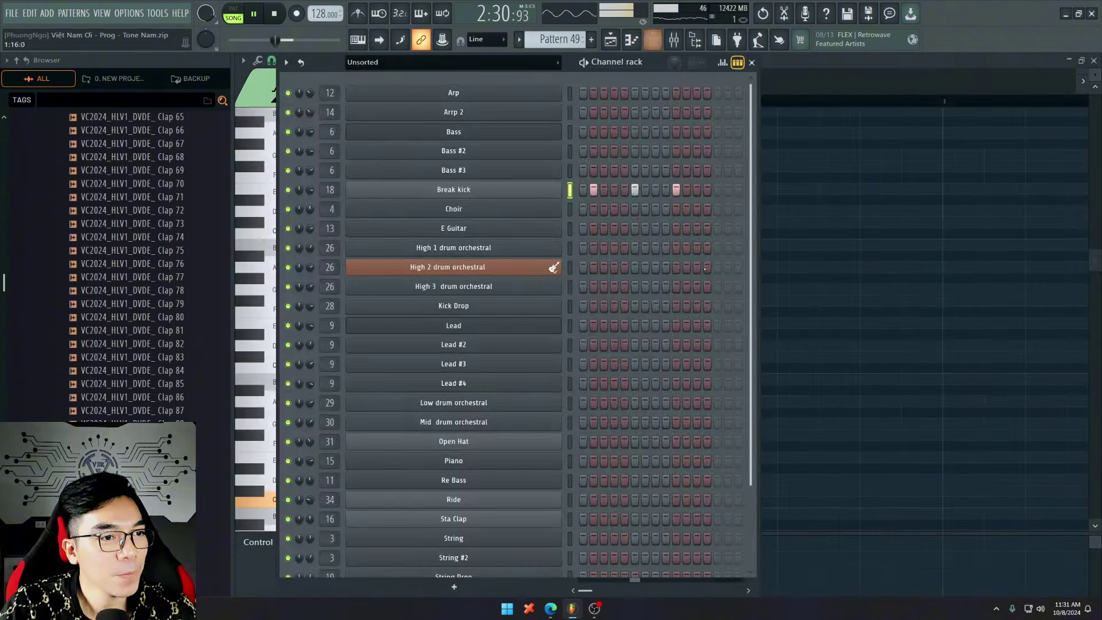
{"action": "left_click", "coordinate": [410, 187]}
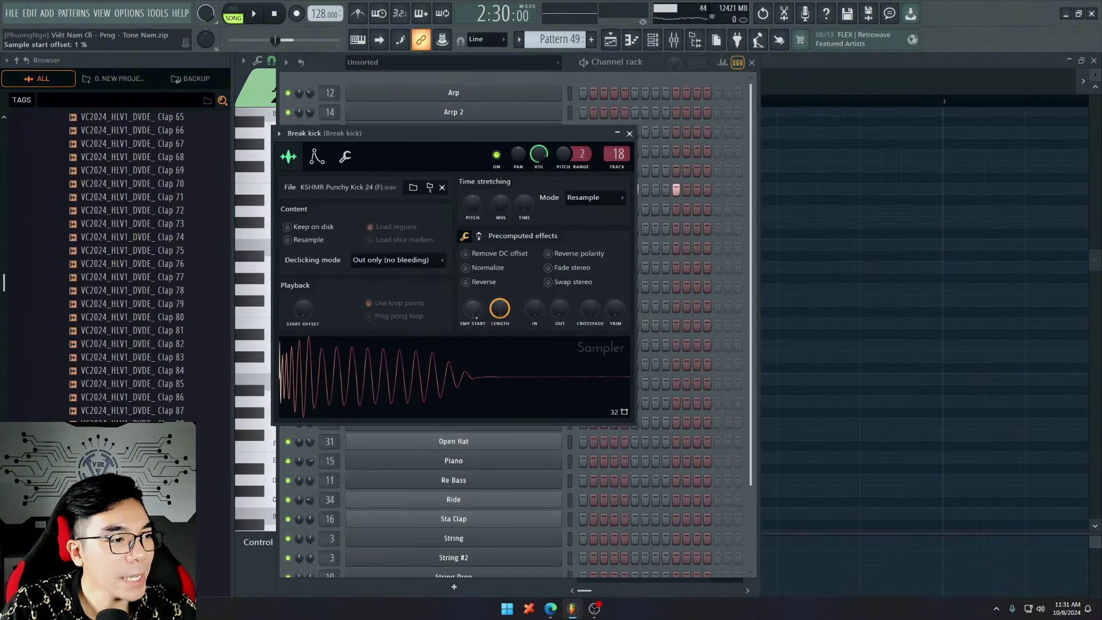
{"action": "left_click_drag", "start_coordinate": [472, 310], "coordinate": [462, 322]}
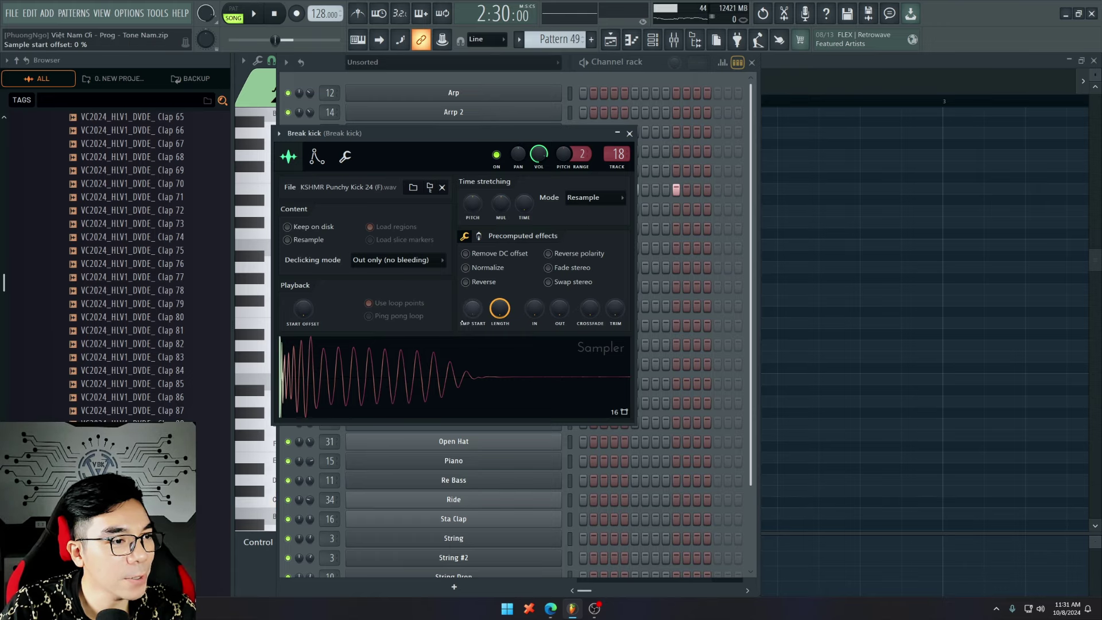
{"action": "left_click", "coordinate": [793, 318]}
Step: Add Track 11 to the soloed Track 5 and play the section from bar 81
{"action": "left_click", "coordinate": [398, 344]}
{"action": "key", "text": "space"}
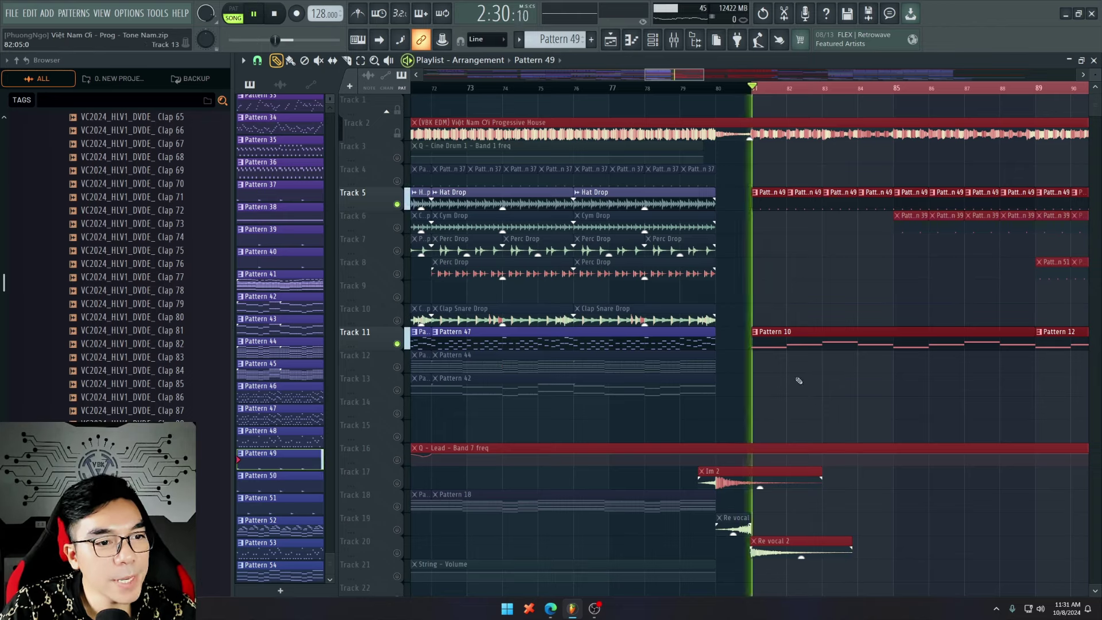
{"action": "scroll", "coordinate": [809, 406], "scroll_direction": "down", "scroll_amount": 5}
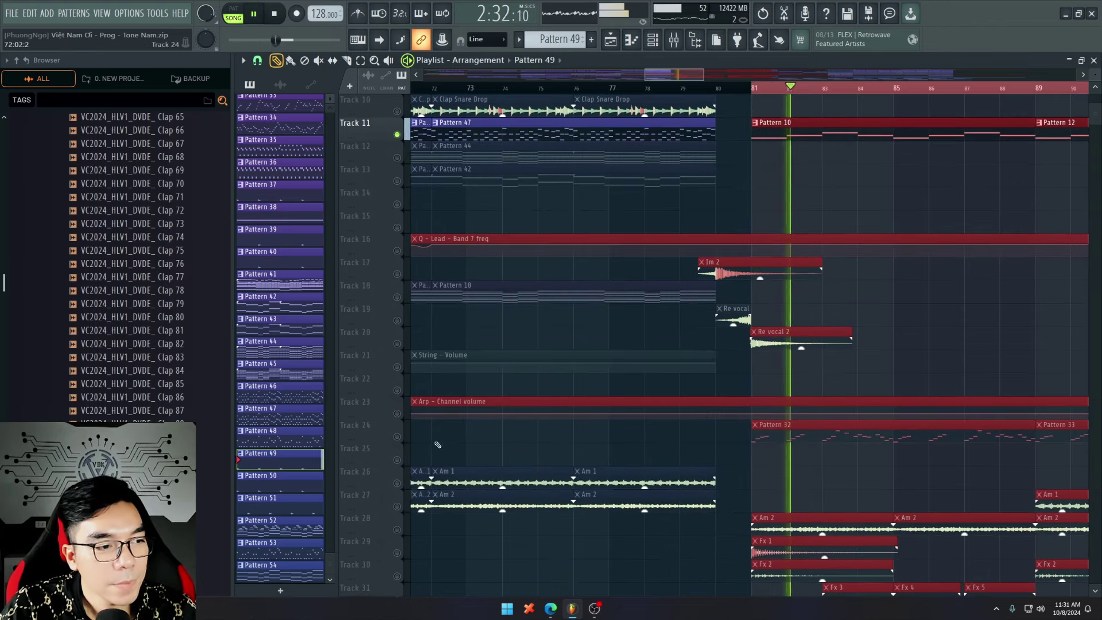
Step: Switch on Track 24 and Tracks 28 to 32 and play them from bar 81
{"action": "scroll", "coordinate": [673, 467], "scroll_direction": "down", "scroll_amount": 2}
{"action": "left_click", "coordinate": [398, 460]}
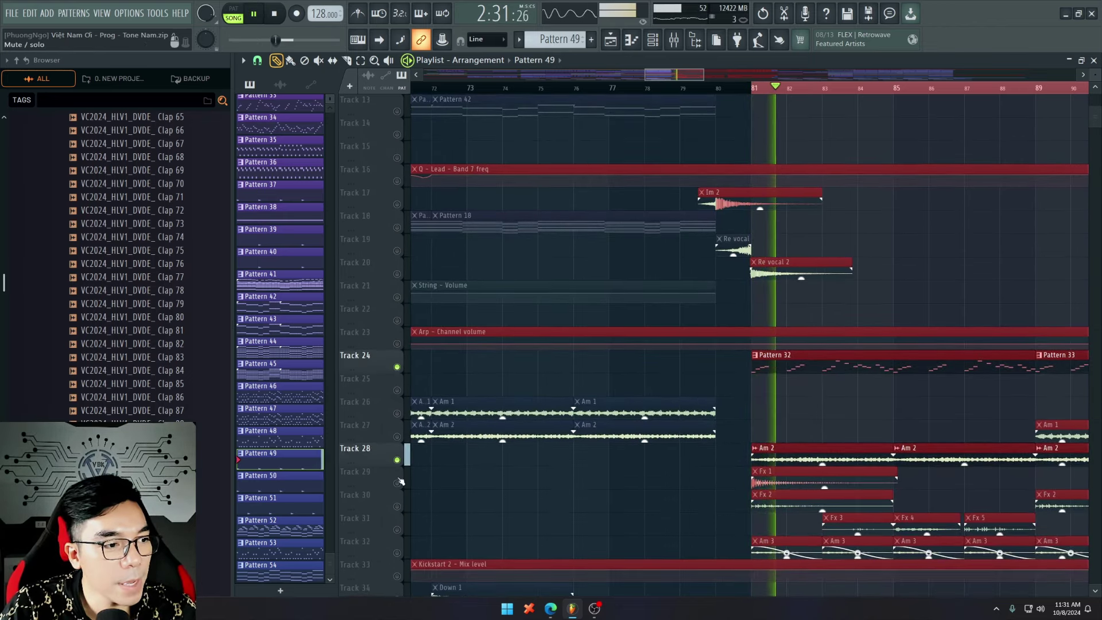
{"action": "key", "text": "space"}
{"action": "left_click", "coordinate": [398, 483]}
{"action": "left_click", "coordinate": [398, 506]}
{"action": "left_click", "coordinate": [398, 529]}
{"action": "left_click", "coordinate": [399, 551]}
{"action": "key", "text": "space"}
Step: Unmute all tracks again and play the full section from bar 81
{"action": "right_click", "coordinate": [400, 552]}
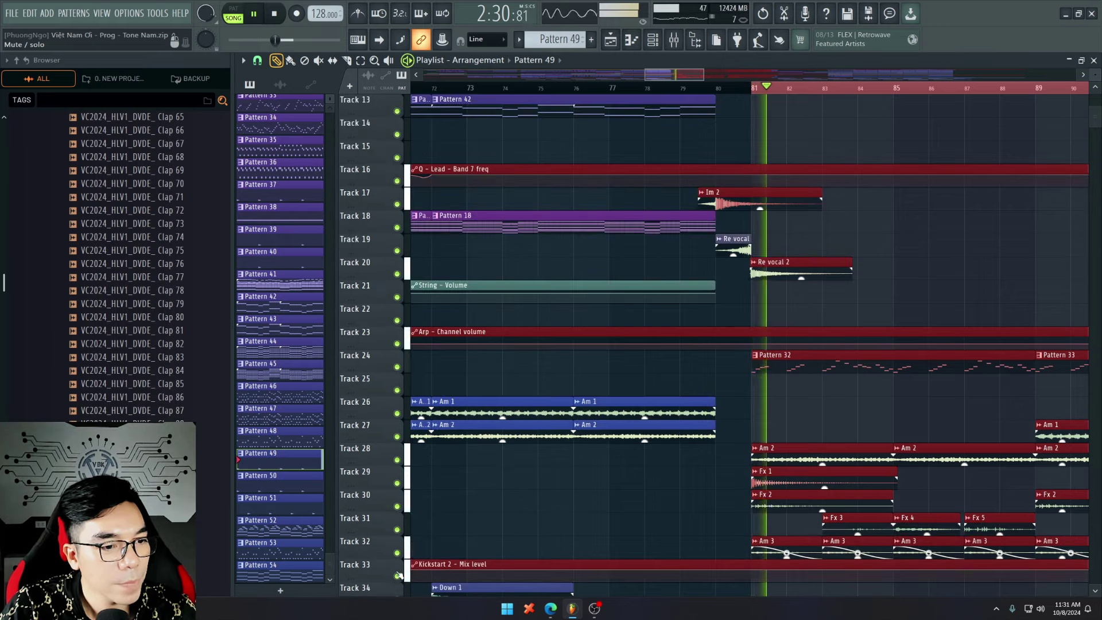
{"action": "key", "text": "space"}
{"action": "key", "text": "space"}
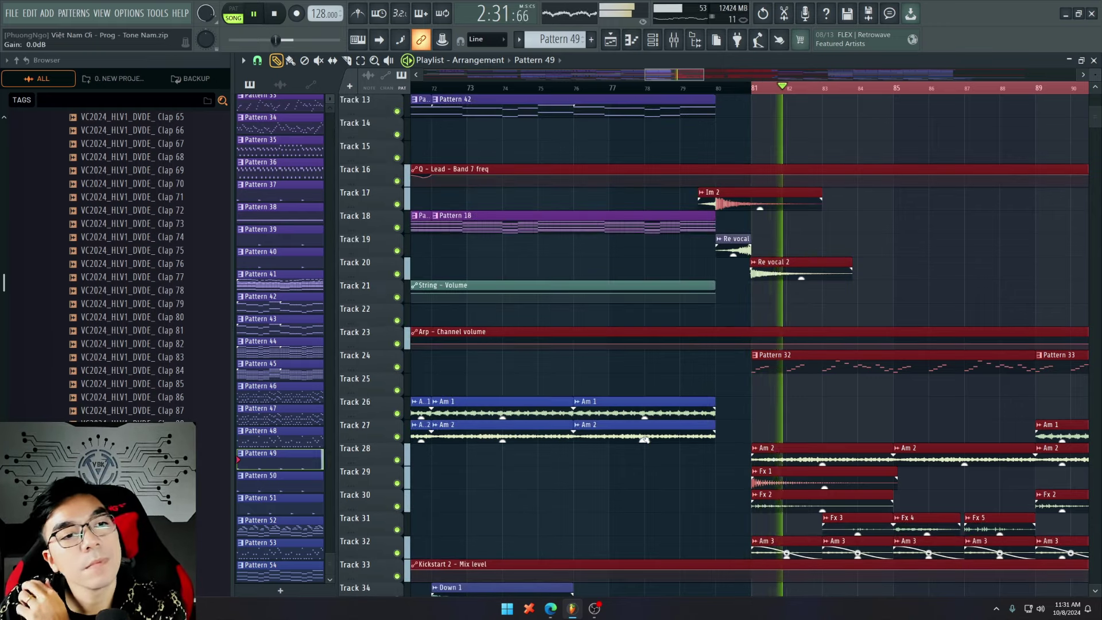
{"action": "scroll", "coordinate": [641, 465], "scroll_direction": "up", "scroll_amount": 6}
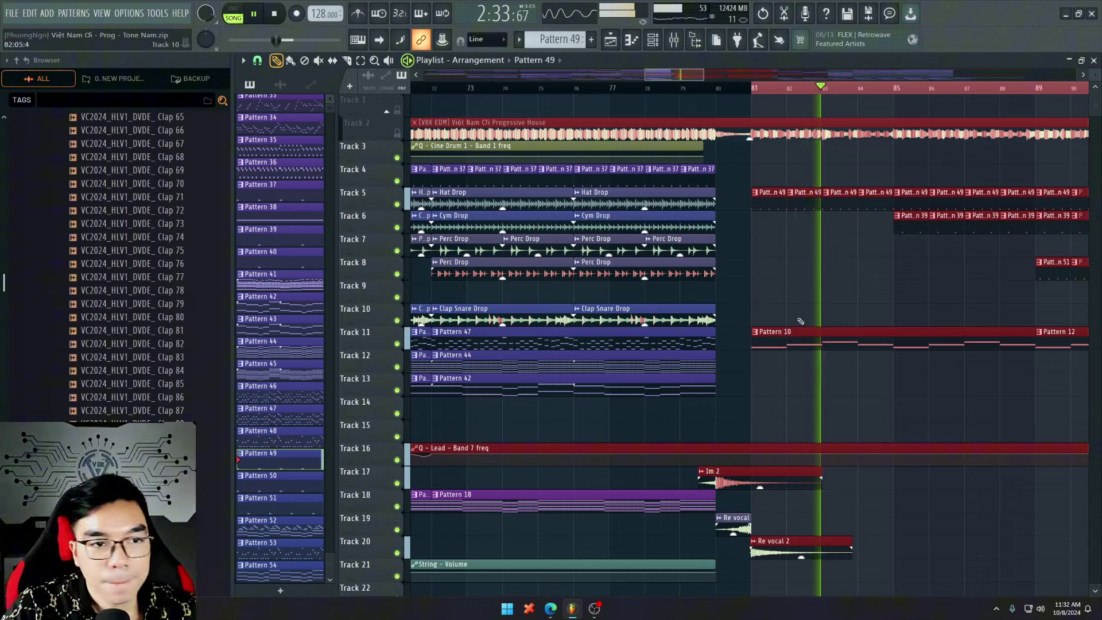
Step: Play from bar 85 to hear Pattern 39 enter on Track 6
{"action": "scroll", "coordinate": [795, 318], "scroll_direction": "down", "scroll_amount": 3}
{"action": "left_click", "coordinate": [846, 87]}
{"action": "scroll", "coordinate": [803, 264], "scroll_direction": "up", "scroll_amount": 3}
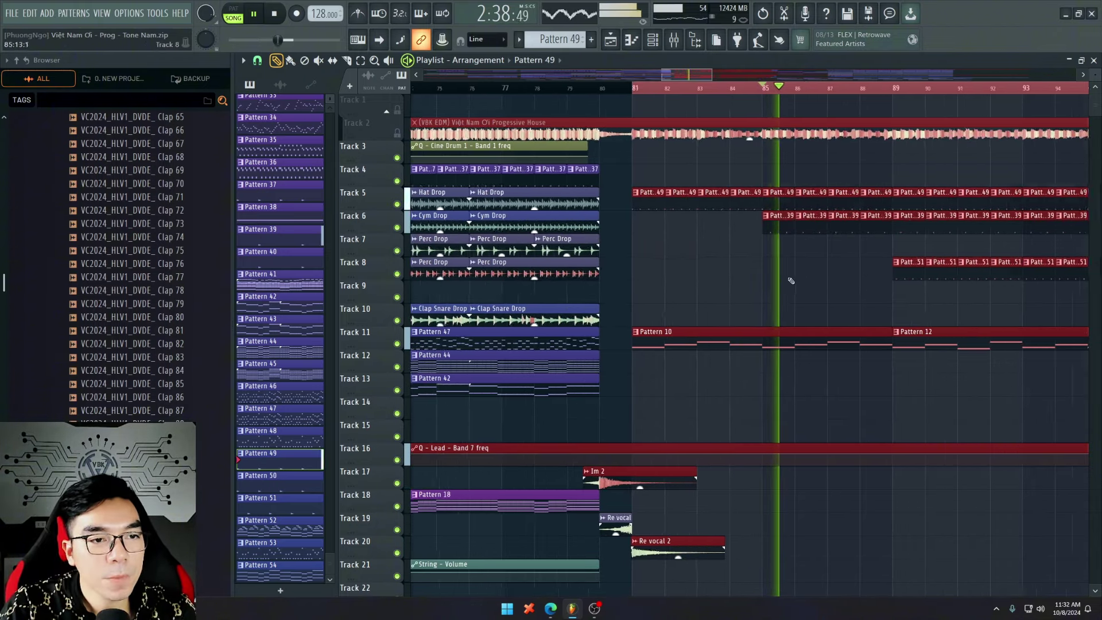
{"action": "scroll", "coordinate": [822, 245], "scroll_direction": "up", "scroll_amount": 2}
{"action": "key", "text": "space"}
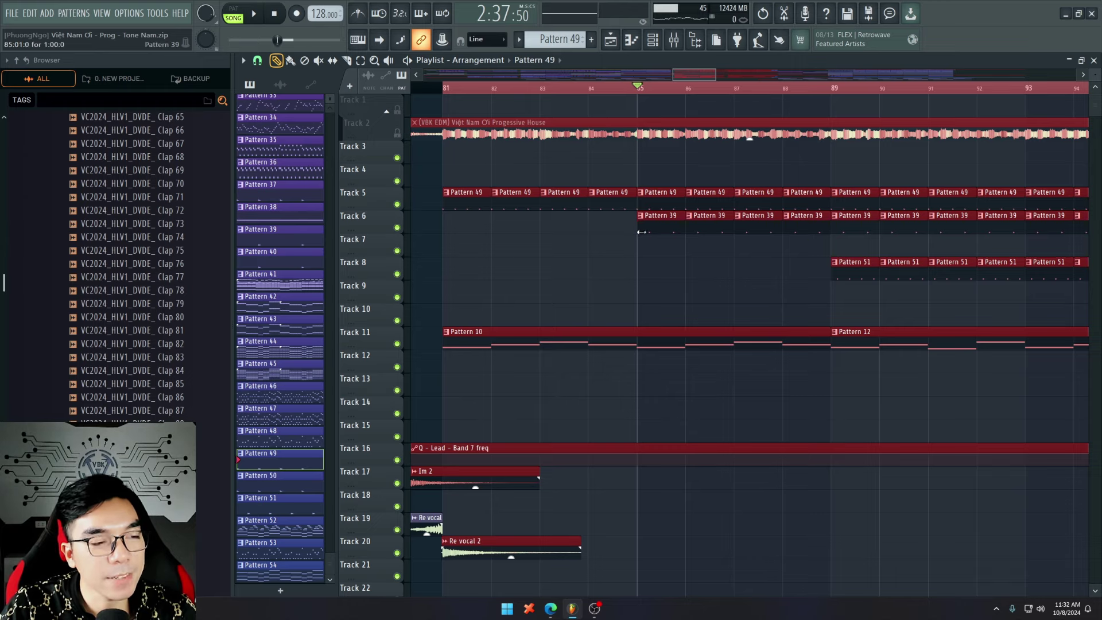
{"action": "key", "text": "space"}
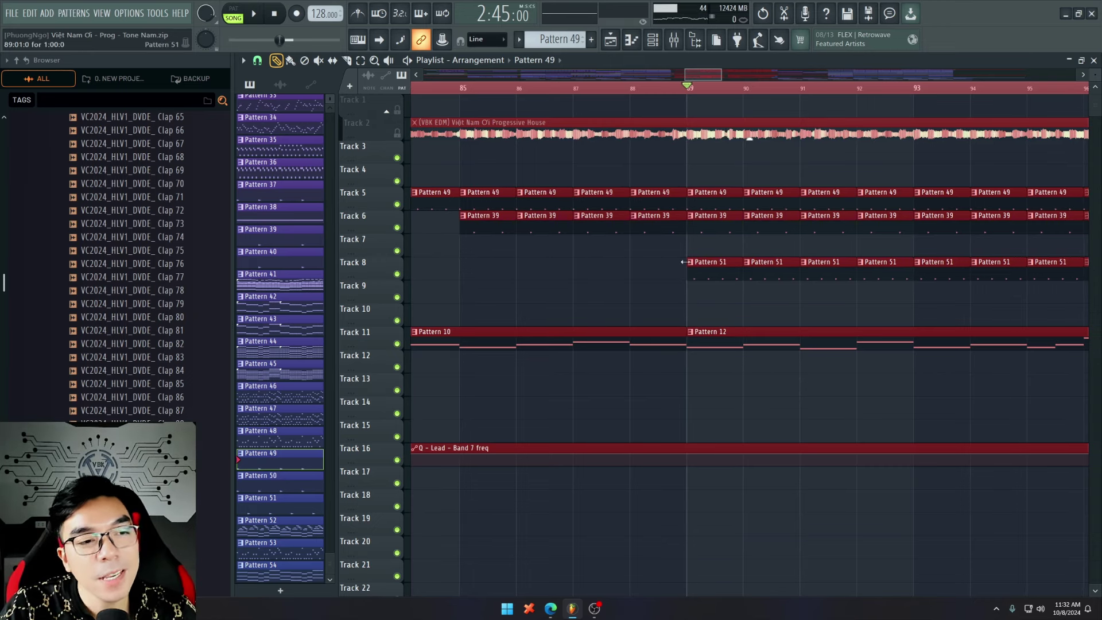
Step: Open Pattern 51 from Track 8 at bar 89, inspect its Open Hat sampler and return to the playlist
{"action": "scroll", "coordinate": [682, 261], "scroll_direction": "up", "scroll_amount": 4}
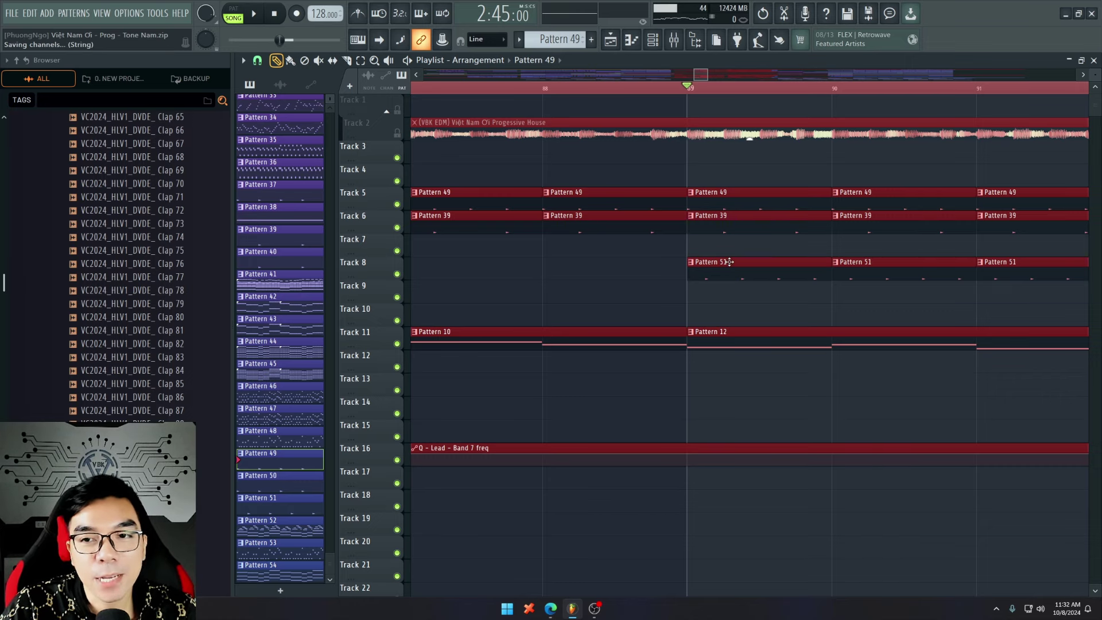
{"action": "double_click", "coordinate": [732, 268]}
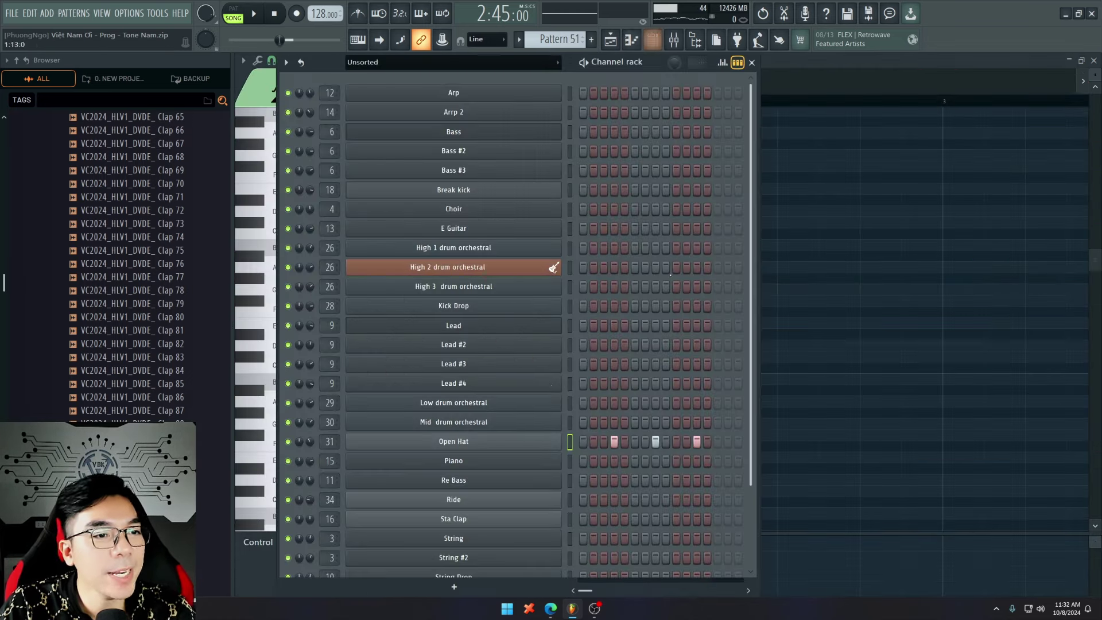
{"action": "left_click", "coordinate": [469, 446]}
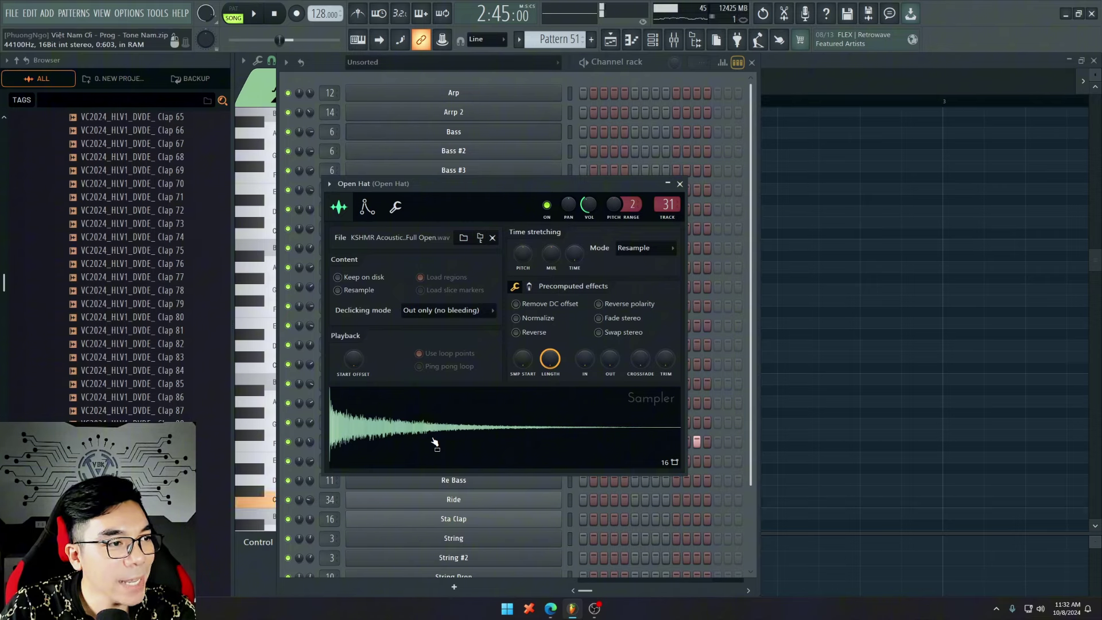
{"action": "left_click", "coordinate": [915, 256]}
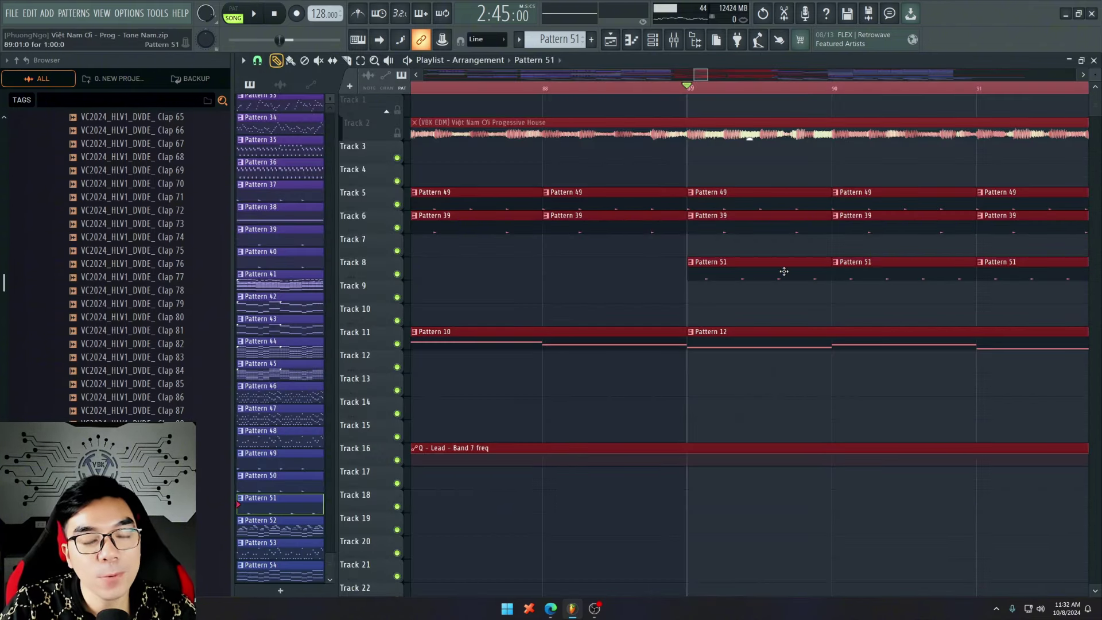
Step: Play the arrangement from bar 89 to hear Pattern 51 on Track 8, then stop playback
{"action": "key", "text": "space"}
{"action": "scroll", "coordinate": [573, 303], "scroll_direction": "down", "scroll_amount": 4}
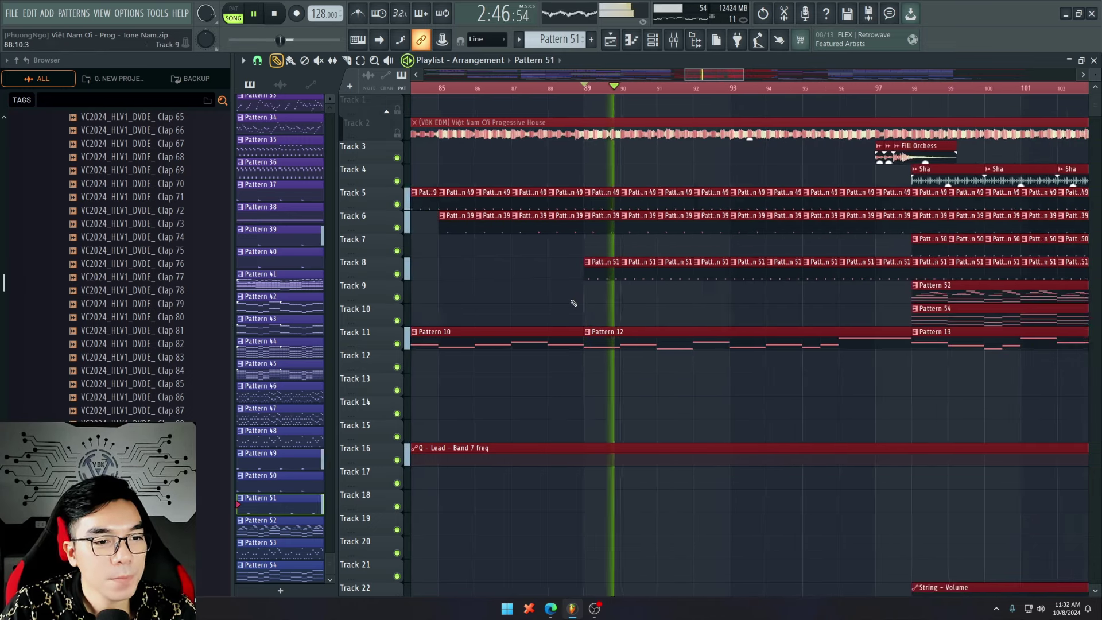
{"action": "key", "text": "space"}
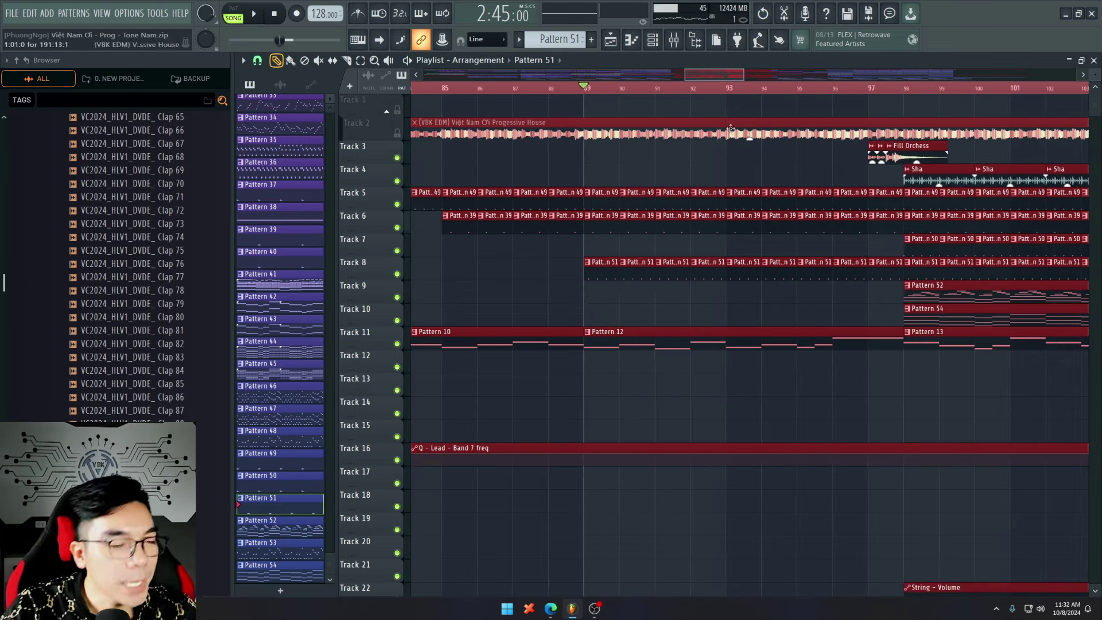
Step: Play the arrangement from bar 96 to hear the transition into the section at bar 98
{"action": "left_click", "coordinate": [832, 92]}
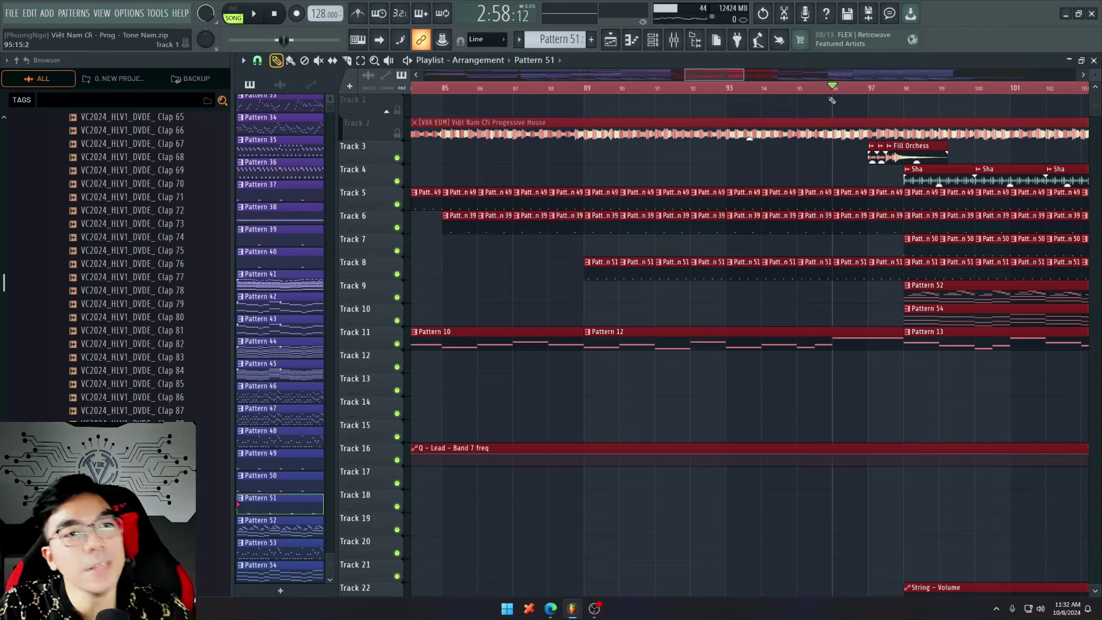
{"action": "key", "text": "space"}
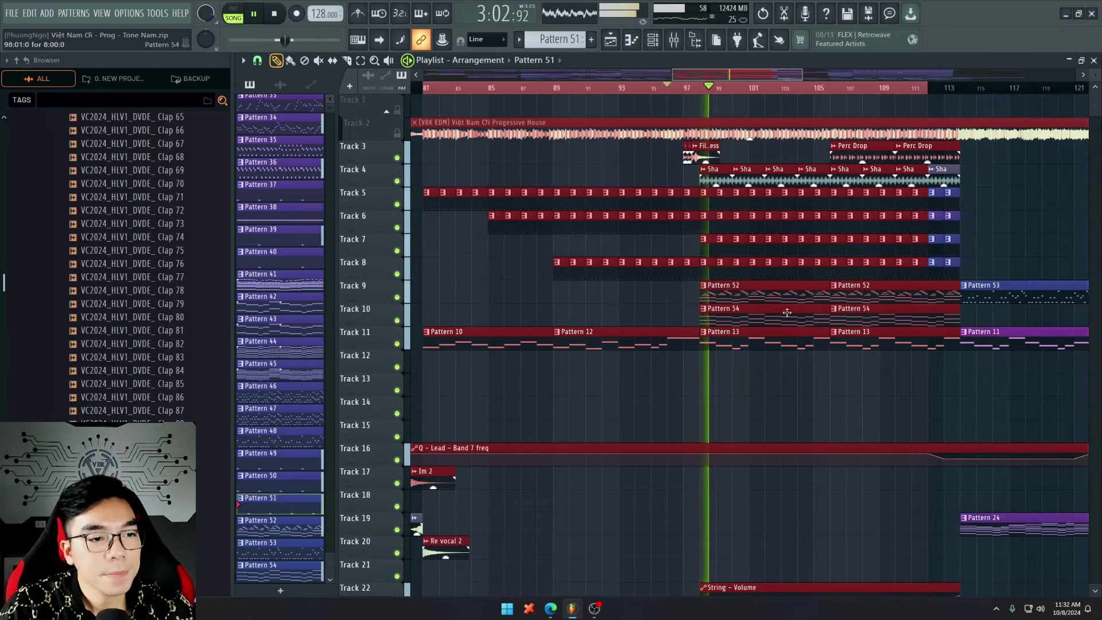
Step: Solo Track 10 and audition Pattern 54 on its own from bar 98
{"action": "left_click", "coordinate": [397, 320], "text": "ctrl"}
{"action": "key", "text": "space"}
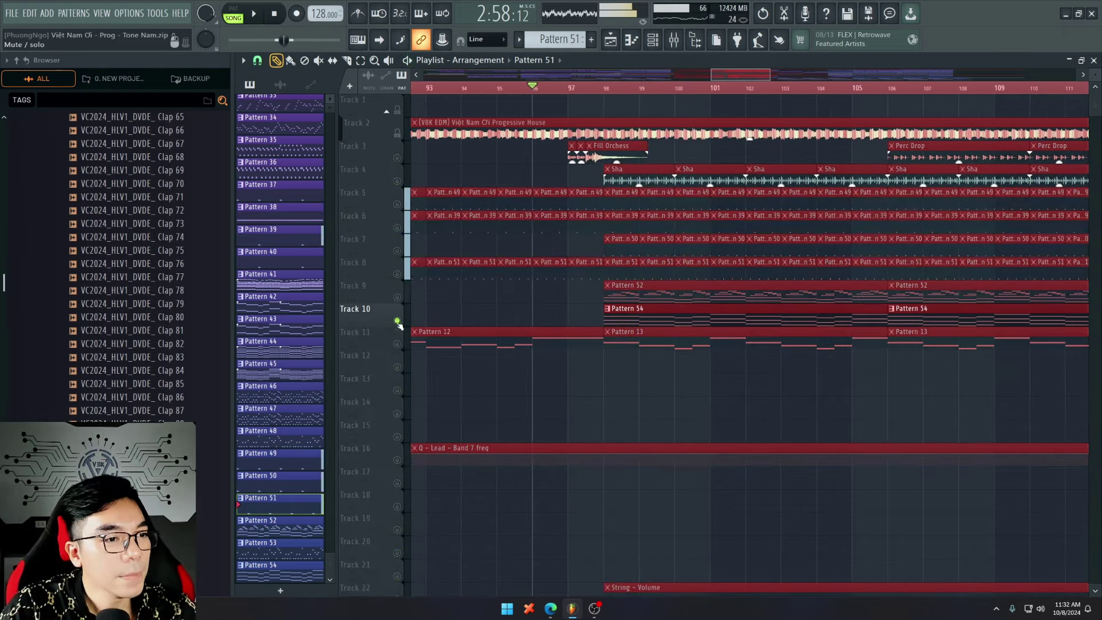
{"action": "left_click", "coordinate": [605, 89]}
{"action": "key", "text": "space"}
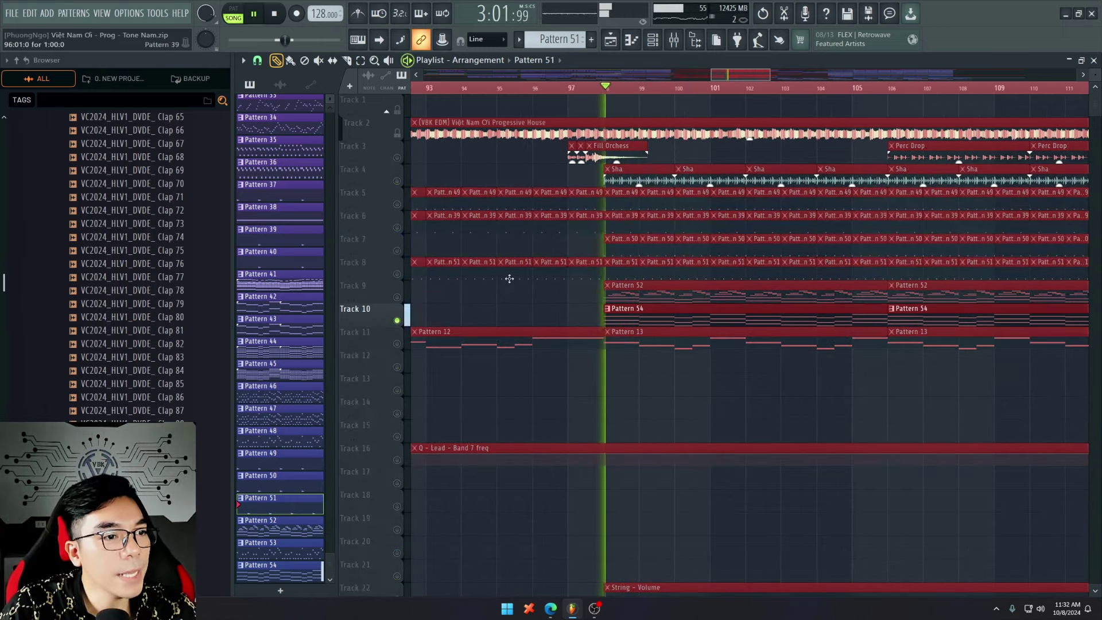
{"action": "key", "text": "space"}
Step: Unmute Track 9 as well and play Pattern 52 together with Pattern 54 from bar 98
{"action": "left_click", "coordinate": [397, 297]}
{"action": "key", "text": "space"}
{"action": "scroll", "coordinate": [414, 326], "scroll_direction": "down", "scroll_amount": 2}
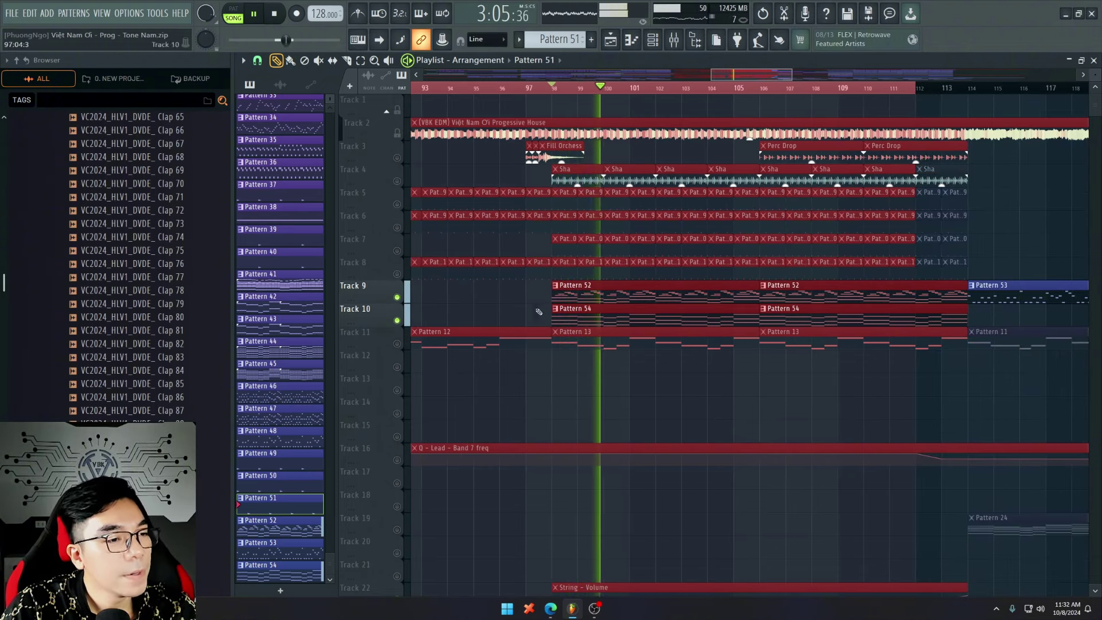
Step: Unmute every track except the Track 2 reference and keep listening to the section from bar 98
{"action": "right_click", "coordinate": [397, 344]}
{"action": "right_click", "coordinate": [397, 344]}
{"action": "scroll", "coordinate": [683, 387], "scroll_direction": "down", "scroll_amount": 3}
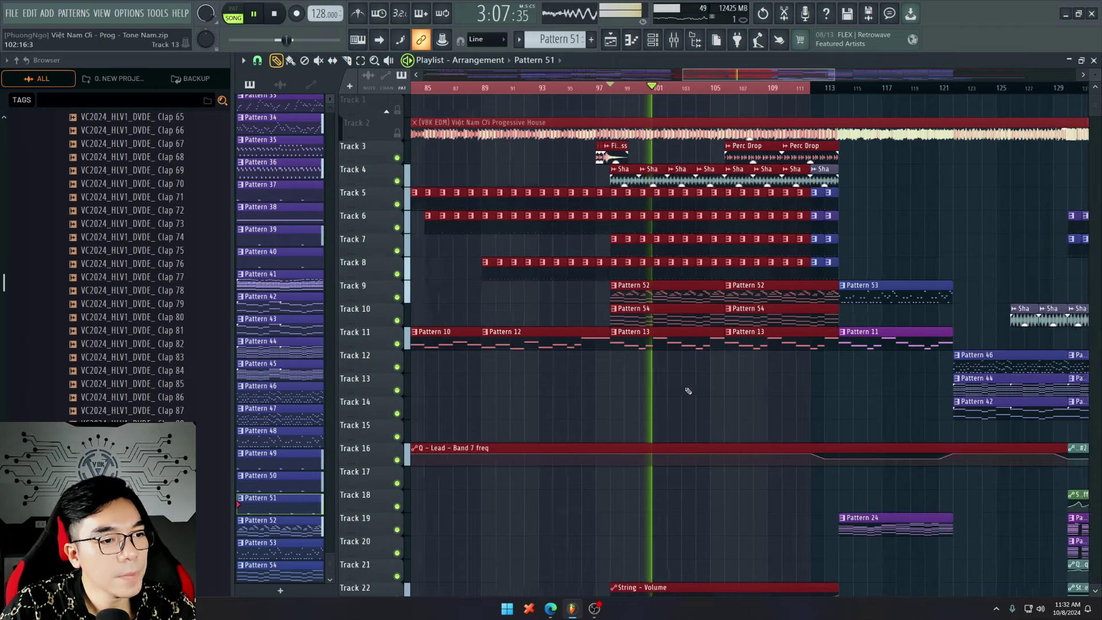
{"action": "scroll", "coordinate": [761, 393], "scroll_direction": "down", "scroll_amount": 2}
{"action": "scroll", "coordinate": [764, 396], "scroll_direction": "down", "scroll_amount": 4}
{"action": "scroll", "coordinate": [766, 430], "scroll_direction": "up", "scroll_amount": 4}
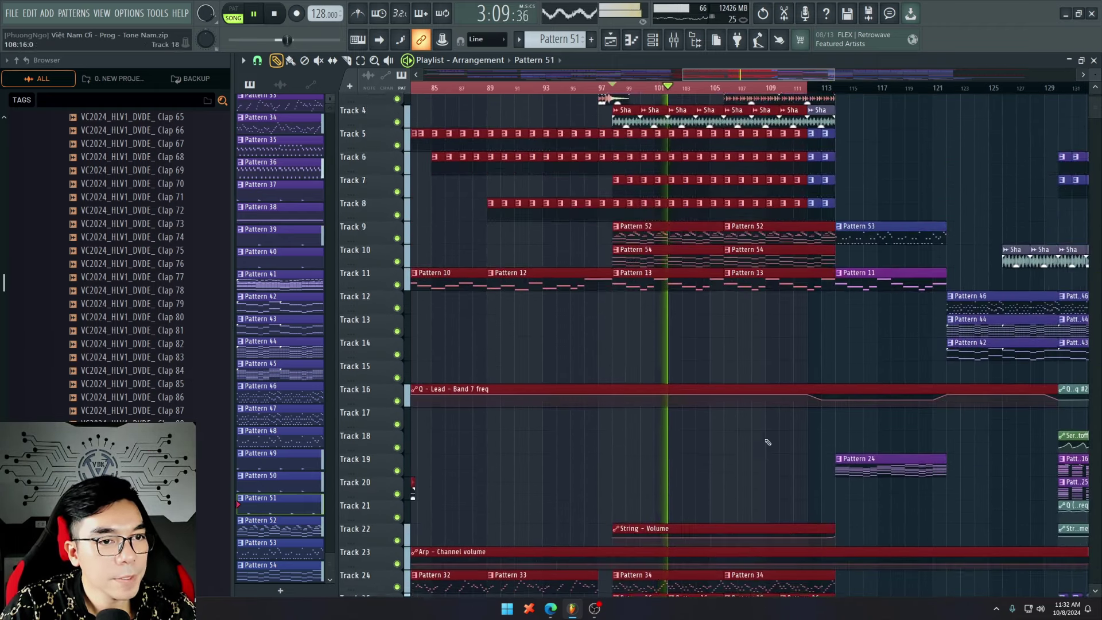
Step: Stop playback, deselect all playlist clips and place the playhead at bar 114
{"action": "key", "text": "ctrl+a"}
{"action": "scroll", "coordinate": [893, 198], "scroll_direction": "up", "scroll_amount": 4}
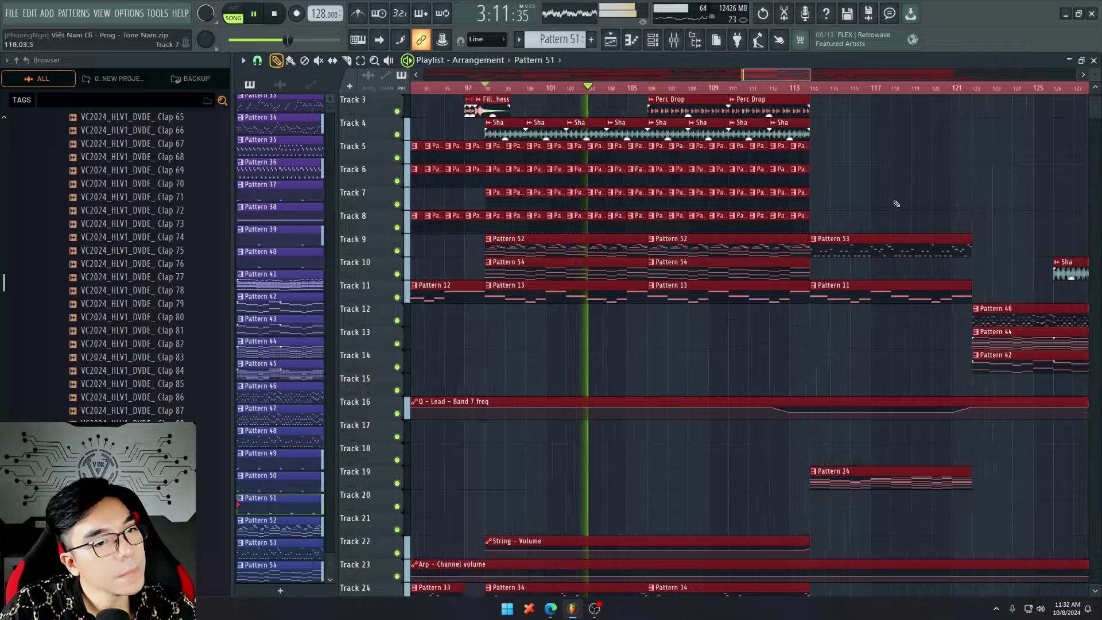
{"action": "key", "text": "ctrl+d"}
{"action": "key", "text": "space"}
{"action": "scroll", "coordinate": [821, 164], "scroll_direction": "up", "scroll_amount": 2}
{"action": "left_click", "coordinate": [769, 88]}
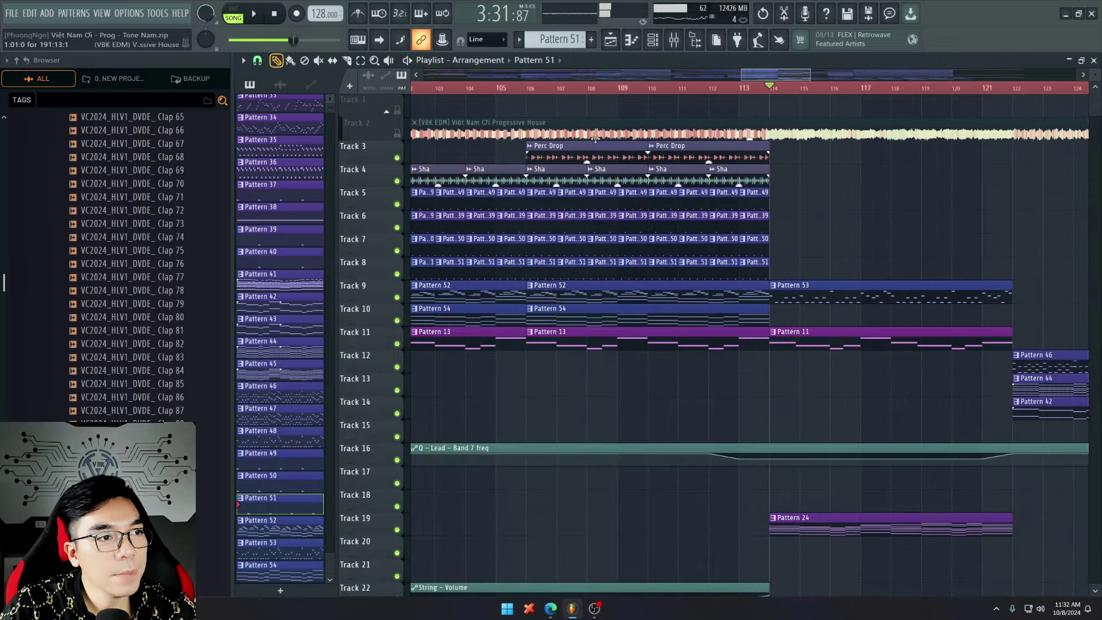
Step: Play from bar 112 to hear the arrangement thin out to Patterns 53, 11 and 24 at bar 114, then stop playback
{"action": "scroll", "coordinate": [405, 137], "scroll_direction": "down", "scroll_amount": 3}
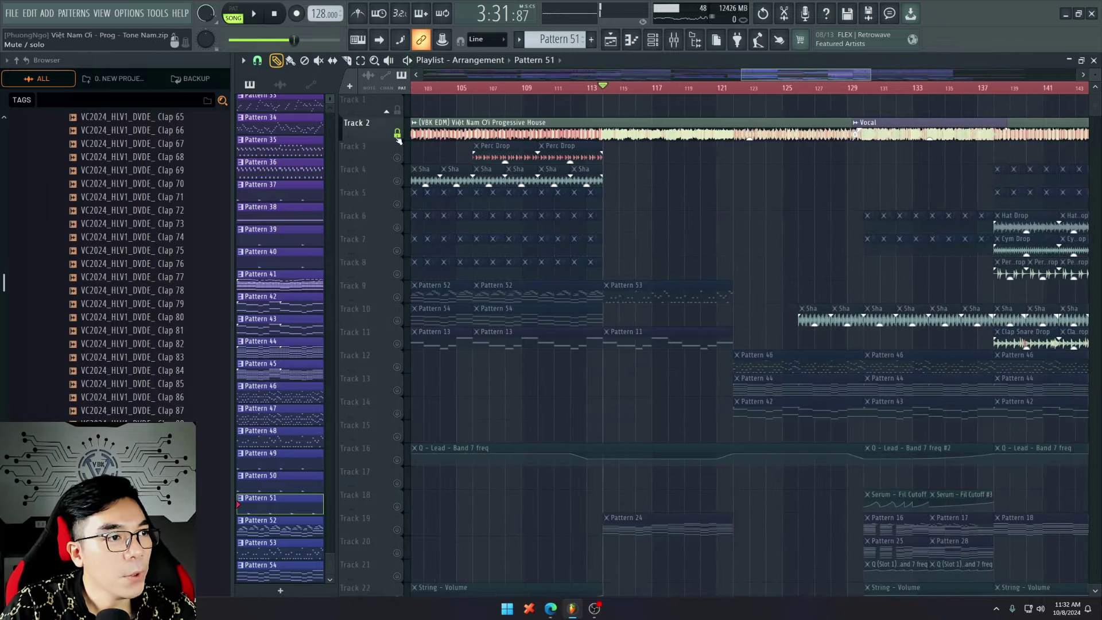
{"action": "scroll", "coordinate": [600, 224], "scroll_direction": "up", "scroll_amount": 2}
{"action": "scroll", "coordinate": [897, 389], "scroll_direction": "down", "scroll_amount": 3}
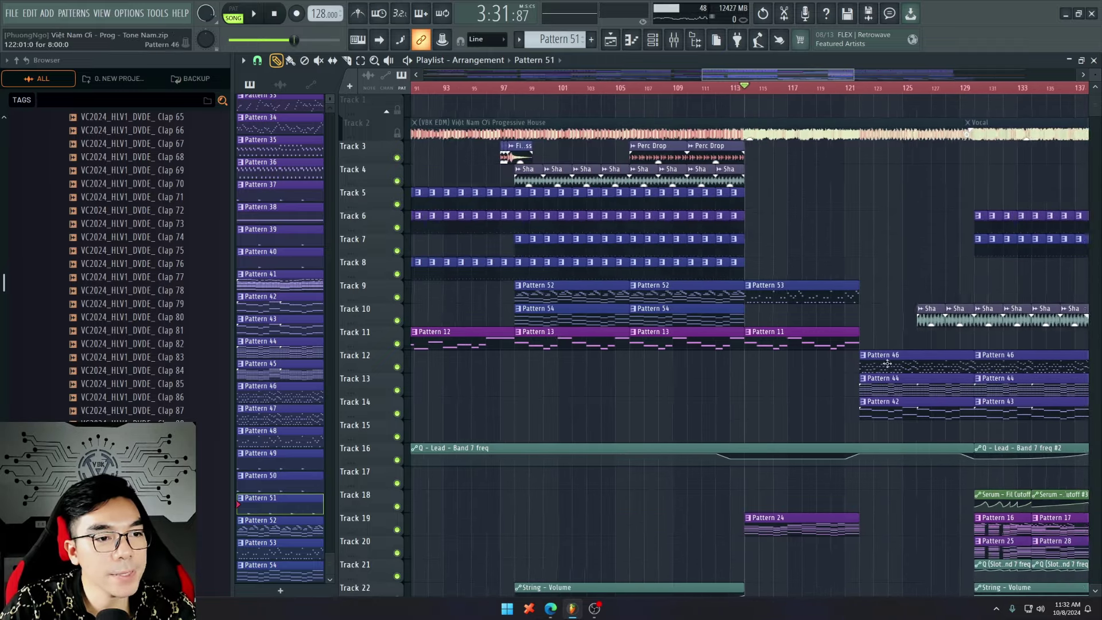
{"action": "left_click", "coordinate": [731, 88]}
{"action": "key", "text": "space"}
{"action": "scroll", "coordinate": [782, 270], "scroll_direction": "up", "scroll_amount": 2}
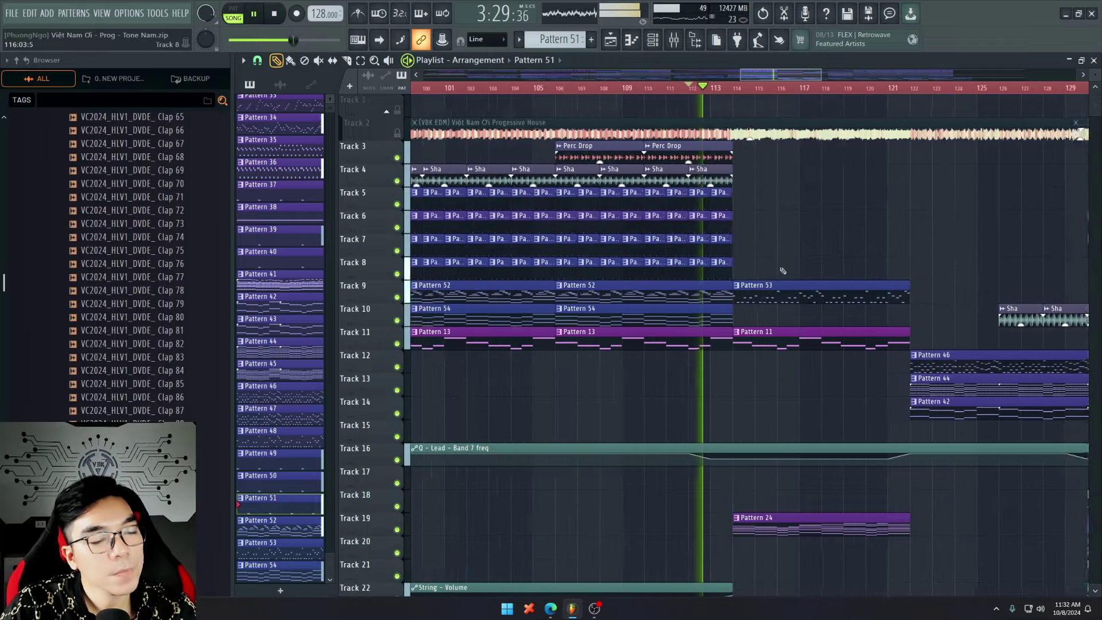
{"action": "scroll", "coordinate": [782, 398], "scroll_direction": "down", "scroll_amount": 4}
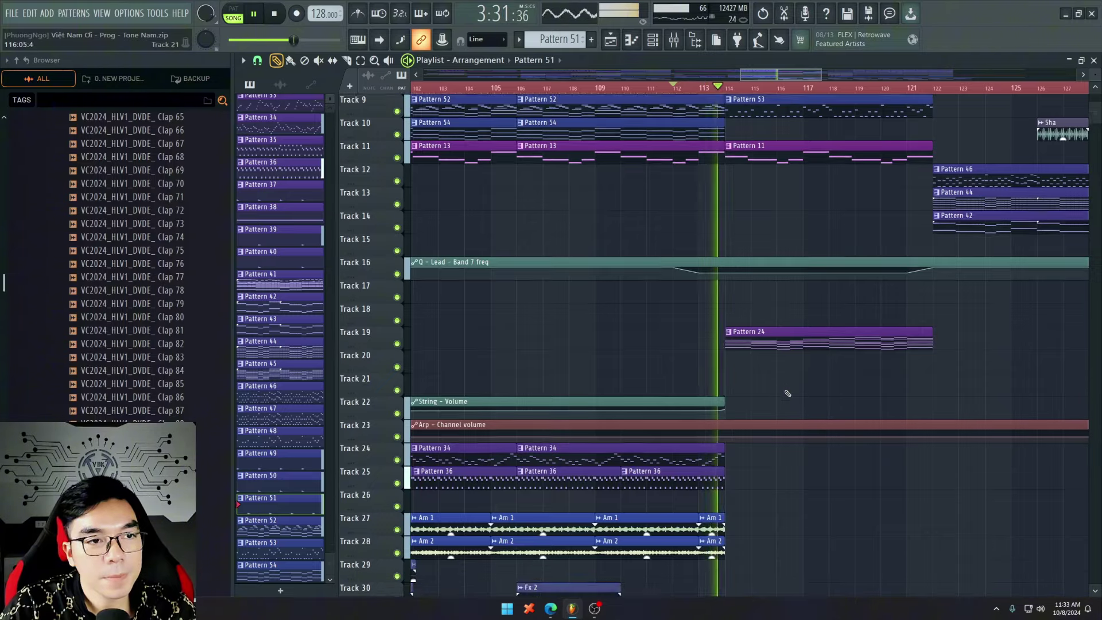
{"action": "scroll", "coordinate": [786, 393], "scroll_direction": "up", "scroll_amount": 4}
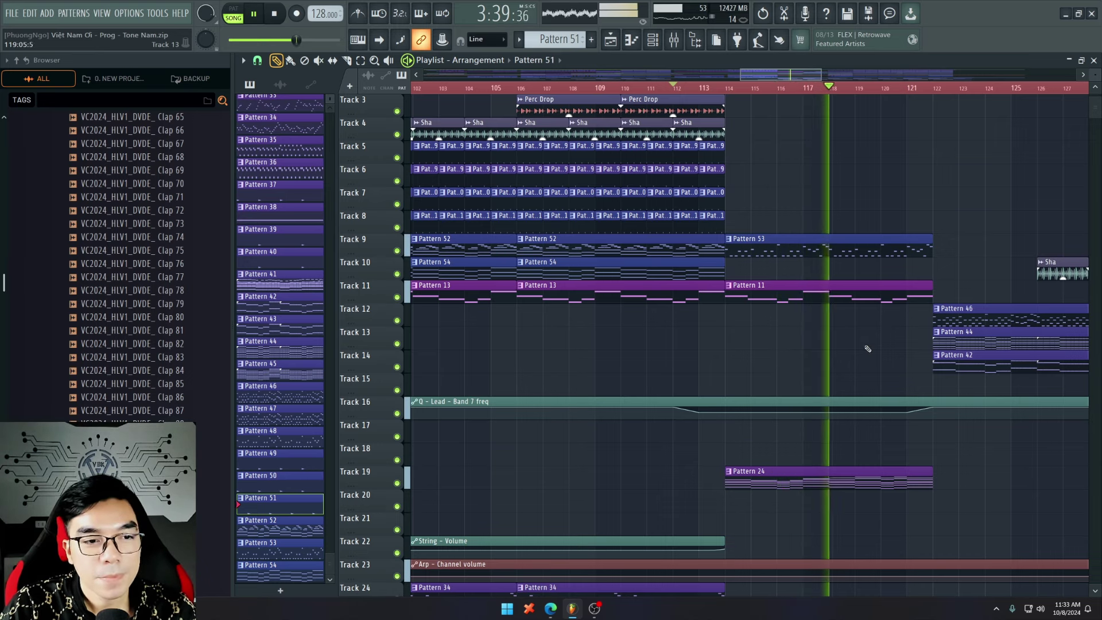
{"action": "key", "text": "space"}
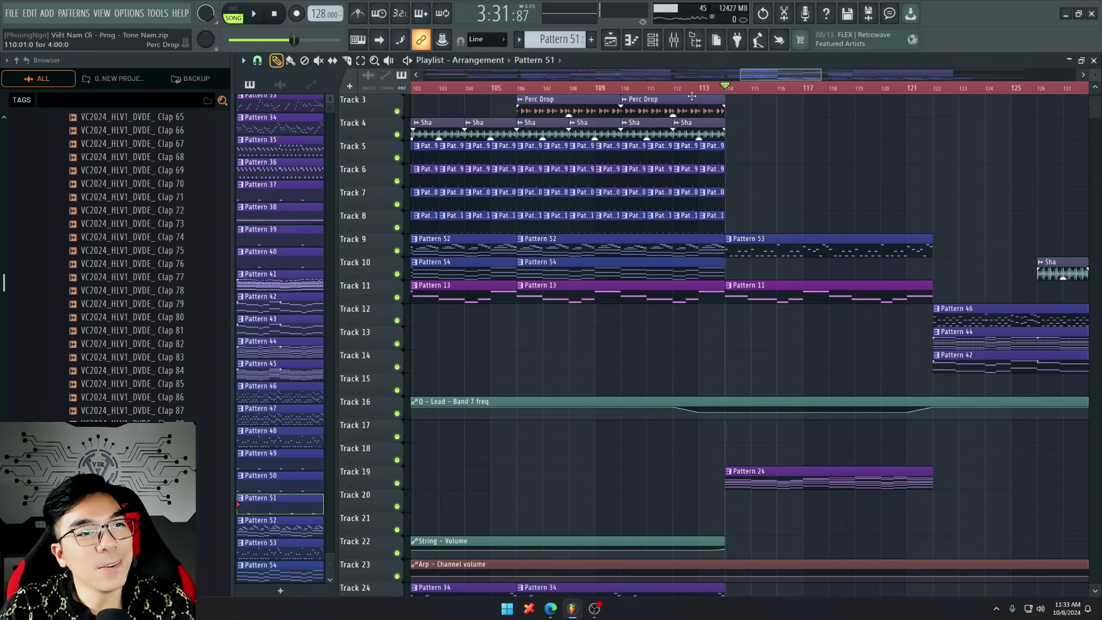
Step: Solo the Track 2 reference mix and listen to it from bar 112 across the change at bar 114
{"action": "scroll", "coordinate": [692, 94], "scroll_direction": "up", "scroll_amount": 2}
{"action": "right_click", "coordinate": [397, 133]}
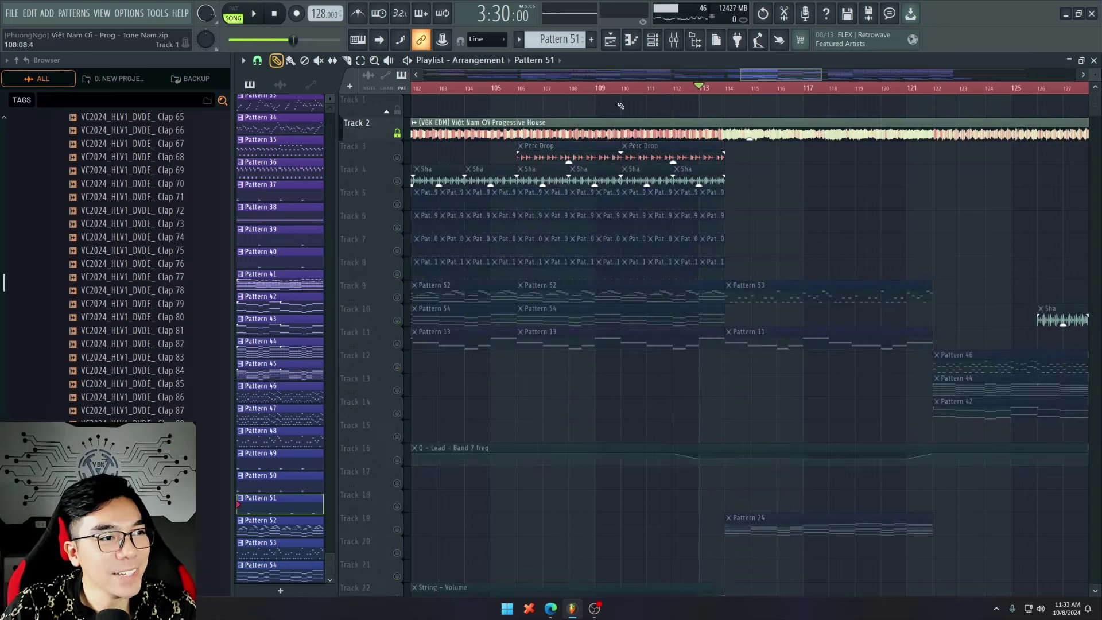
{"action": "scroll", "coordinate": [691, 86], "scroll_direction": "left", "scroll_amount": 1}
{"action": "key", "text": "space"}
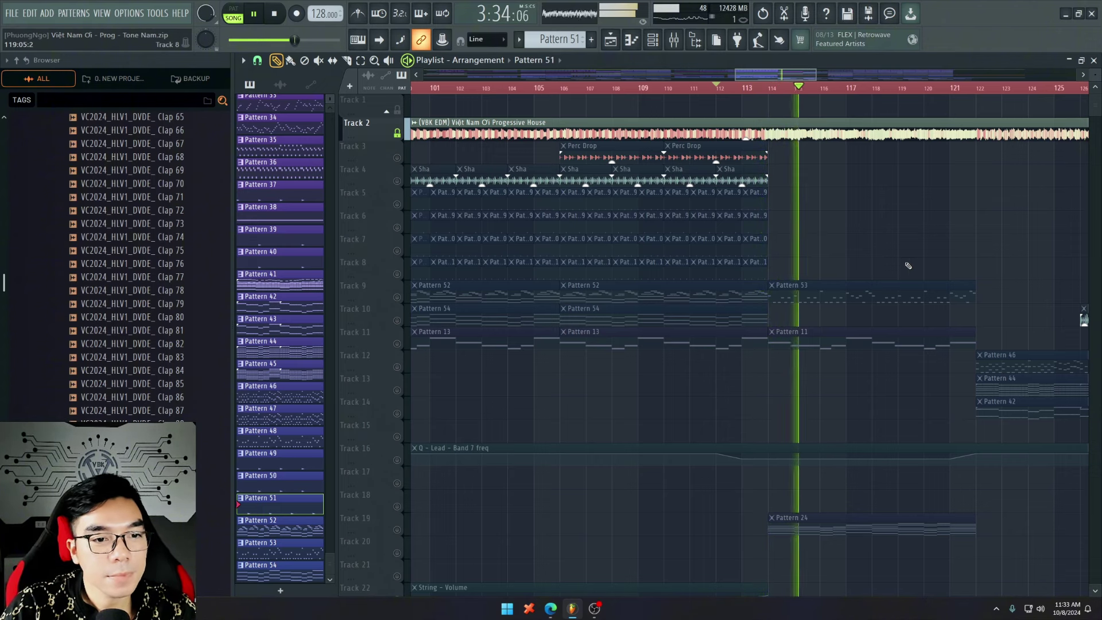
{"action": "key", "text": "space"}
Step: Restore all the project tracks with Track 2 muted and start playback from bar 120
{"action": "right_click", "coordinate": [397, 133]}
{"action": "left_click", "coordinate": [397, 133]}
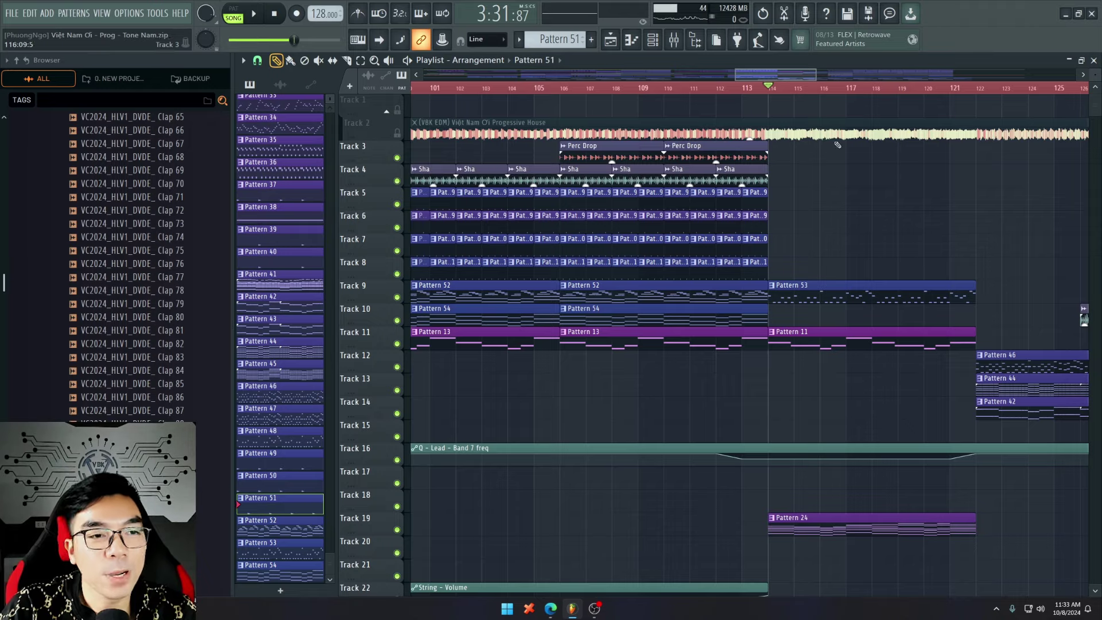
{"action": "key", "text": "space"}
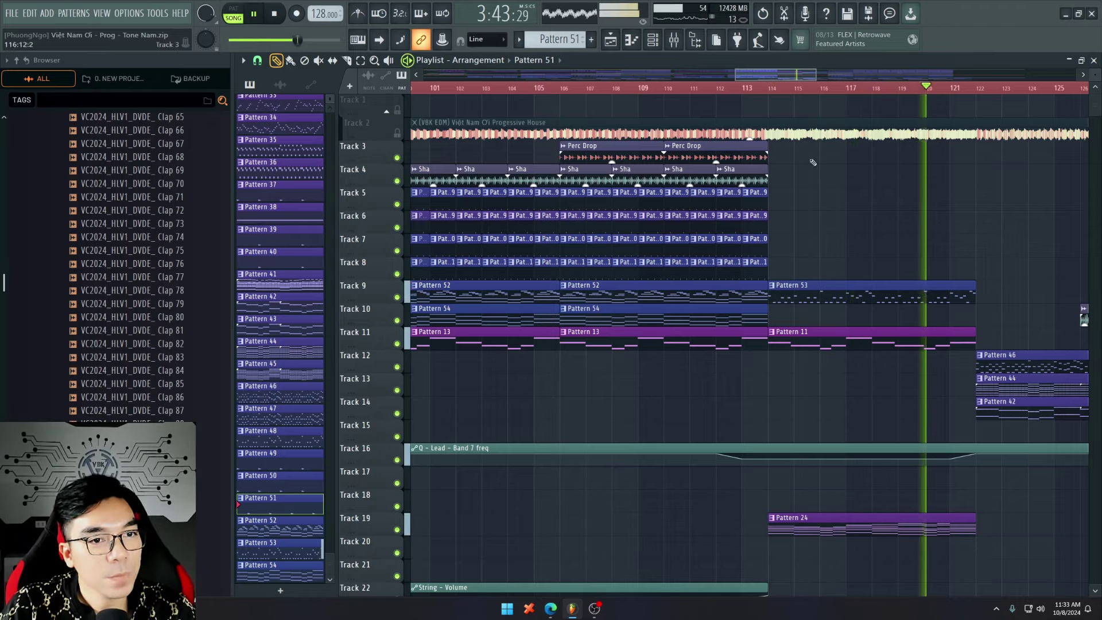
Step: Listen to Patterns 46, 44 and 42 enter on Tracks 12 to 14 at bar 122, then stop playback
{"action": "scroll", "coordinate": [839, 251], "scroll_direction": "down", "scroll_amount": 2}
{"action": "scroll", "coordinate": [844, 258], "scroll_direction": "down", "scroll_amount": 3}
{"action": "scroll", "coordinate": [875, 367], "scroll_direction": "up", "scroll_amount": 3}
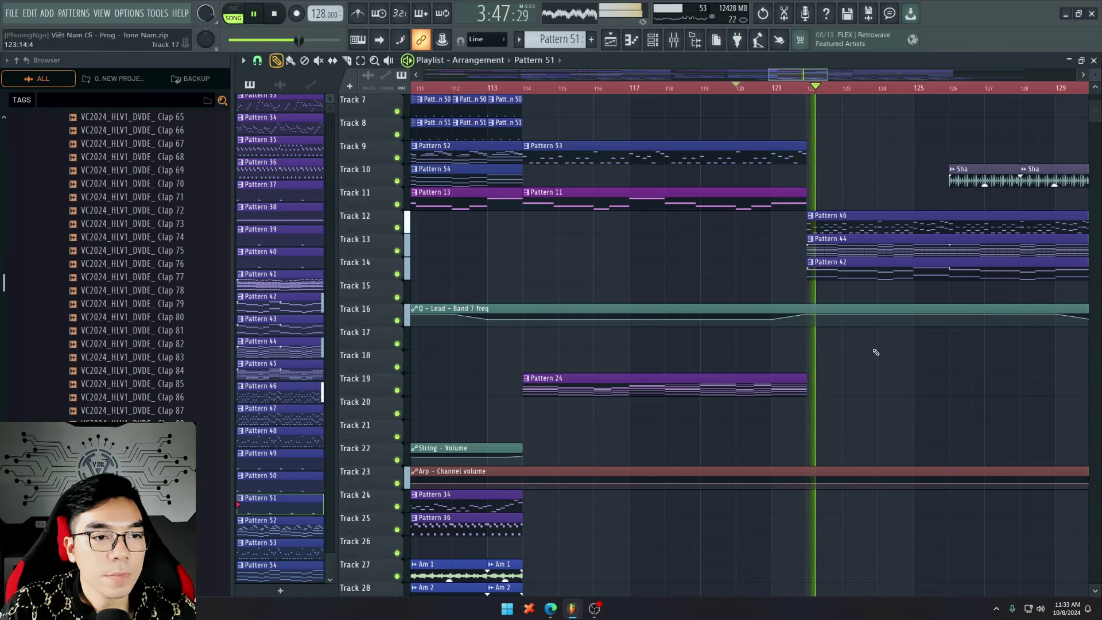
{"action": "scroll", "coordinate": [734, 335], "scroll_direction": "down", "scroll_amount": 2}
{"action": "scroll", "coordinate": [869, 352], "scroll_direction": "up", "scroll_amount": 1}
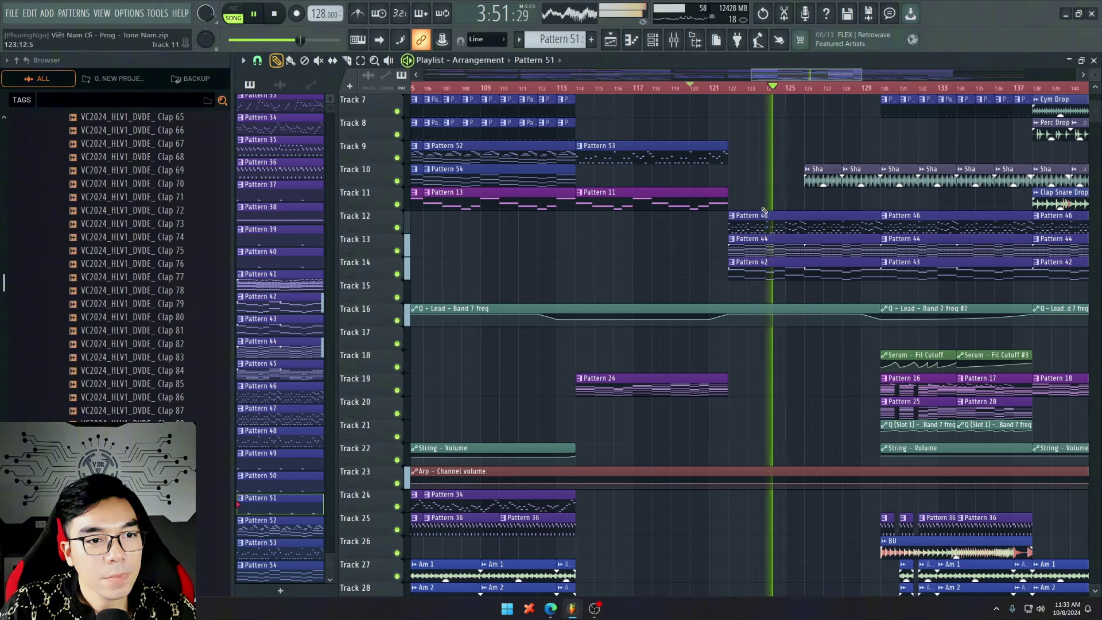
{"action": "scroll", "coordinate": [895, 267], "scroll_direction": "down", "scroll_amount": 3}
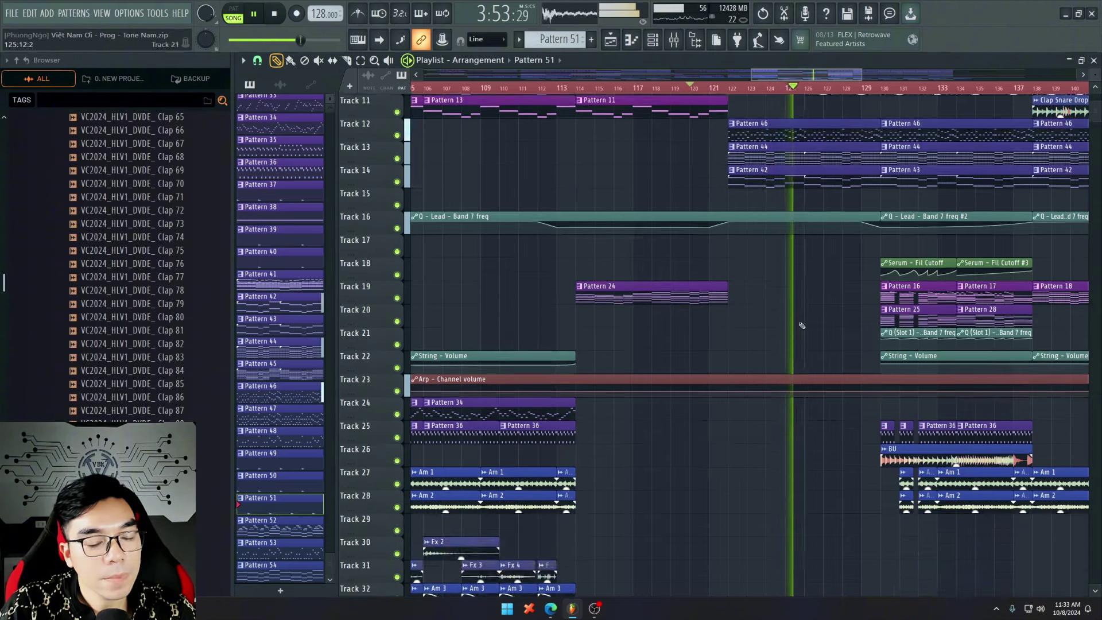
{"action": "scroll", "coordinate": [862, 269], "scroll_direction": "up", "scroll_amount": 4}
{"action": "key", "text": "space"}
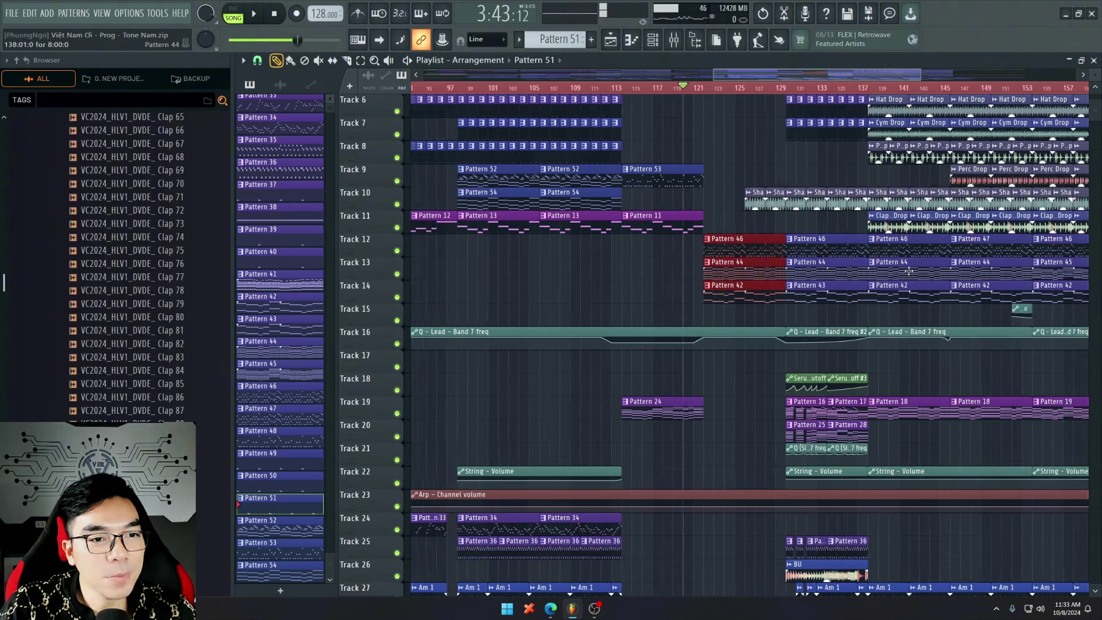
Step: Move the playhead to bar 122 and play the section built on Patterns 46, 44 and 42
{"action": "scroll", "coordinate": [631, 259], "scroll_direction": "right", "scroll_amount": 3}
{"action": "scroll", "coordinate": [562, 252], "scroll_direction": "down", "scroll_amount": 2}
{"action": "scroll", "coordinate": [563, 249], "scroll_direction": "up", "scroll_amount": 2}
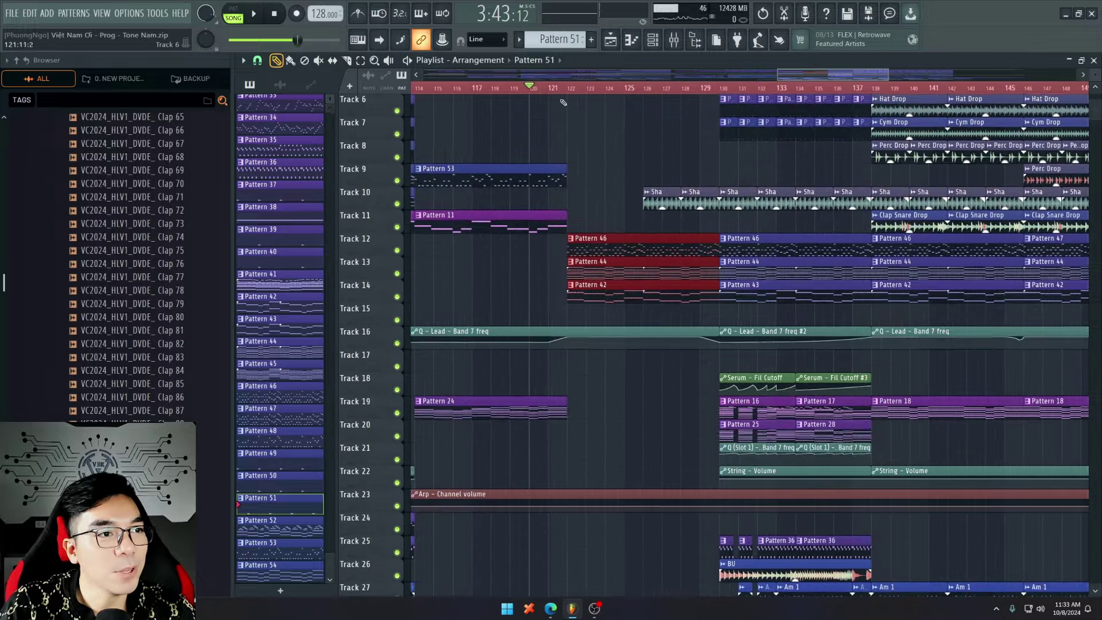
{"action": "left_click", "coordinate": [565, 88]}
{"action": "scroll", "coordinate": [530, 337], "scroll_direction": "down", "scroll_amount": 4}
{"action": "scroll", "coordinate": [527, 350], "scroll_direction": "up", "scroll_amount": 2}
{"action": "scroll", "coordinate": [527, 350], "scroll_direction": "up", "scroll_amount": 2}
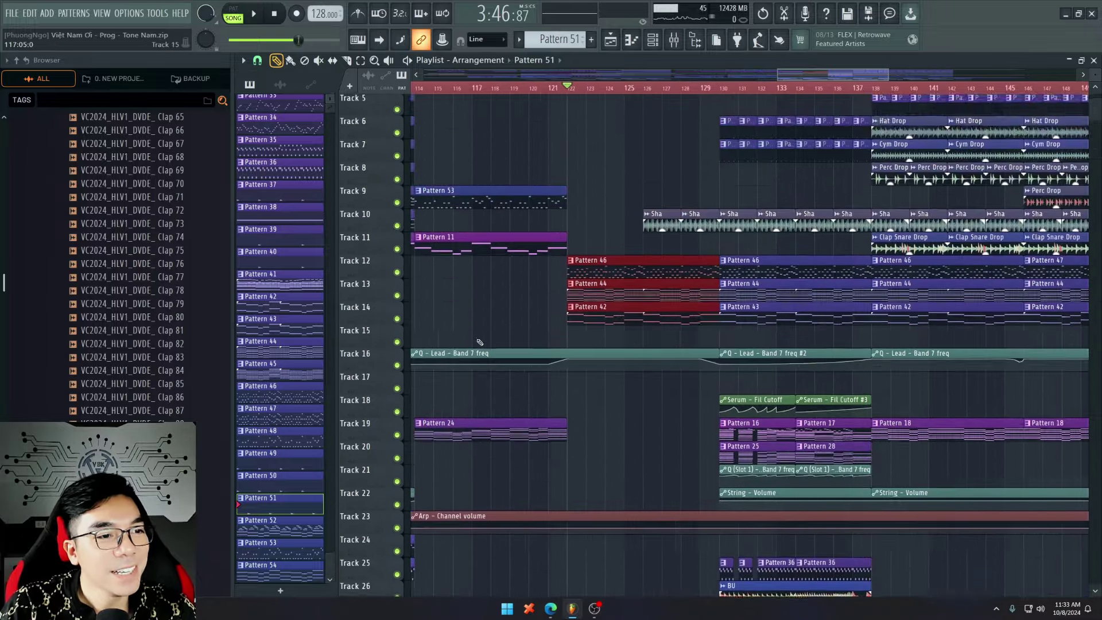
{"action": "scroll", "coordinate": [479, 342], "scroll_direction": "up", "scroll_amount": 2}
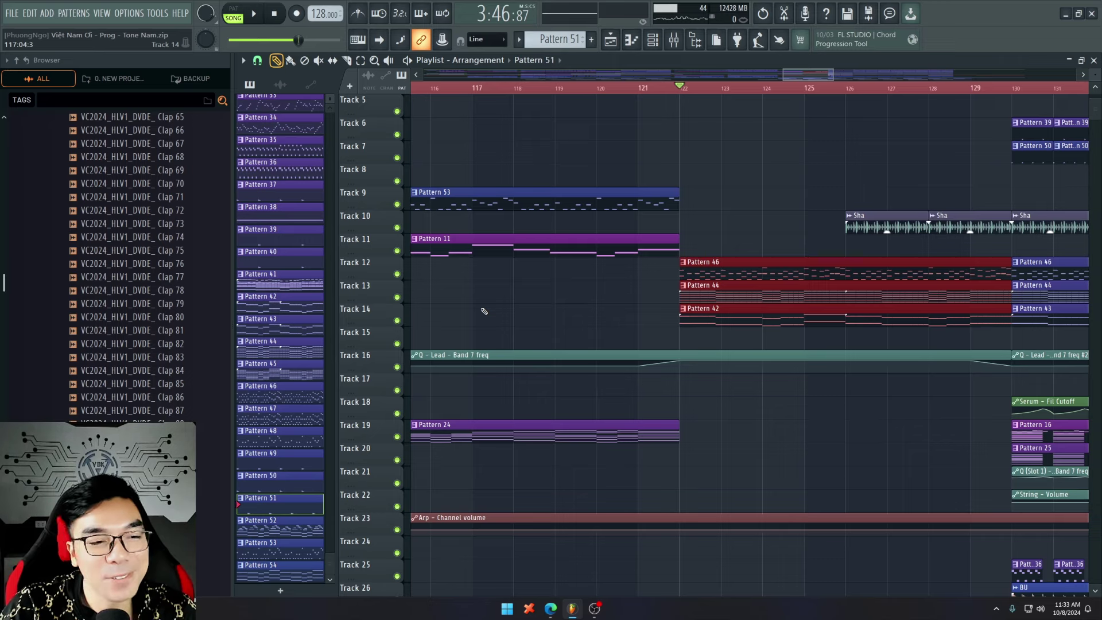
{"action": "key", "text": "space"}
{"action": "scroll", "coordinate": [503, 309], "scroll_direction": "down", "scroll_amount": 3}
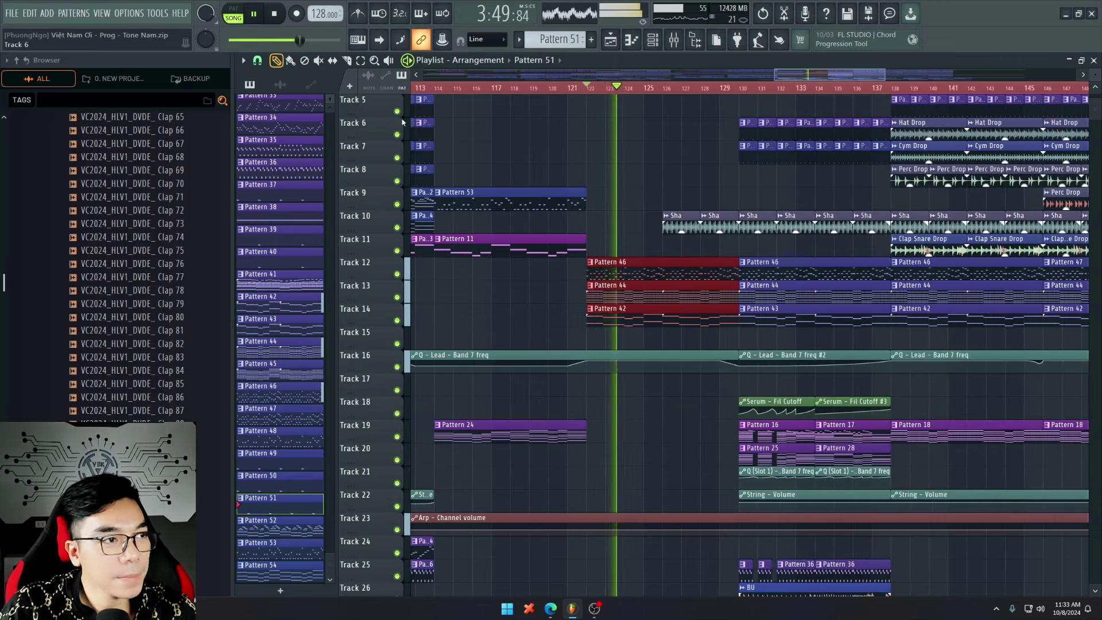
Step: Turn on playlist auto-scroll and follow playback through the build-up layers from bar 130
{"action": "left_click", "coordinate": [380, 40]}
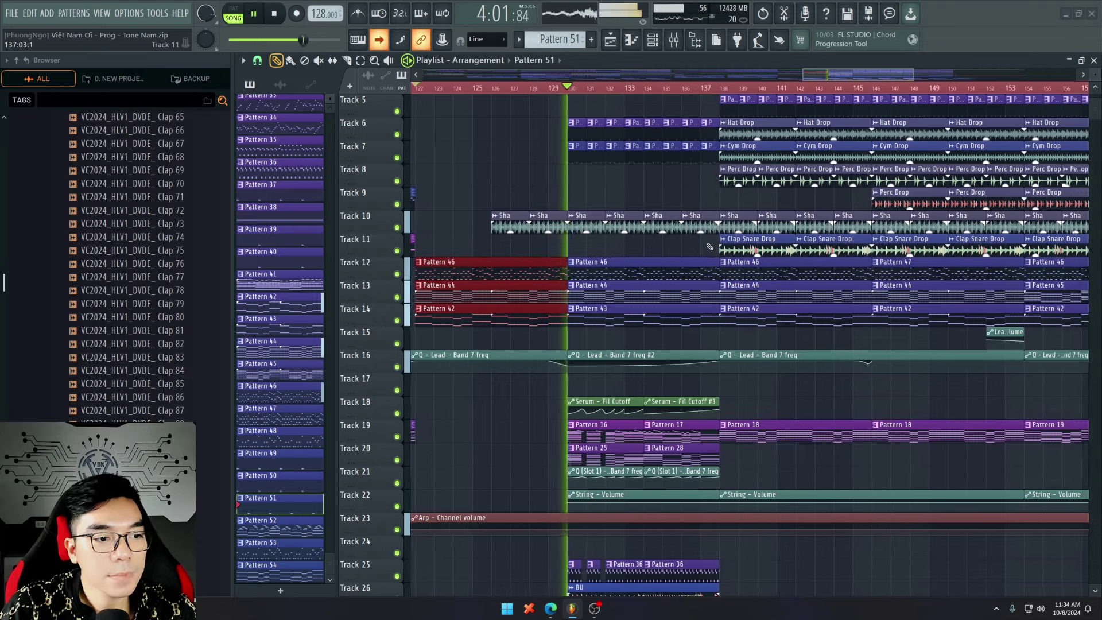
{"action": "scroll", "coordinate": [703, 303], "scroll_direction": "down", "scroll_amount": 2}
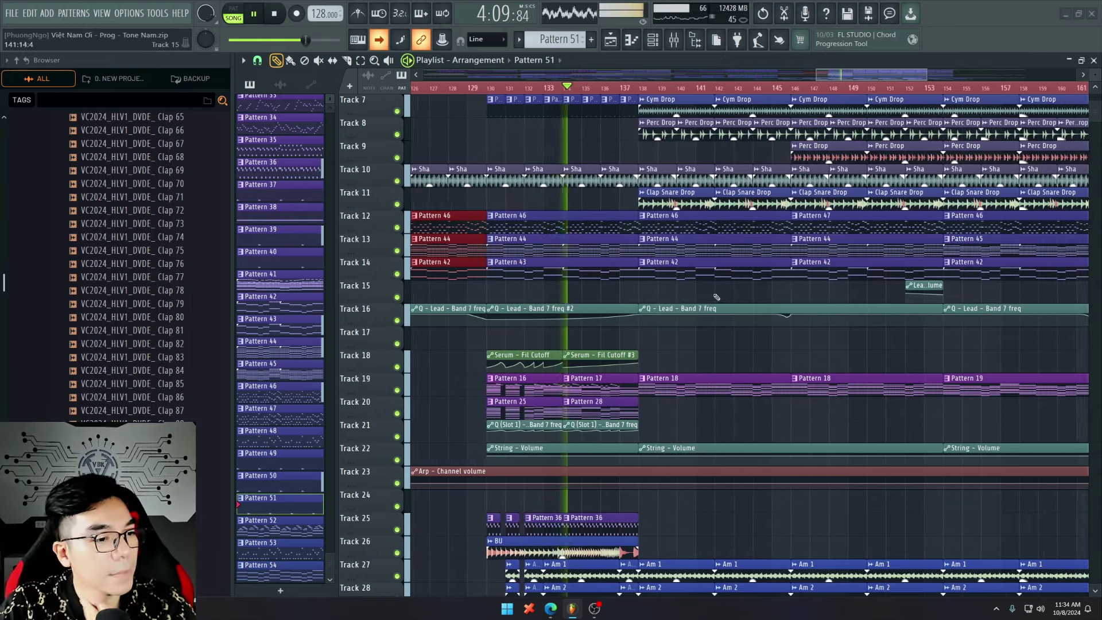
{"action": "scroll", "coordinate": [712, 295], "scroll_direction": "down", "scroll_amount": 1}
{"action": "scroll", "coordinate": [712, 295], "scroll_direction": "down", "scroll_amount": 4}
{"action": "scroll", "coordinate": [656, 296], "scroll_direction": "up", "scroll_amount": 8}
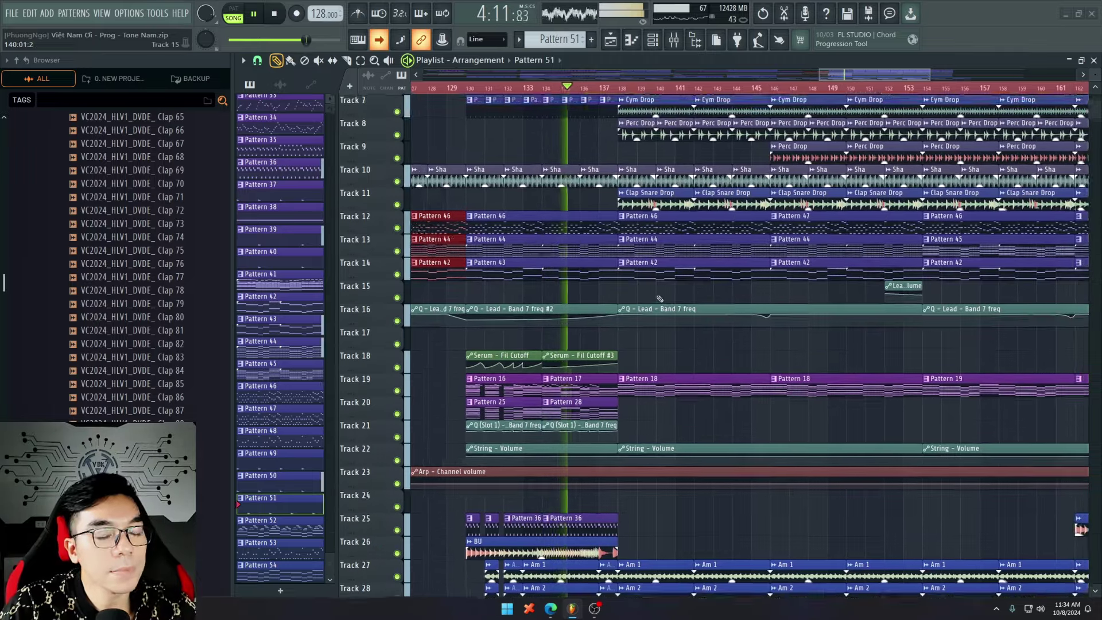
{"action": "scroll", "coordinate": [658, 292], "scroll_direction": "down", "scroll_amount": 3}
{"action": "scroll", "coordinate": [670, 291], "scroll_direction": "up", "scroll_amount": 1}
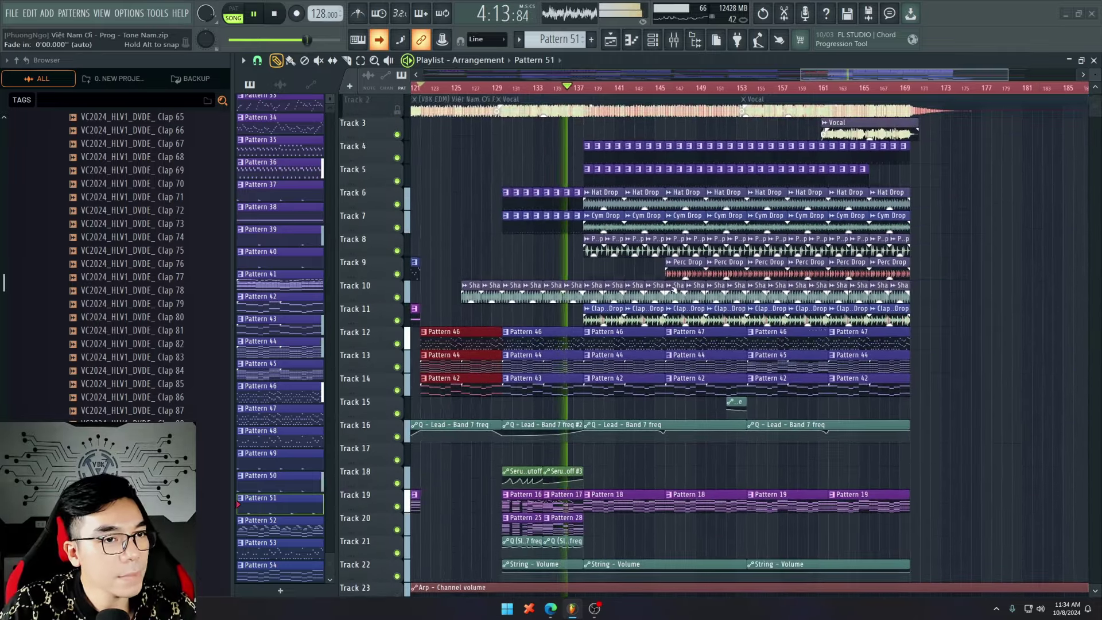
Step: Delete the Vocal clip on Track 3 near bar 161 and turn off playlist auto-scroll
{"action": "right_click", "coordinate": [852, 121]}
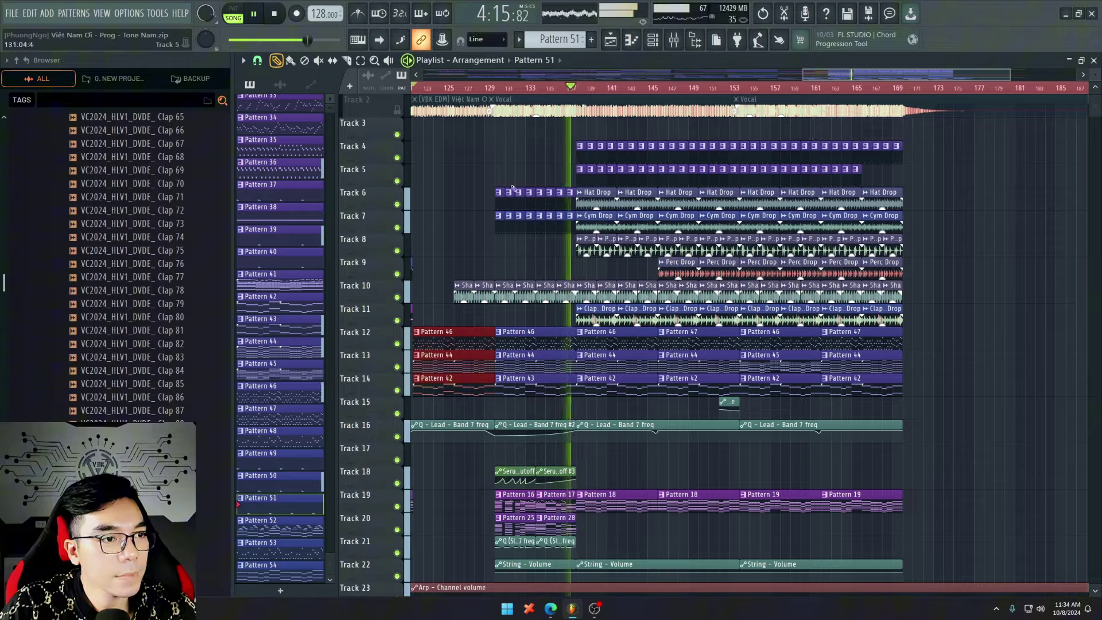
{"action": "scroll", "coordinate": [513, 188], "scroll_direction": "up", "scroll_amount": 5}
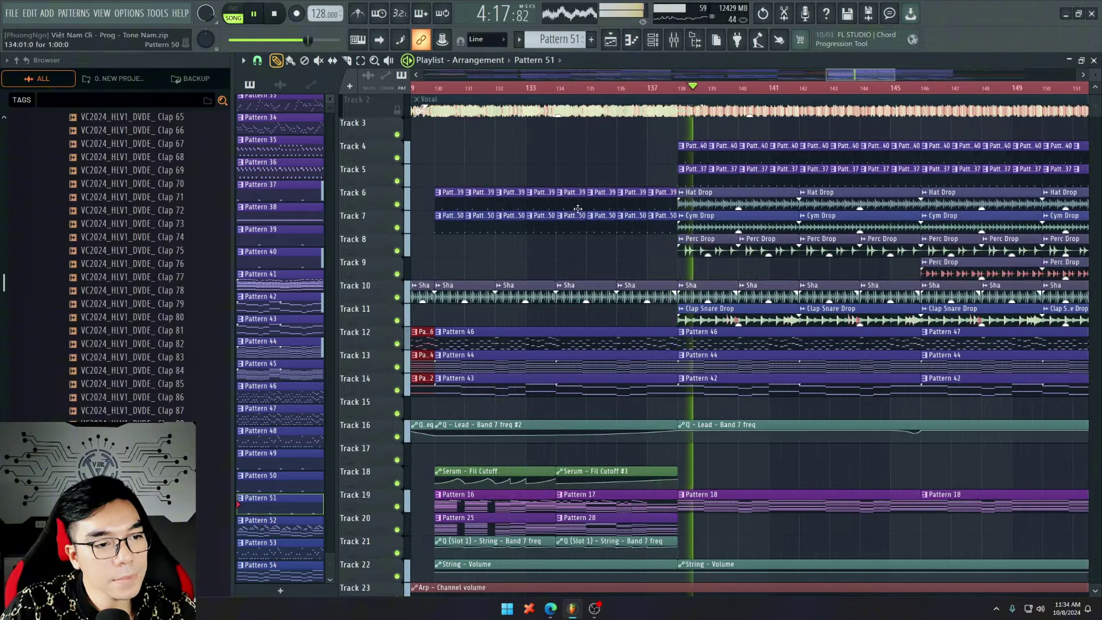
Step: Listen to the drop at bar 138 with its hat, cymbal, percussion and clap layers, then stop playback
{"action": "scroll", "coordinate": [574, 208], "scroll_direction": "down", "scroll_amount": 1}
{"action": "scroll", "coordinate": [494, 238], "scroll_direction": "down", "scroll_amount": 4}
{"action": "scroll", "coordinate": [625, 247], "scroll_direction": "up", "scroll_amount": 2}
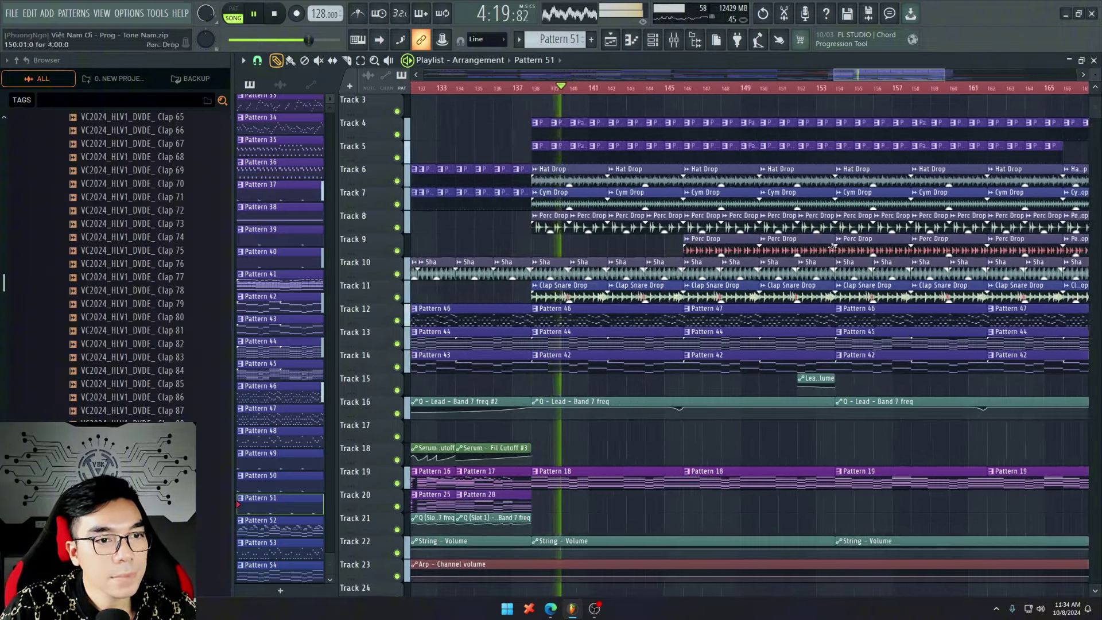
{"action": "key", "text": "space"}
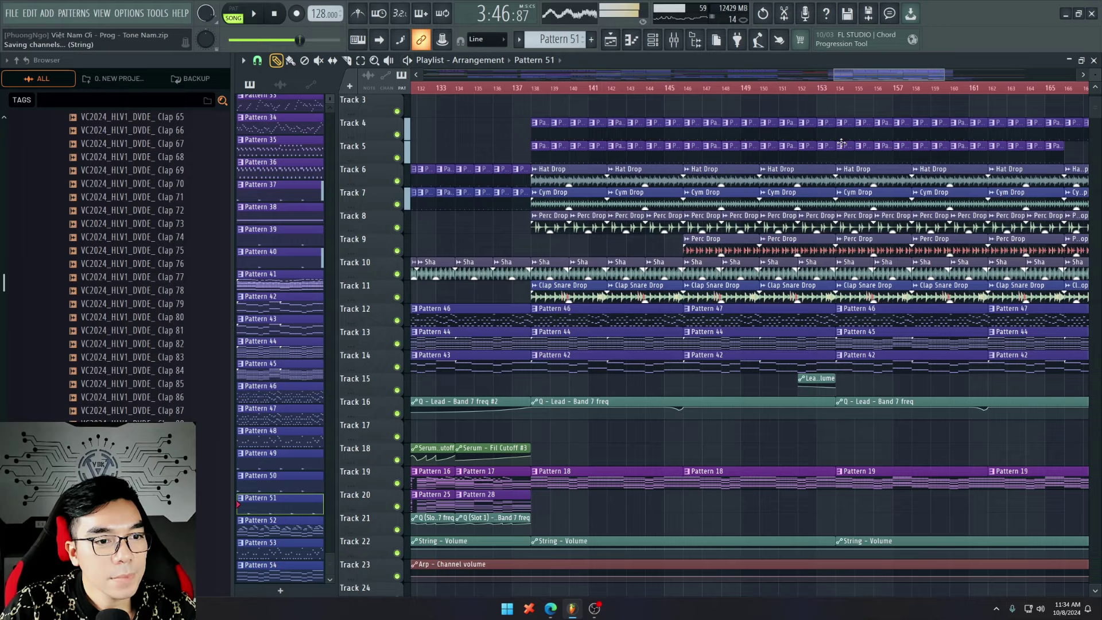
Step: Move the playhead to bar 152 and select bars 138 to 154 to mark the first half of the drop
{"action": "left_click", "coordinate": [805, 87]}
{"action": "scroll", "coordinate": [798, 168], "scroll_direction": "up", "scroll_amount": 2}
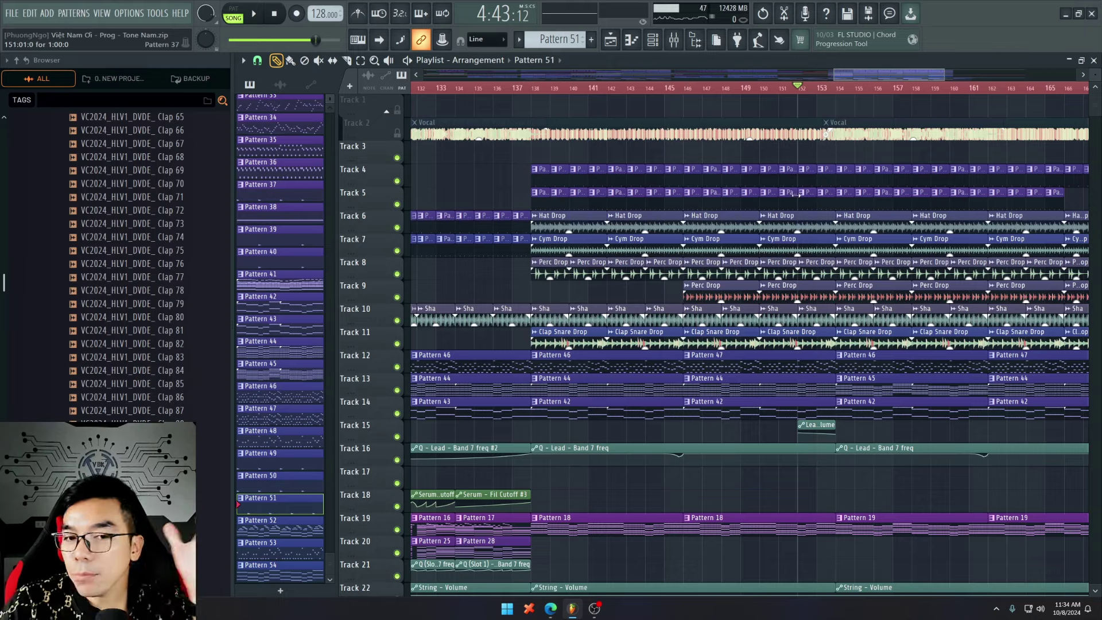
{"action": "scroll", "coordinate": [763, 180], "scroll_direction": "right", "scroll_amount": 3}
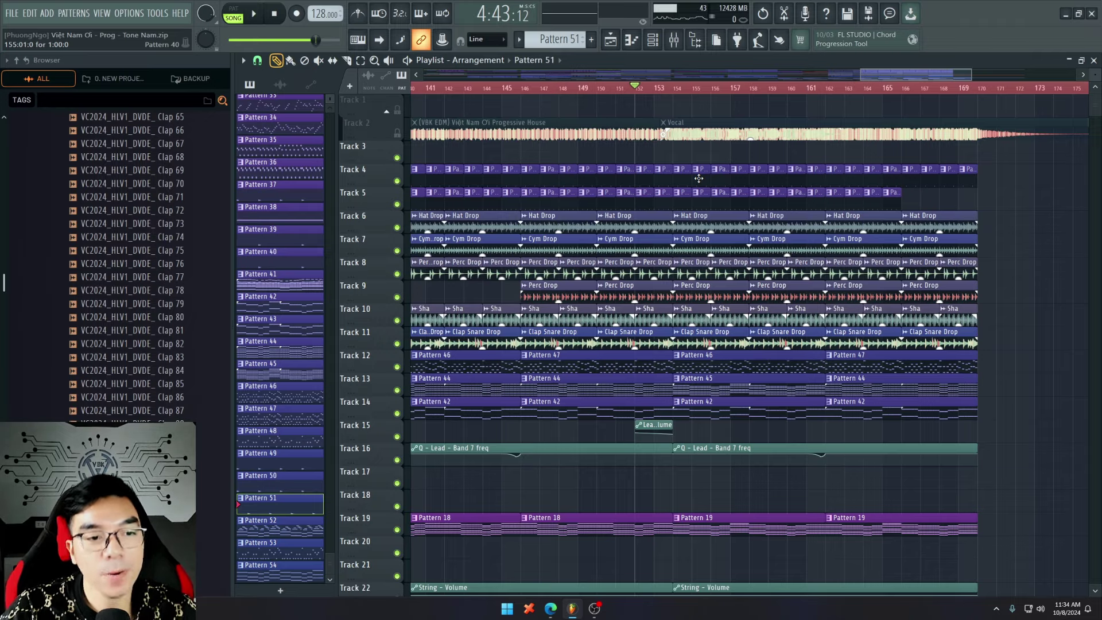
{"action": "scroll", "coordinate": [764, 250], "scroll_direction": "down", "scroll_amount": 3}
{"action": "left_click_drag", "start_coordinate": [611, 96], "coordinate": [728, 105]}
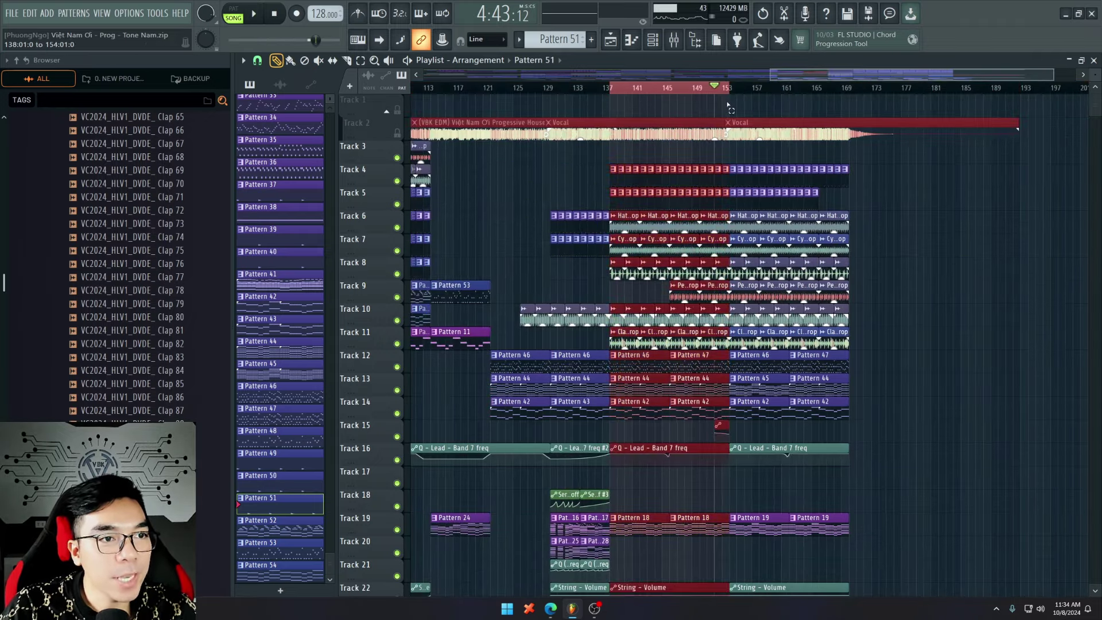
{"action": "scroll", "coordinate": [778, 132], "scroll_direction": "up", "scroll_amount": 3}
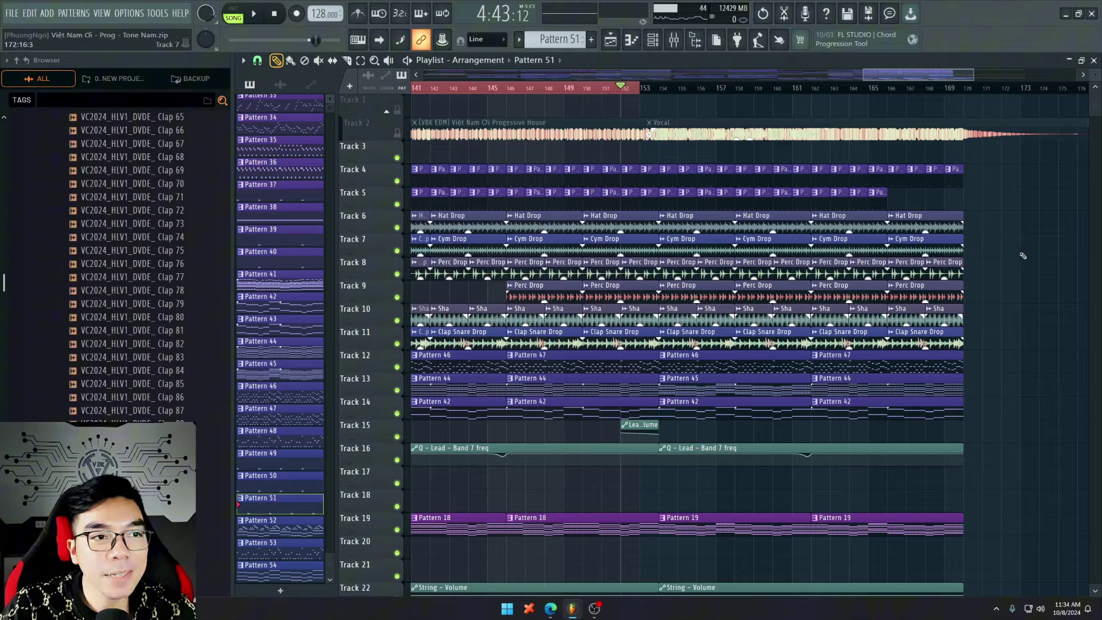
{"action": "scroll", "coordinate": [1022, 255], "scroll_direction": "down", "scroll_amount": 2}
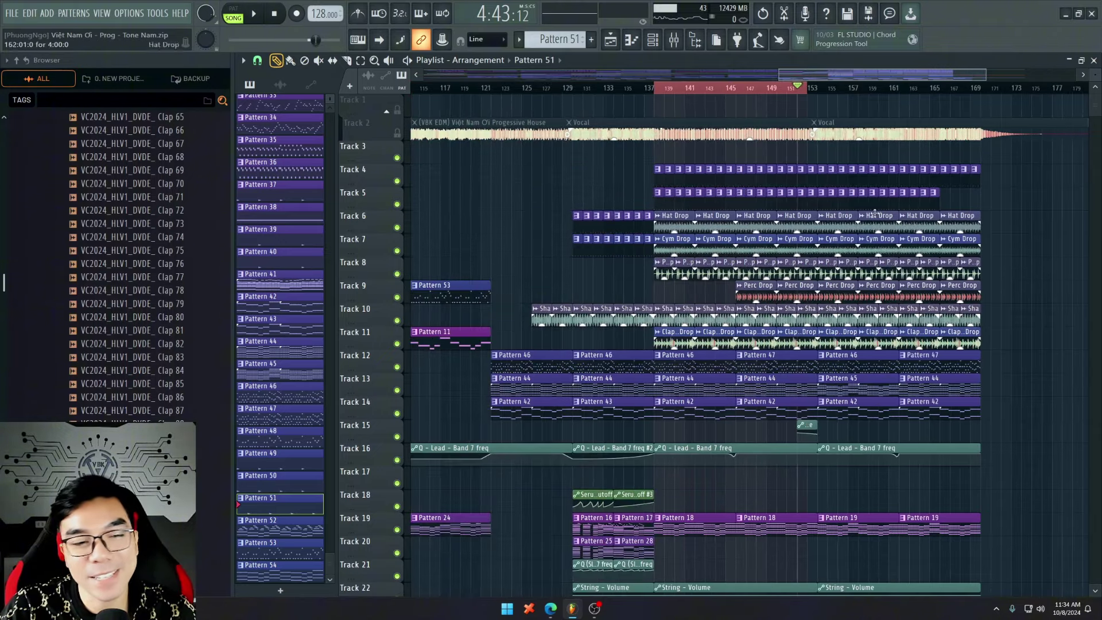
Step: Solo Track 2, play its Progressive House reference clip from bar 151 and delete the overlapping Vocal clips on that track
{"action": "right_click", "coordinate": [398, 136]}
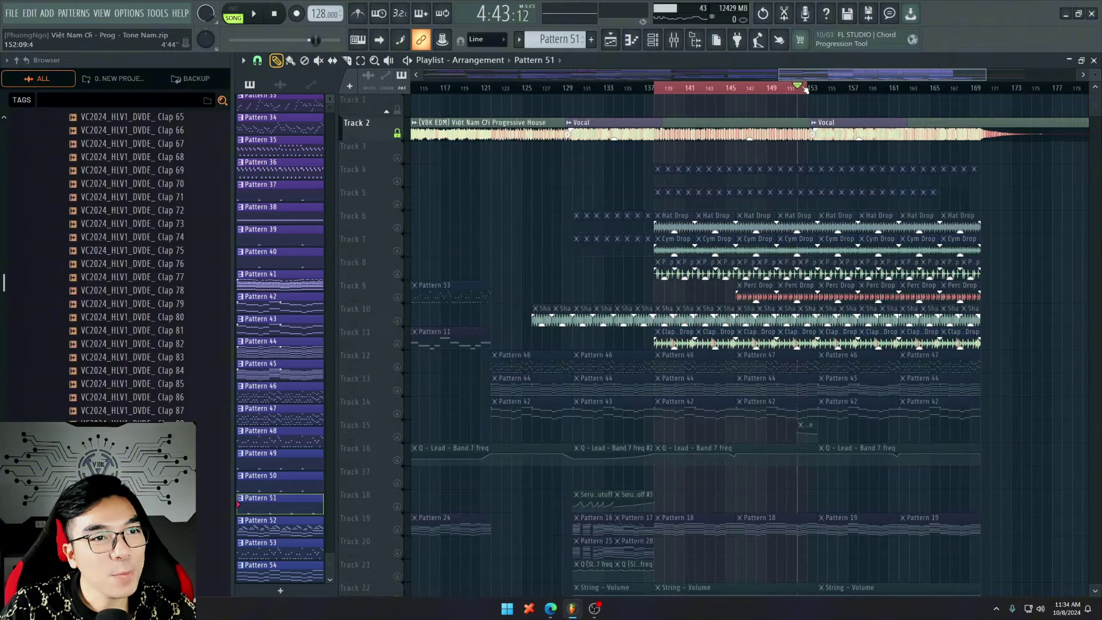
{"action": "left_click", "coordinate": [805, 90]}
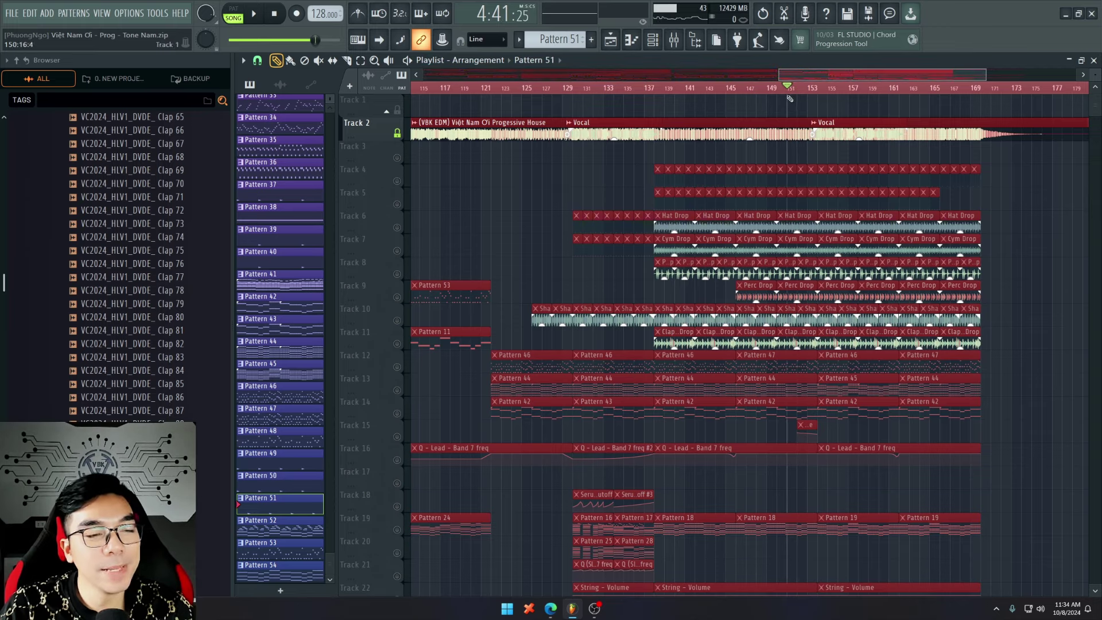
{"action": "key", "text": "space"}
{"action": "scroll", "coordinate": [803, 144], "scroll_direction": "up", "scroll_amount": 2}
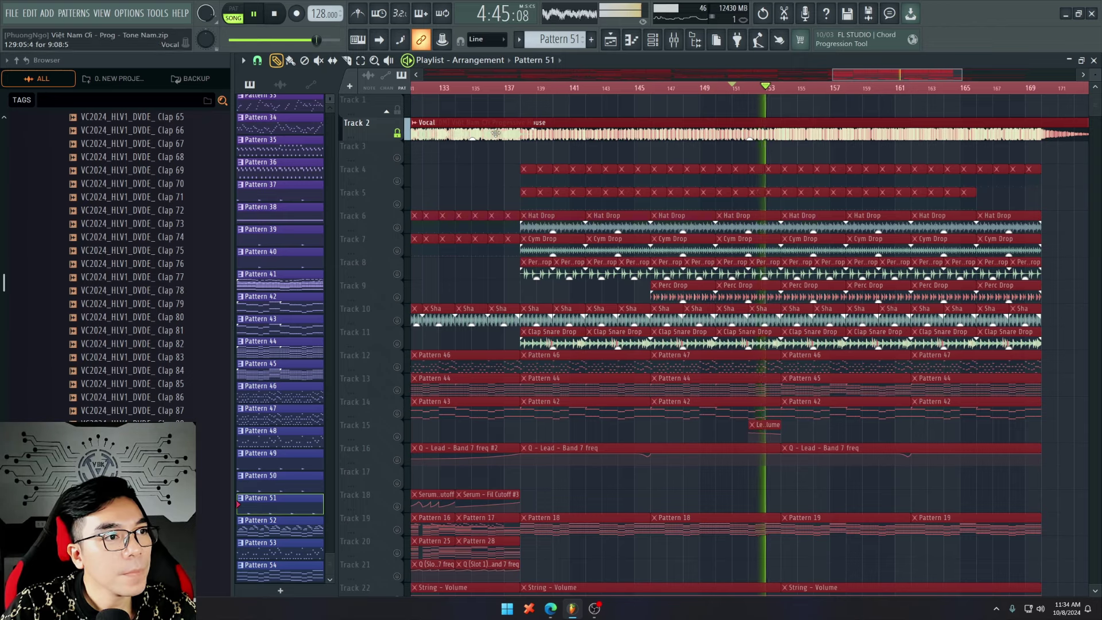
{"action": "scroll", "coordinate": [1029, 226], "scroll_direction": "down", "scroll_amount": 2}
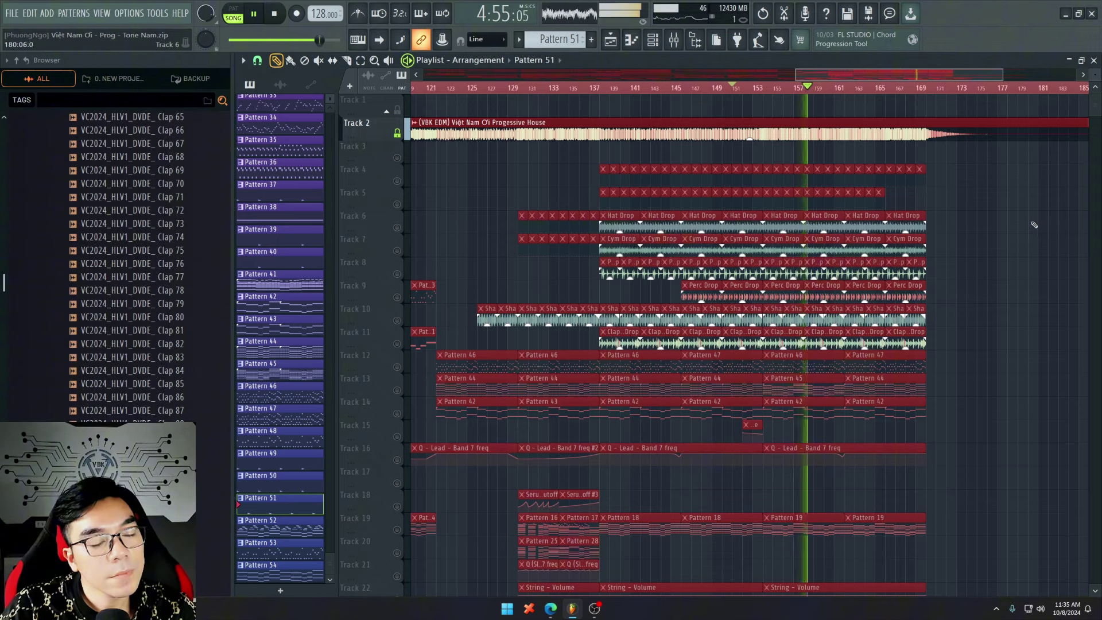
Step: Stop playback and mute Track 2 again with all the other tracks reactivated
{"action": "left_click", "coordinate": [398, 135], "text": "ctrl"}
{"action": "key", "text": "space"}
{"action": "left_click", "coordinate": [397, 136]}
Step: Mark the second half of the drop from bar 154 onward, and select bar 153 as the transition into it
{"action": "scroll", "coordinate": [700, 95], "scroll_direction": "up", "scroll_amount": 3}
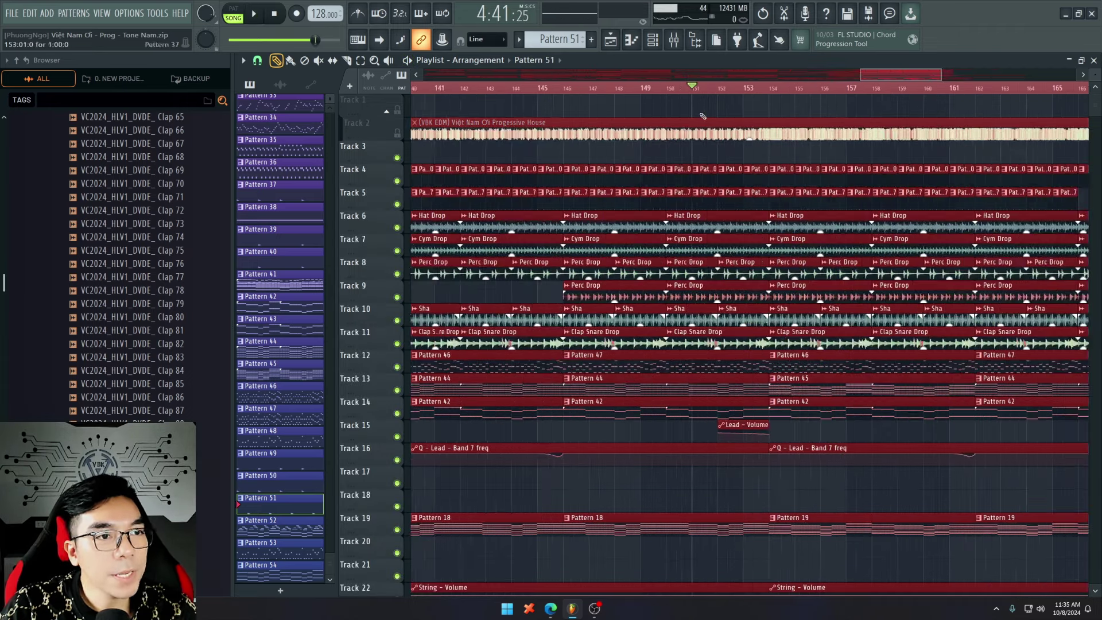
{"action": "left_click_drag", "start_coordinate": [715, 91], "coordinate": [1053, 134]}
{"action": "scroll", "coordinate": [918, 155], "scroll_direction": "down", "scroll_amount": 3}
{"action": "scroll", "coordinate": [764, 102], "scroll_direction": "up", "scroll_amount": 2}
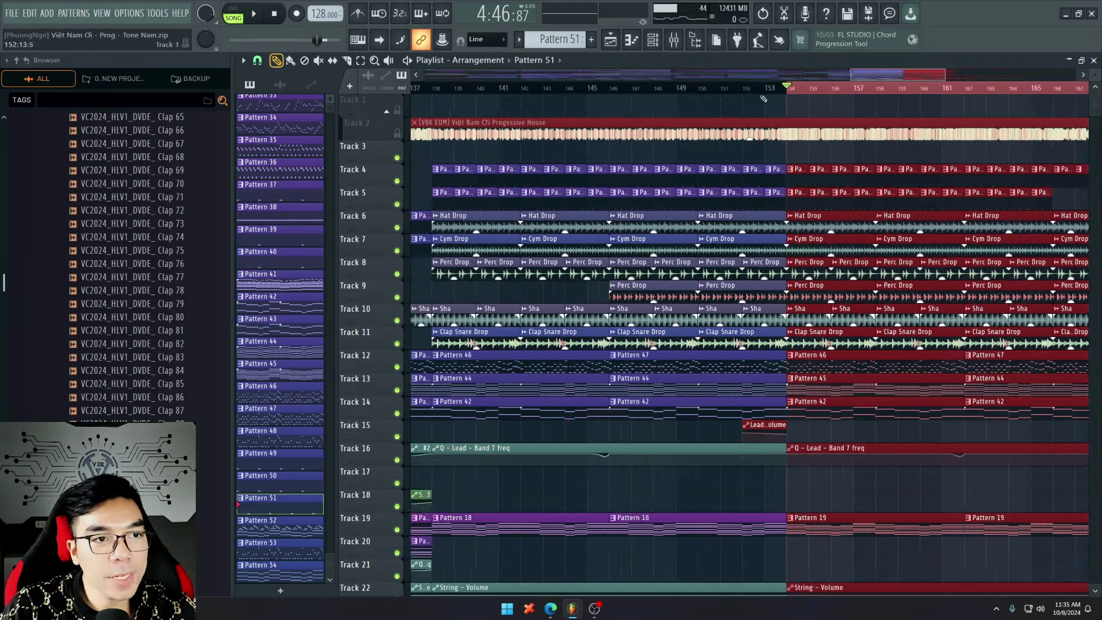
{"action": "left_click_drag", "start_coordinate": [783, 92], "coordinate": [788, 99]}
{"action": "left_click", "coordinate": [788, 453]}
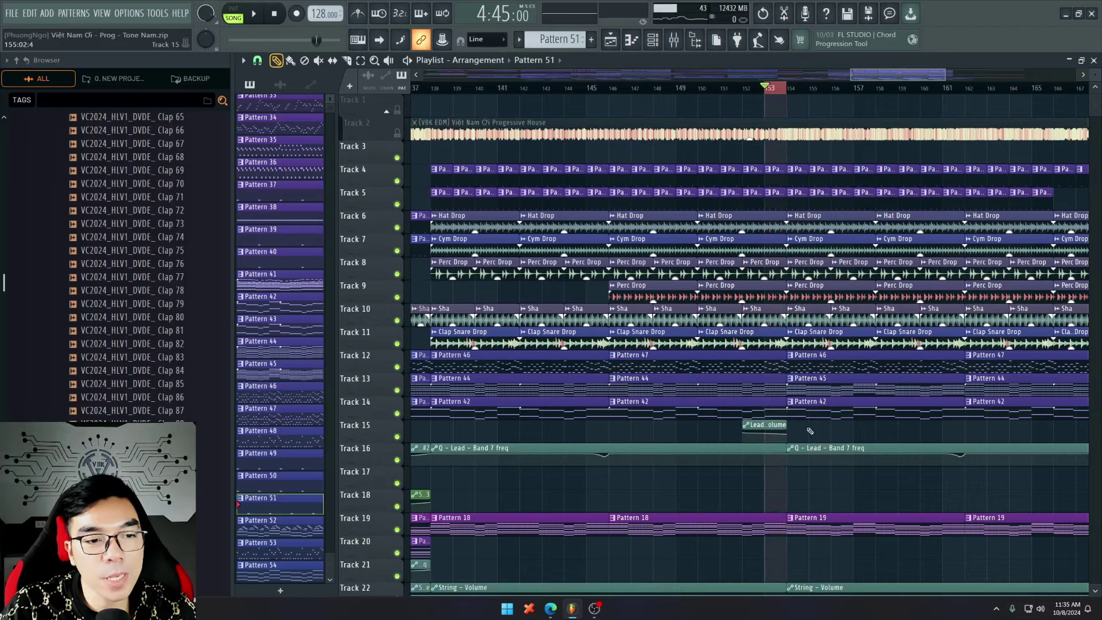
Step: Clear the time selection and move the playhead to bar 152, where the Lead - Volume clip starts
{"action": "scroll", "coordinate": [788, 356], "scroll_direction": "up", "scroll_amount": 3}
{"action": "double_click", "coordinate": [698, 90]}
{"action": "left_click", "coordinate": [775, 470], "text": "ctrl"}
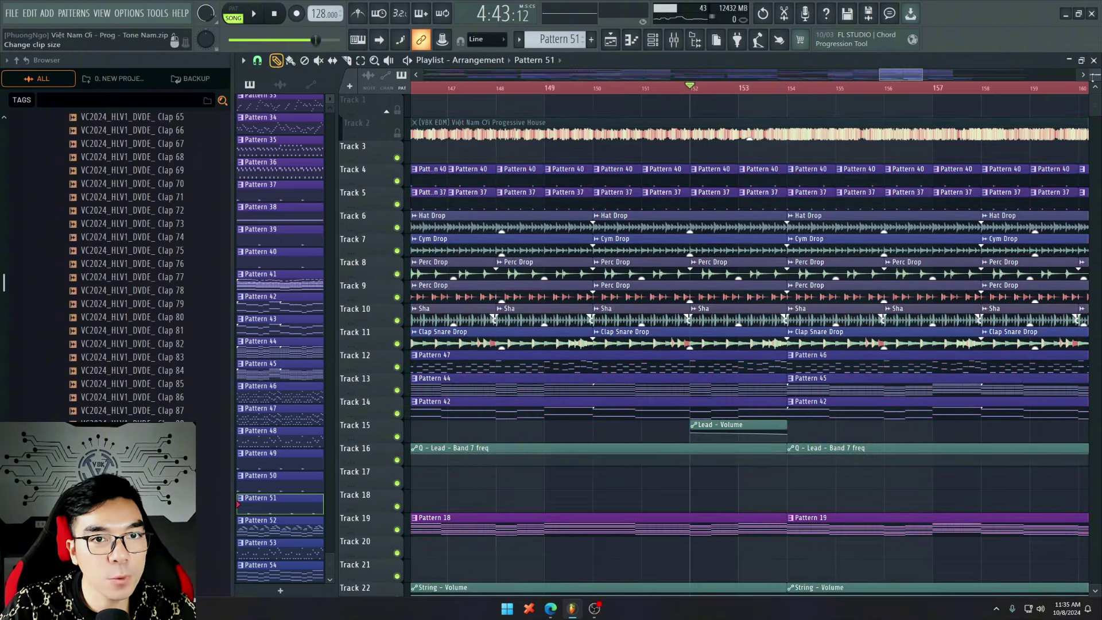
Step: Undo the accidental automation point move on Track 16 and delete the Q - Lead - Band 7 freq clip starting at bar 154
{"action": "scroll", "coordinate": [1049, 186], "scroll_direction": "up", "scroll_amount": 2}
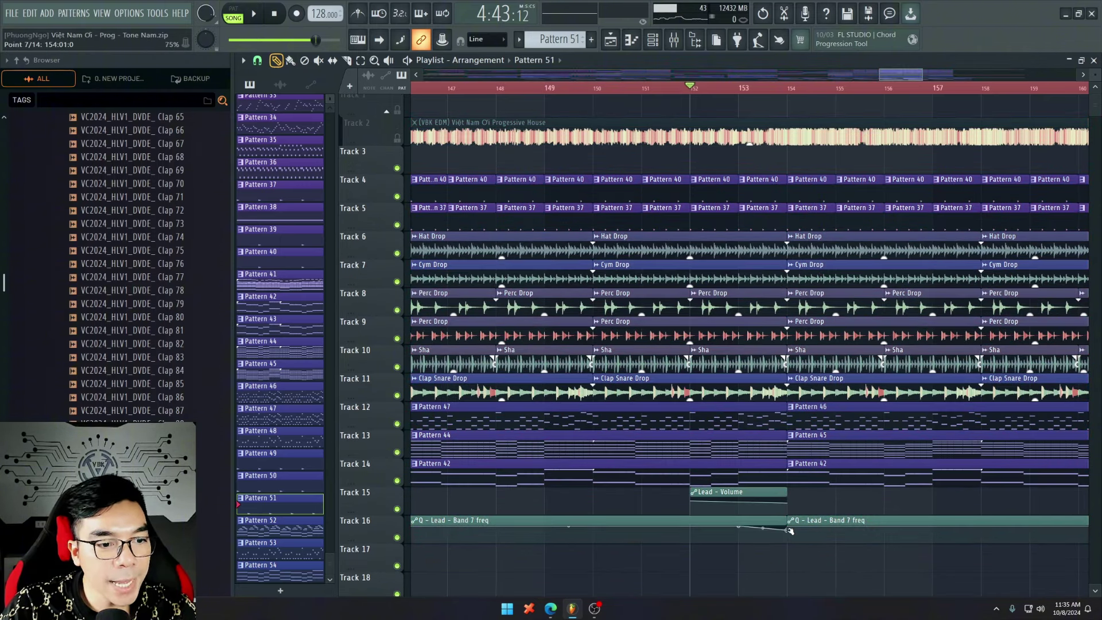
{"action": "left_click", "coordinate": [790, 535]}
{"action": "key", "text": "ctrl+z"}
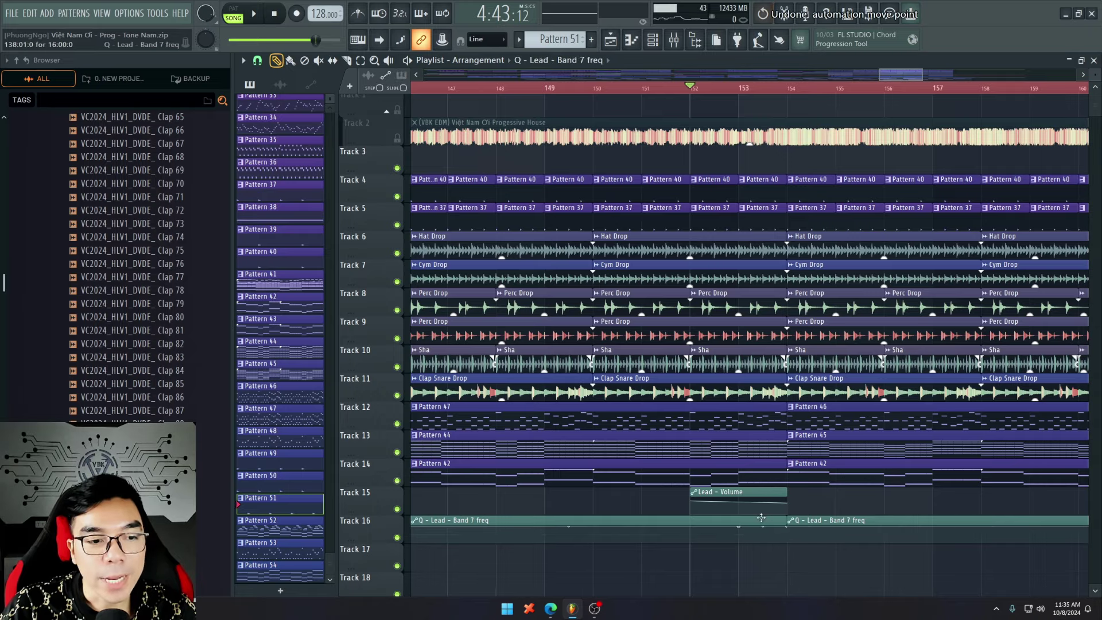
{"action": "scroll", "coordinate": [751, 517], "scroll_direction": "down", "scroll_amount": 2}
{"action": "right_click", "coordinate": [829, 520]}
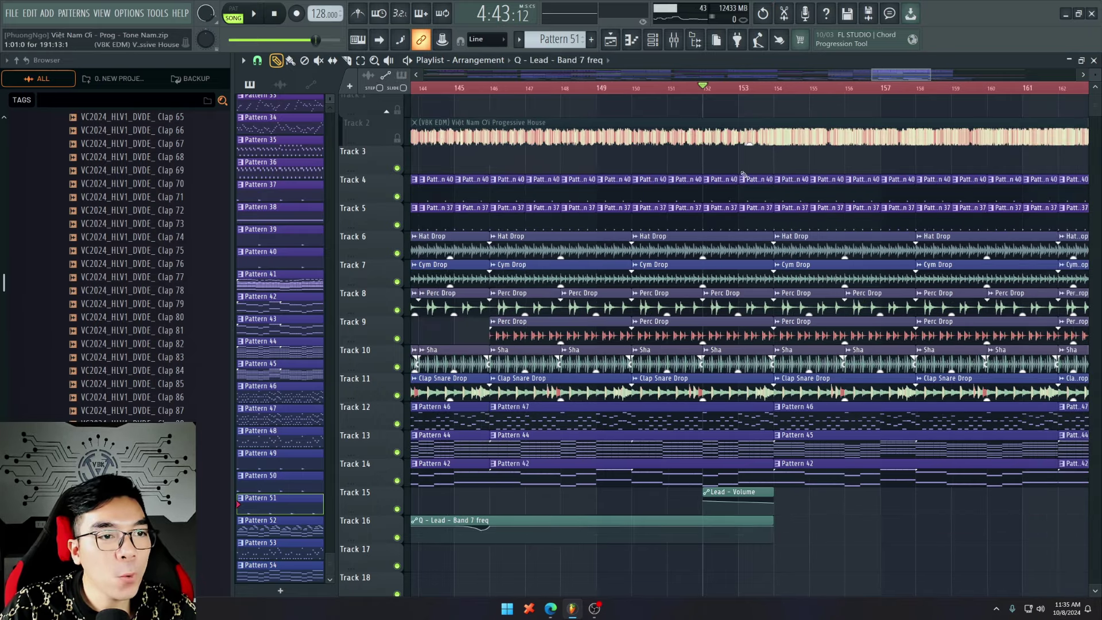
Step: Solo Tracks 15 and 12 to hear Pattern 47 with the Lead - Volume automation from bar 152, then reactivate all tracks
{"action": "scroll", "coordinate": [809, 421], "scroll_direction": "down", "scroll_amount": 1}
{"action": "scroll", "coordinate": [809, 421], "scroll_direction": "up", "scroll_amount": 2}
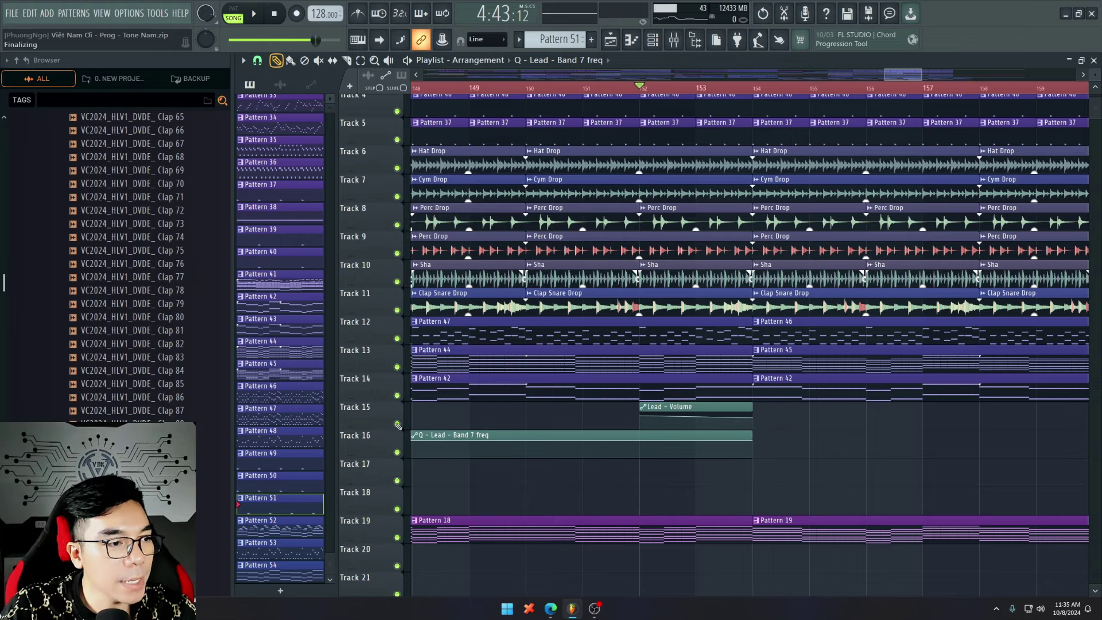
{"action": "left_click", "coordinate": [397, 425], "text": "ctrl"}
{"action": "left_click", "coordinate": [397, 339]}
{"action": "key", "text": "space"}
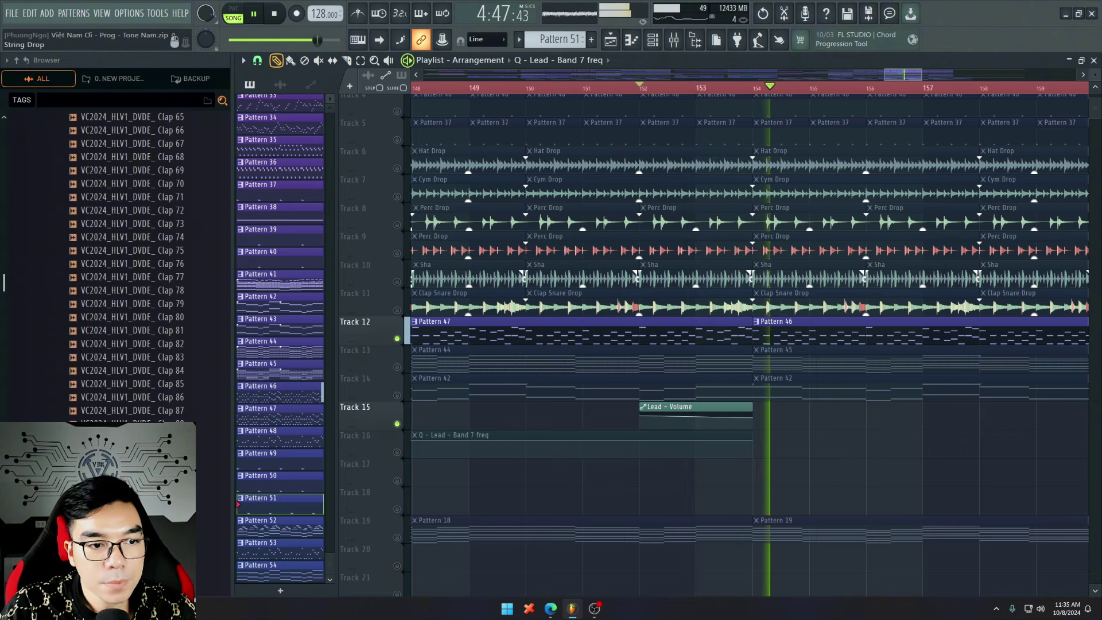
{"action": "key", "text": "space"}
{"action": "right_click", "coordinate": [397, 452]}
{"action": "right_click", "coordinate": [397, 452]}
Step: Examine the whole arrangement from bar 1 to the end of the drop, leaving all clips deselected
{"action": "scroll", "coordinate": [671, 454], "scroll_direction": "down", "scroll_amount": 5}
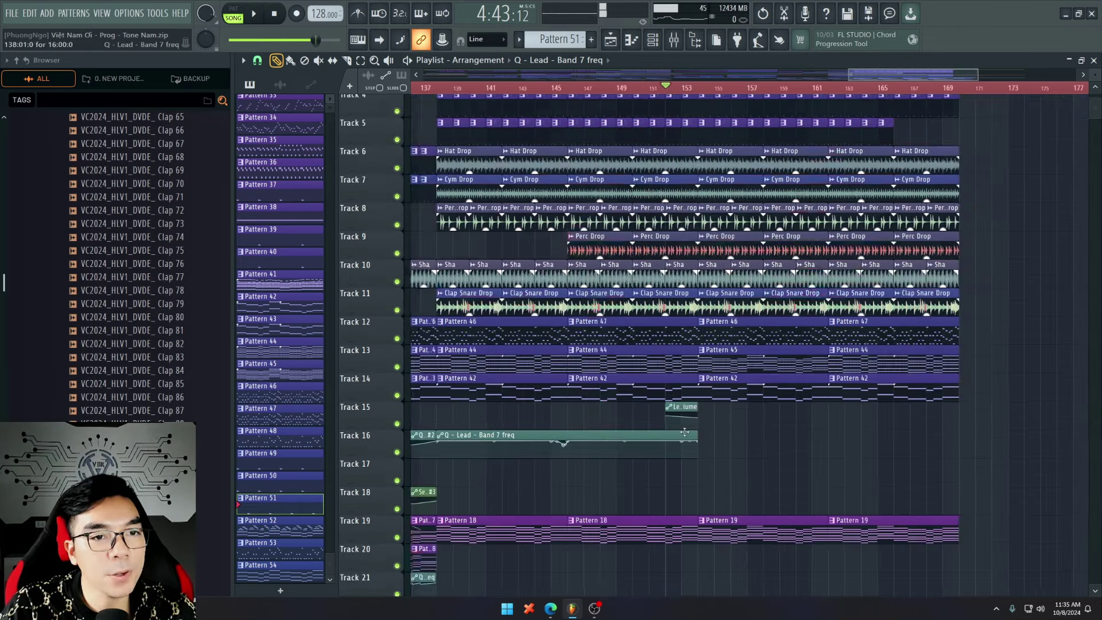
{"action": "key", "text": "ctrl+a"}
{"action": "scroll", "coordinate": [955, 427], "scroll_direction": "down", "scroll_amount": 6}
{"action": "left_click", "coordinate": [487, 366], "text": "ctrl"}
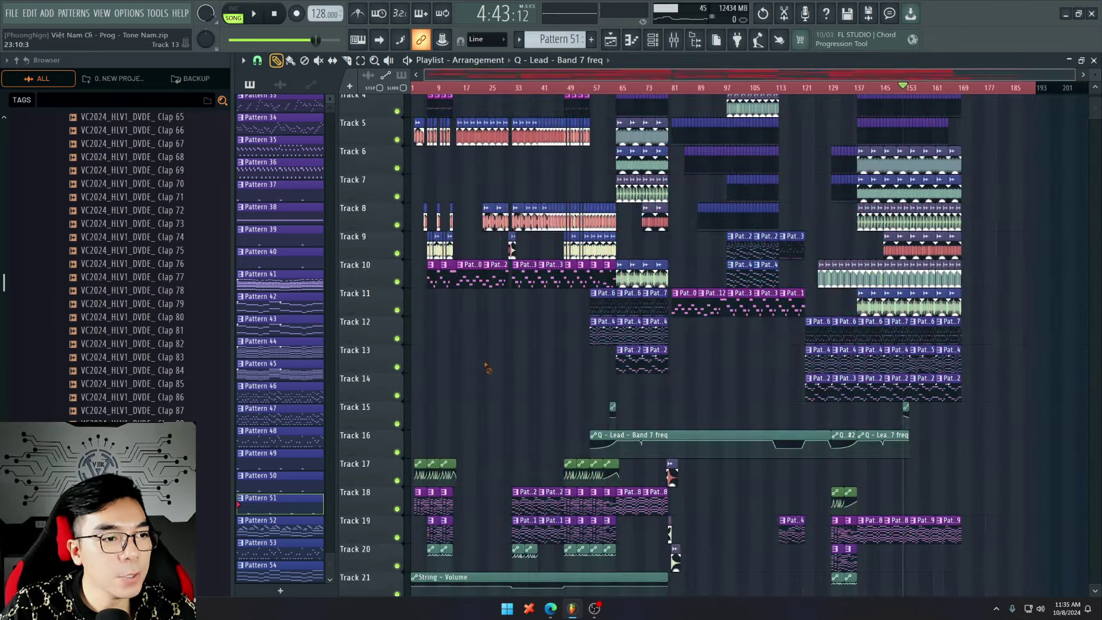